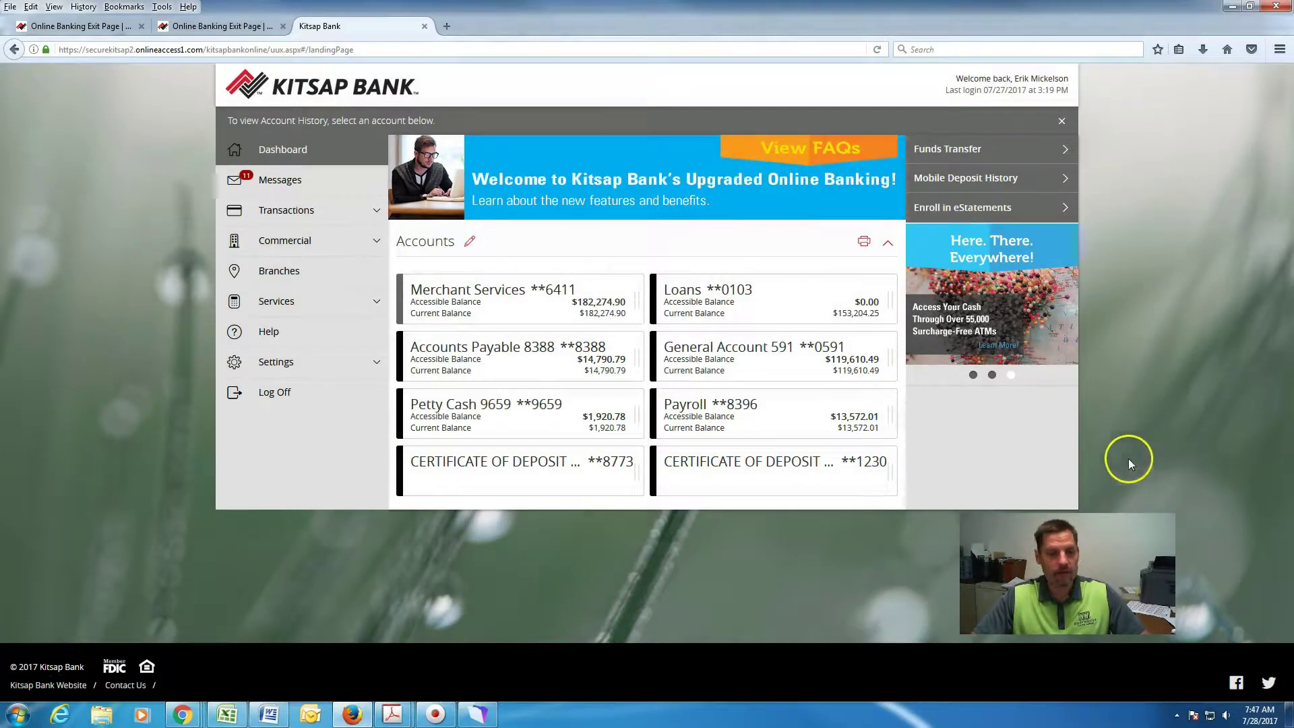
Review the Merchant Services account's transactions in Kitsap Bank online banking.
{"action": "left_click", "coordinate": [521, 310]}
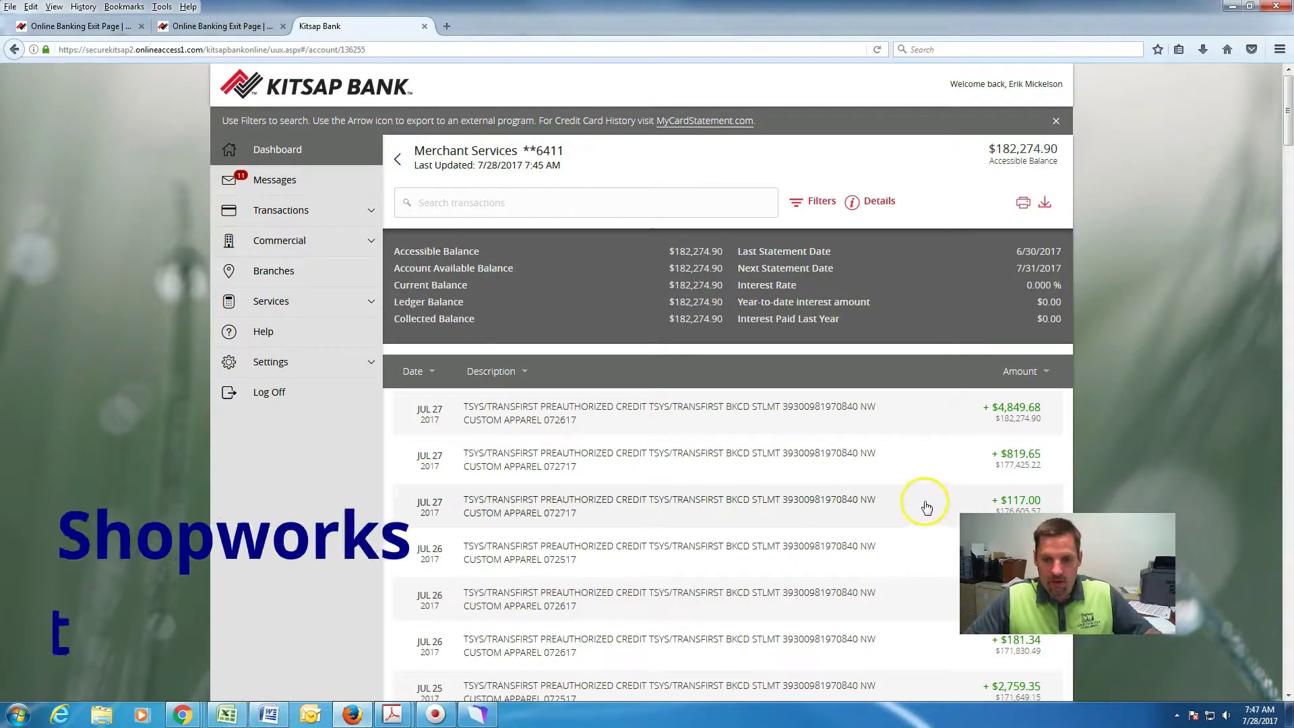
{"action": "scroll", "coordinate": [939, 440], "scroll_direction": "down", "scroll_amount": 1}
{"action": "scroll", "coordinate": [939, 440], "scroll_direction": "down", "scroll_amount": 2}
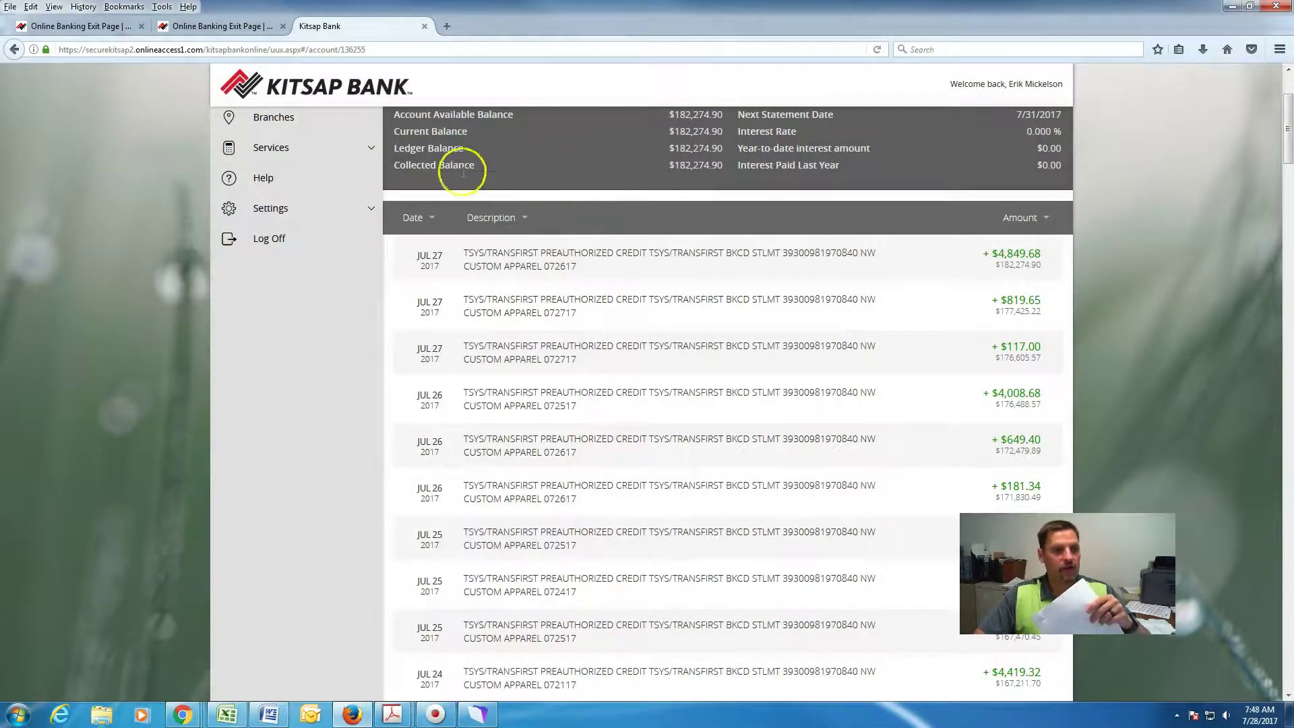
{"action": "scroll", "coordinate": [378, 290], "scroll_direction": "up", "scroll_amount": 3}
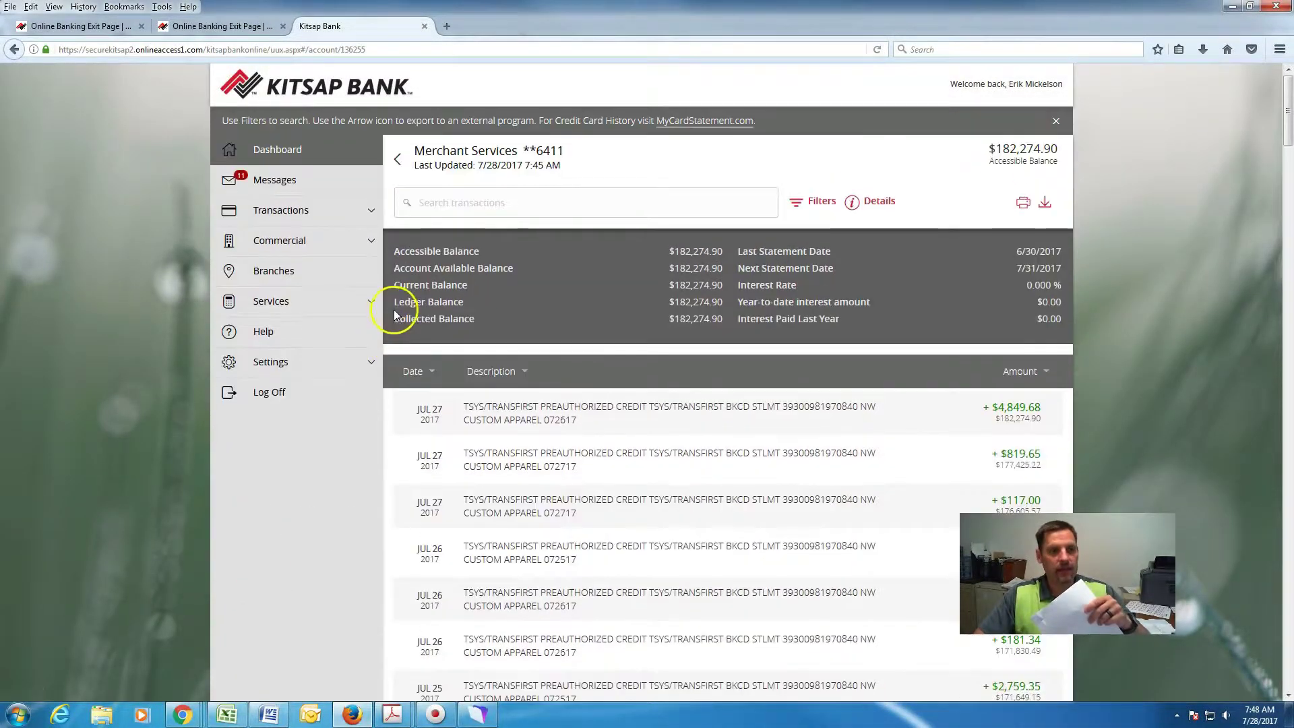
Look through the General Account 591 transactions, then return to Shopworks.
{"action": "left_click", "coordinate": [408, 161]}
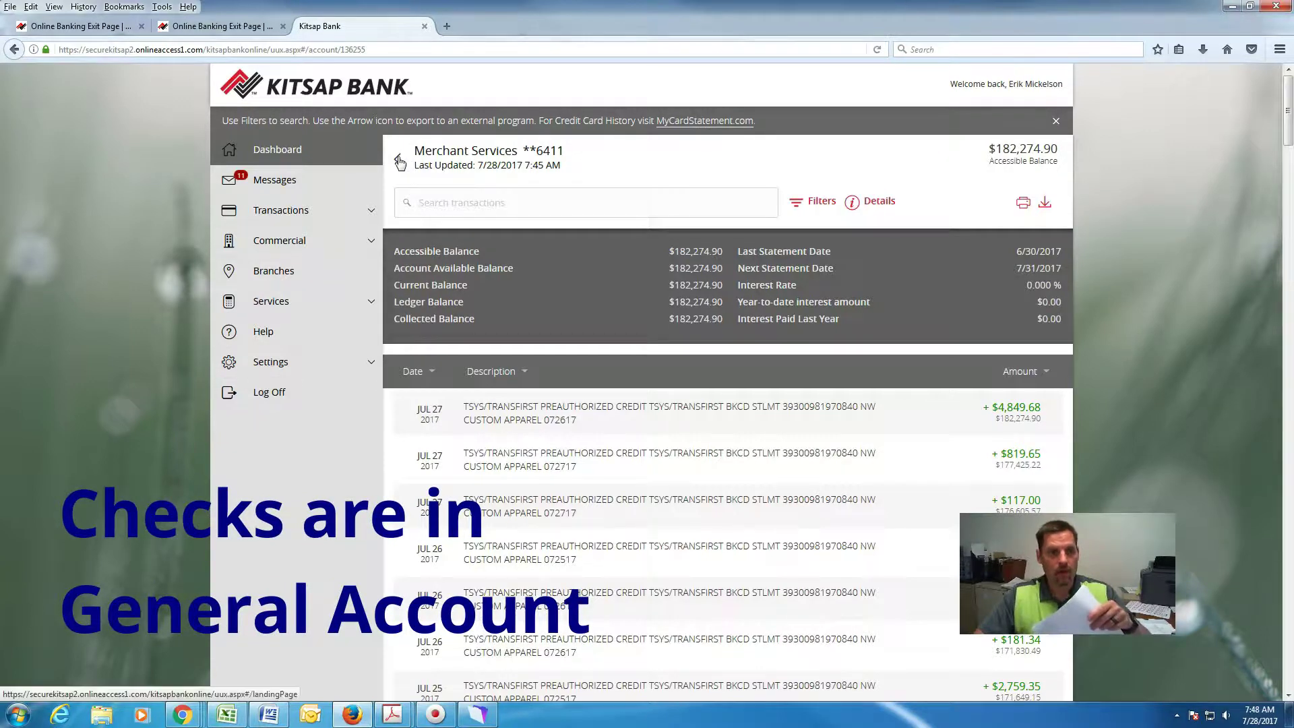
{"action": "left_click", "coordinate": [399, 162]}
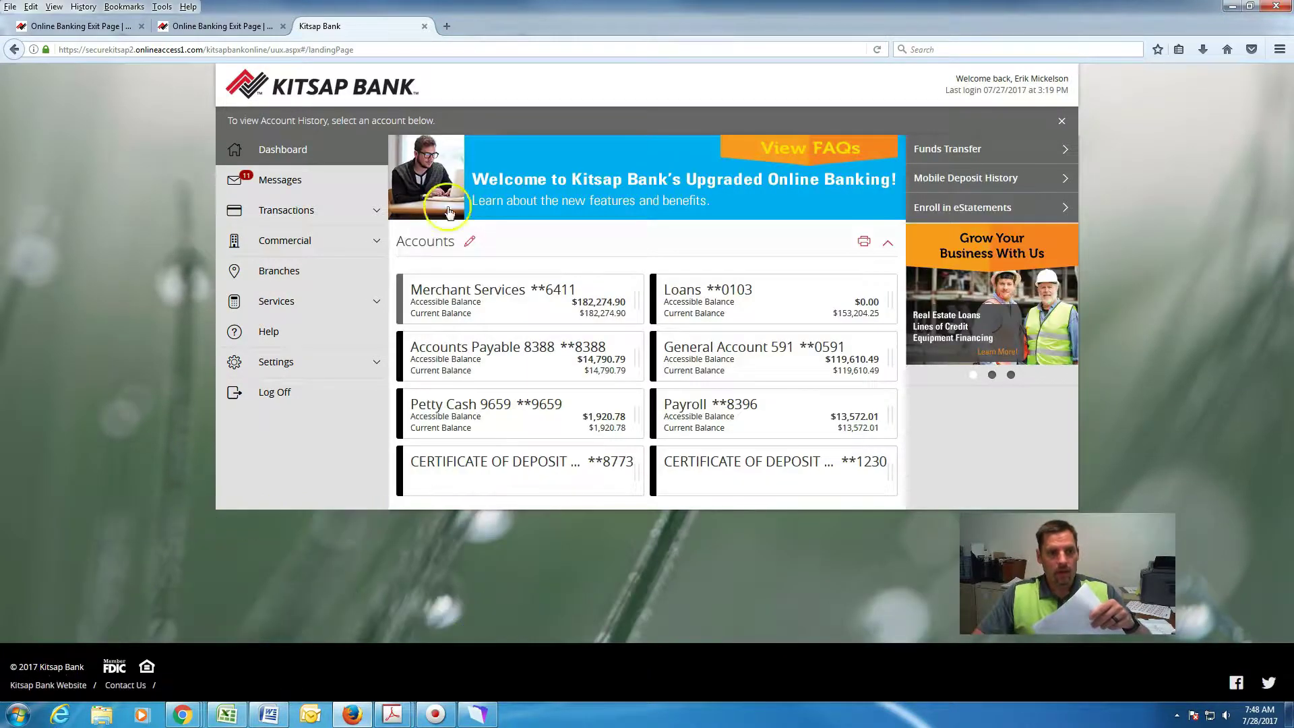
{"action": "left_click", "coordinate": [777, 342]}
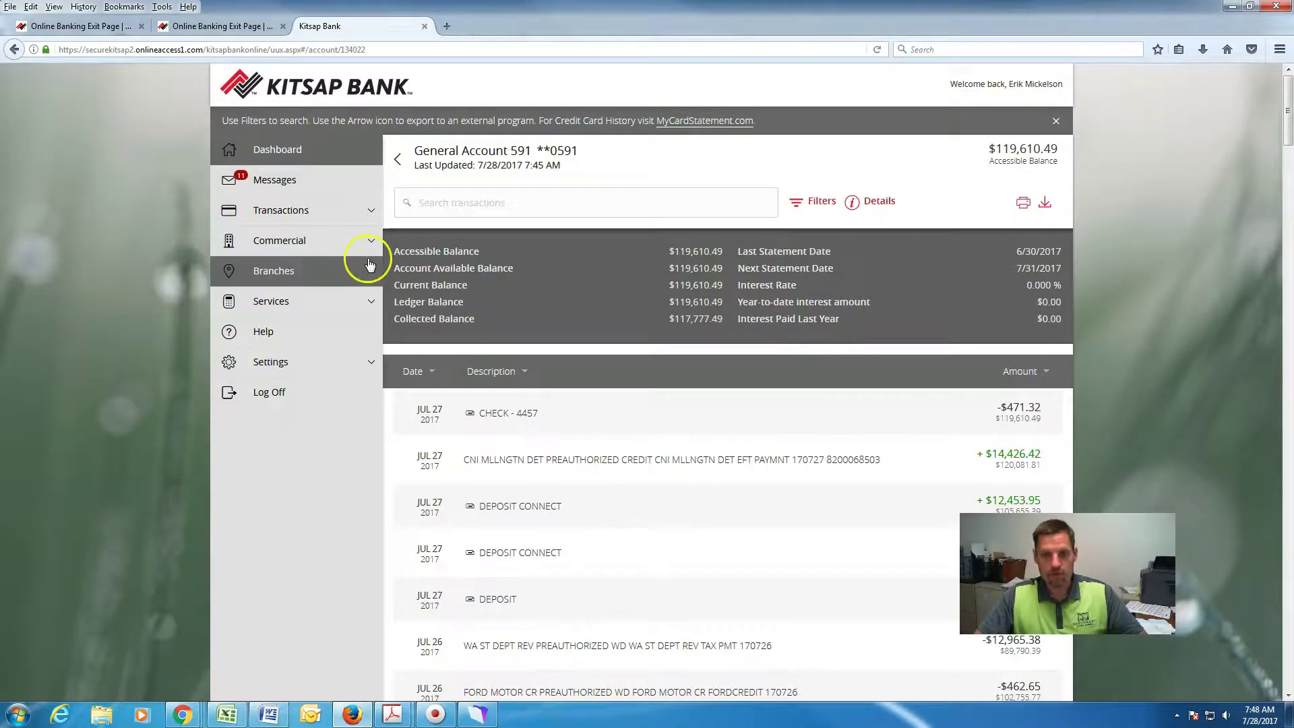
{"action": "scroll", "coordinate": [548, 438], "scroll_direction": "down", "scroll_amount": 2}
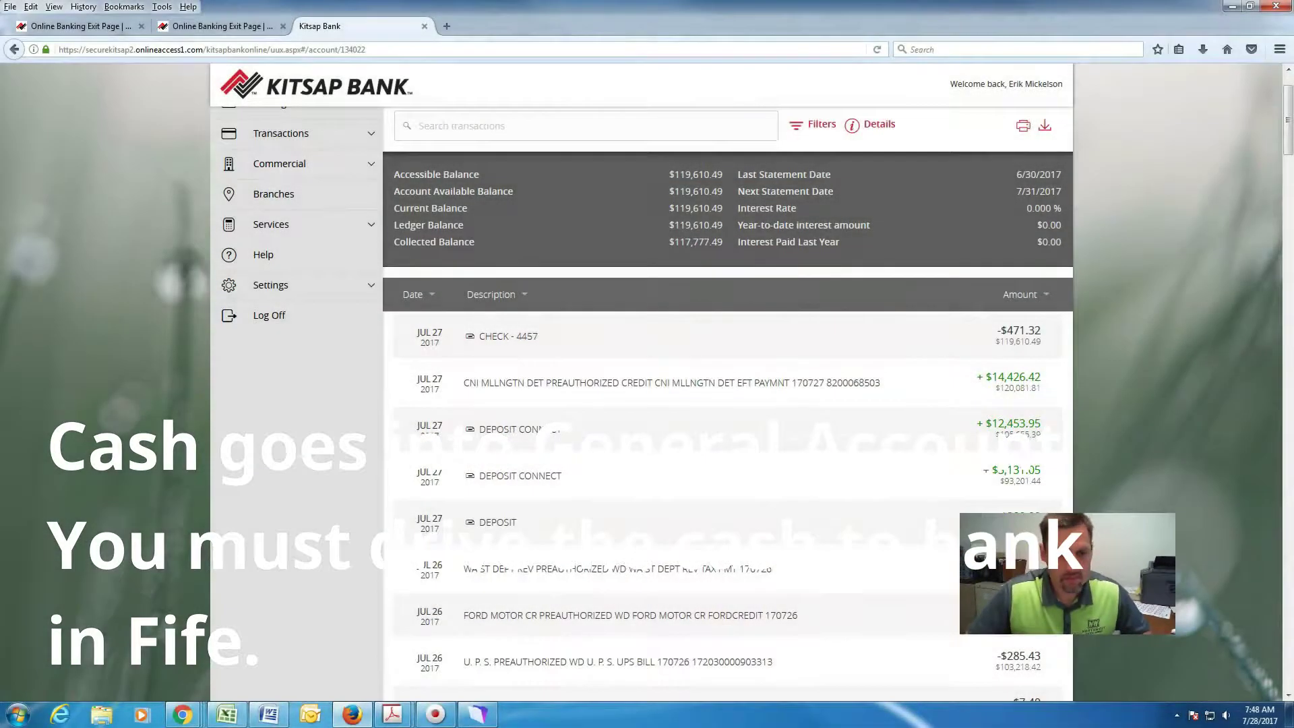
{"action": "scroll", "coordinate": [998, 457], "scroll_direction": "down", "scroll_amount": 2}
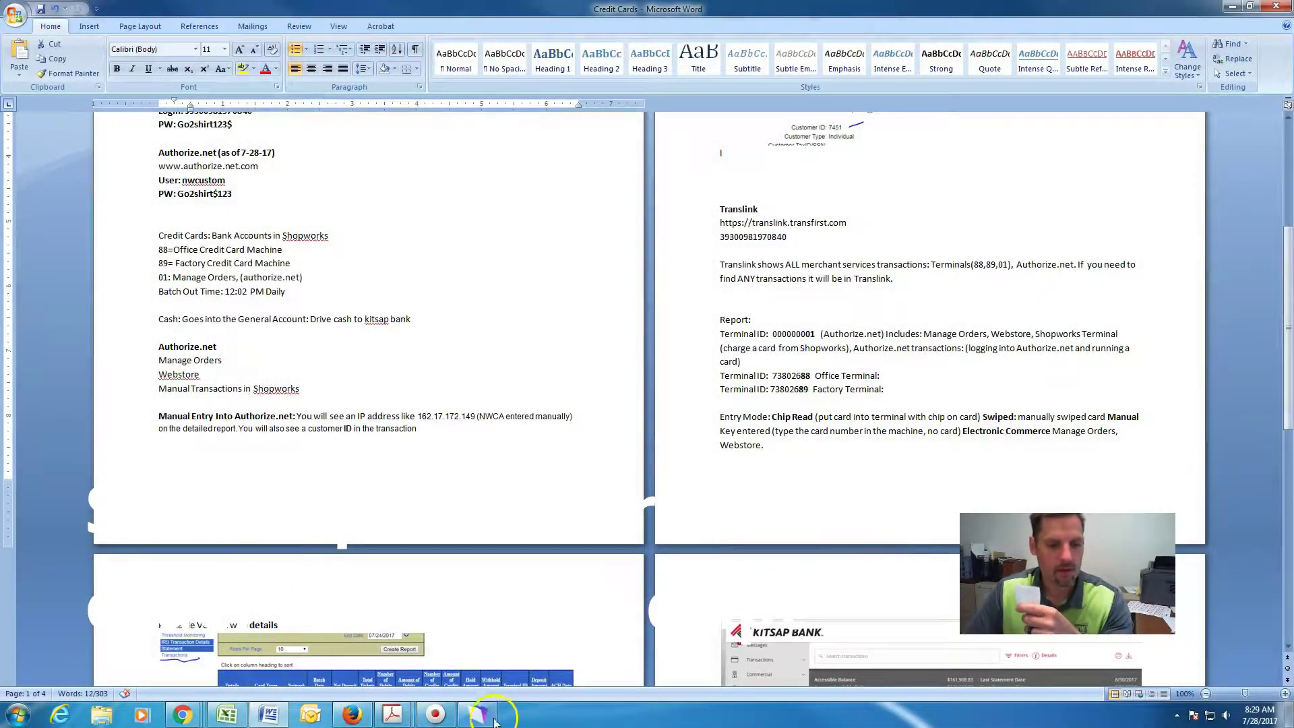
{"action": "left_click", "coordinate": [492, 719]}
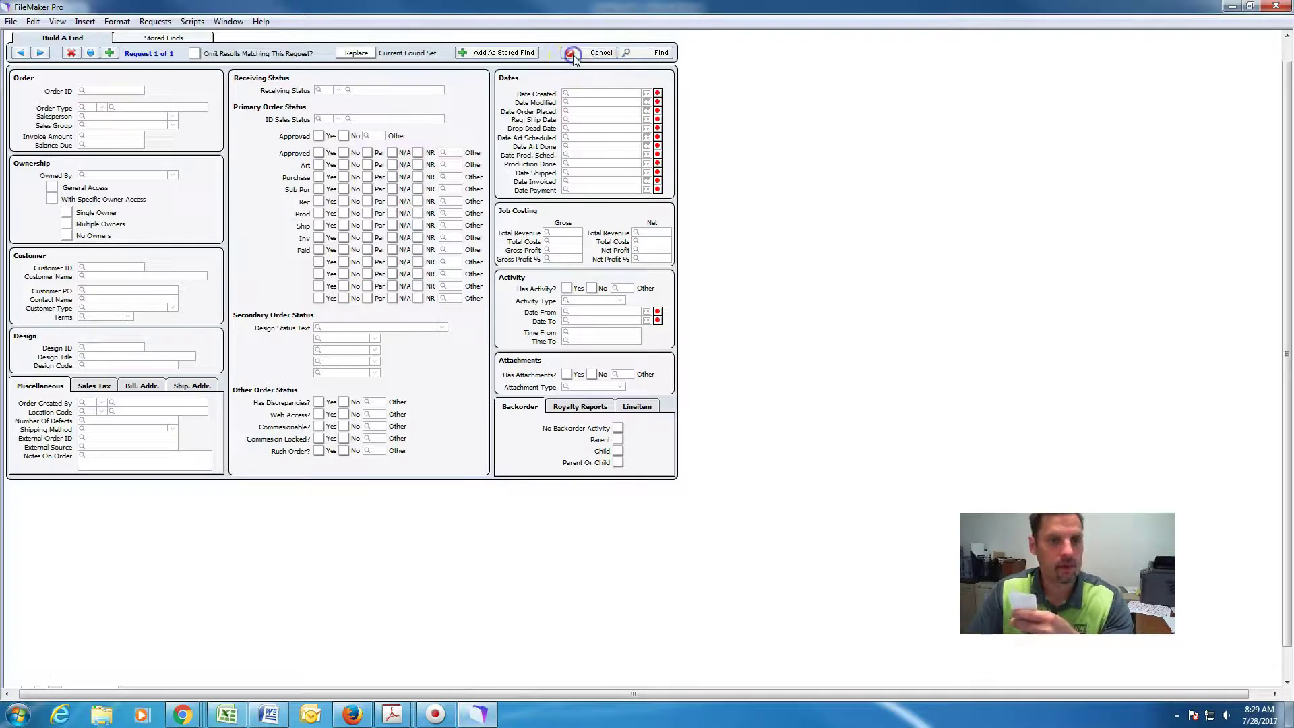
Start a new customer payment and look up the customer from order 101088.
{"action": "left_click", "coordinate": [578, 54]}
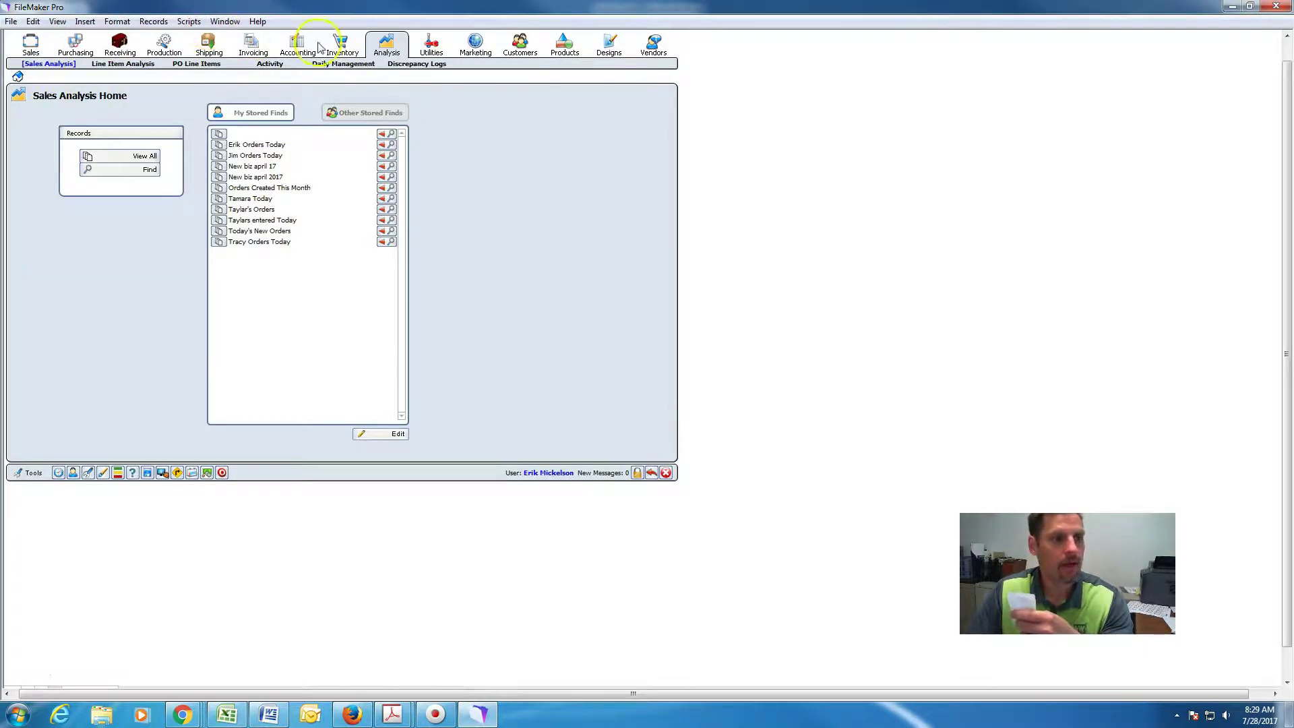
{"action": "left_click", "coordinate": [298, 44]}
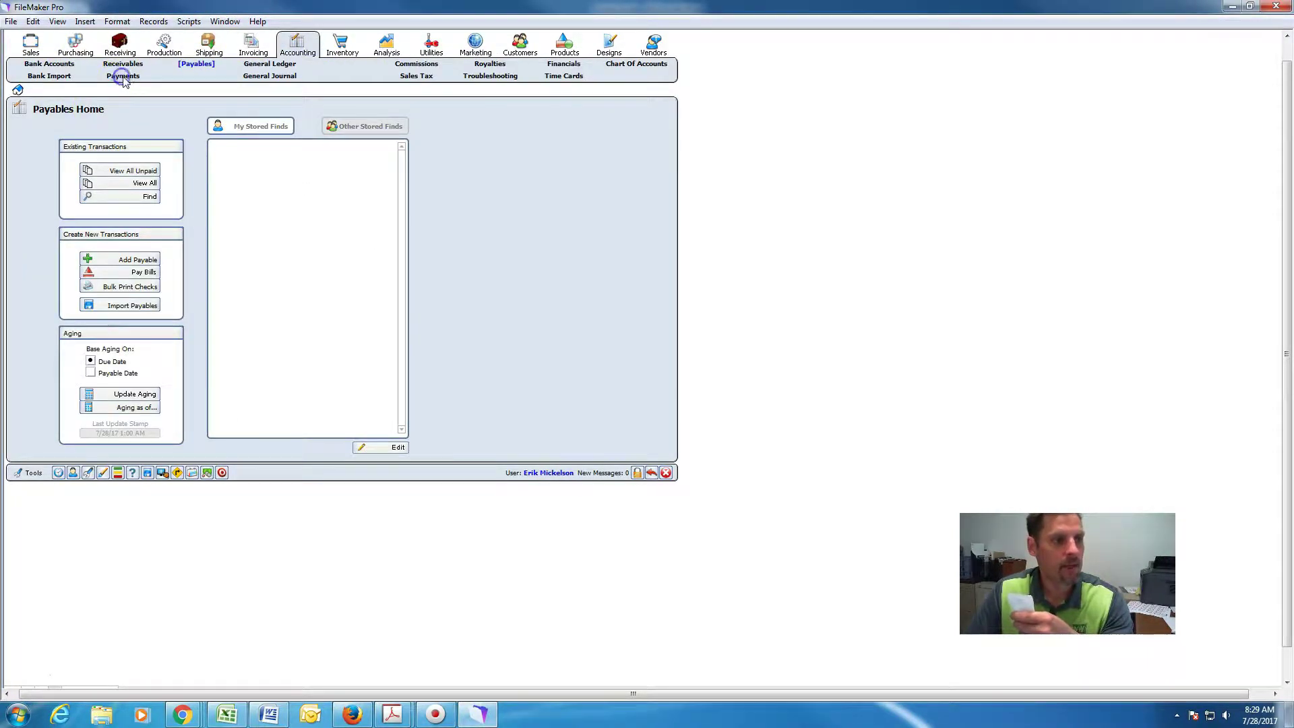
{"action": "left_click", "coordinate": [122, 76]}
{"action": "left_click", "coordinate": [130, 268]}
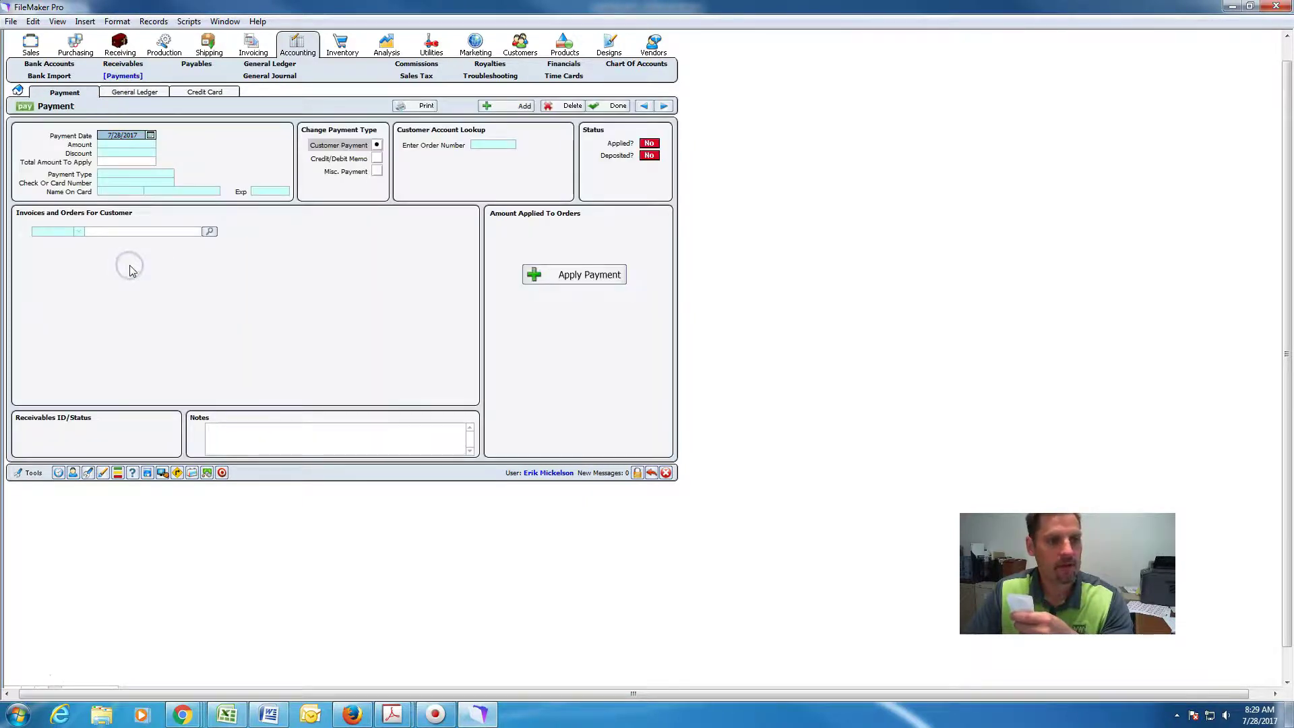
{"action": "left_click", "coordinate": [486, 146]}
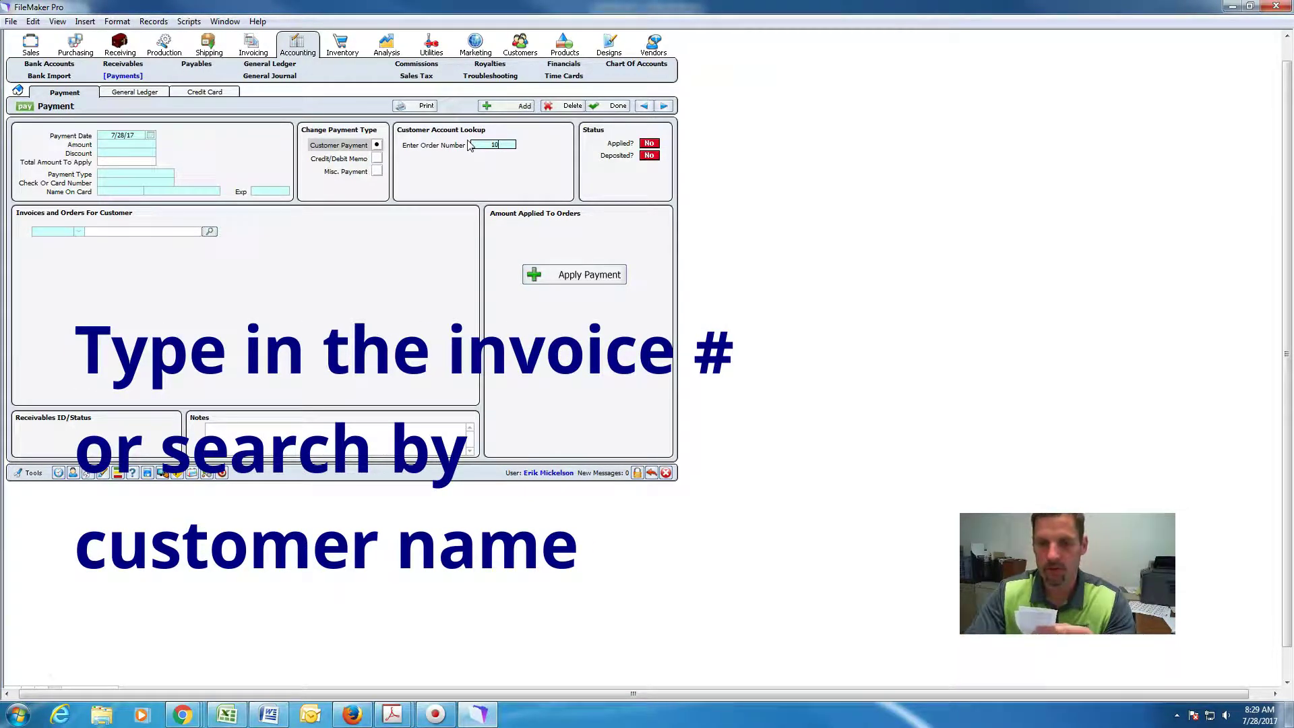
{"action": "type", "text": "101088"}
{"action": "left_click", "coordinate": [468, 191]}
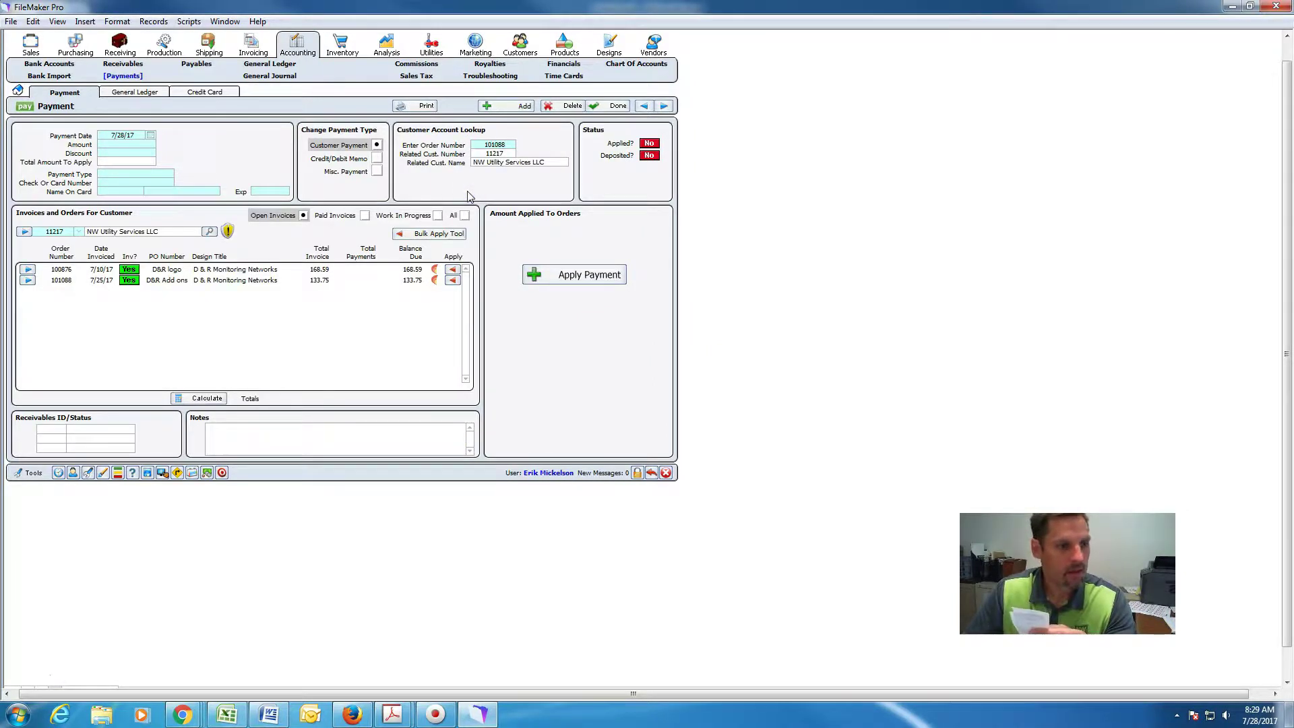
{"action": "left_click", "coordinate": [273, 198]}
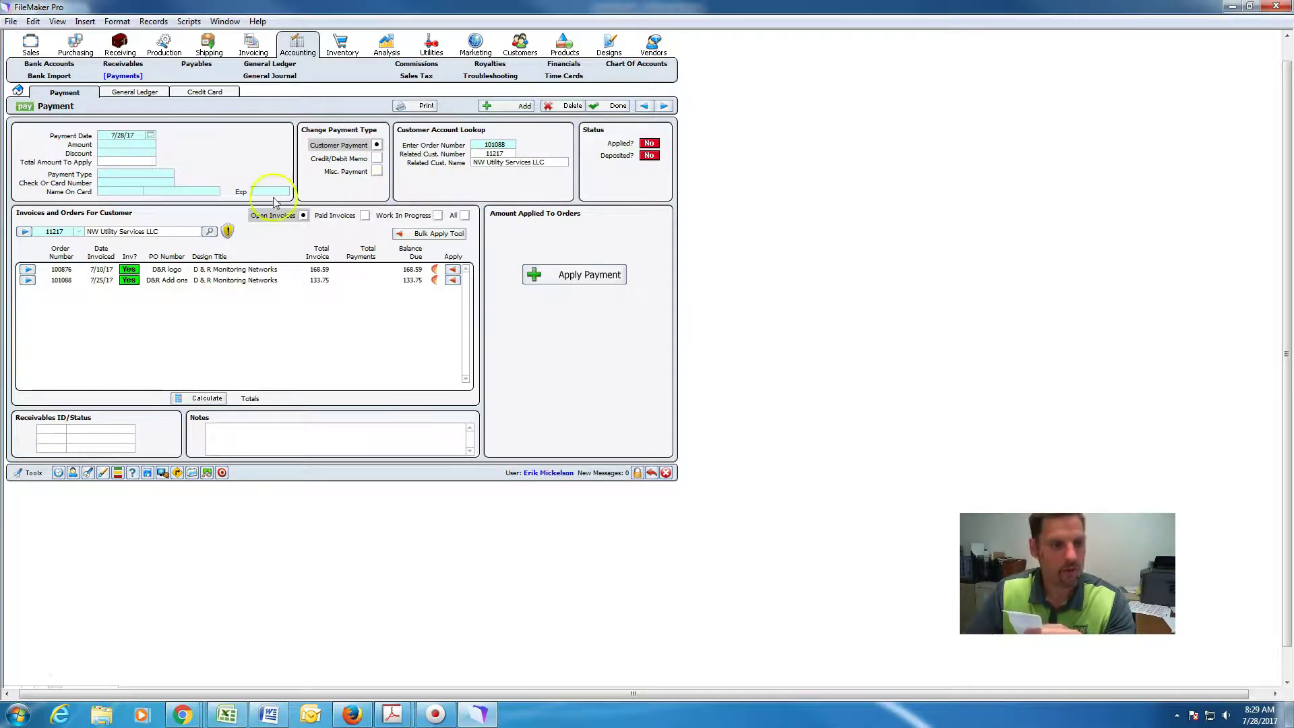
{"action": "left_click", "coordinate": [396, 278]}
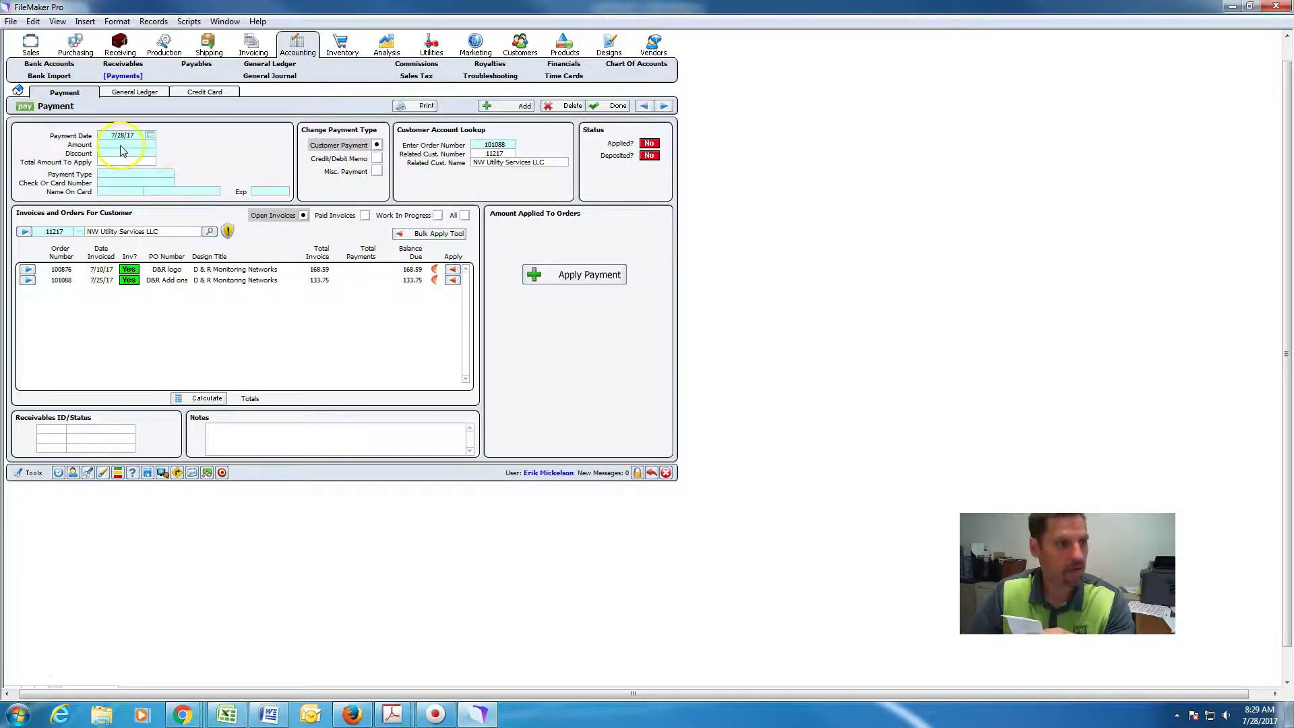
Enter a 133.75 Front - 88 payment, apply it to the order and finish.
{"action": "left_click", "coordinate": [121, 145]}
{"action": "type", "text": "133."}
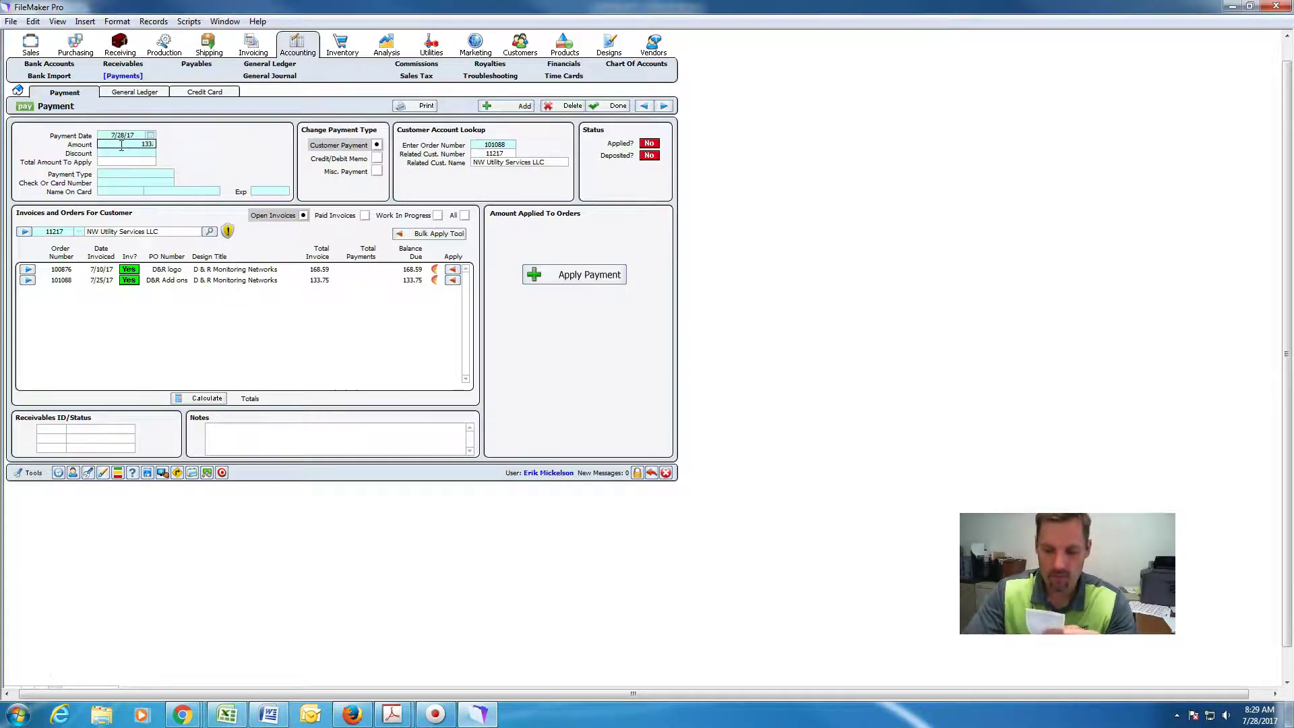
{"action": "type", "text": "75"}
{"action": "left_click", "coordinate": [197, 158]}
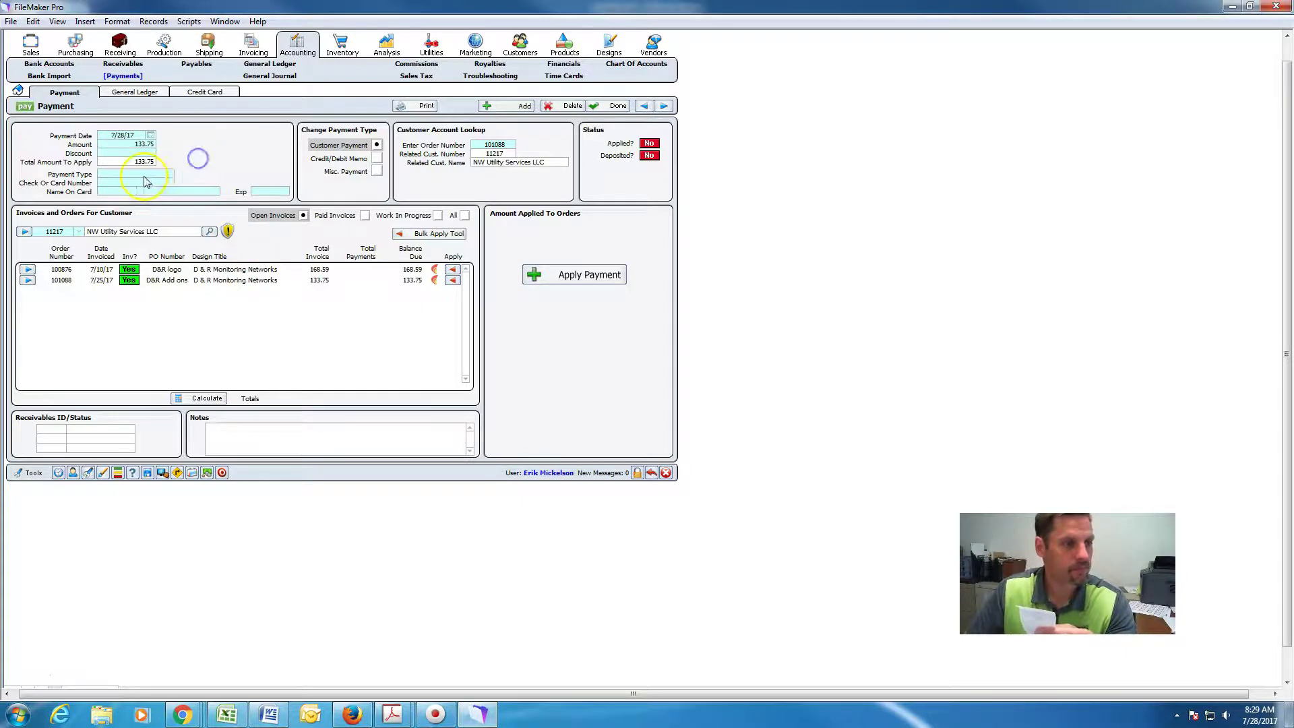
{"action": "left_click", "coordinate": [138, 174]}
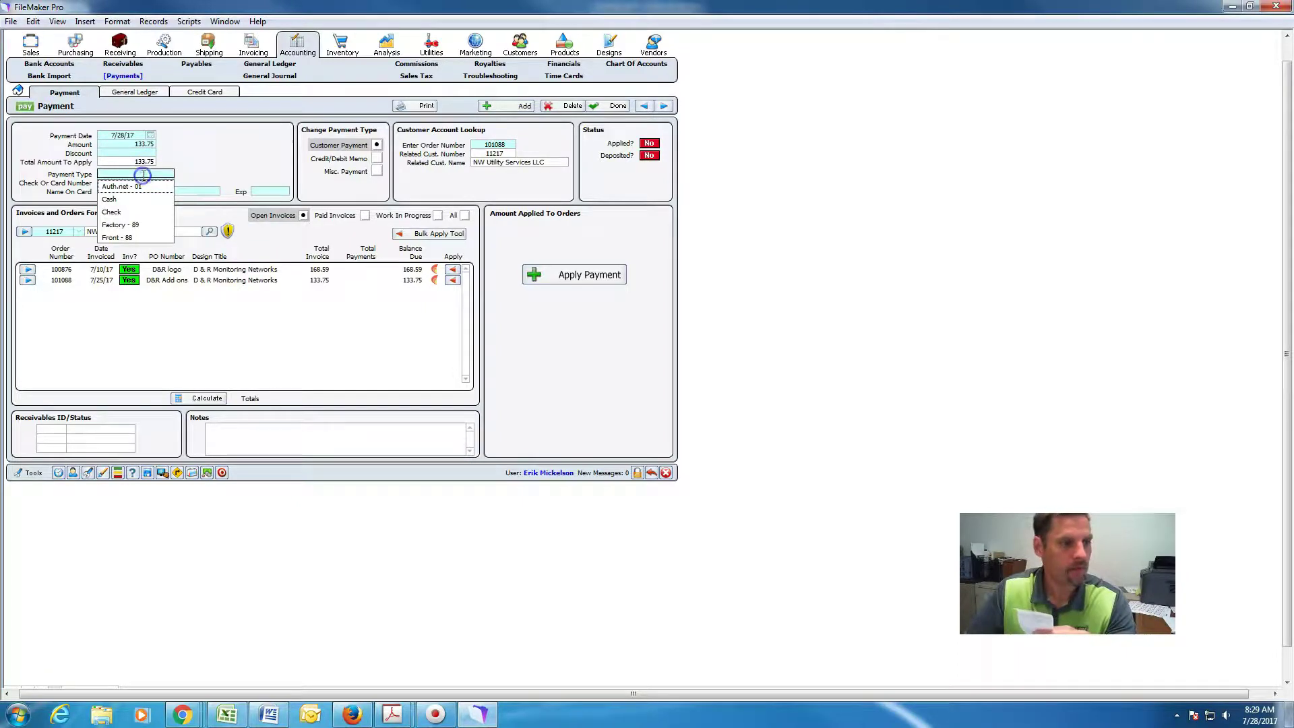
{"action": "left_click", "coordinate": [127, 237]}
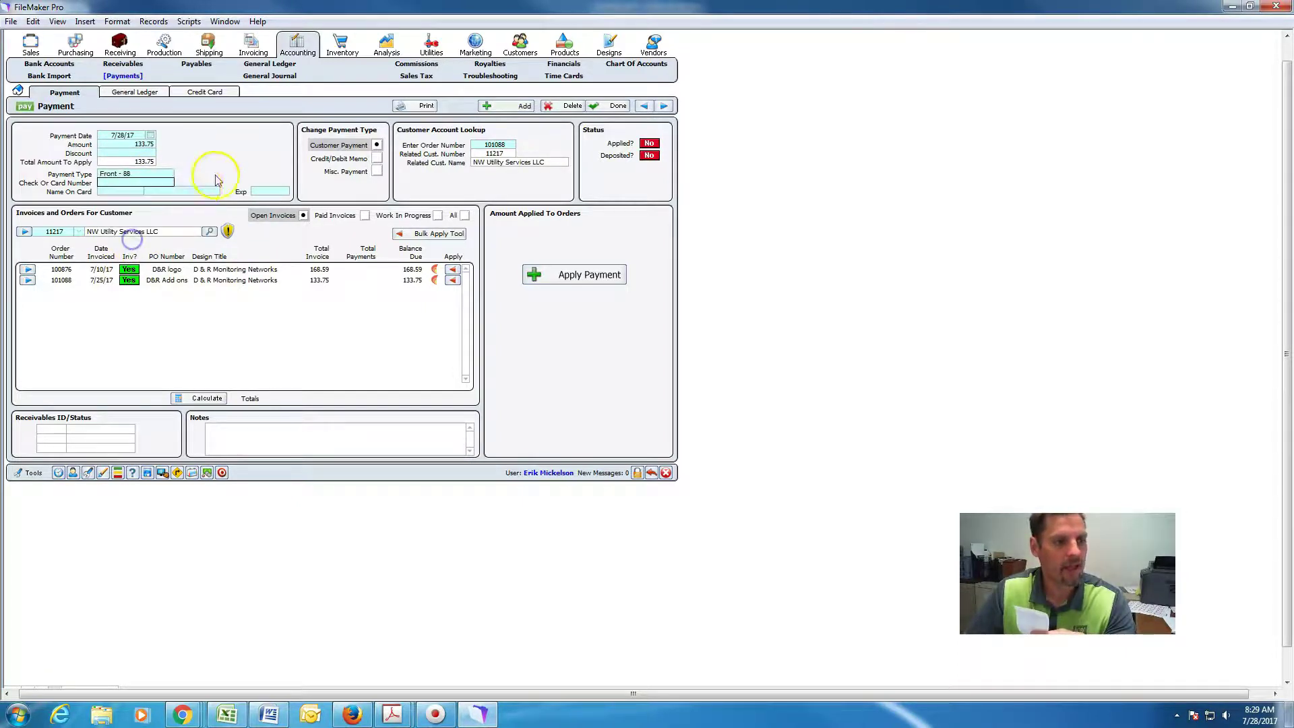
{"action": "left_click", "coordinate": [456, 281]}
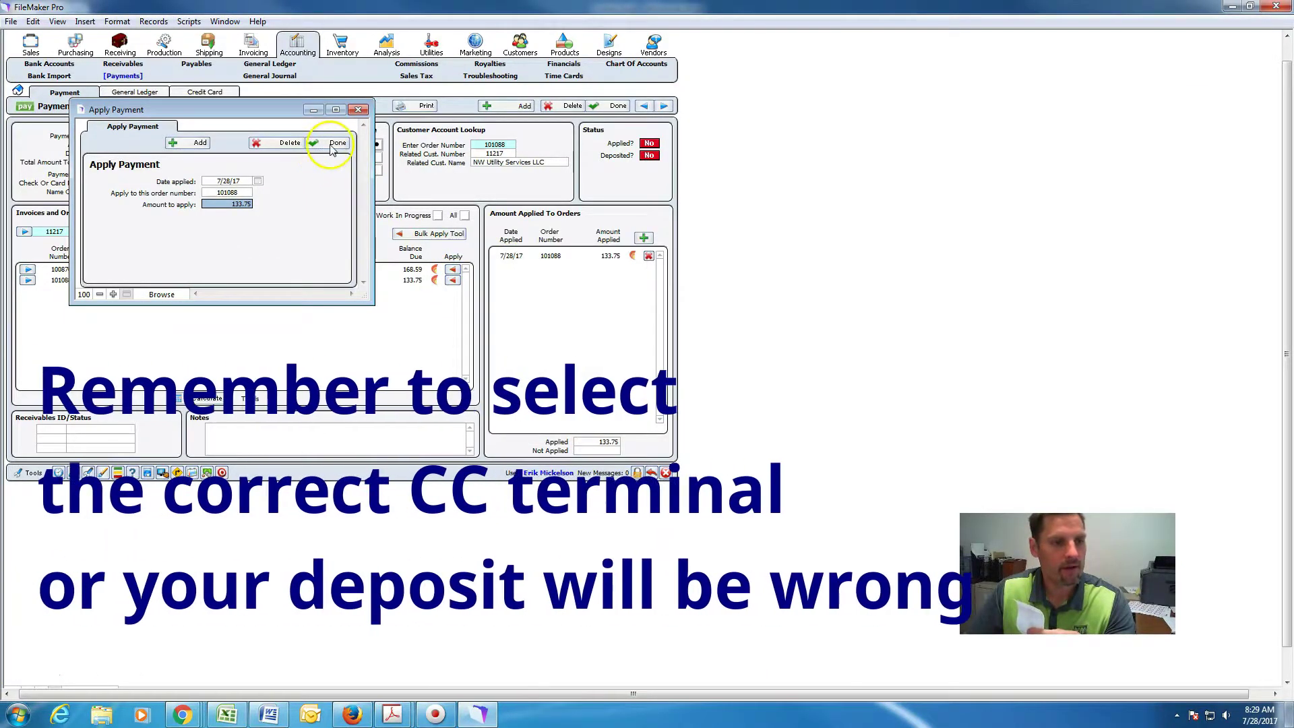
{"action": "left_click", "coordinate": [331, 140]}
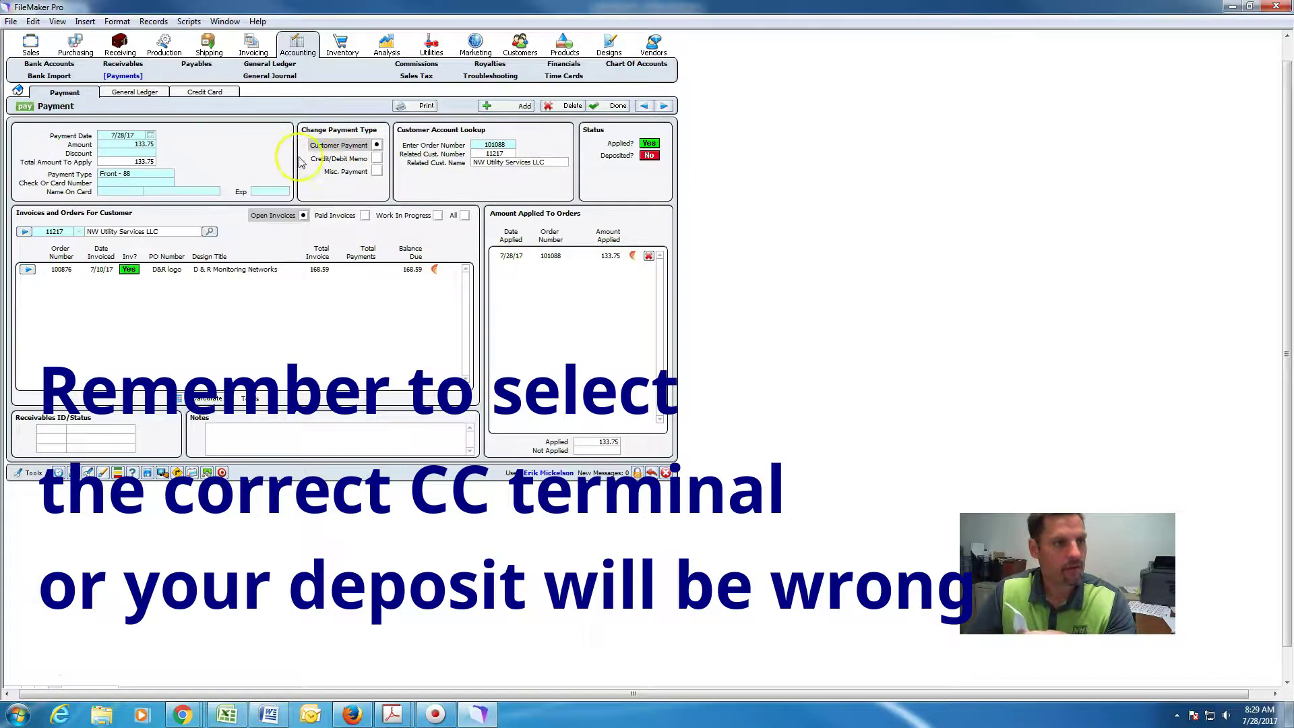
{"action": "left_click", "coordinate": [610, 106]}
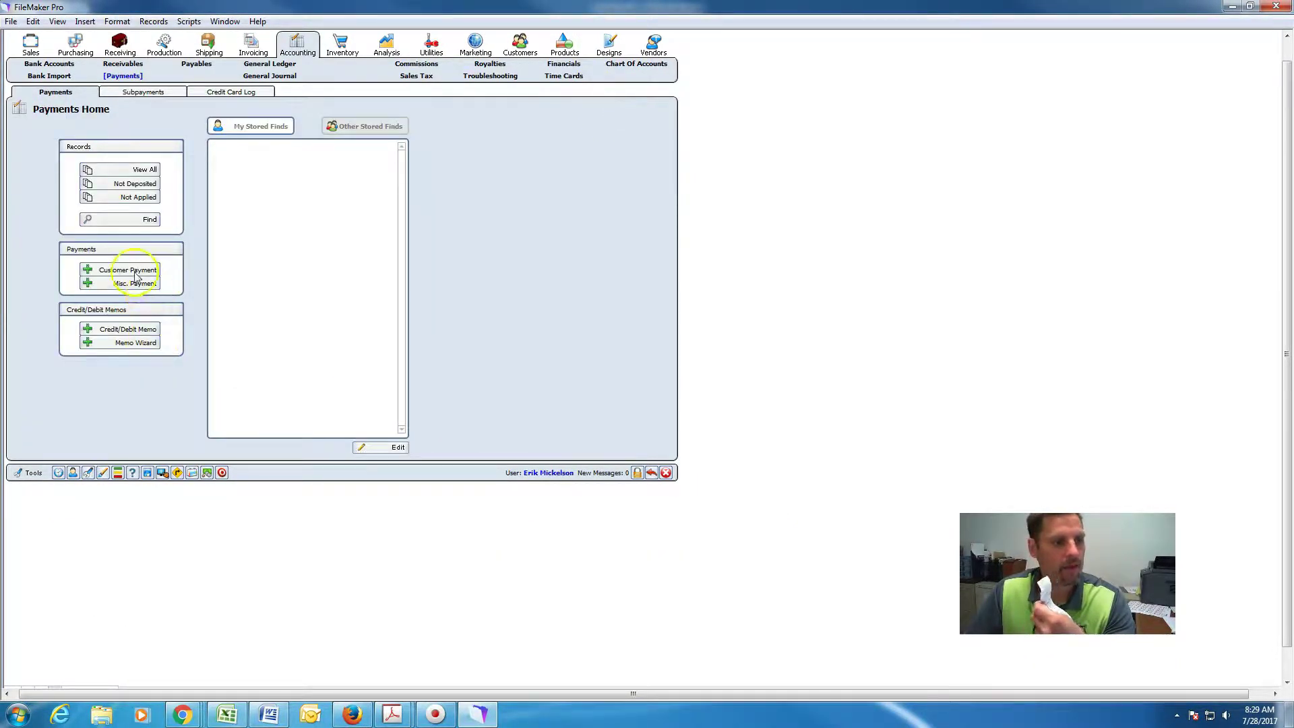
Start a new bank deposit containing the 133.75 payment and reach Finish Deposit.
{"action": "left_click", "coordinate": [49, 64]}
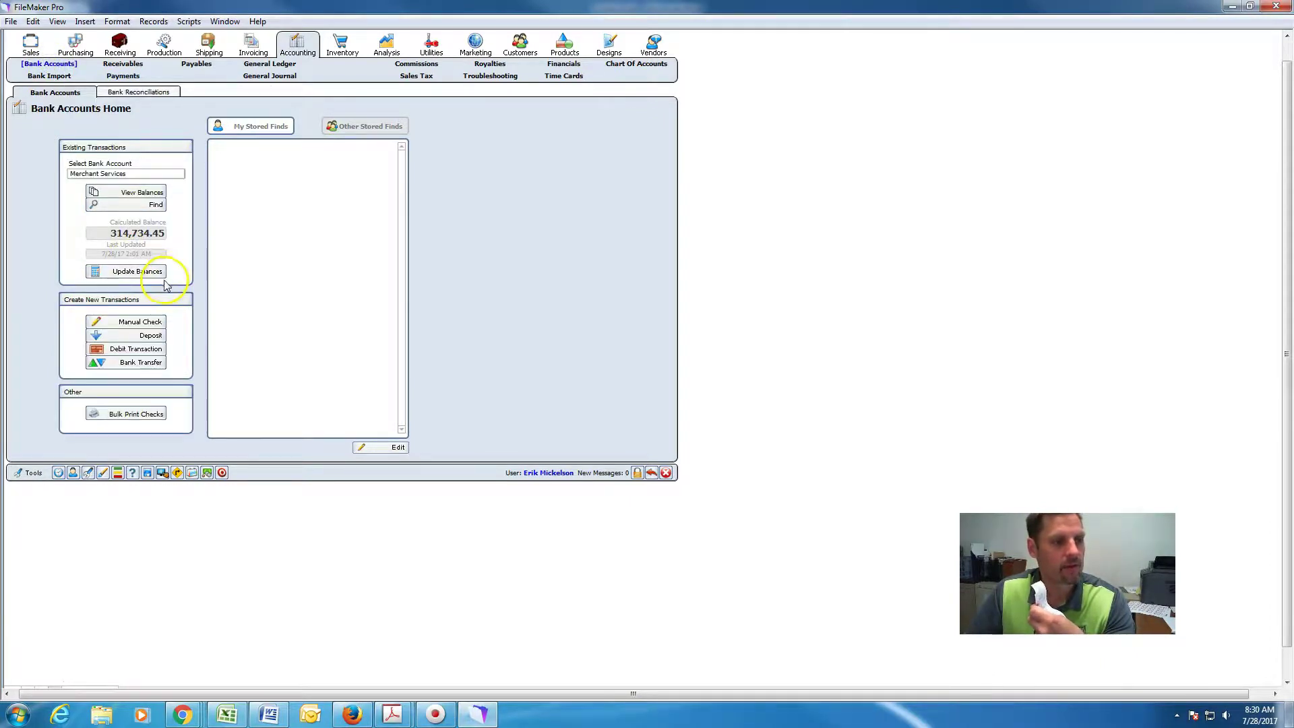
{"action": "left_click", "coordinate": [154, 337]}
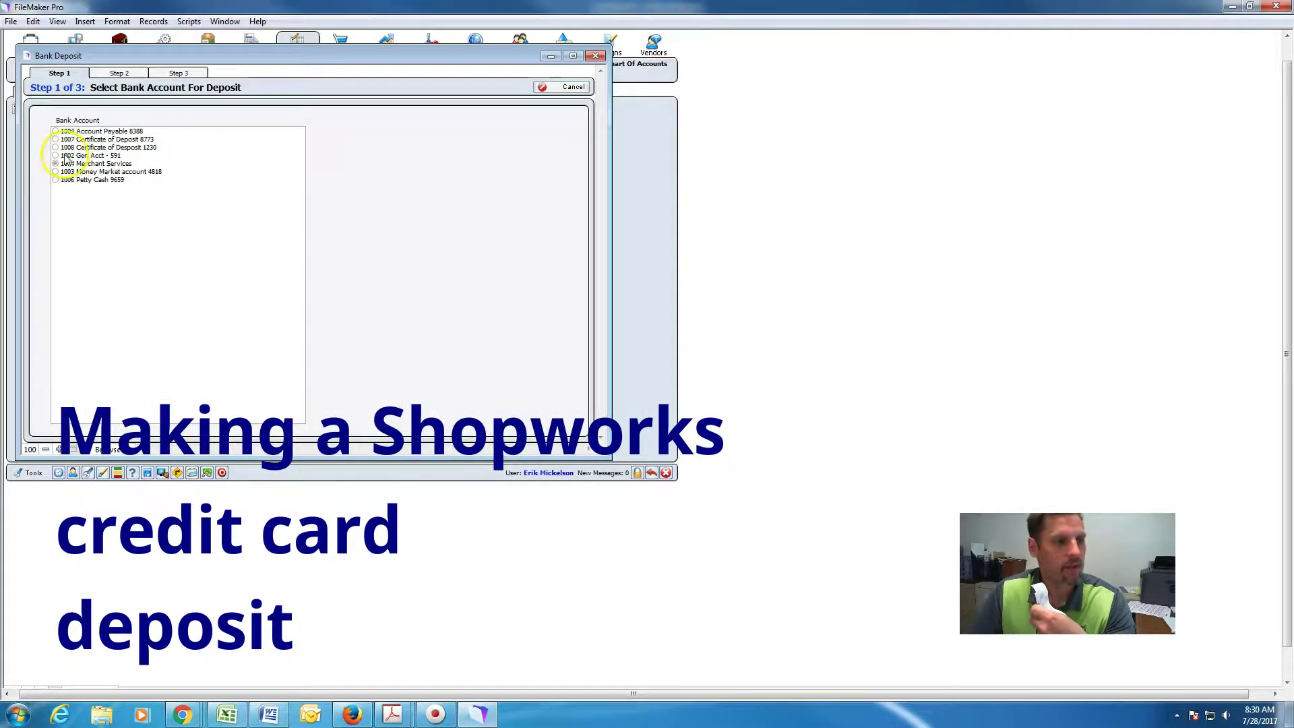
{"action": "left_click", "coordinate": [124, 73]}
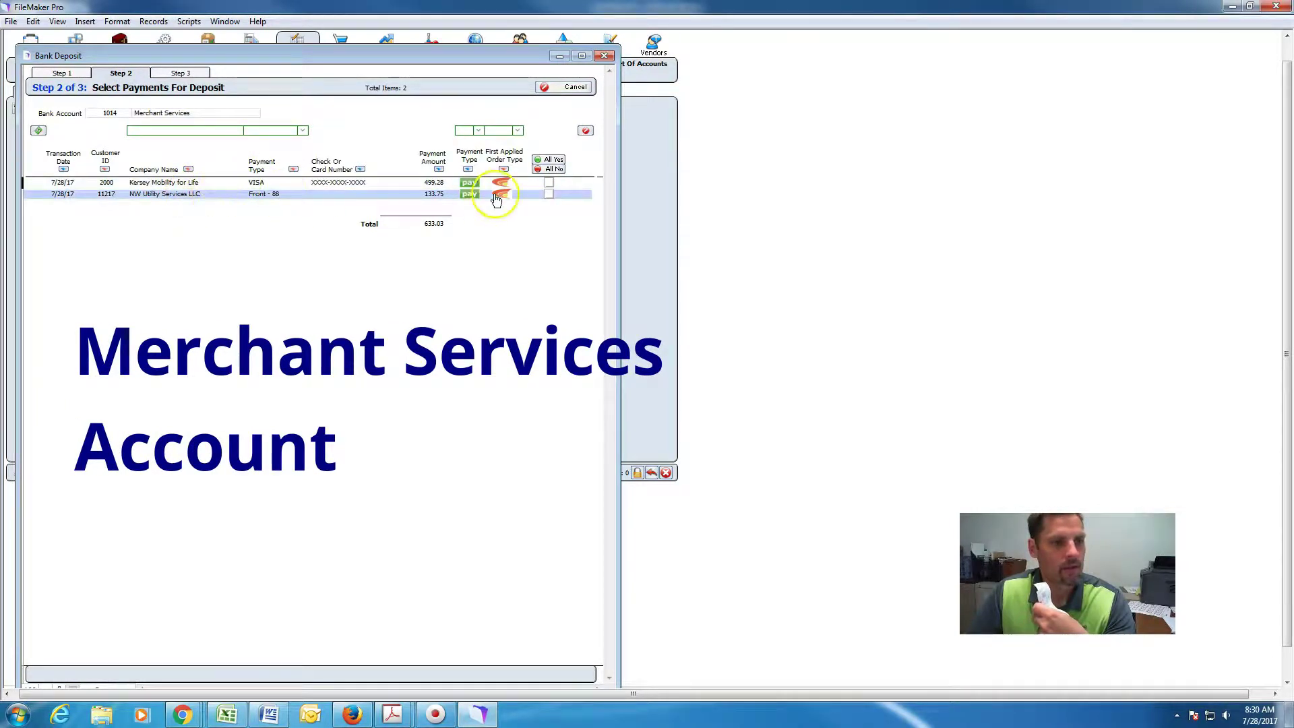
{"action": "left_click", "coordinate": [550, 194]}
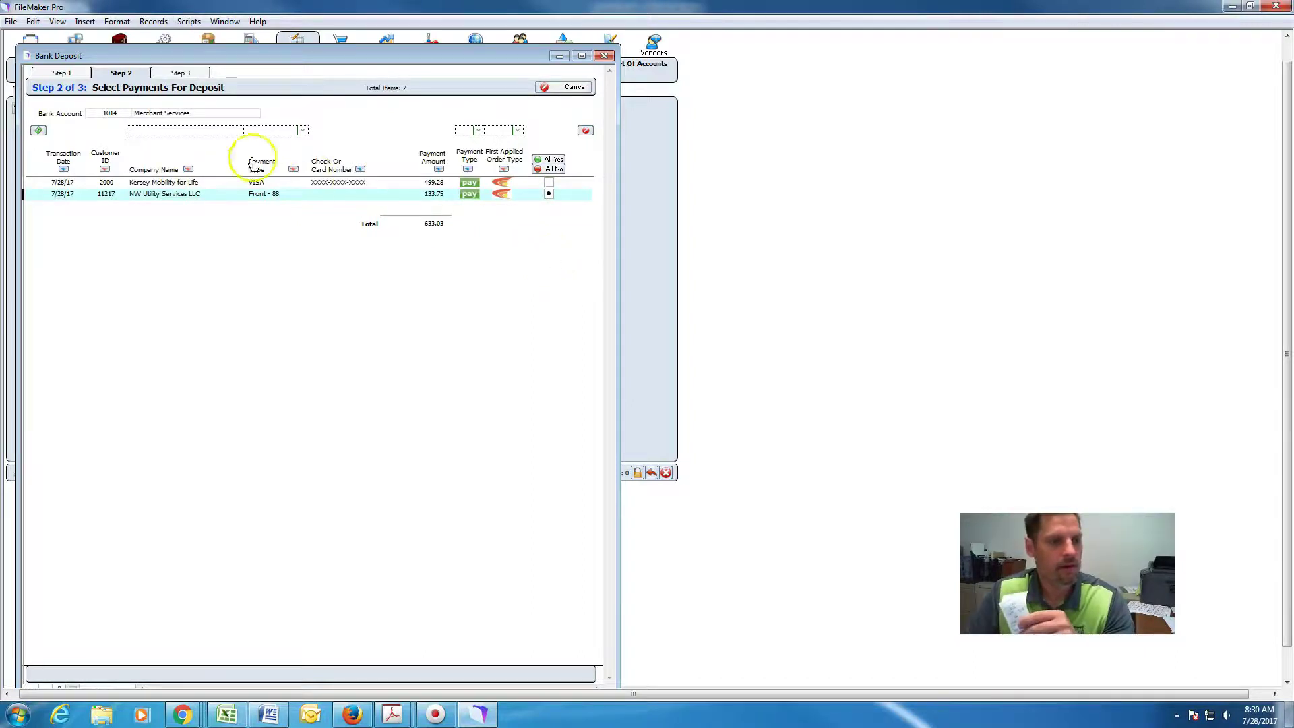
{"action": "left_click", "coordinate": [181, 76]}
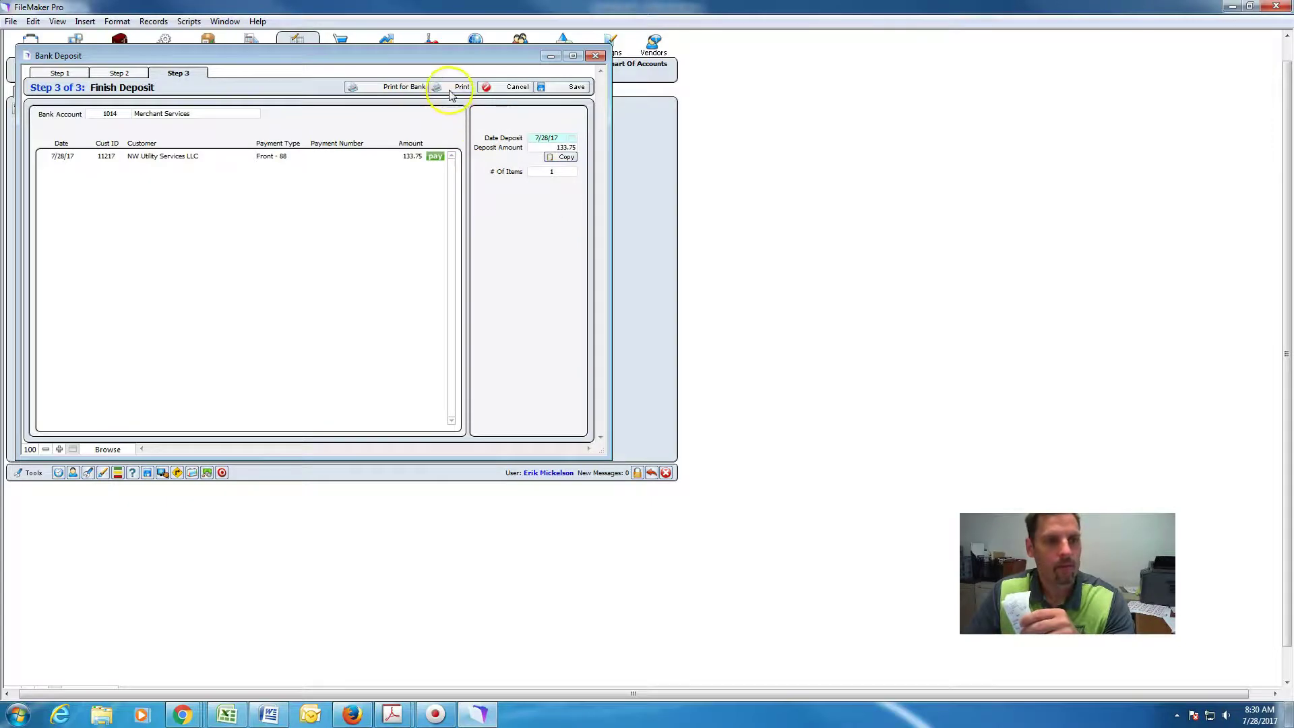
Print the bank deposit ticket and close it.
{"action": "left_click", "coordinate": [415, 88]}
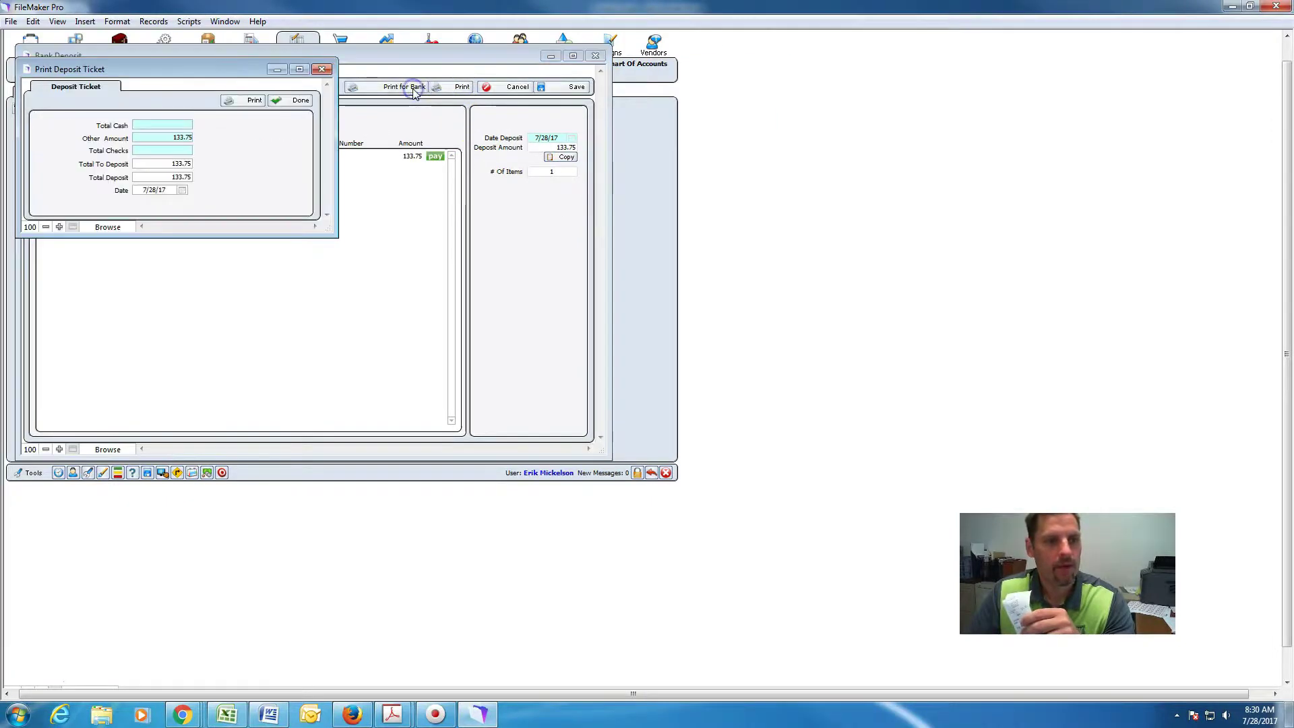
{"action": "left_click", "coordinate": [255, 100]}
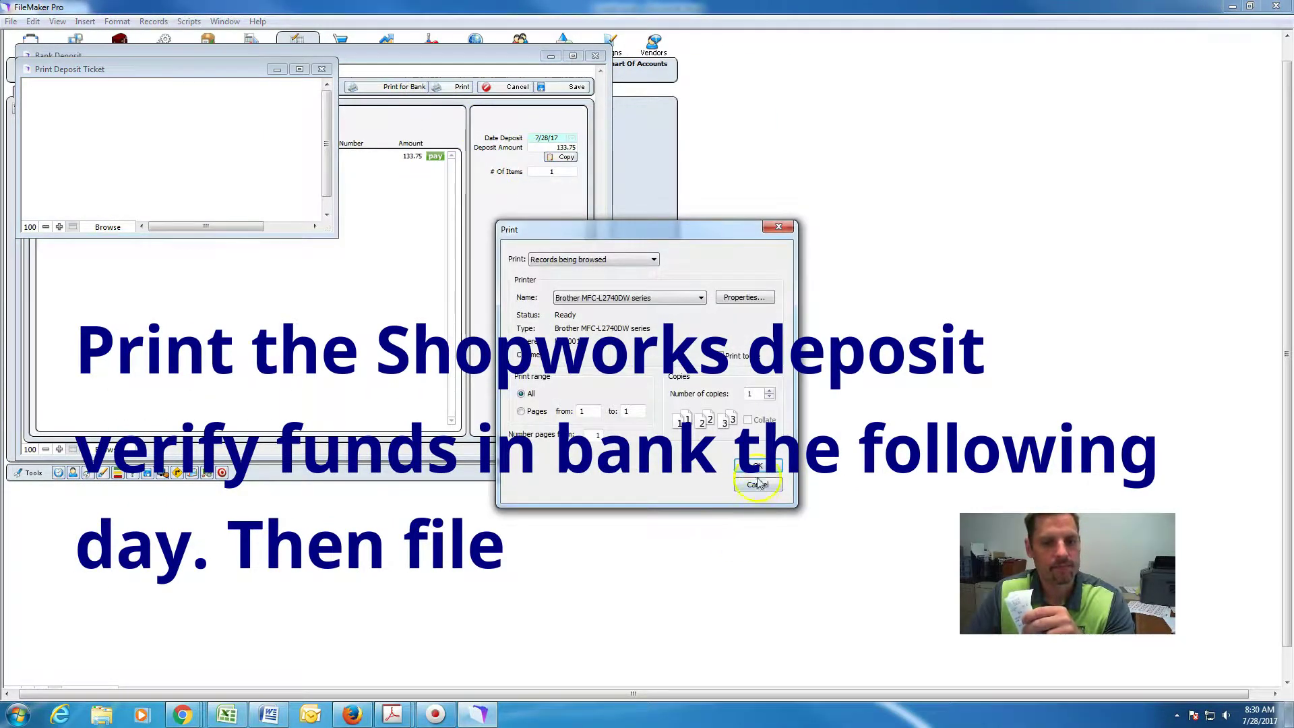
{"action": "left_click", "coordinate": [758, 466]}
{"action": "left_click", "coordinate": [297, 100]}
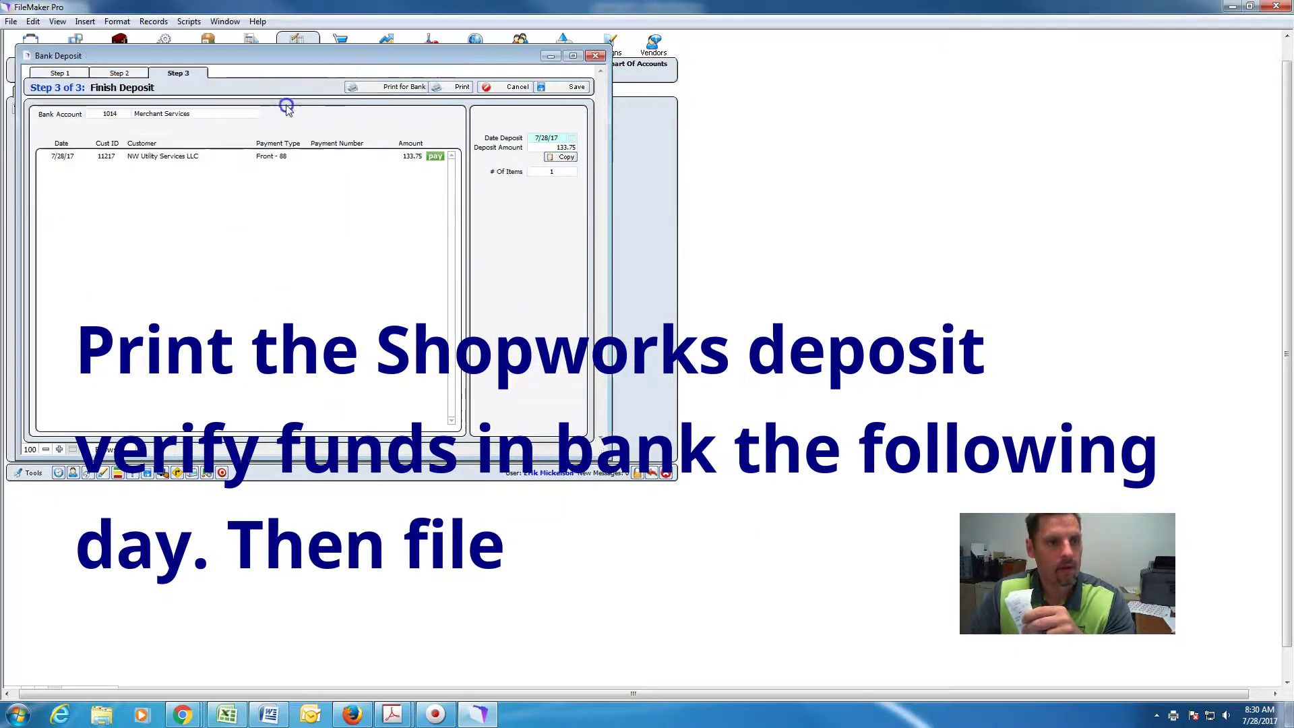
Save the finished 133.75 bank deposit.
{"action": "left_click", "coordinate": [558, 90]}
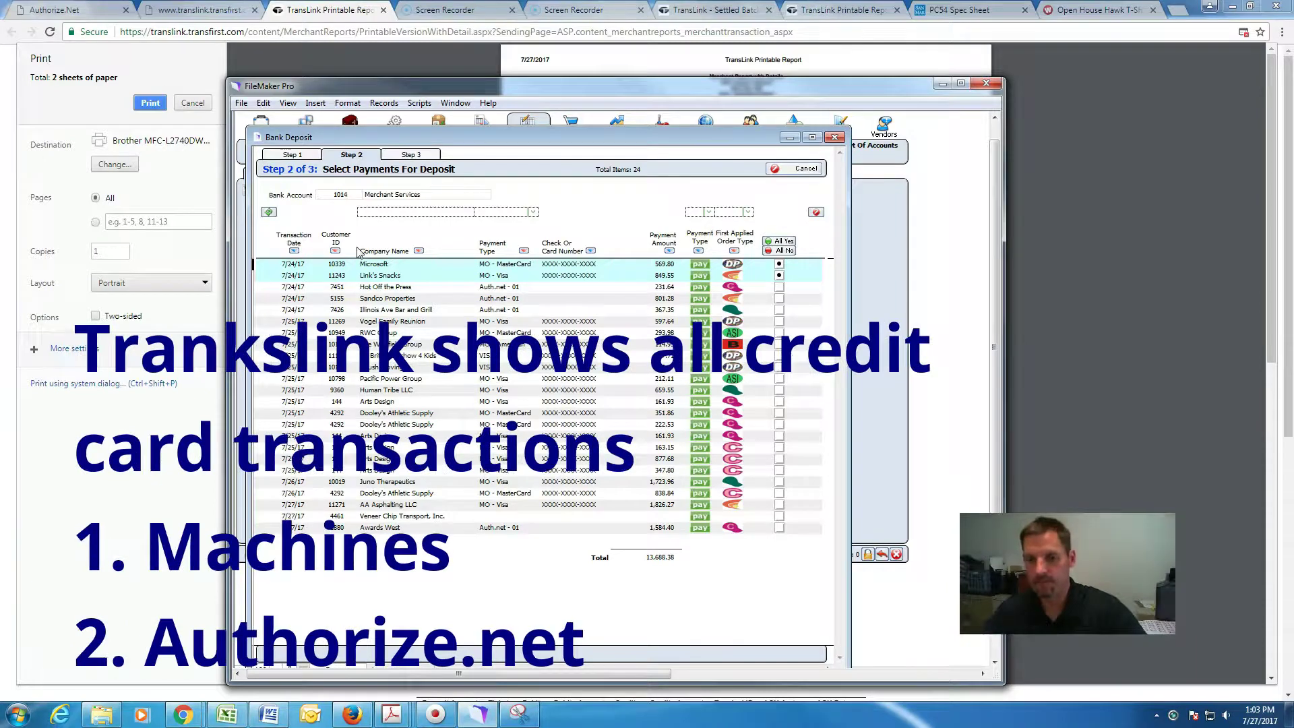
Check the settled batch amounts in TransLink's printable report, then return to the FileMaker deposit.
{"action": "left_click", "coordinate": [215, 10]}
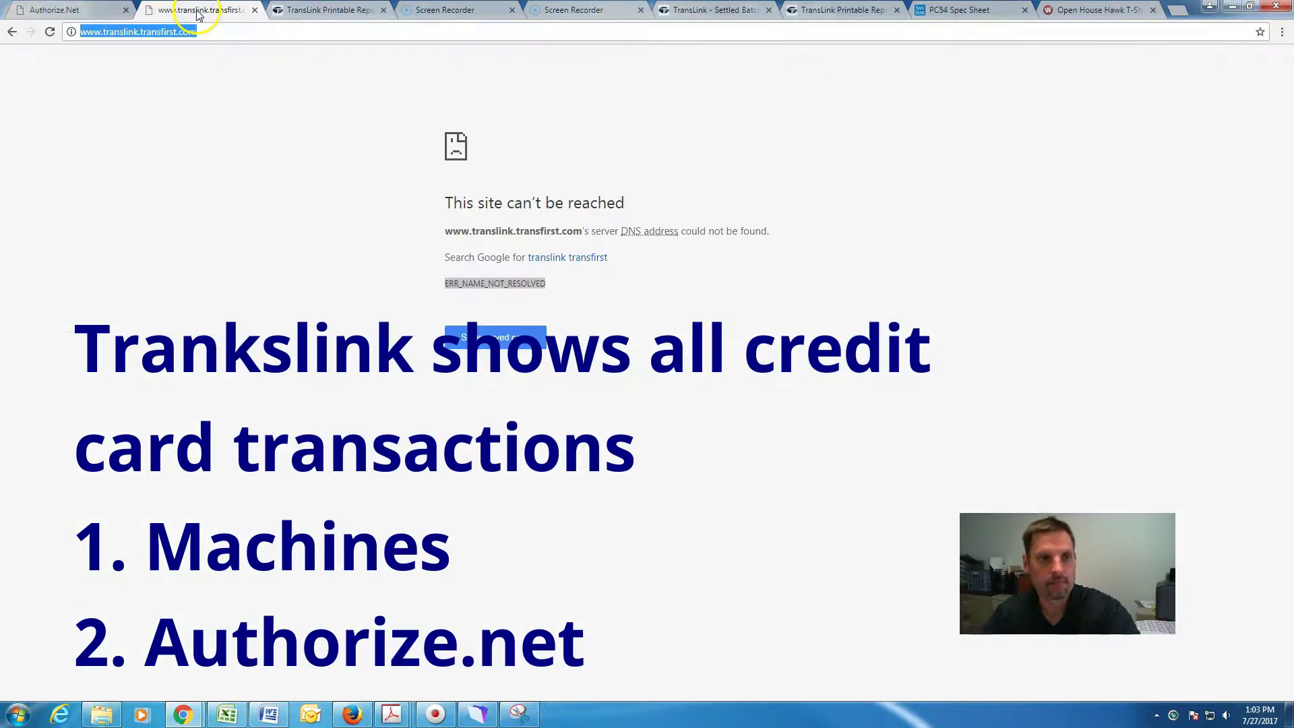
{"action": "left_click", "coordinate": [329, 11]}
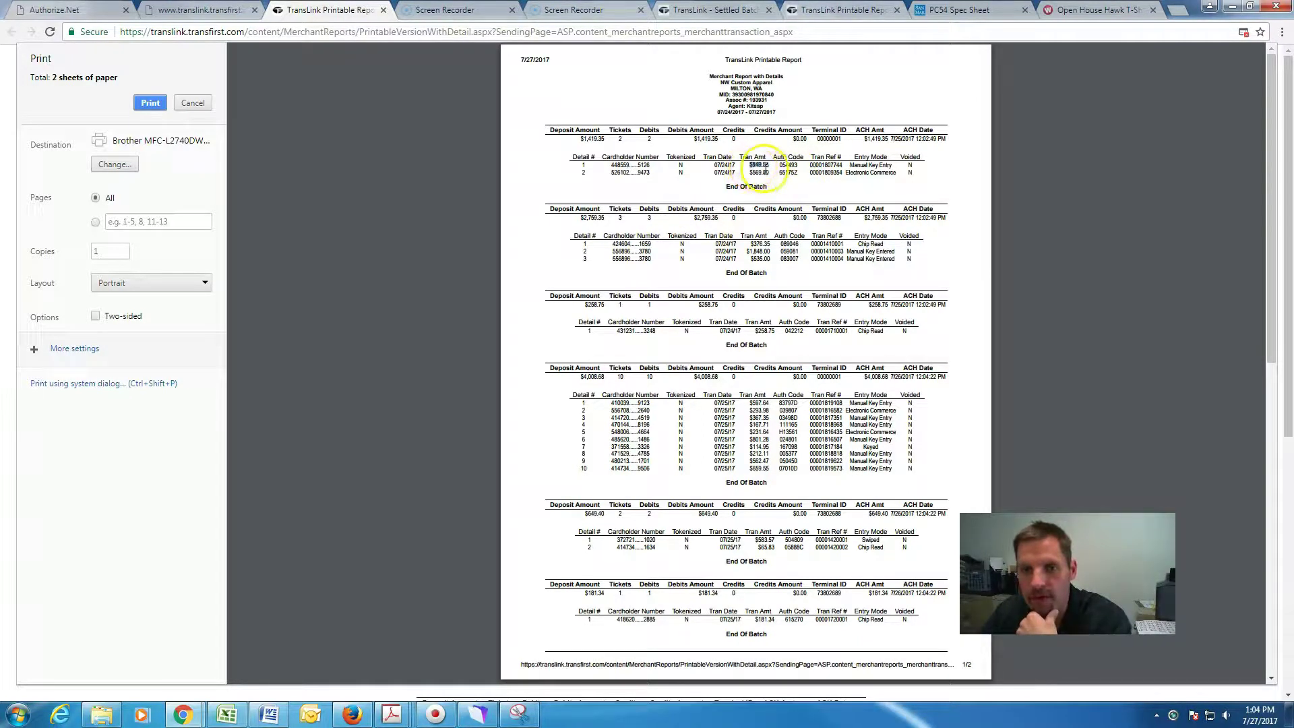
{"action": "double_click", "coordinate": [759, 172]}
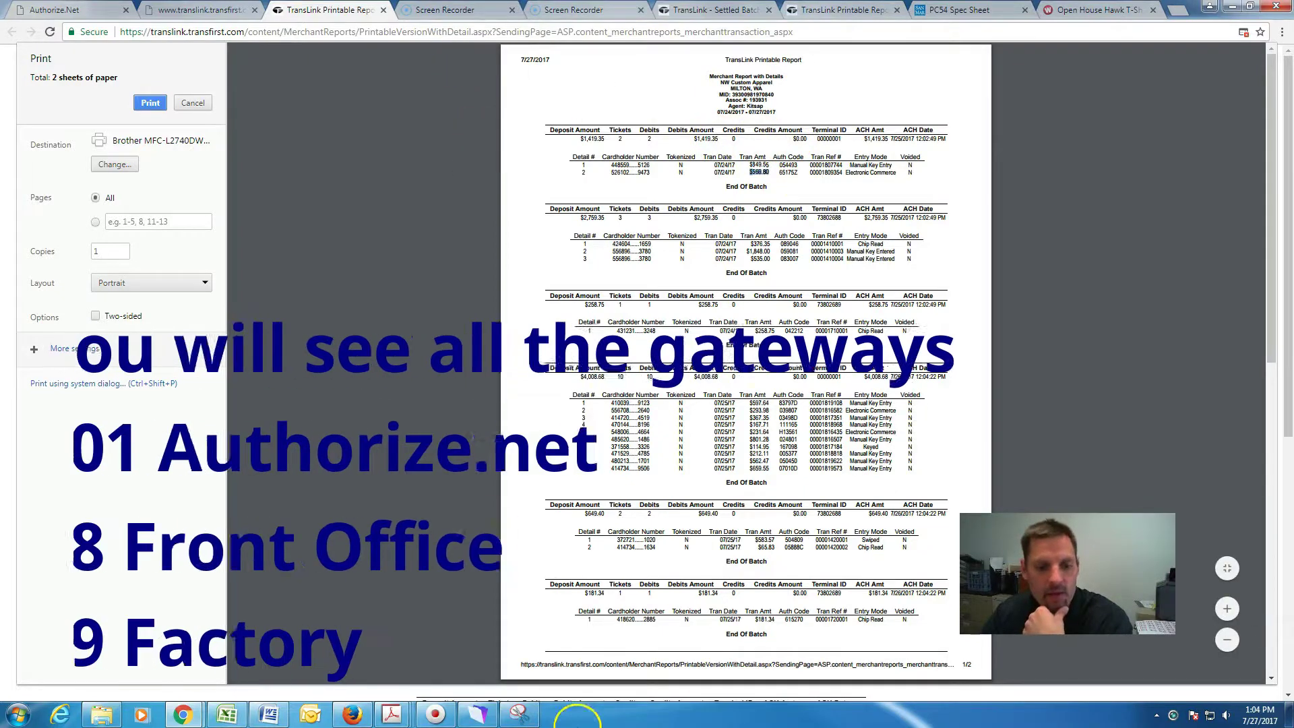
{"action": "left_click", "coordinate": [484, 717]}
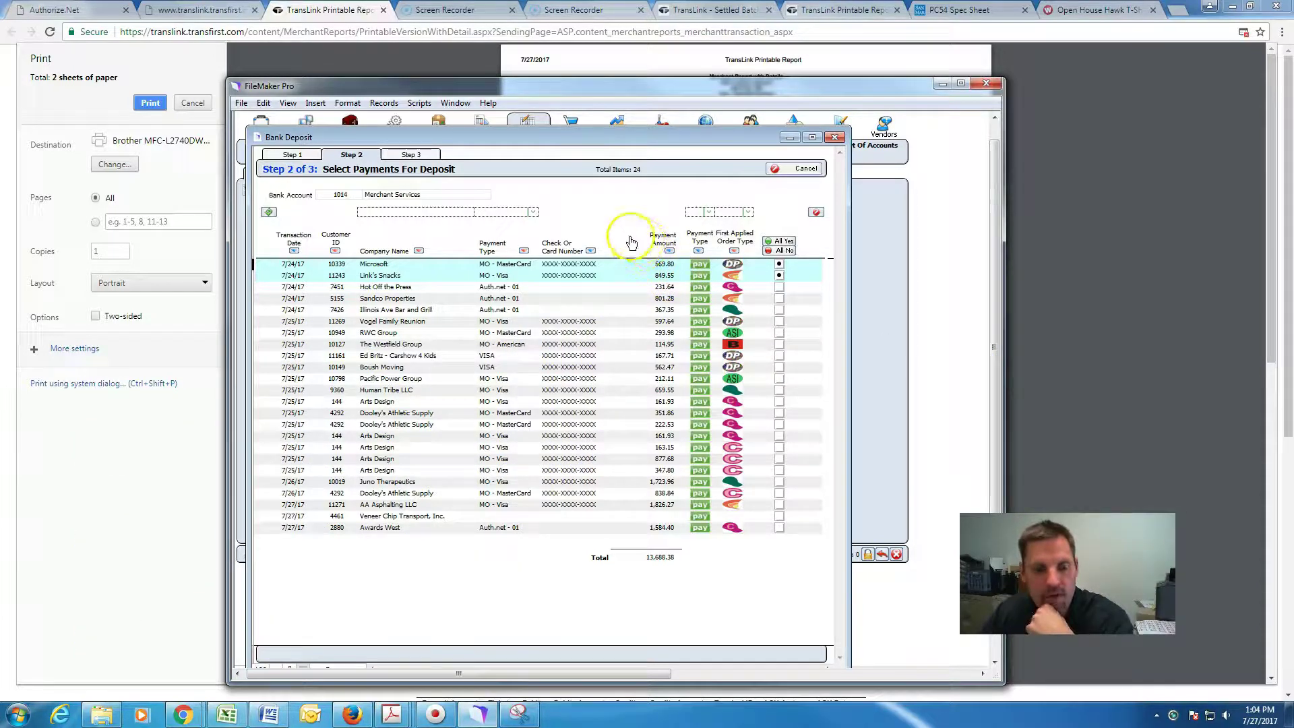
Finish and save the 1,419.35 deposit, then list the Merchant Services deposits.
{"action": "left_click", "coordinate": [418, 160]}
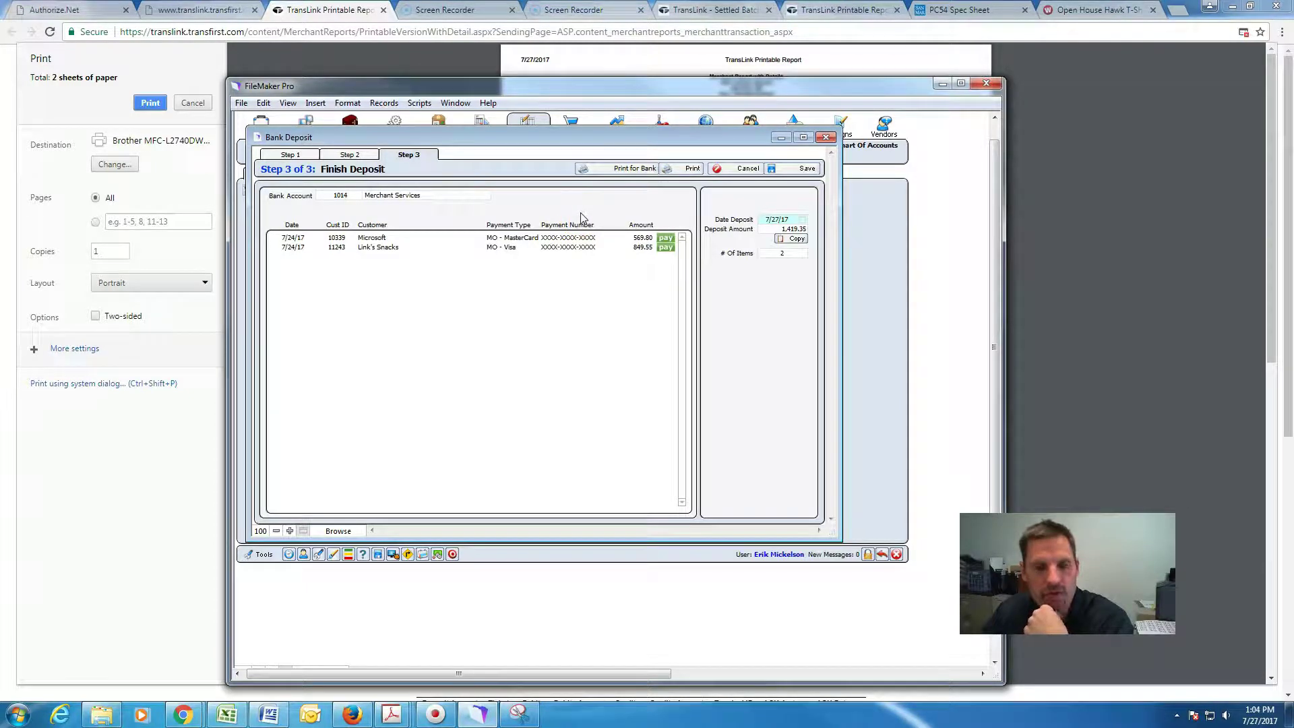
{"action": "left_click", "coordinate": [794, 170]}
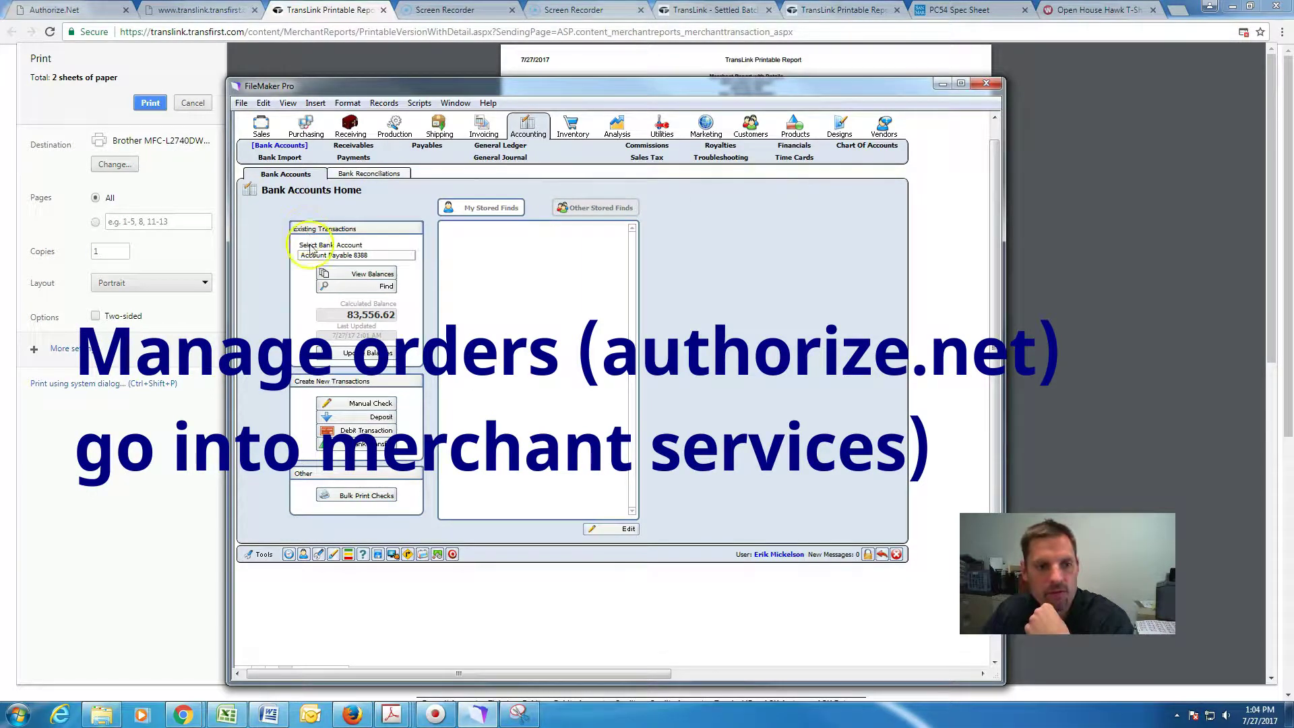
{"action": "left_click", "coordinate": [365, 287]}
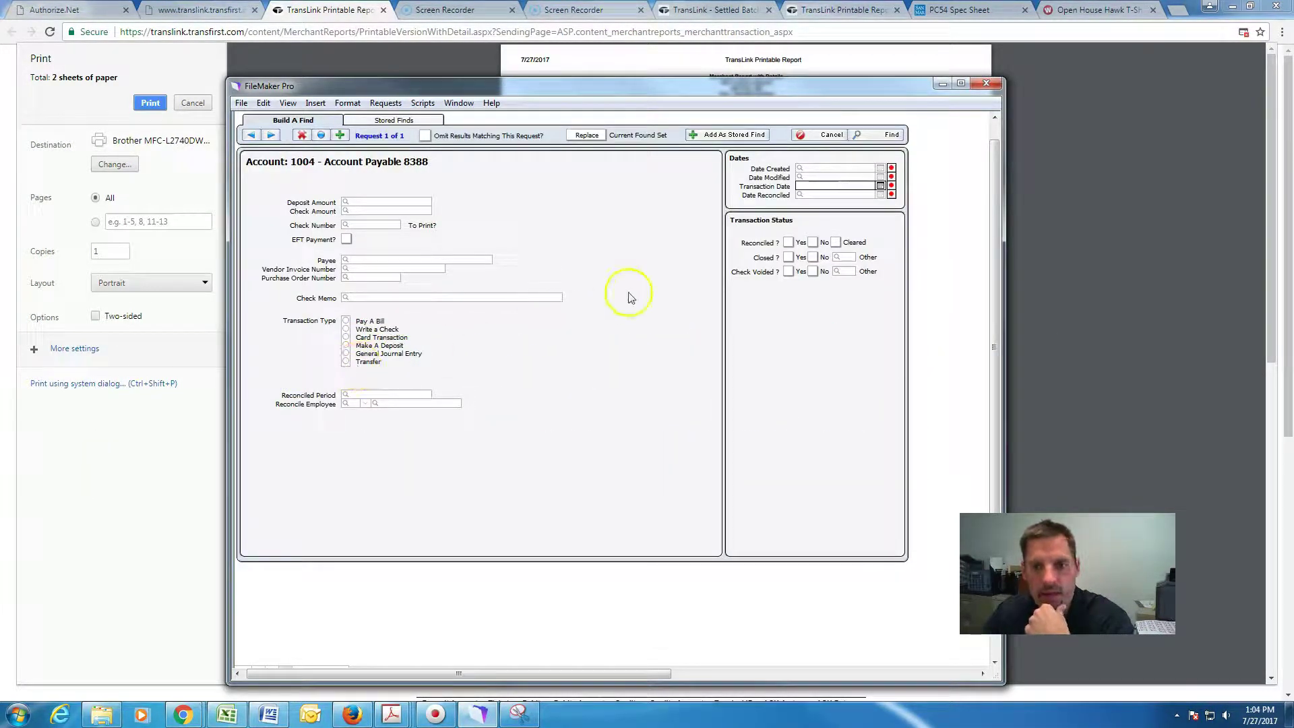
{"action": "left_click", "coordinate": [617, 269]}
{"action": "left_click", "coordinate": [833, 135]}
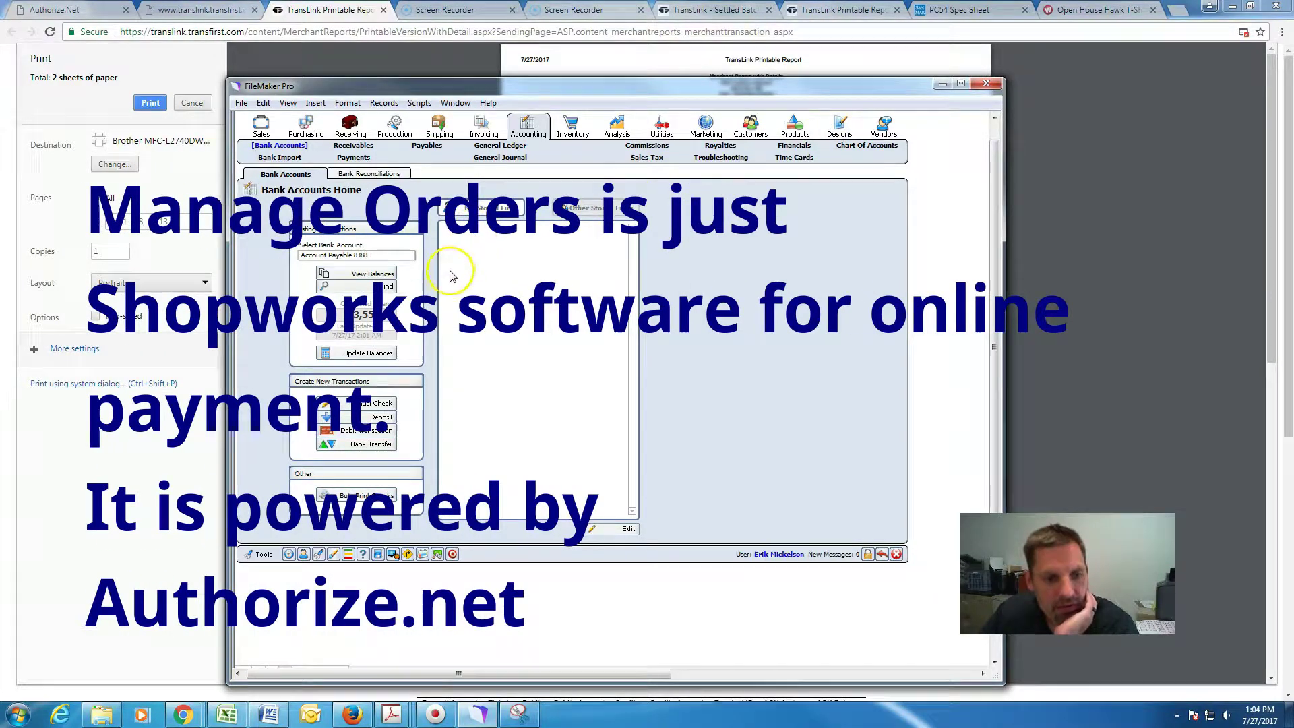
{"action": "left_click", "coordinate": [328, 289]}
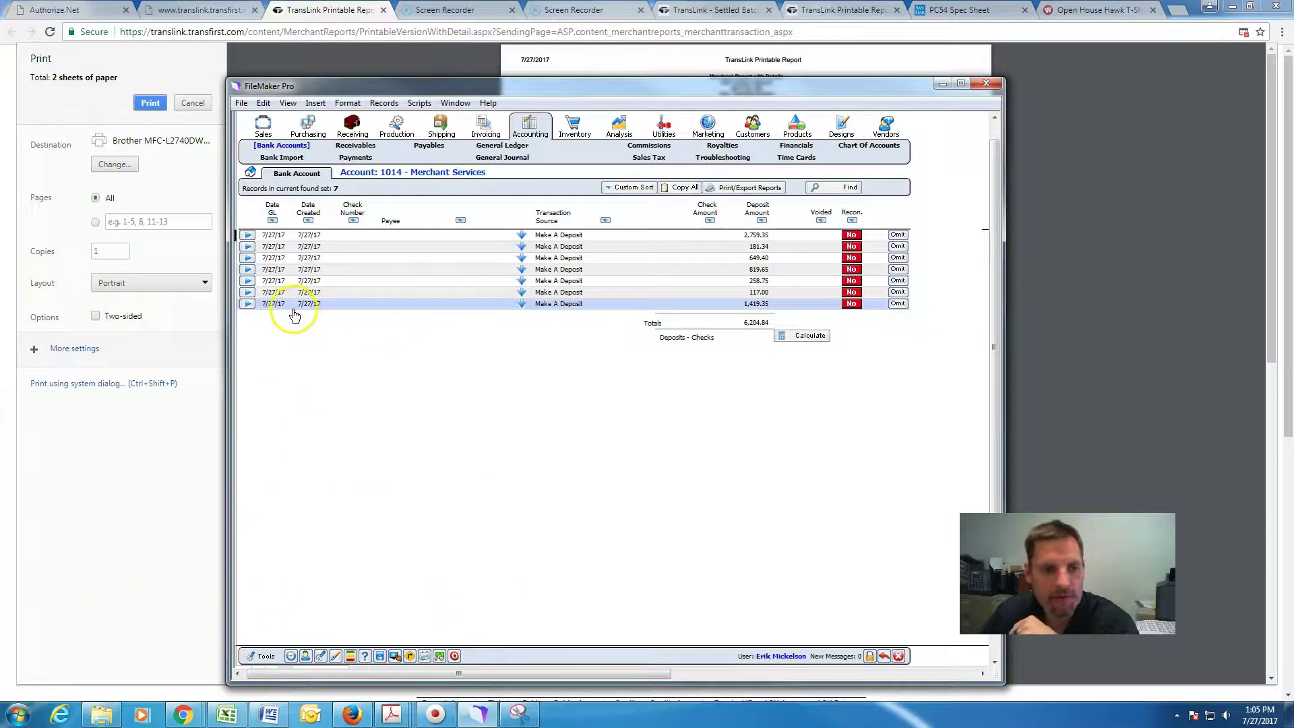
Open the 1,419.35 Merchant Services deposit record and print it.
{"action": "left_click", "coordinate": [309, 306]}
{"action": "left_click", "coordinate": [309, 307]}
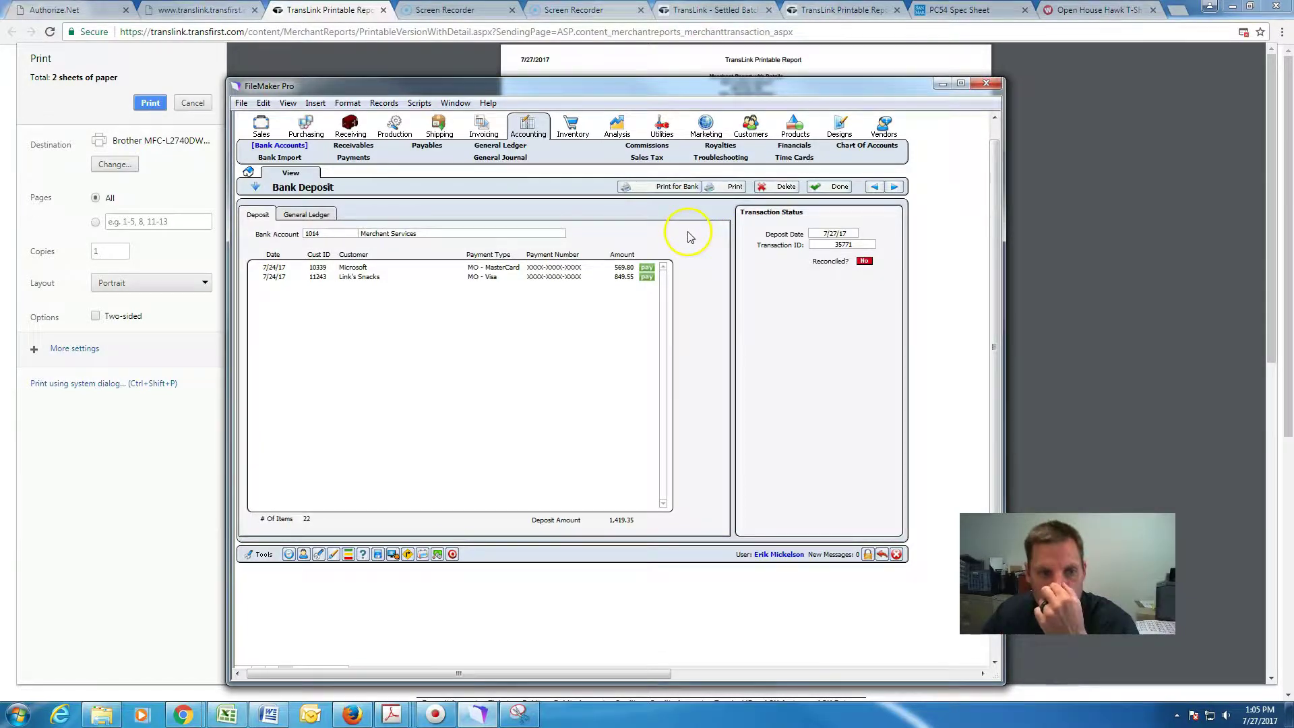
{"action": "left_click", "coordinate": [729, 188]}
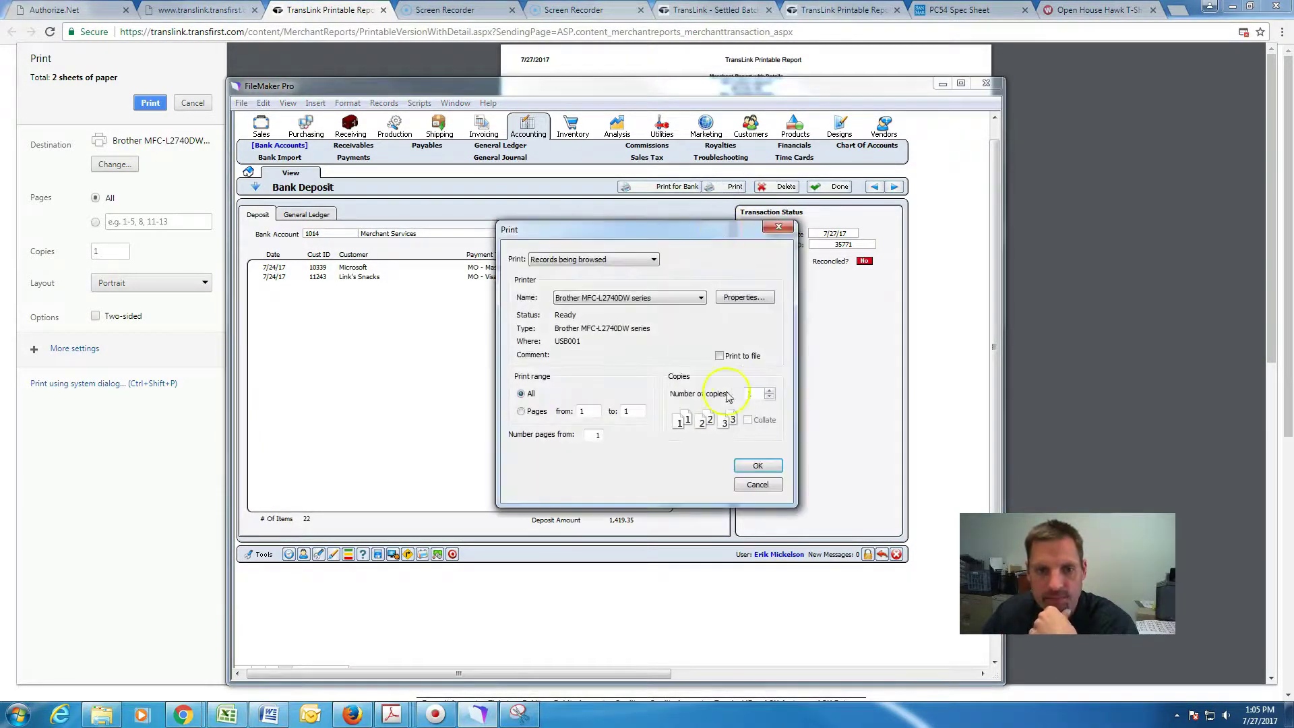
{"action": "left_click", "coordinate": [758, 465]}
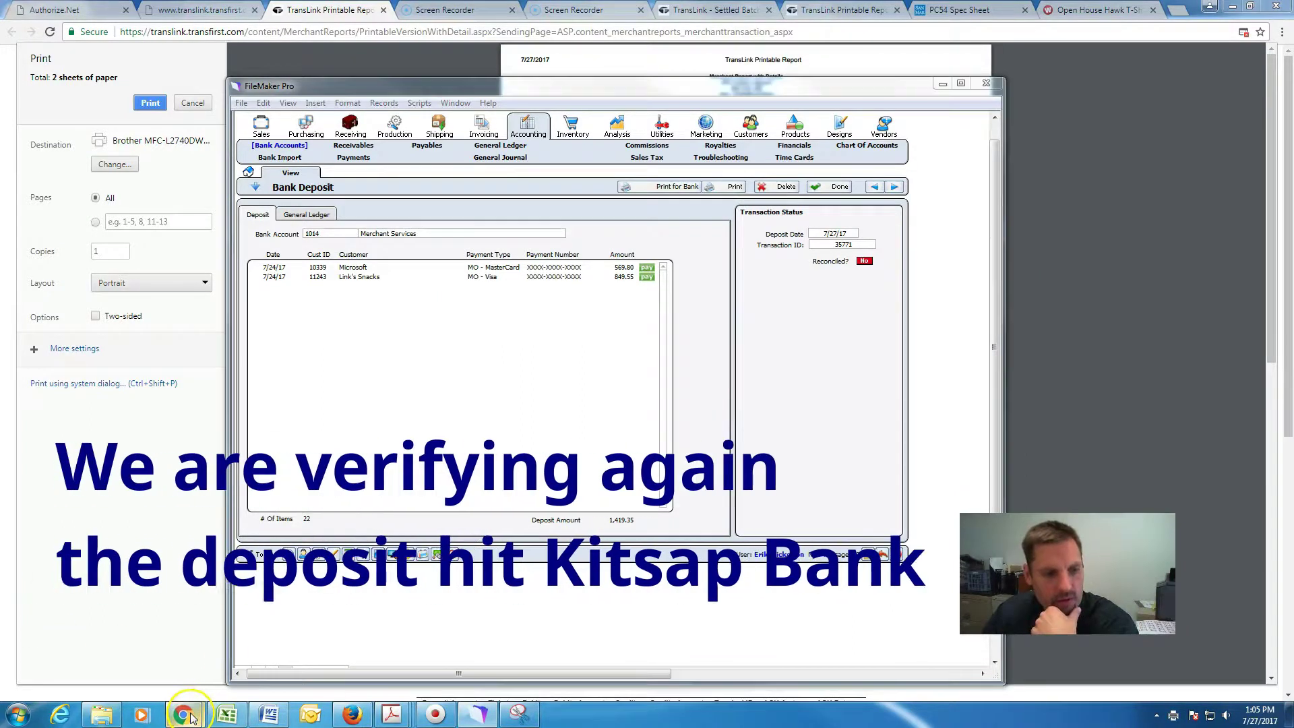
{"action": "mouse_move", "coordinate": [189, 718]}
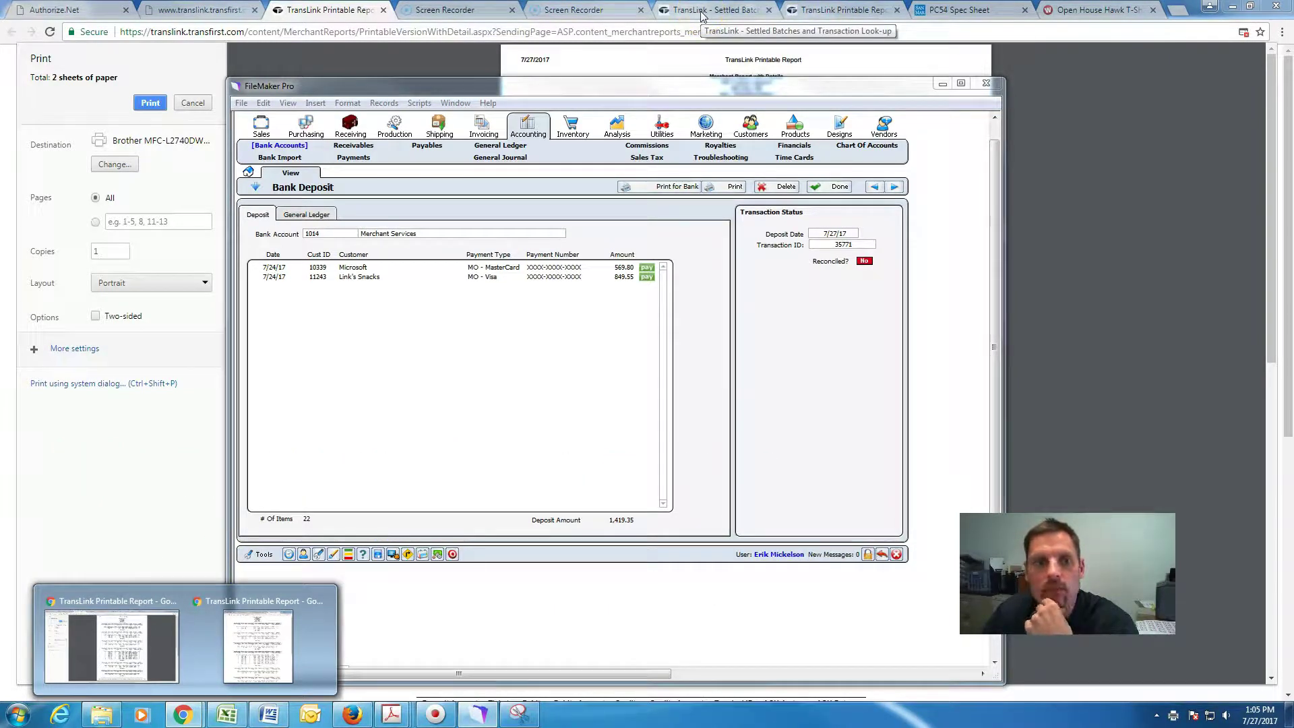
{"action": "left_click", "coordinate": [507, 590]}
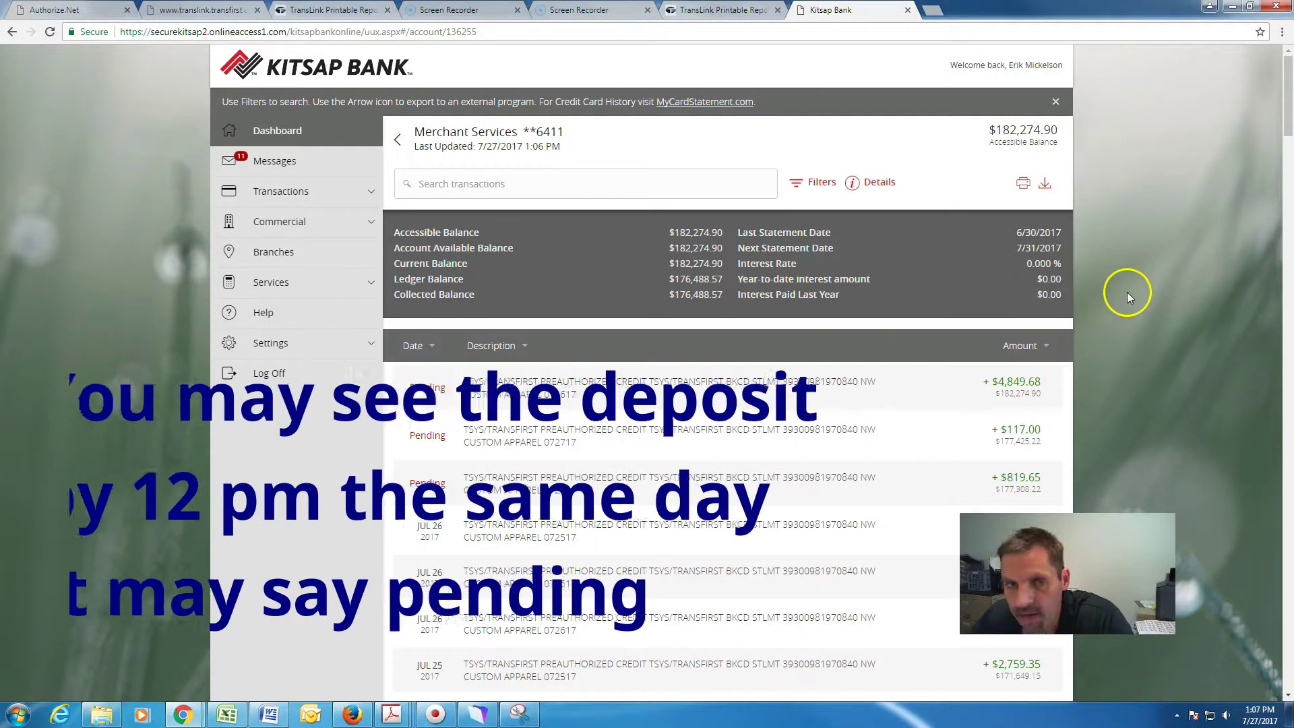
Scroll the Merchant Services transactions to find the $1,419.35 TransFirst credit dated JUL 25.
{"action": "scroll", "coordinate": [1128, 292], "scroll_direction": "down", "scroll_amount": 2}
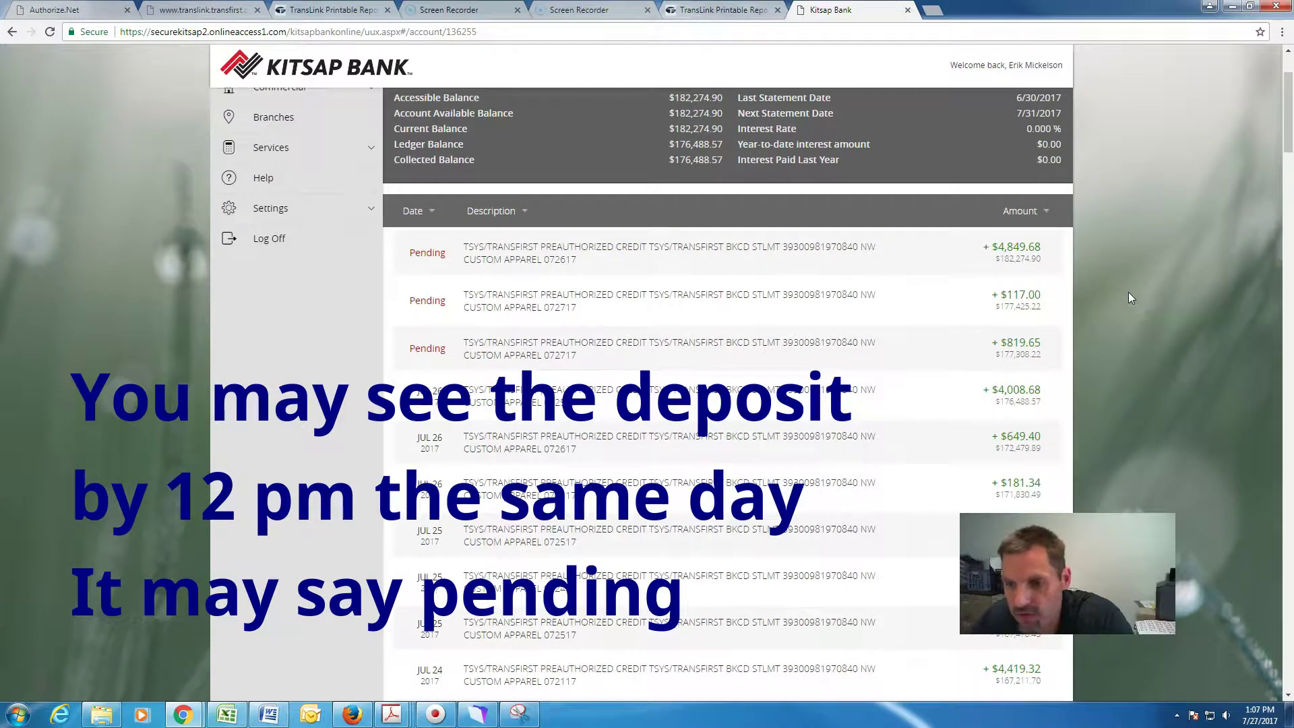
{"action": "scroll", "coordinate": [1129, 294], "scroll_direction": "down", "scroll_amount": 2}
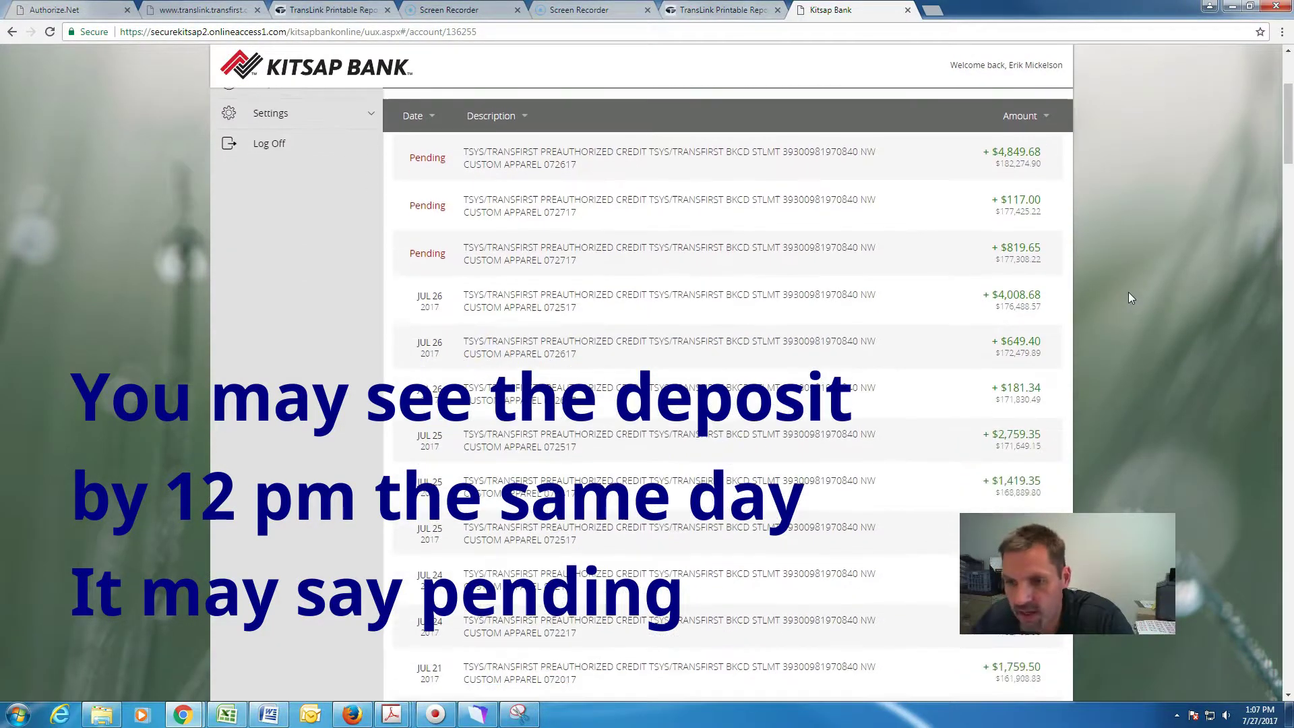
{"action": "scroll", "coordinate": [1119, 298], "scroll_direction": "down", "scroll_amount": 1}
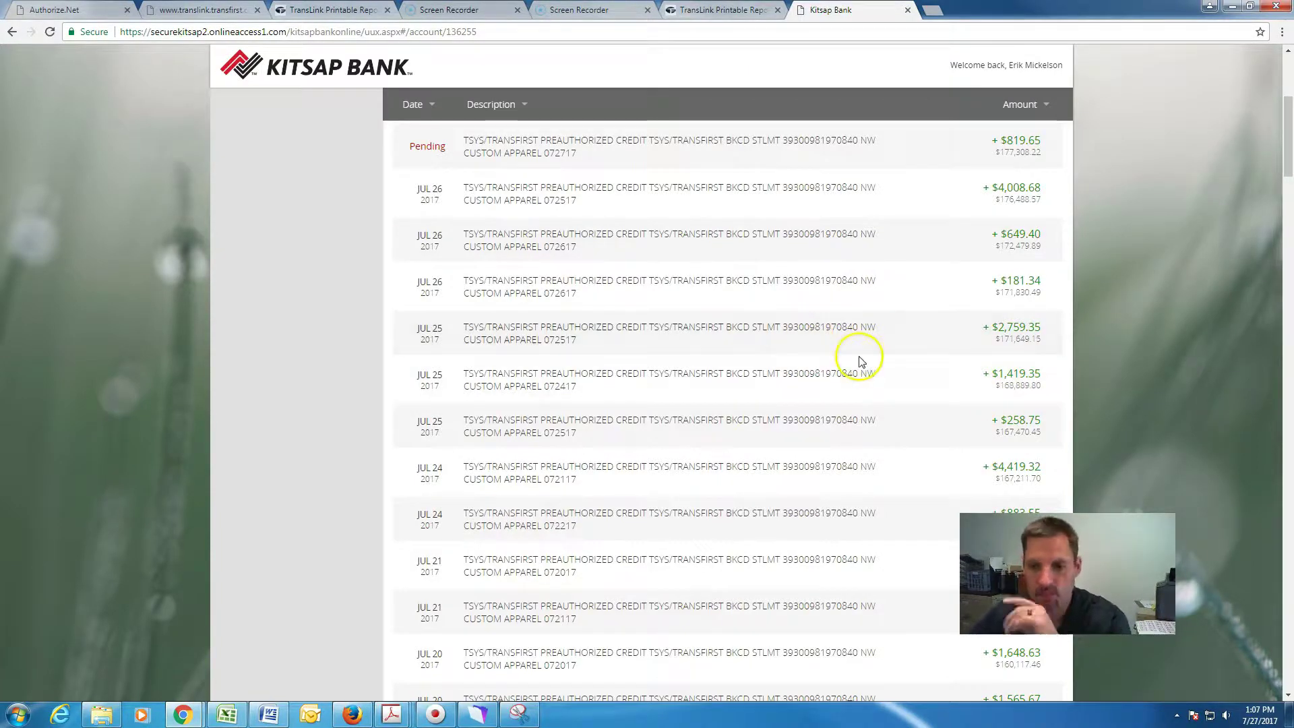
{"action": "left_click", "coordinate": [573, 545]}
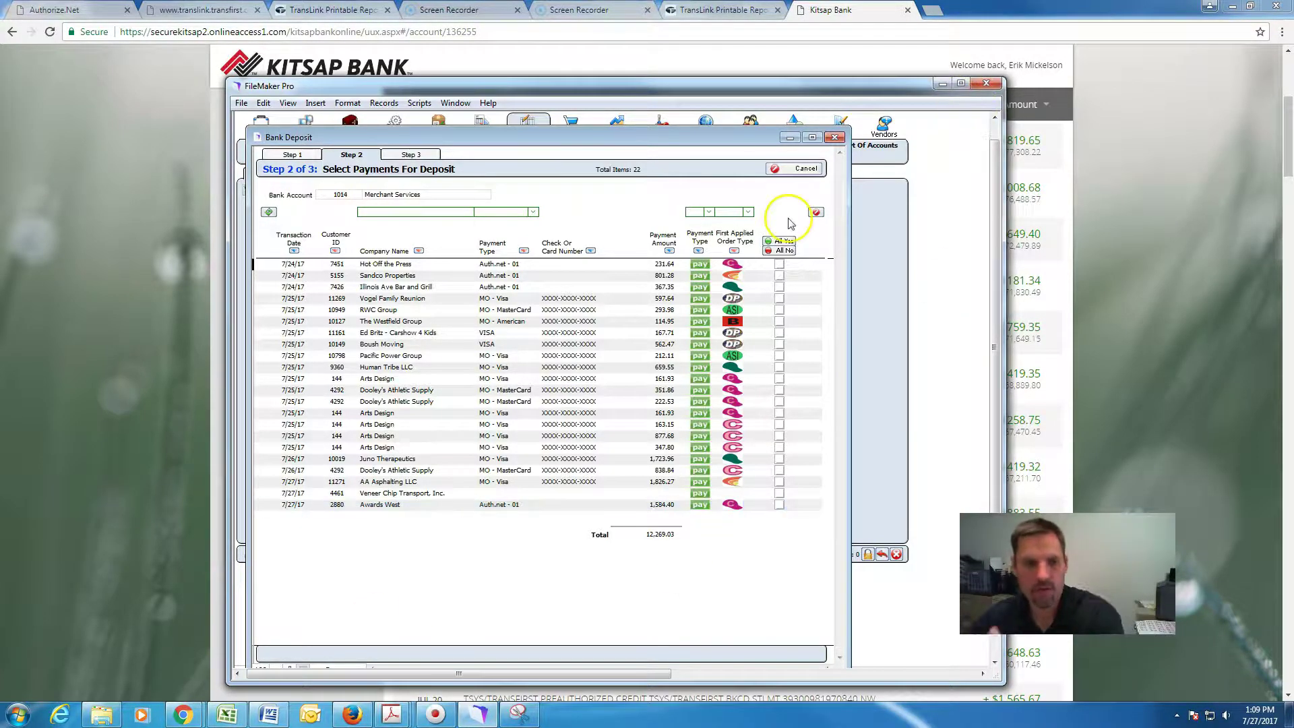
{"action": "left_click", "coordinate": [565, 310]}
{"action": "left_click", "coordinate": [573, 300]}
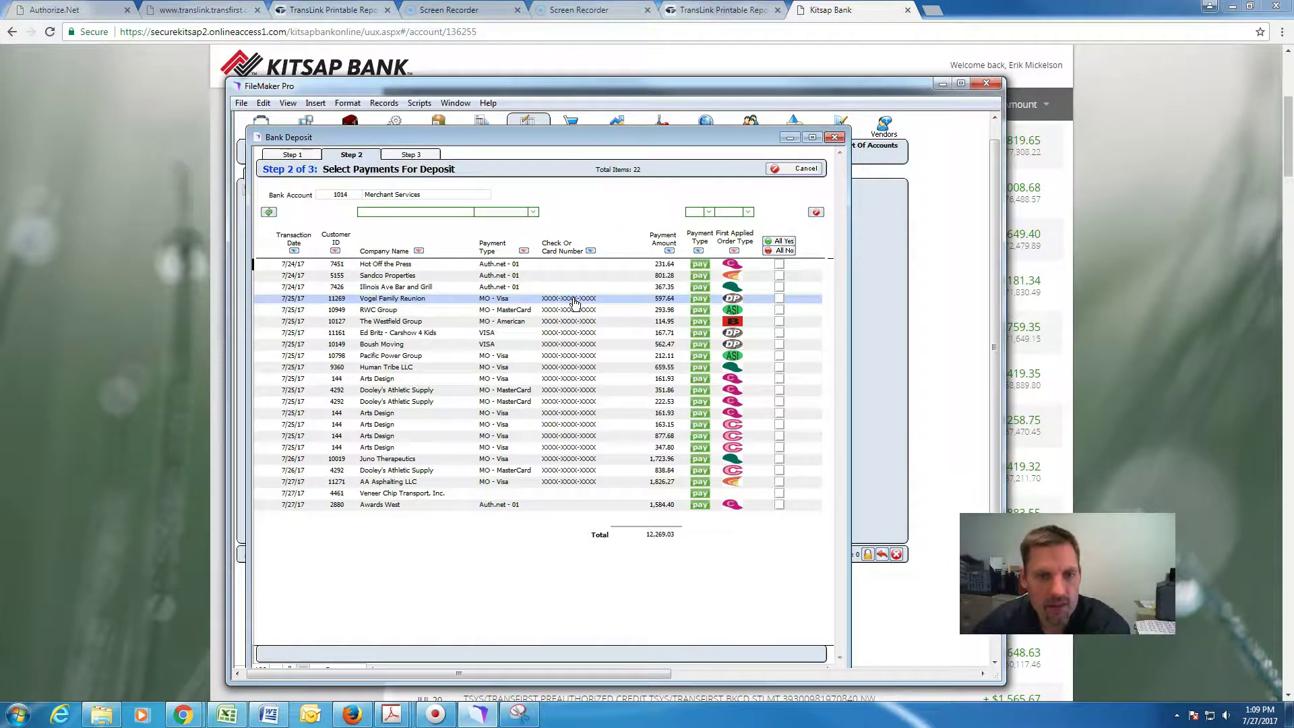
{"action": "left_click", "coordinate": [531, 264]}
{"action": "left_click", "coordinate": [513, 276]}
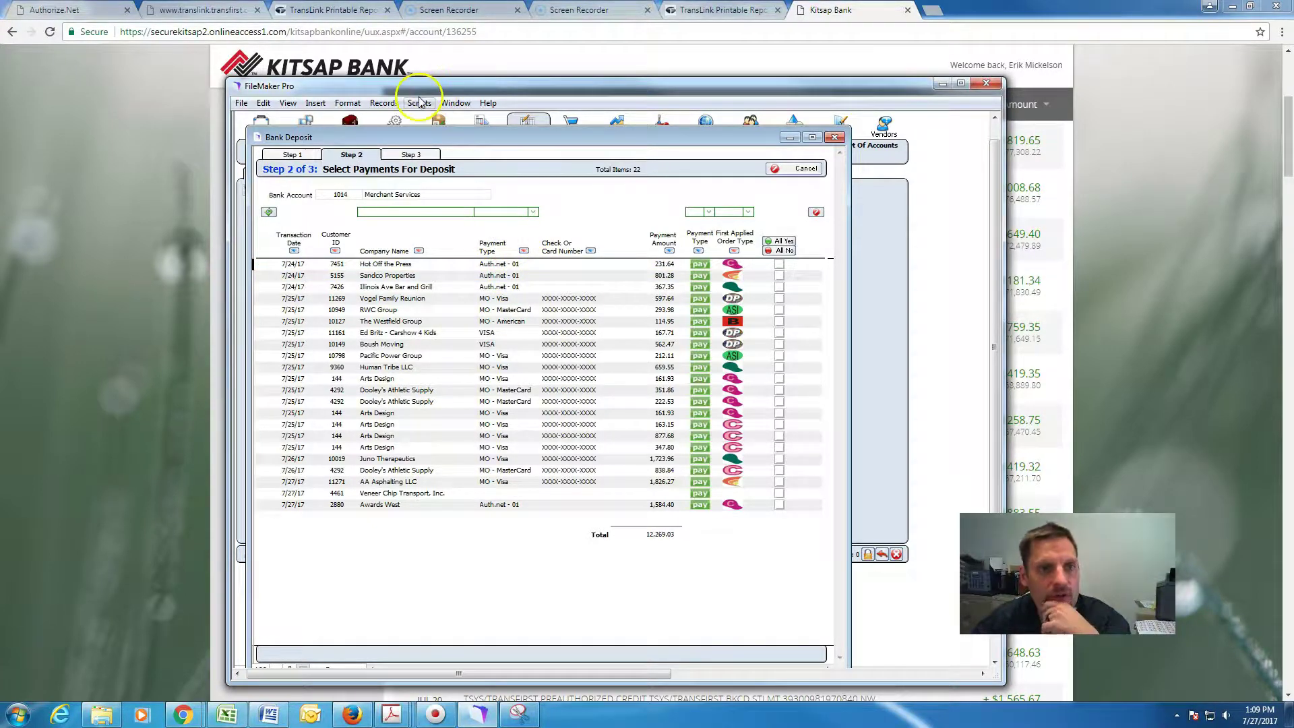
{"action": "left_click", "coordinate": [648, 472]}
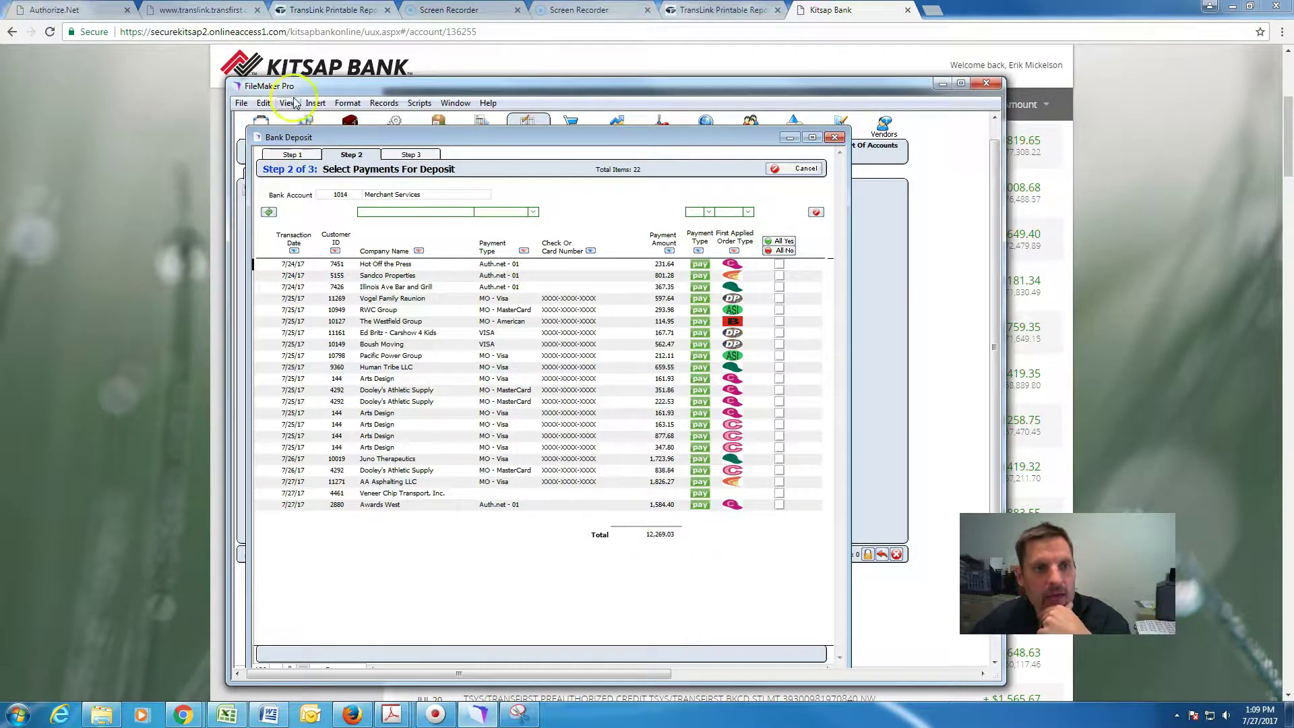
{"action": "left_click", "coordinate": [336, 11]}
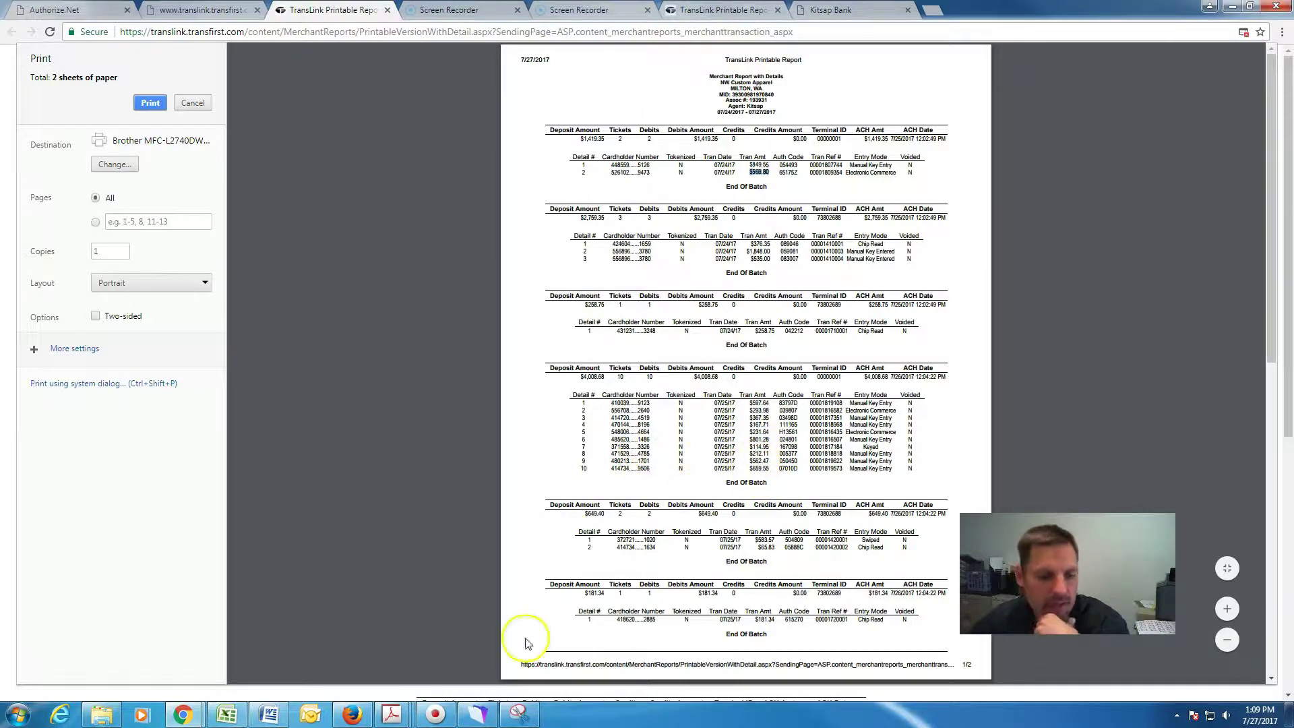
{"action": "left_click", "coordinate": [477, 716]}
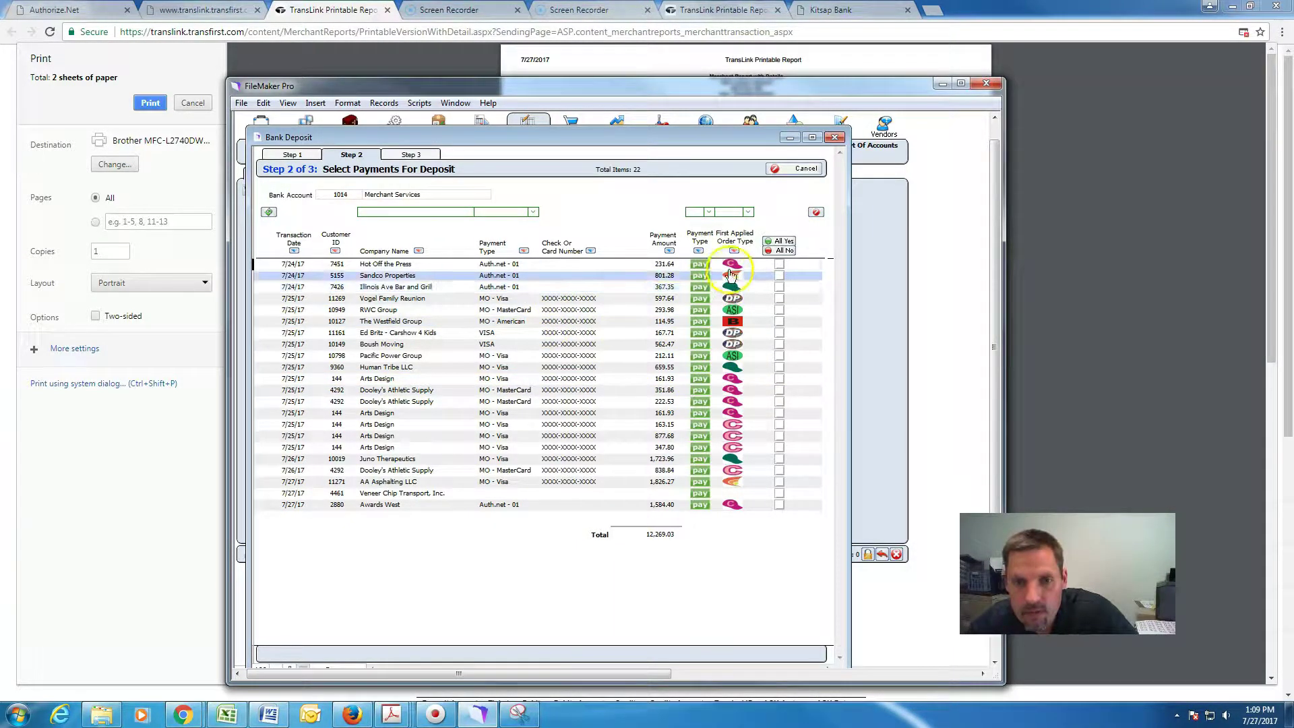
Sort payments by amount and tick Vogel, RWC Group, Illinois Ave, Sandco, Westfield and others.
{"action": "left_click", "coordinate": [666, 247]}
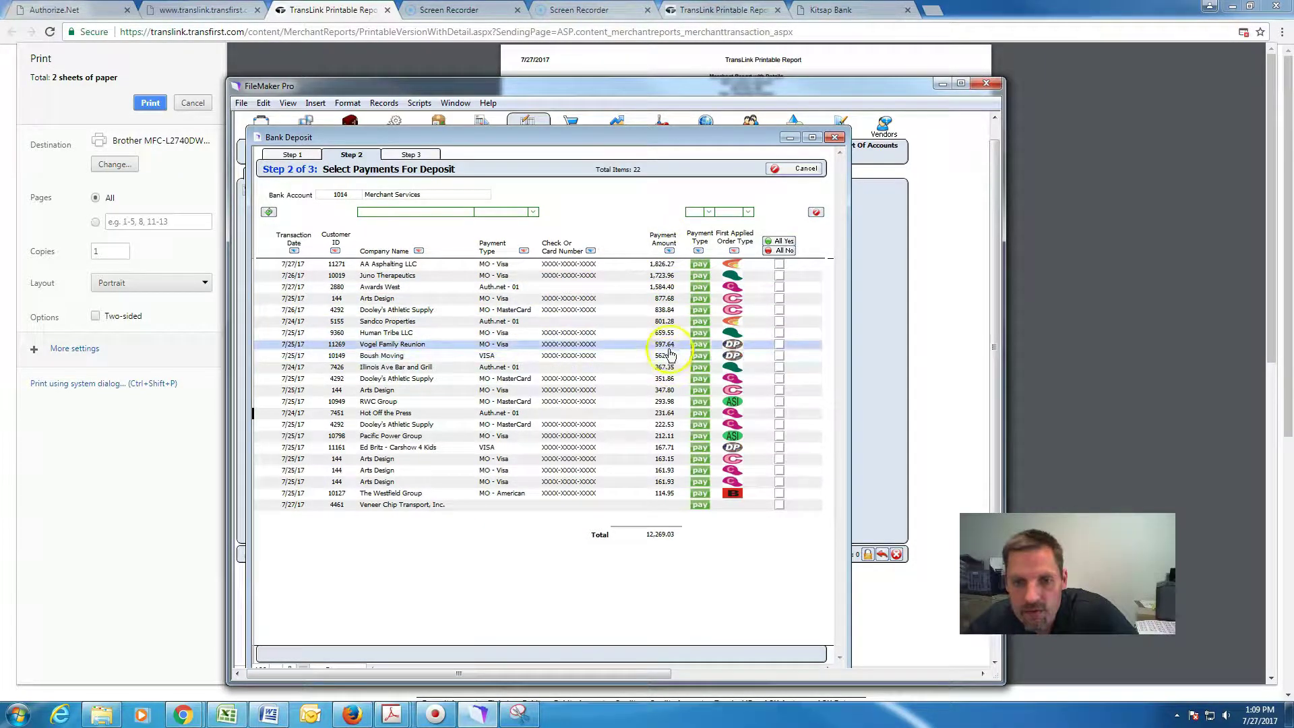
{"action": "left_click", "coordinate": [780, 341]}
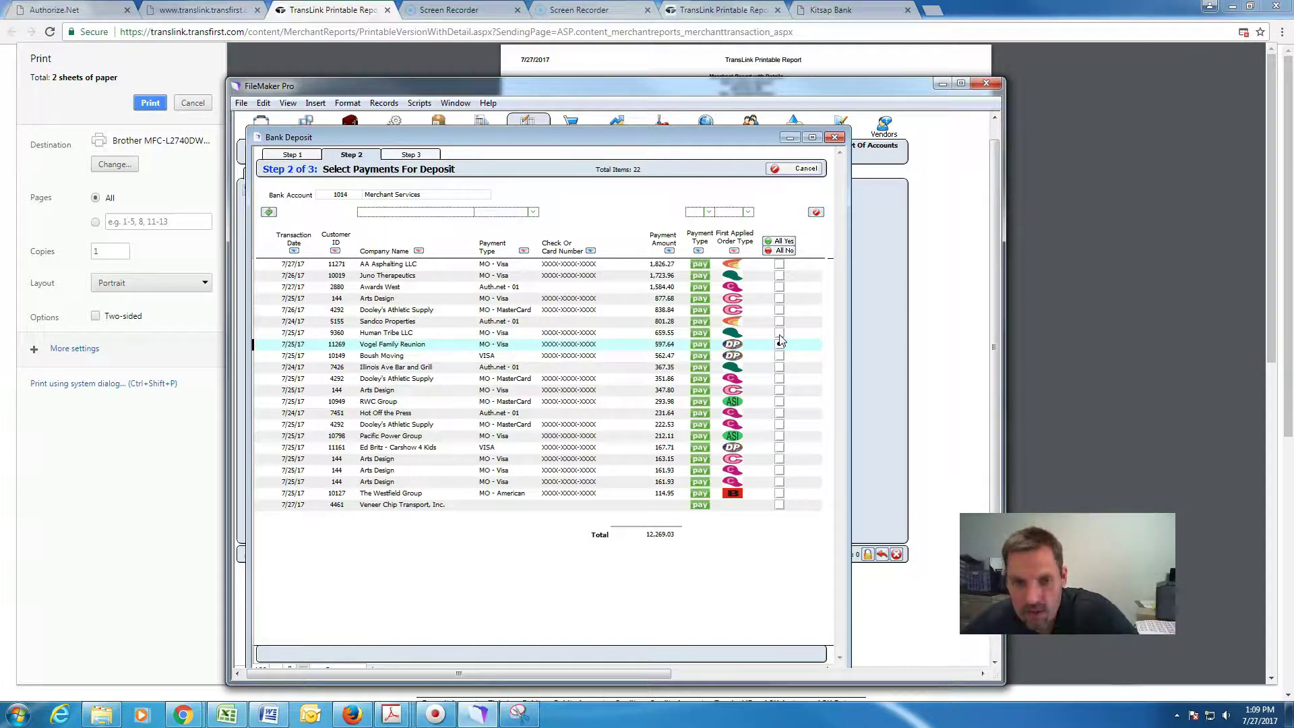
{"action": "left_click", "coordinate": [774, 339]}
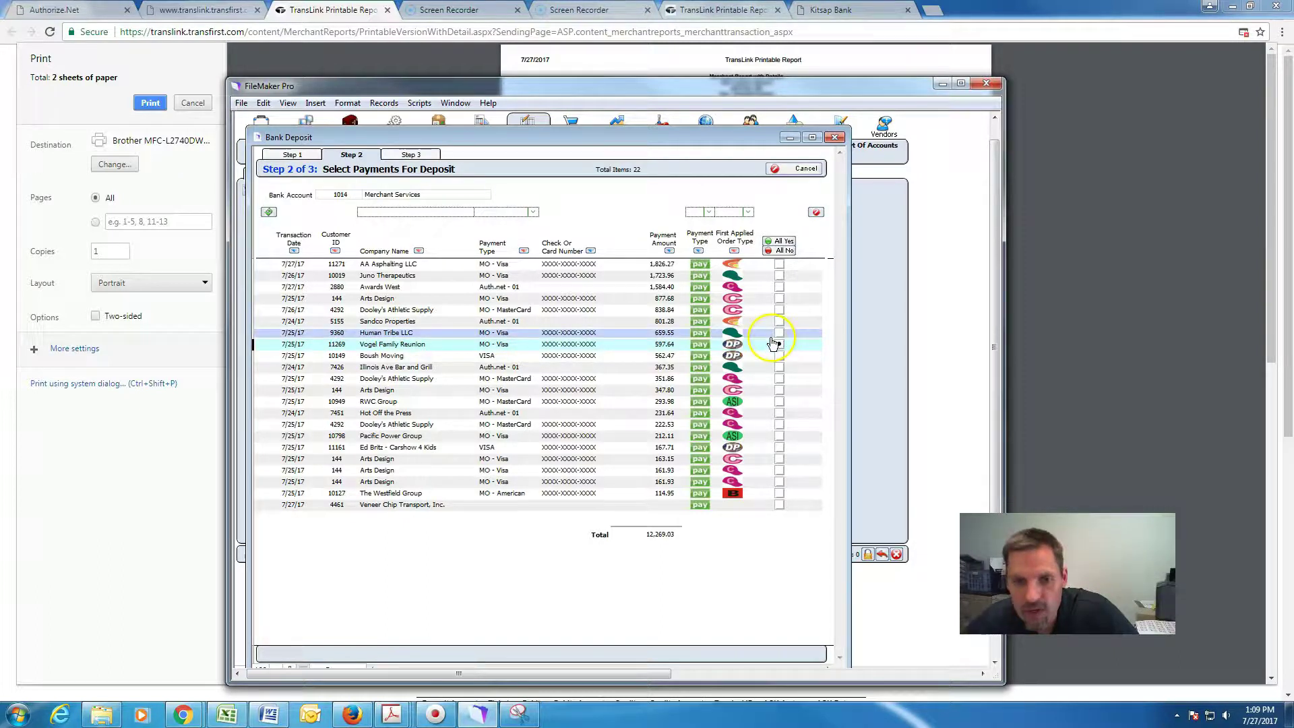
{"action": "left_click", "coordinate": [779, 401]}
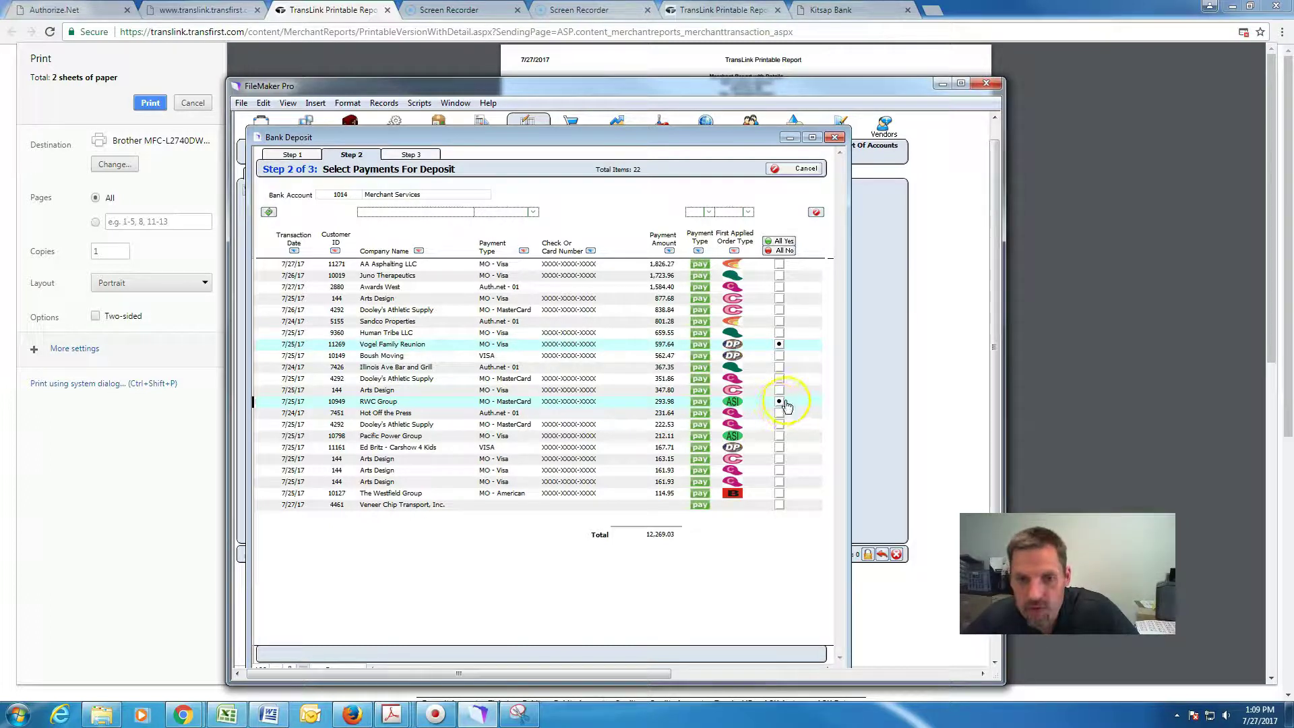
{"action": "left_click", "coordinate": [779, 368]}
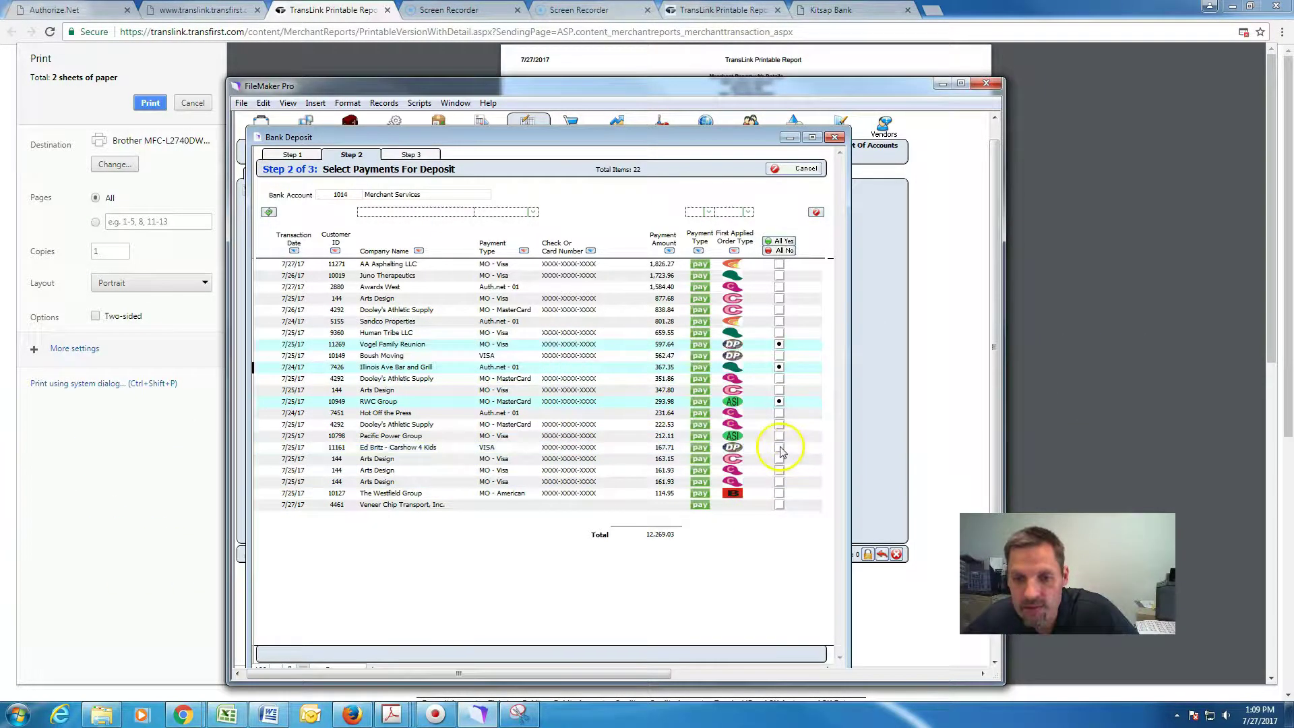
{"action": "left_click", "coordinate": [780, 448]}
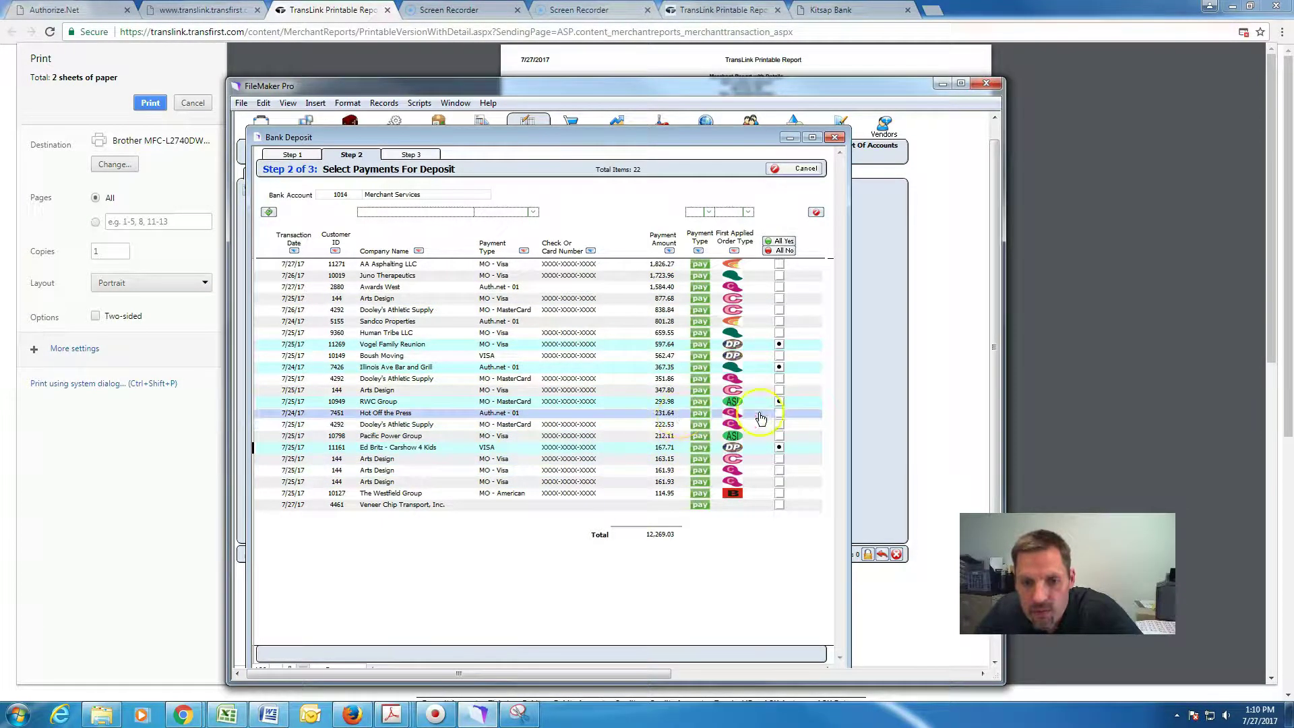
{"action": "left_click", "coordinate": [780, 413]}
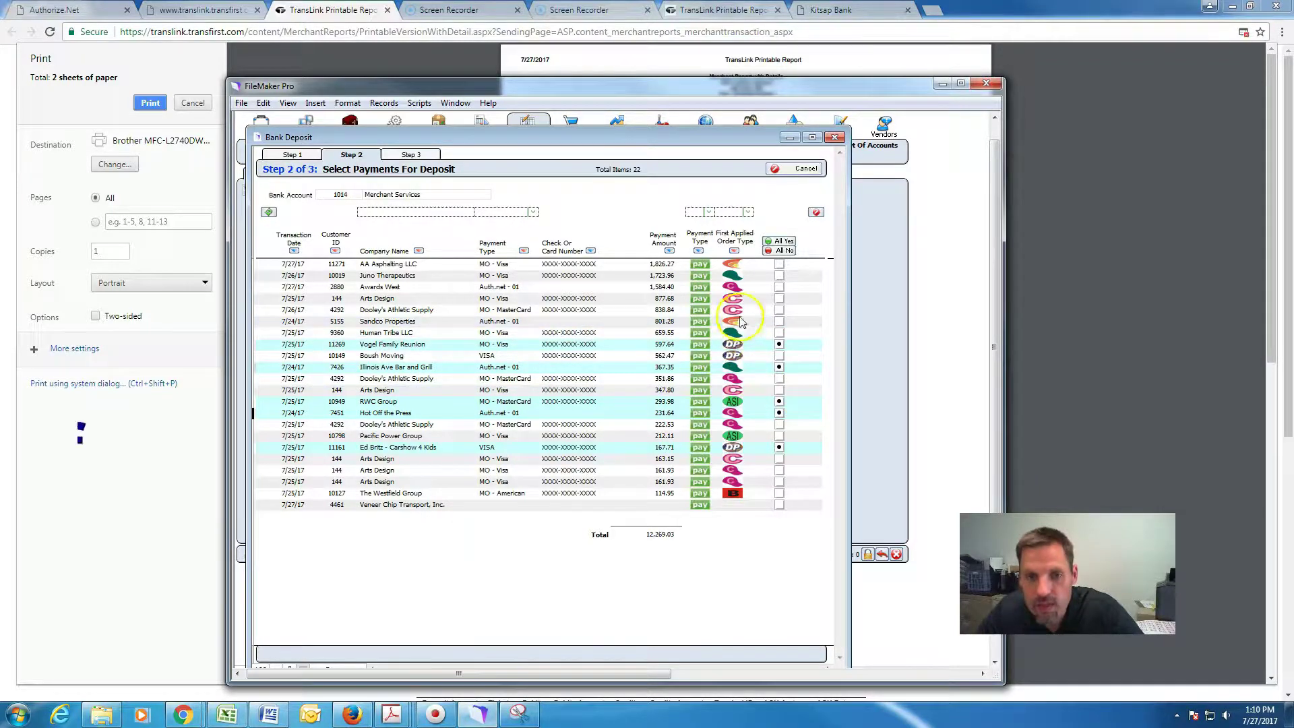
{"action": "left_click", "coordinate": [779, 322]}
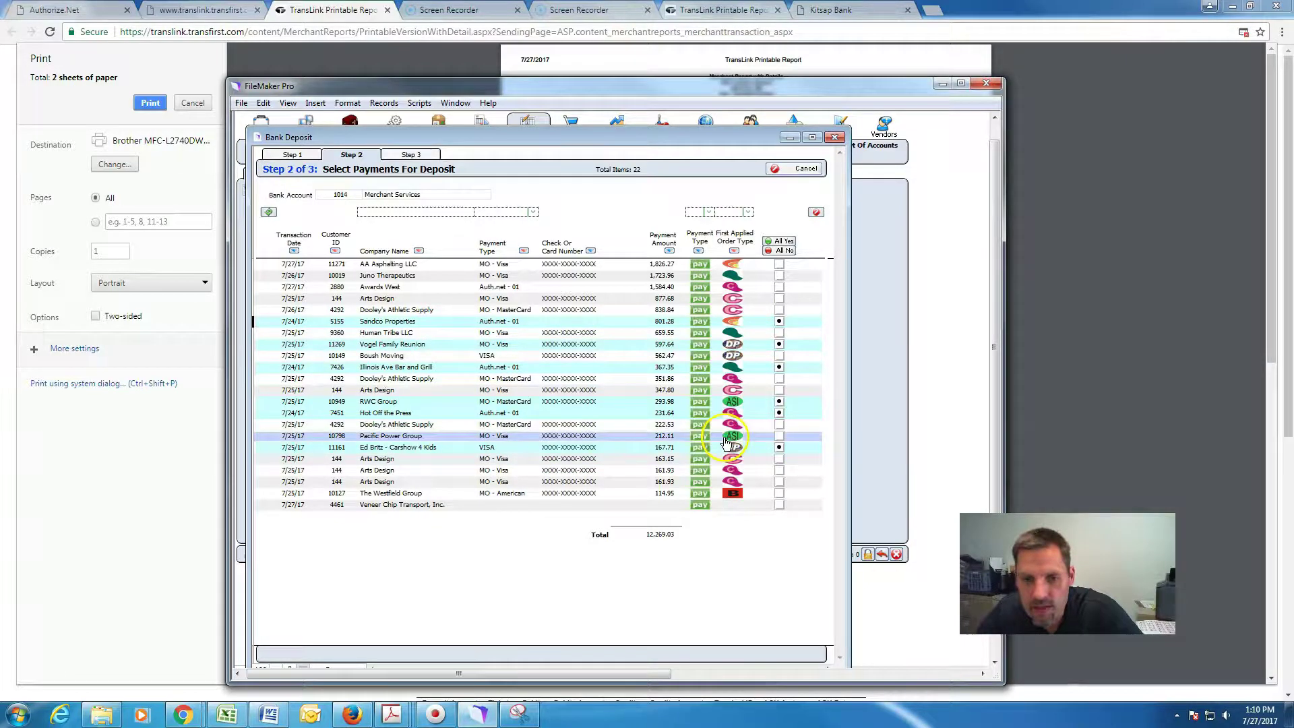
{"action": "left_click", "coordinate": [780, 494]}
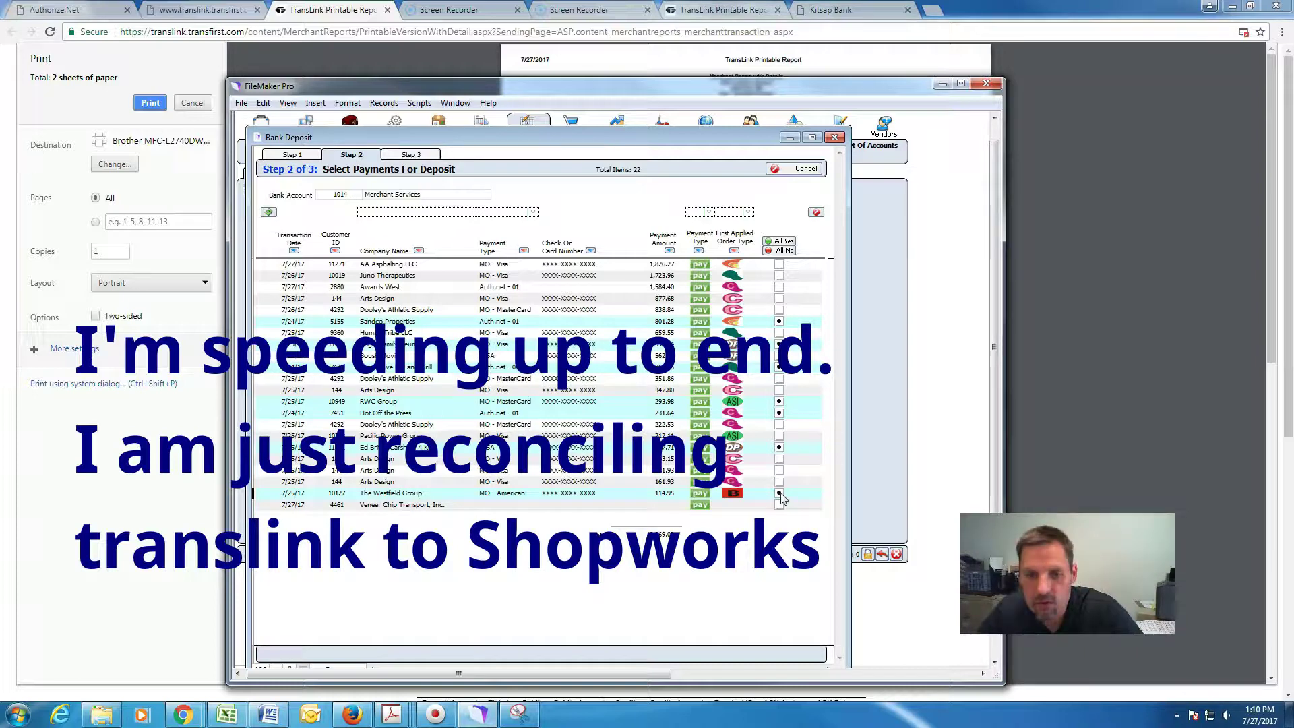
{"action": "left_click", "coordinate": [779, 447]}
{"action": "left_click", "coordinate": [779, 436]}
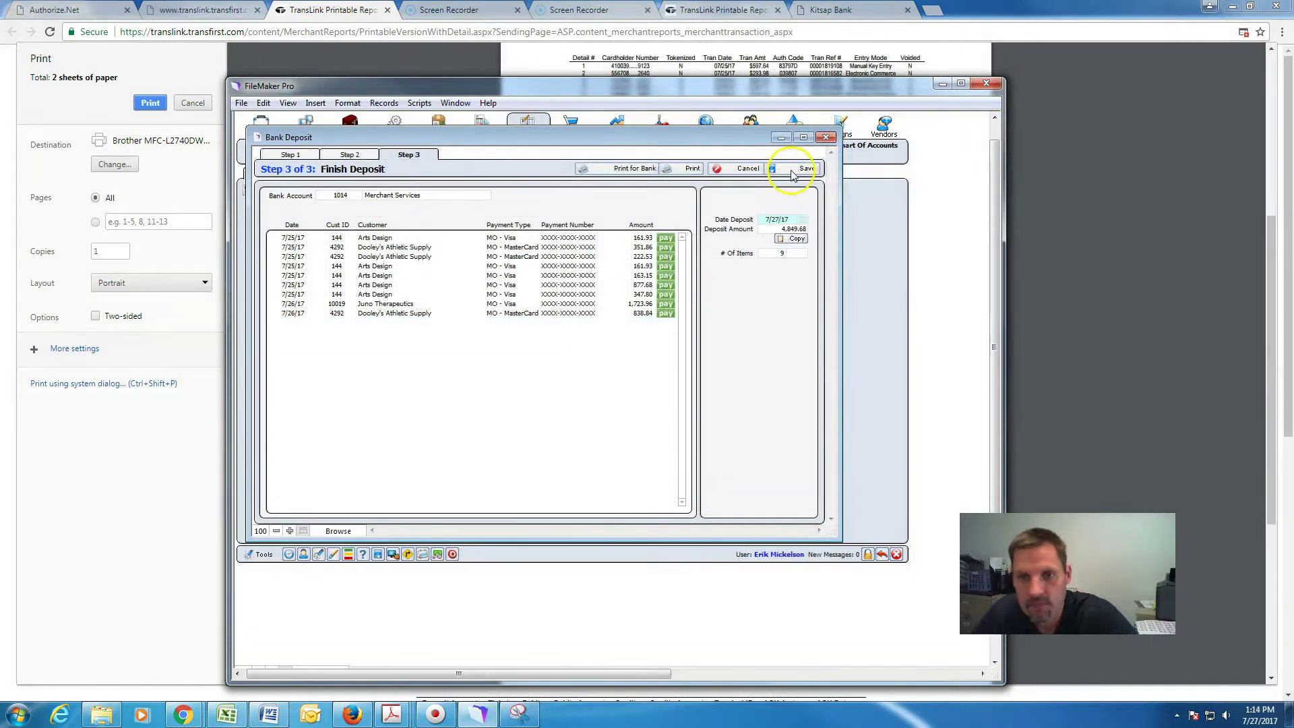
{"action": "left_click", "coordinate": [794, 170]}
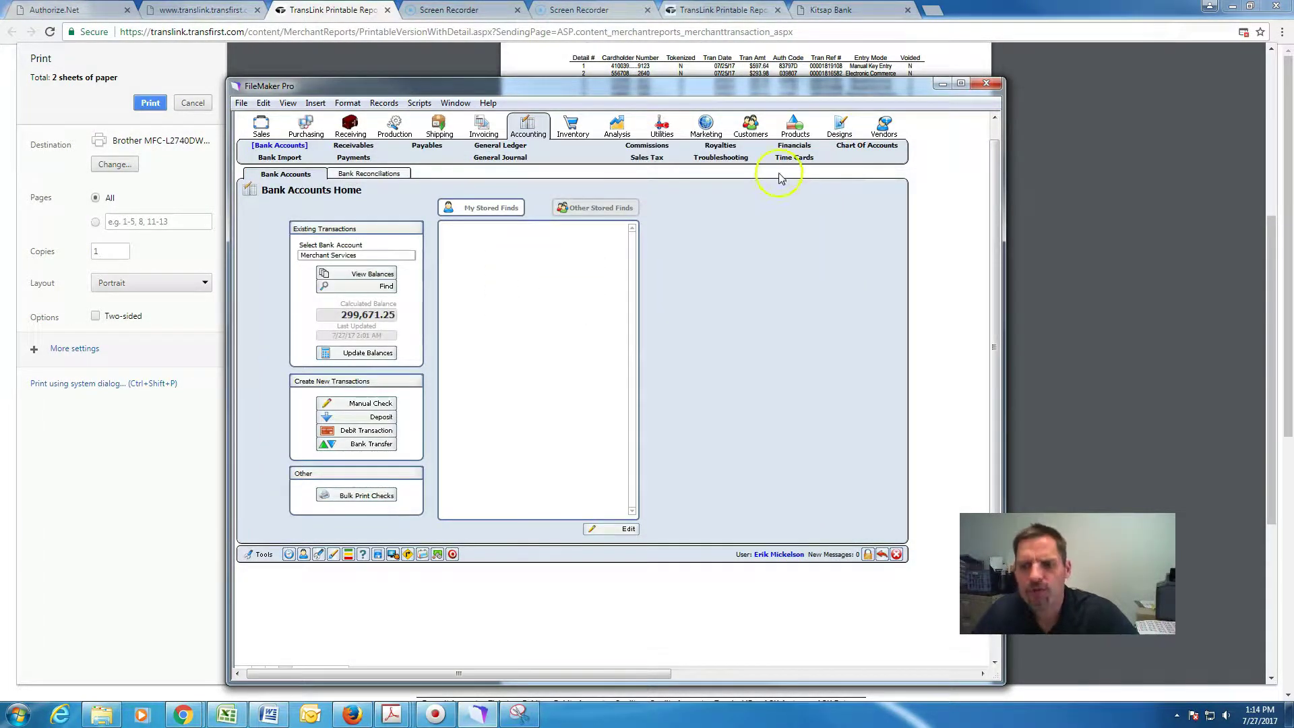
{"action": "left_click", "coordinate": [676, 244]}
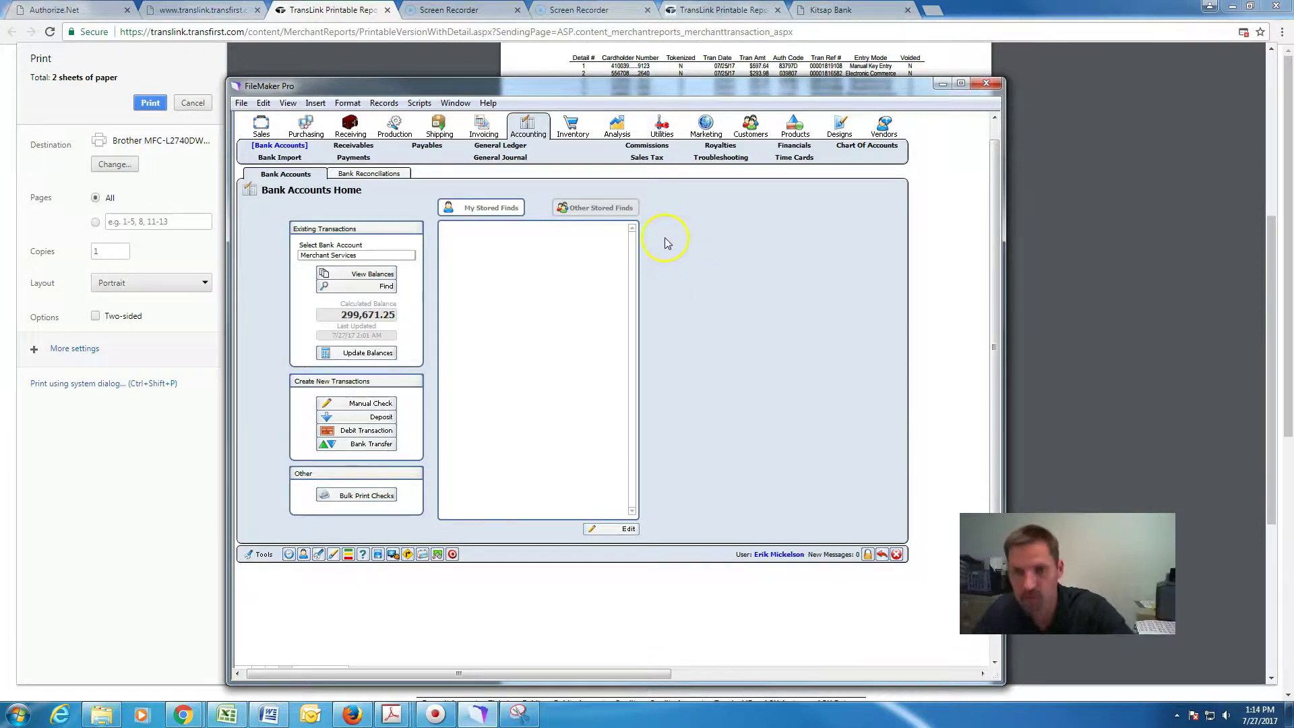
{"action": "left_click", "coordinate": [825, 15]}
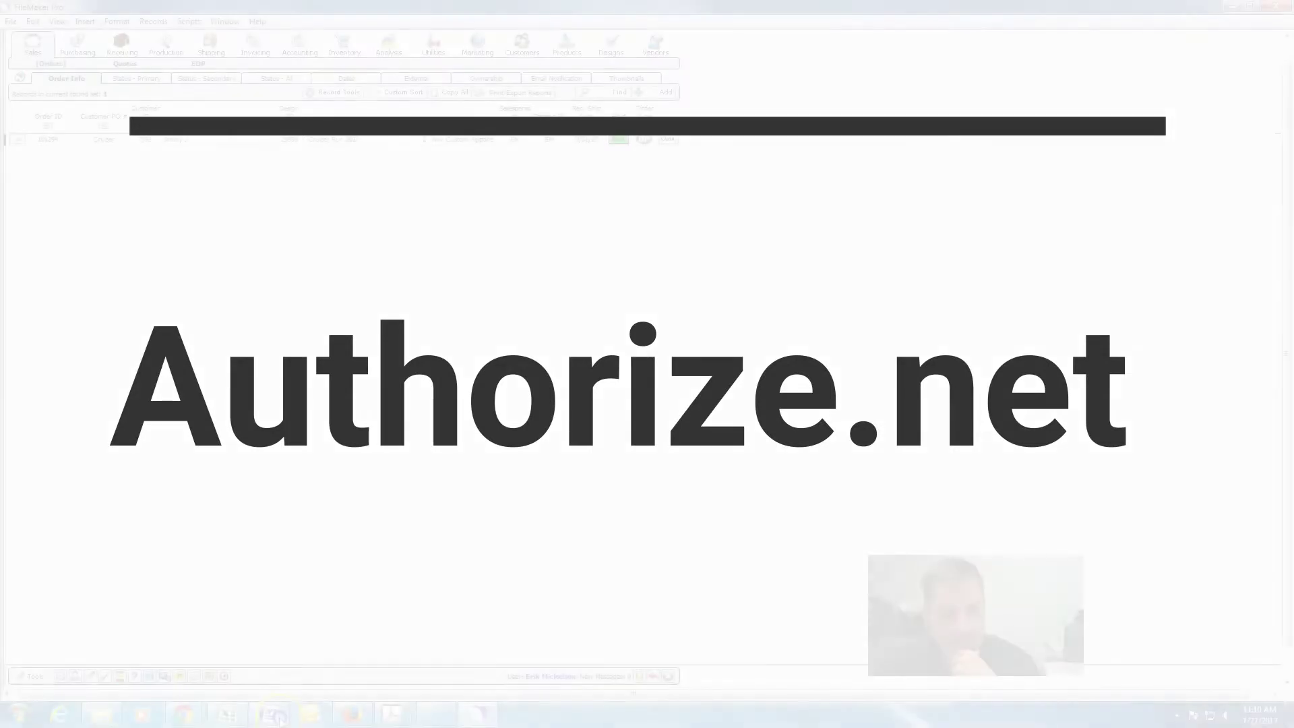
Look up the Authorize.net entry in the Word Credit Cards notes, then return to Shopworks.
{"action": "left_click", "coordinate": [277, 716]}
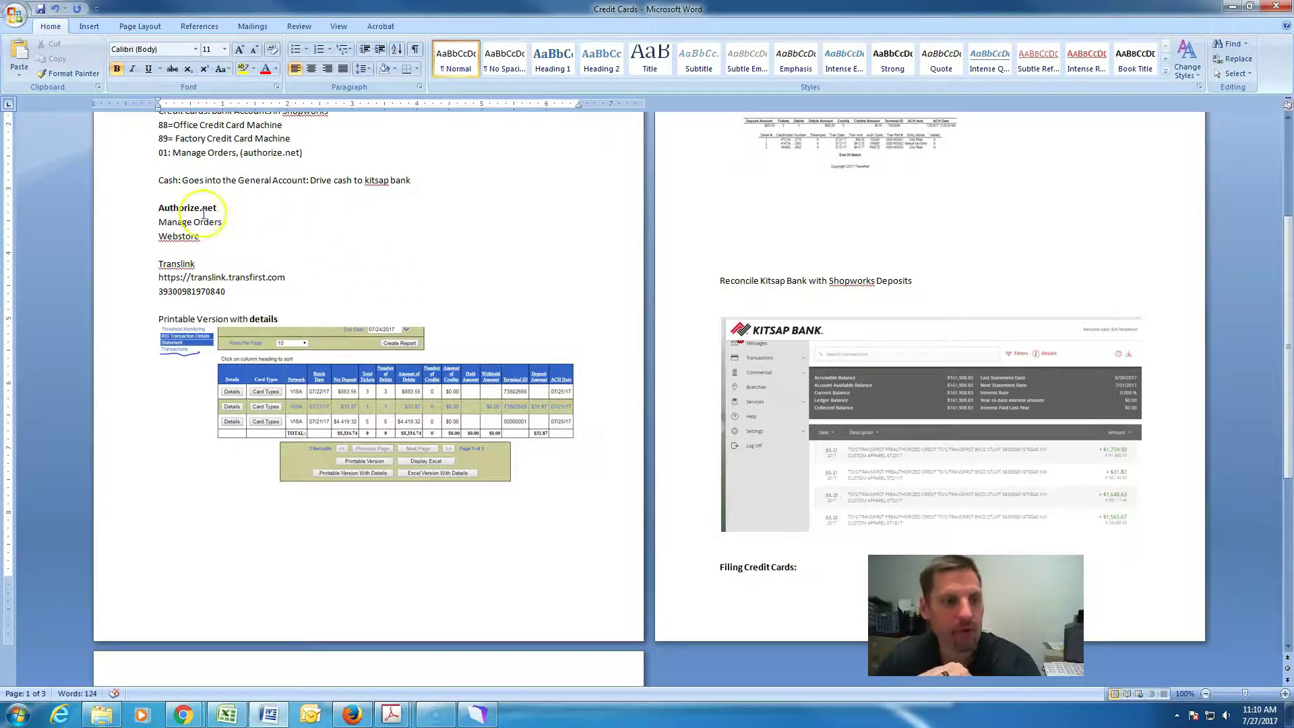
{"action": "left_click", "coordinate": [160, 206]}
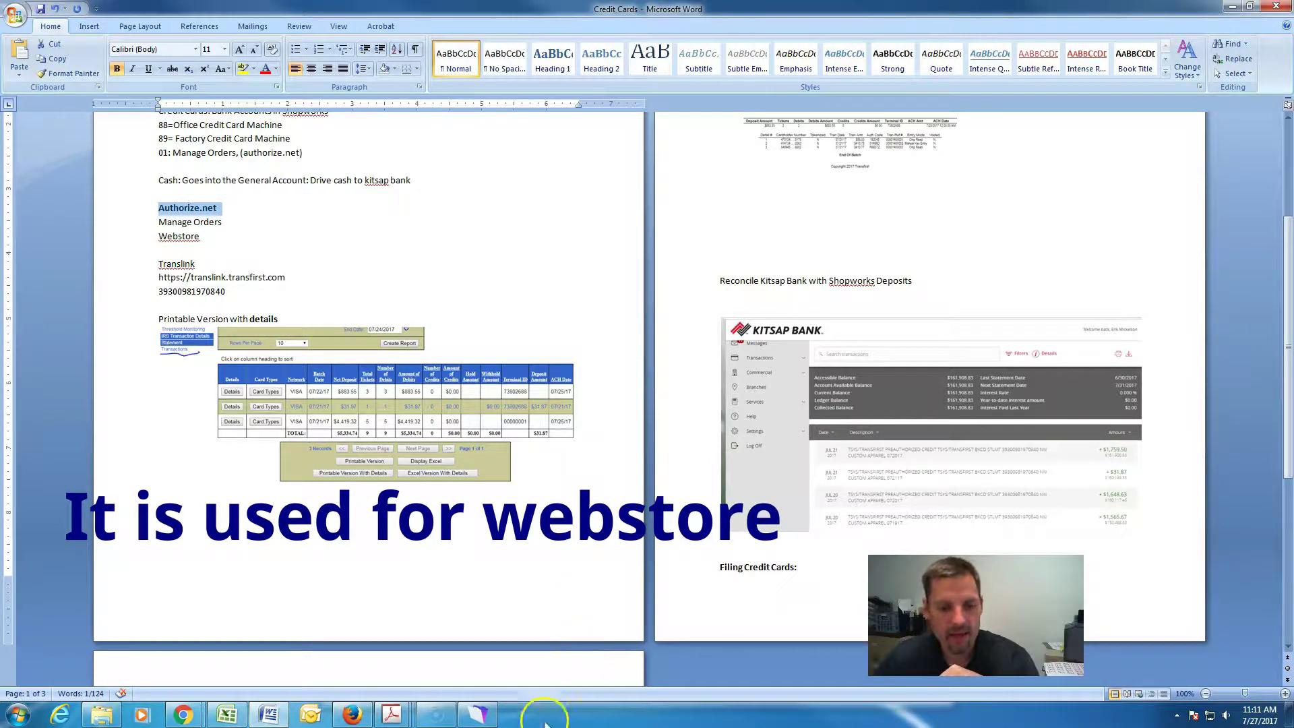
{"action": "left_click", "coordinate": [470, 715]}
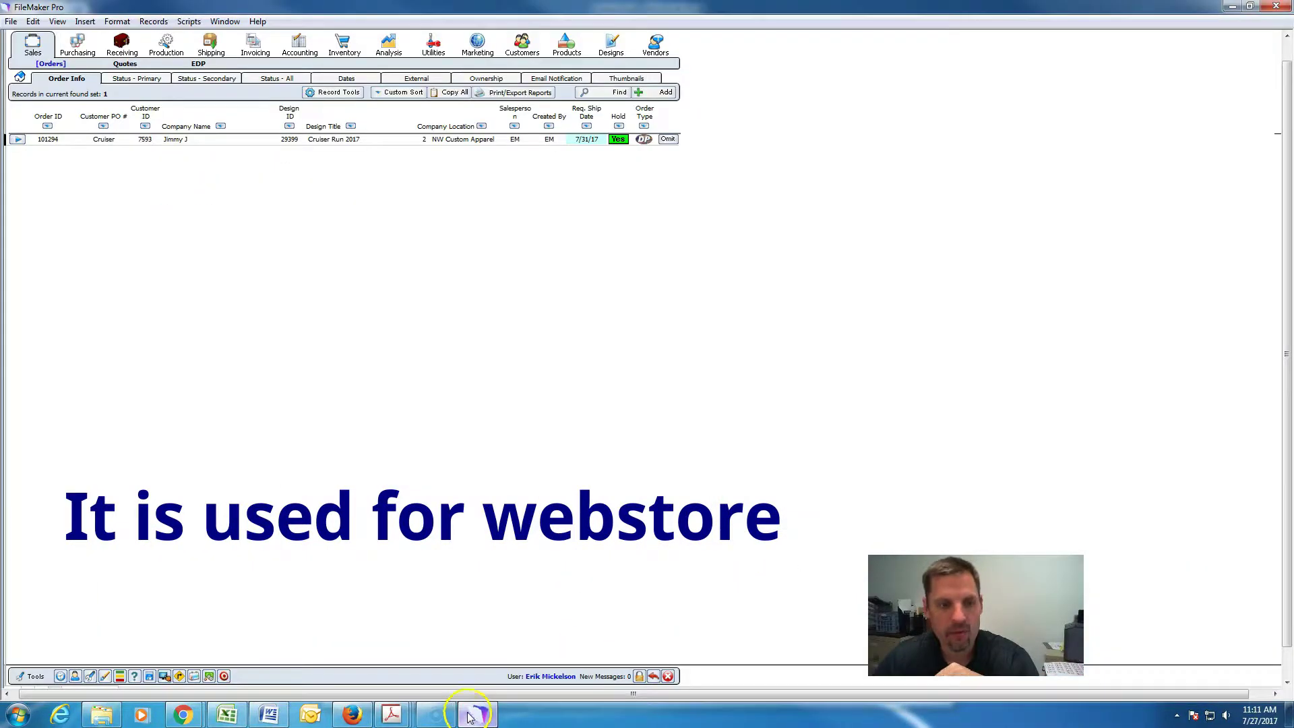
Check order 101294's payments, find none applied, and minimize Shopworks to show the Word notes.
{"action": "left_click", "coordinate": [18, 138]}
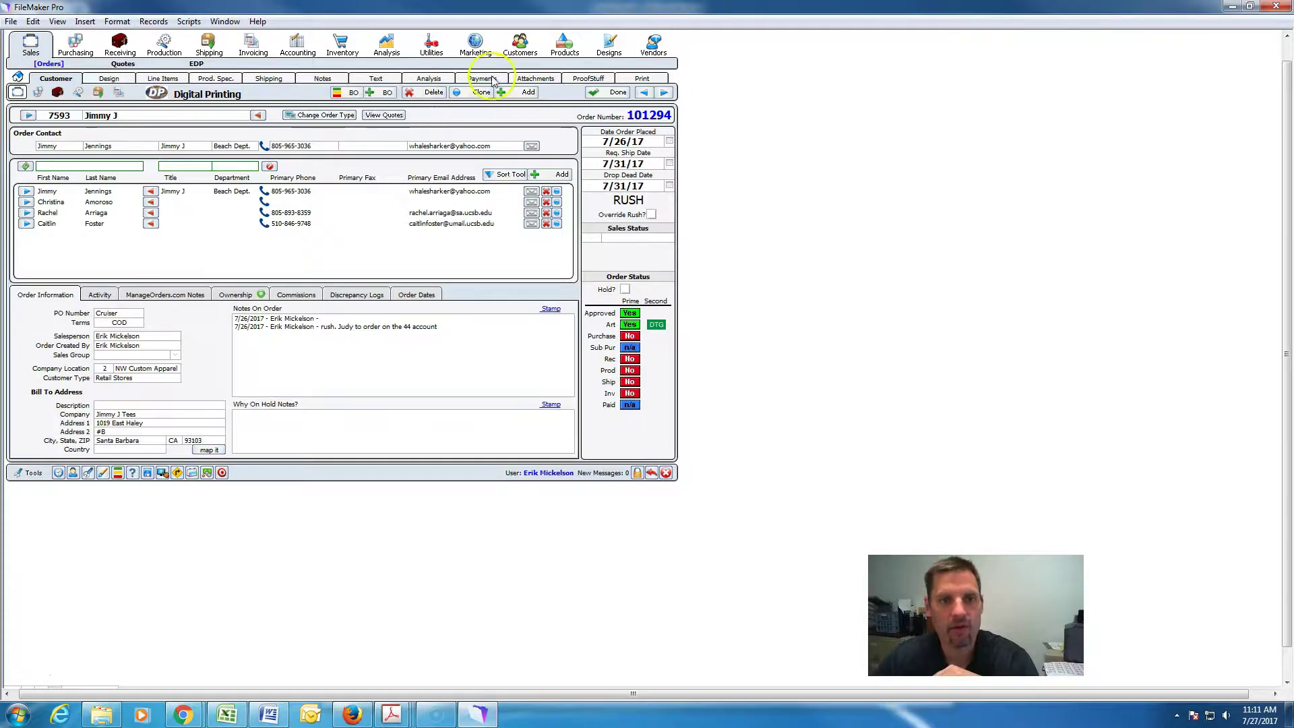
{"action": "left_click", "coordinate": [482, 78]}
{"action": "left_click", "coordinate": [617, 168]}
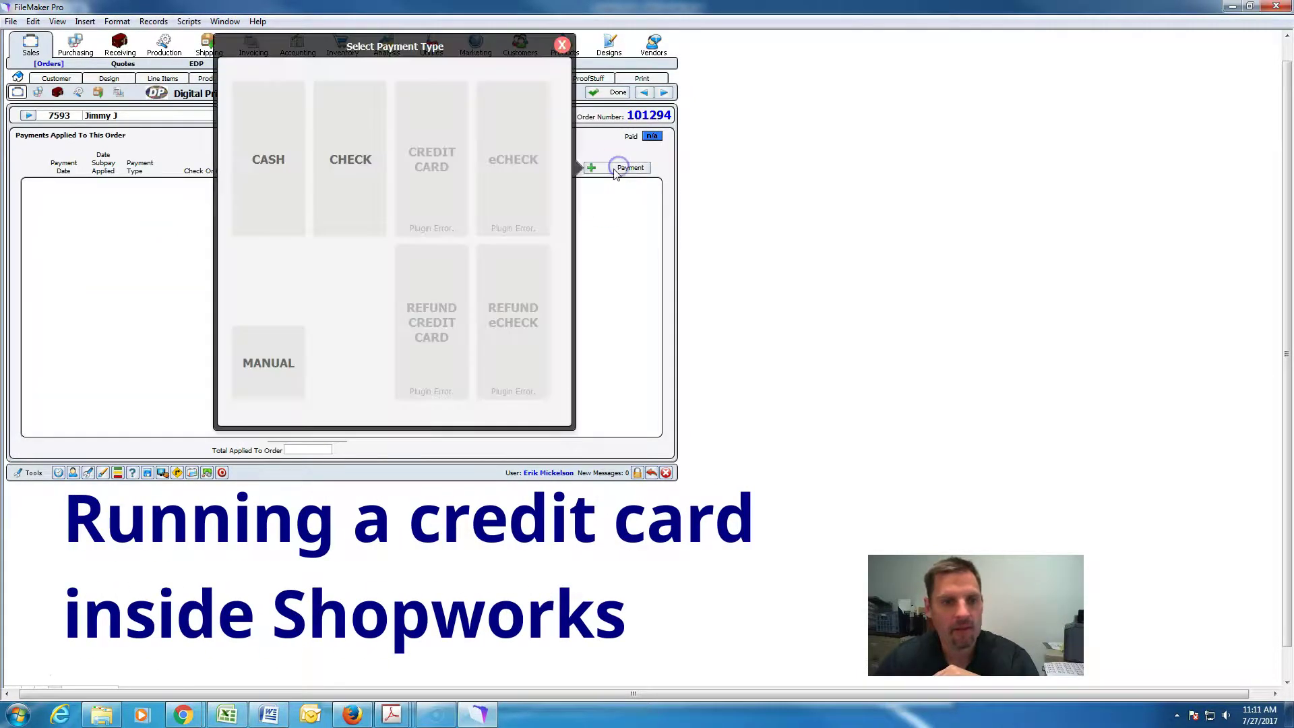
{"action": "left_click", "coordinate": [562, 45]}
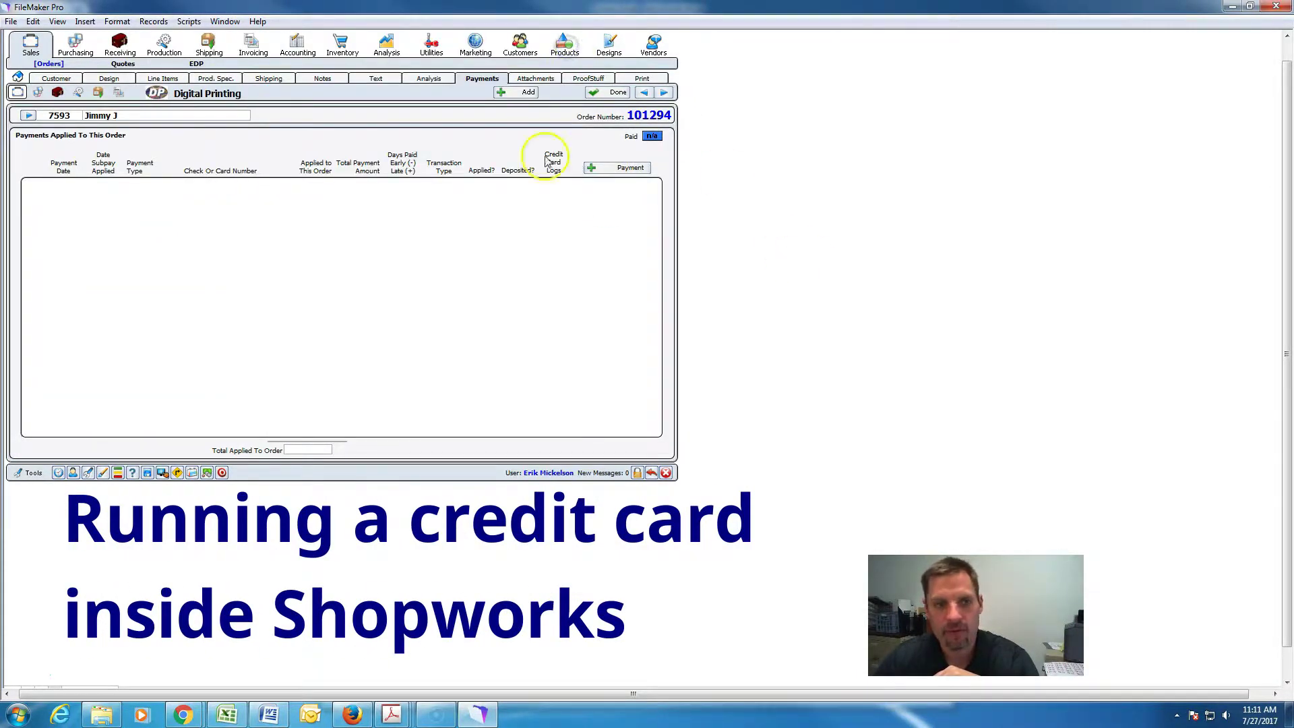
{"action": "left_click", "coordinate": [40, 80]}
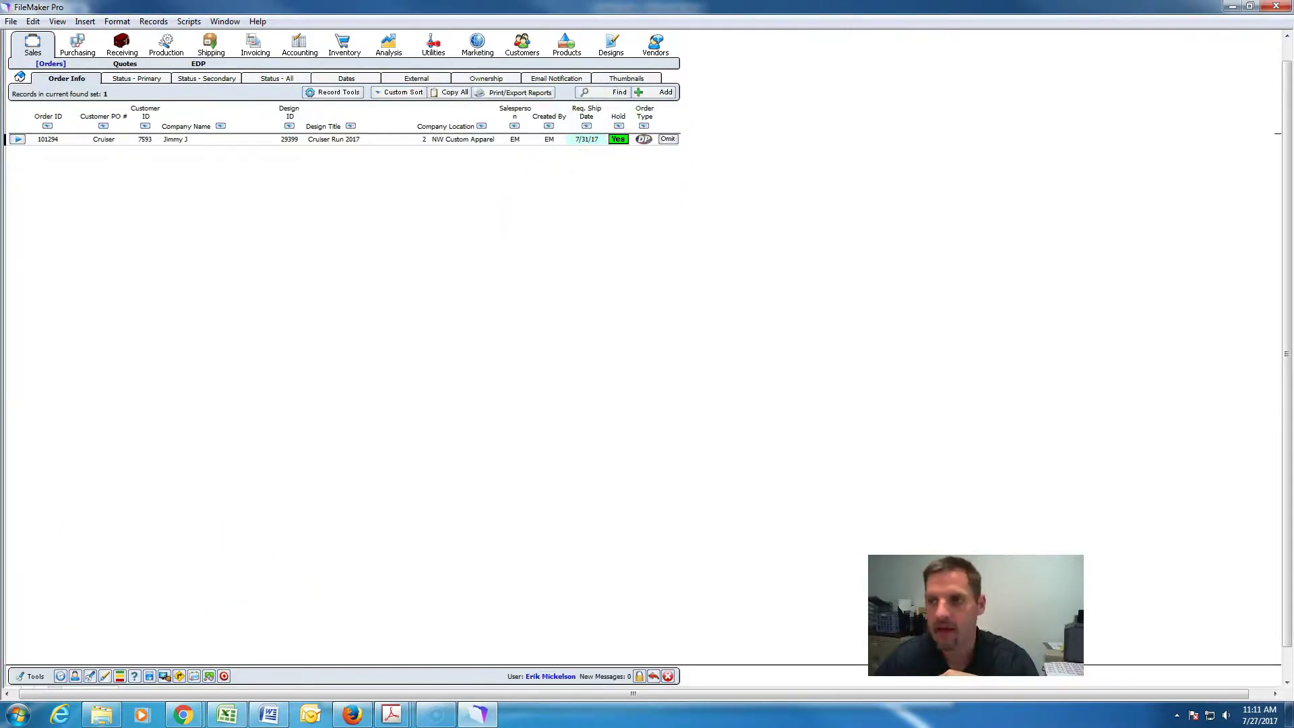
{"action": "left_click", "coordinate": [1230, 8]}
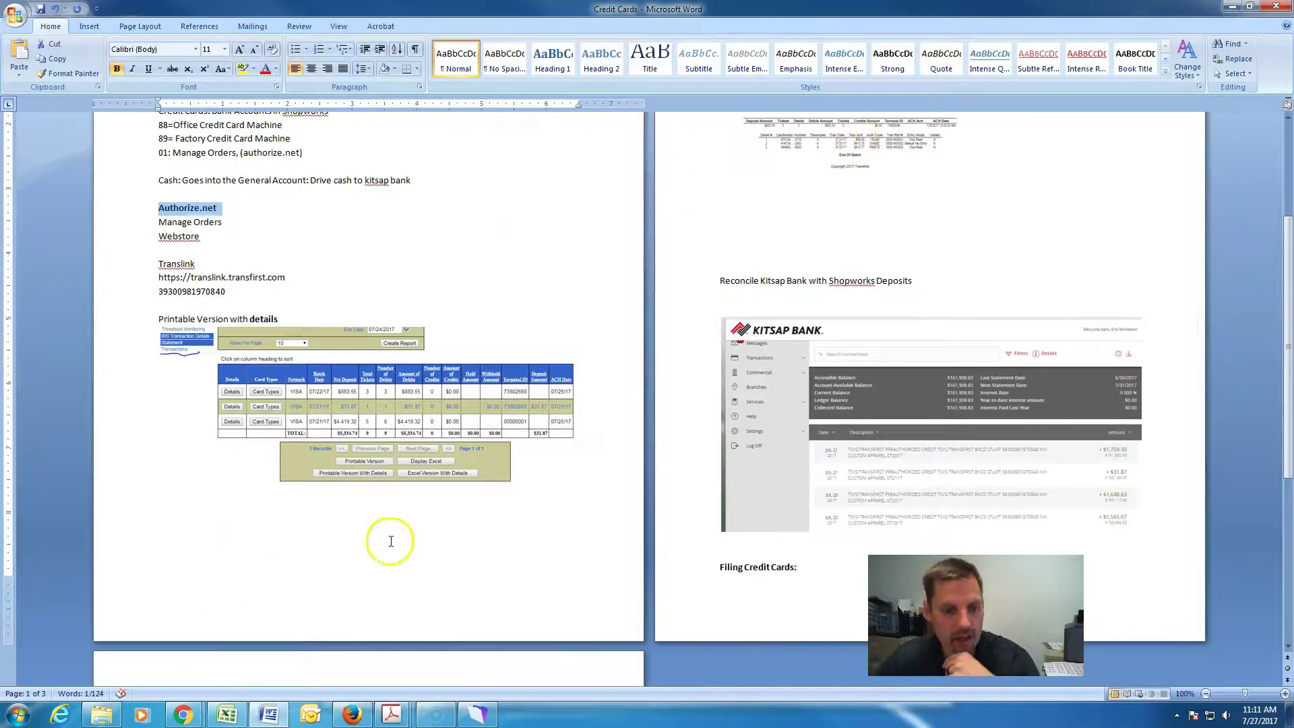
Load the authorize.net website in a new tab of the Kitsap Bank Chrome window.
{"action": "left_click", "coordinate": [183, 715]}
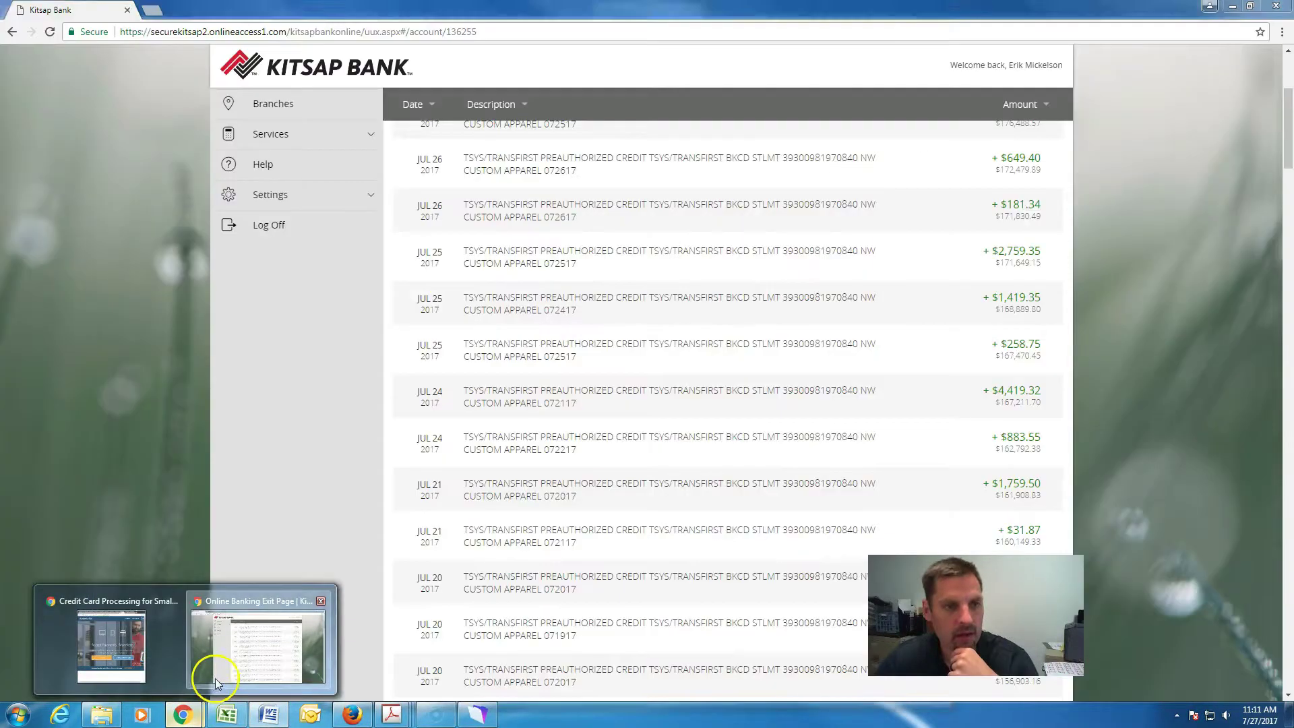
{"action": "left_click", "coordinate": [215, 677]}
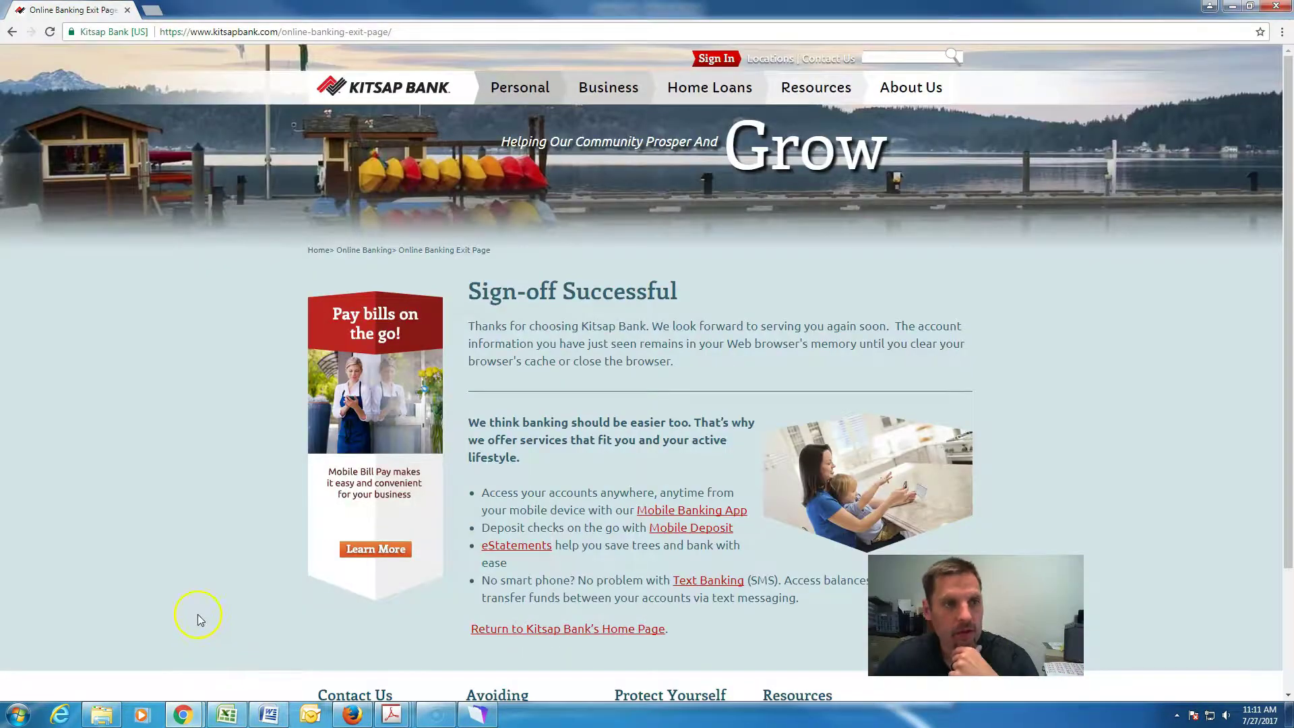
{"action": "left_click", "coordinate": [148, 14]}
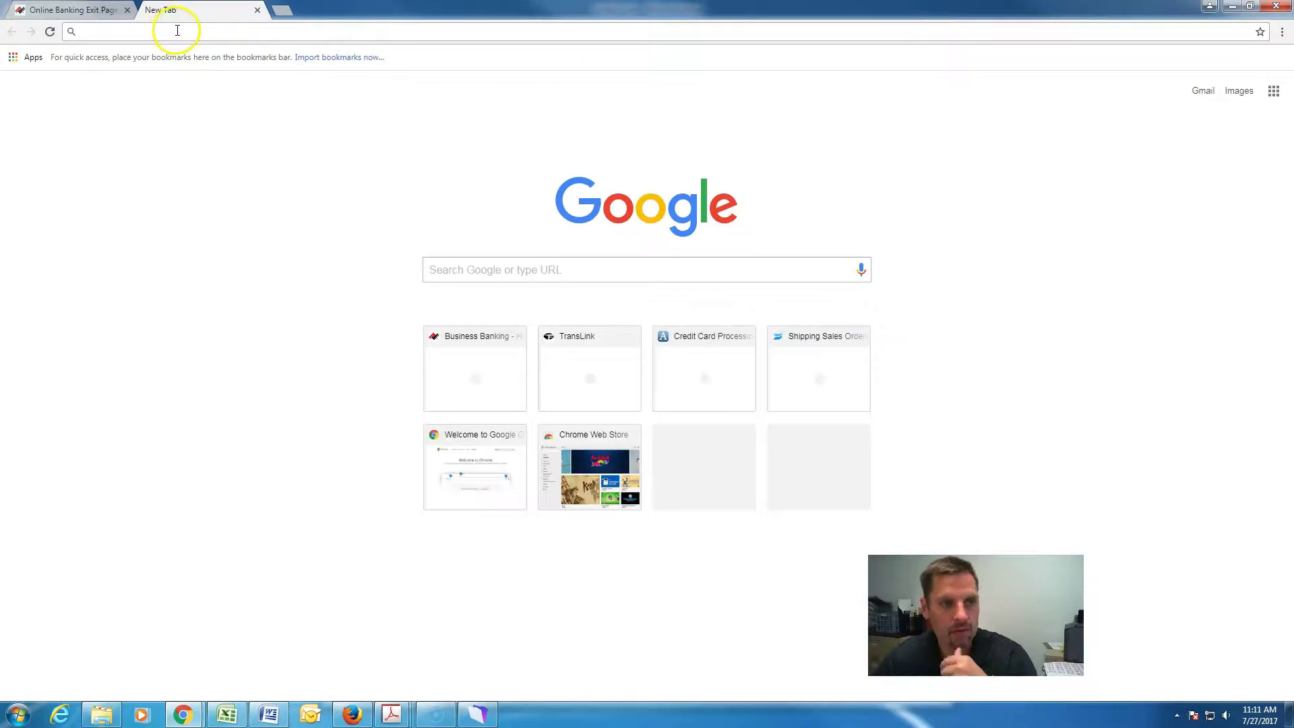
{"action": "type", "text": "authori"}
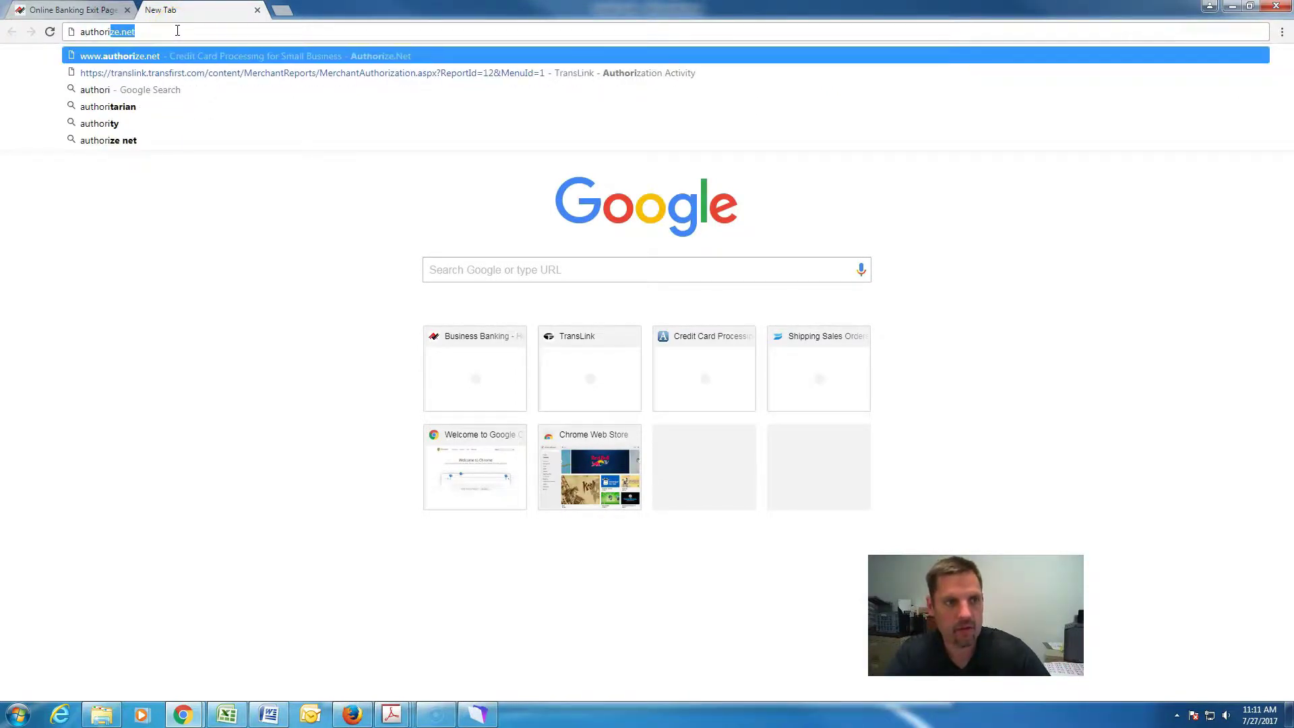
{"action": "type", "text": "ze.net"}
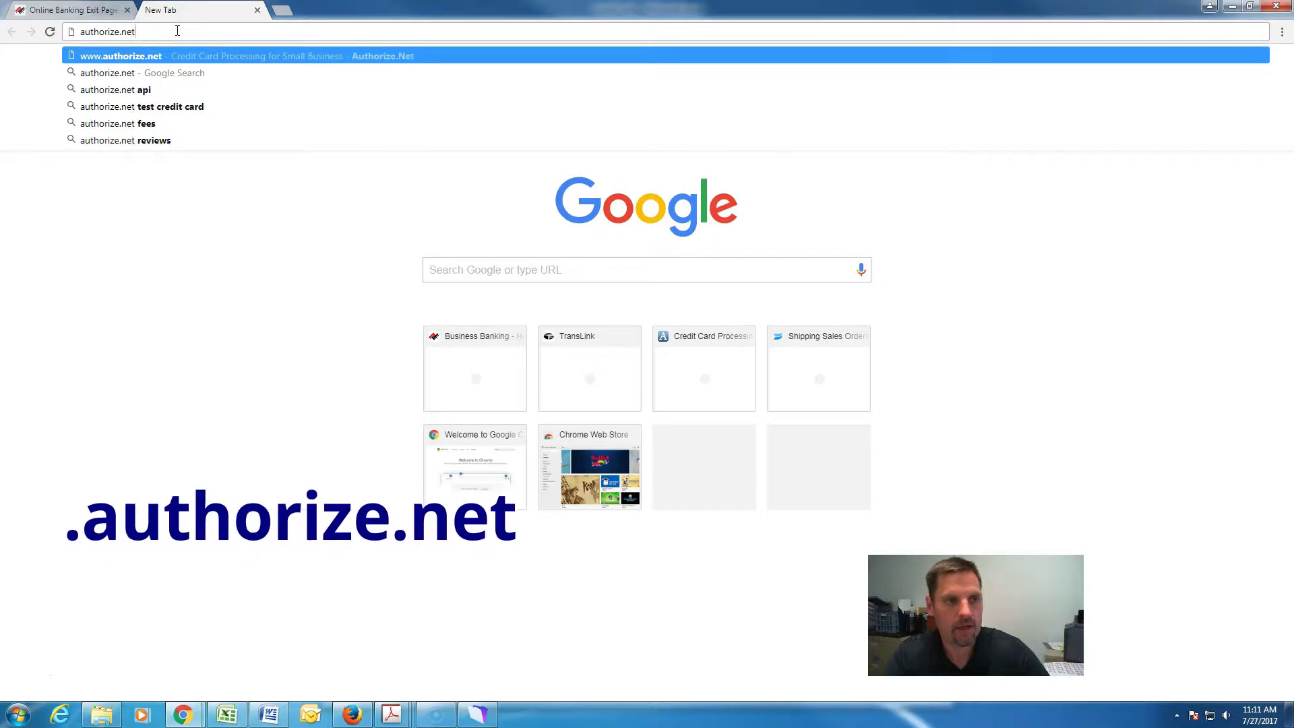
{"action": "key", "text": "Return"}
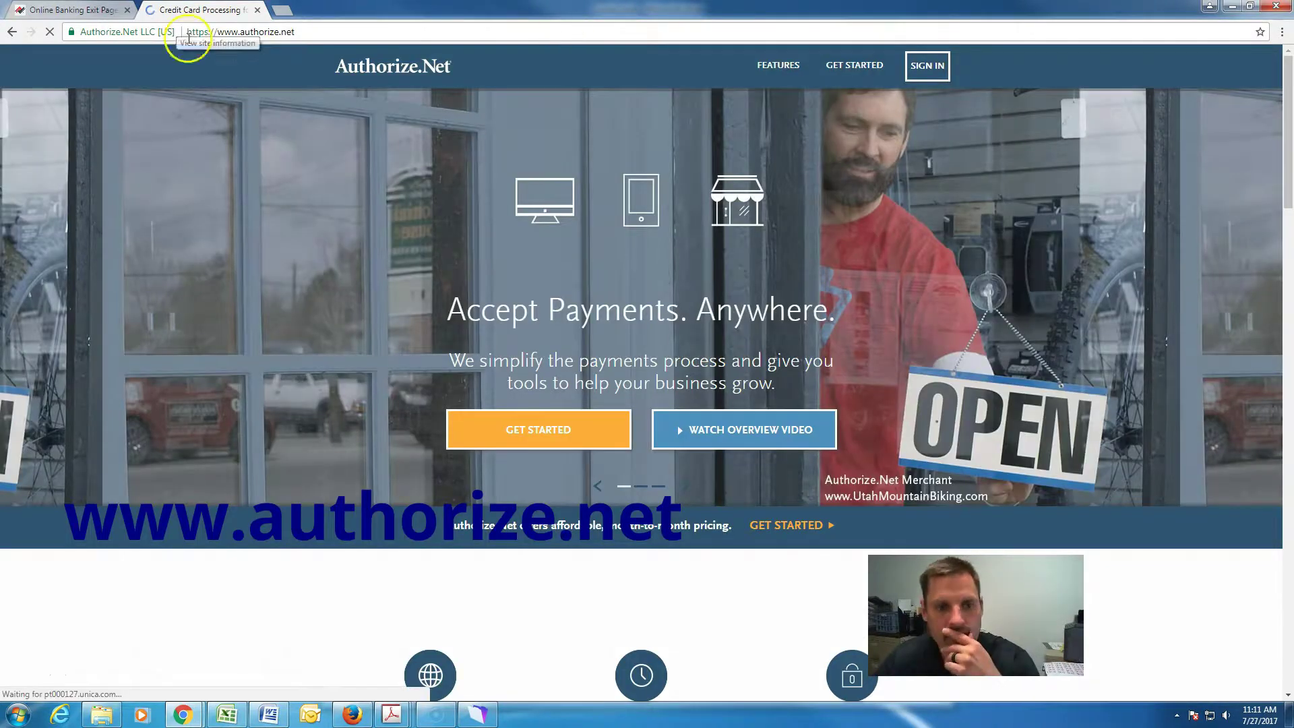
{"action": "mouse_move", "coordinate": [927, 70]}
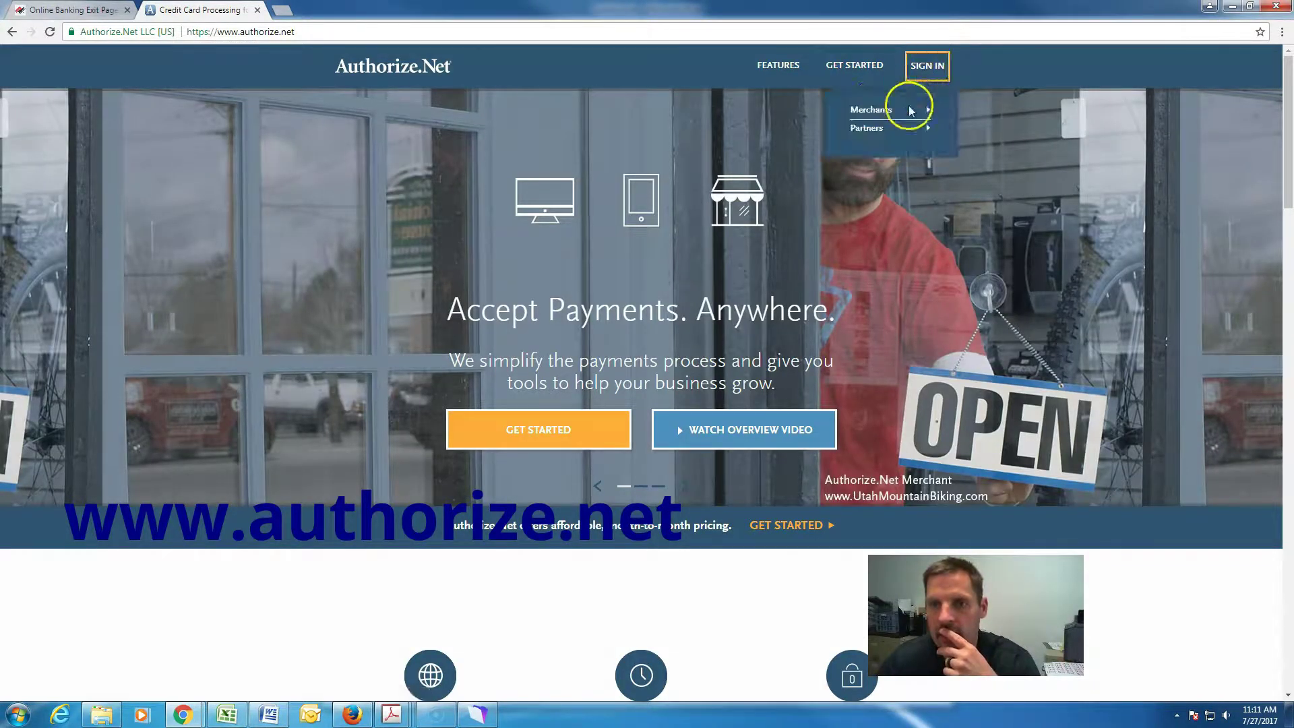
Sign in to the Authorize.Net merchant login with the saved login ID and the account password.
{"action": "left_click", "coordinate": [885, 113]}
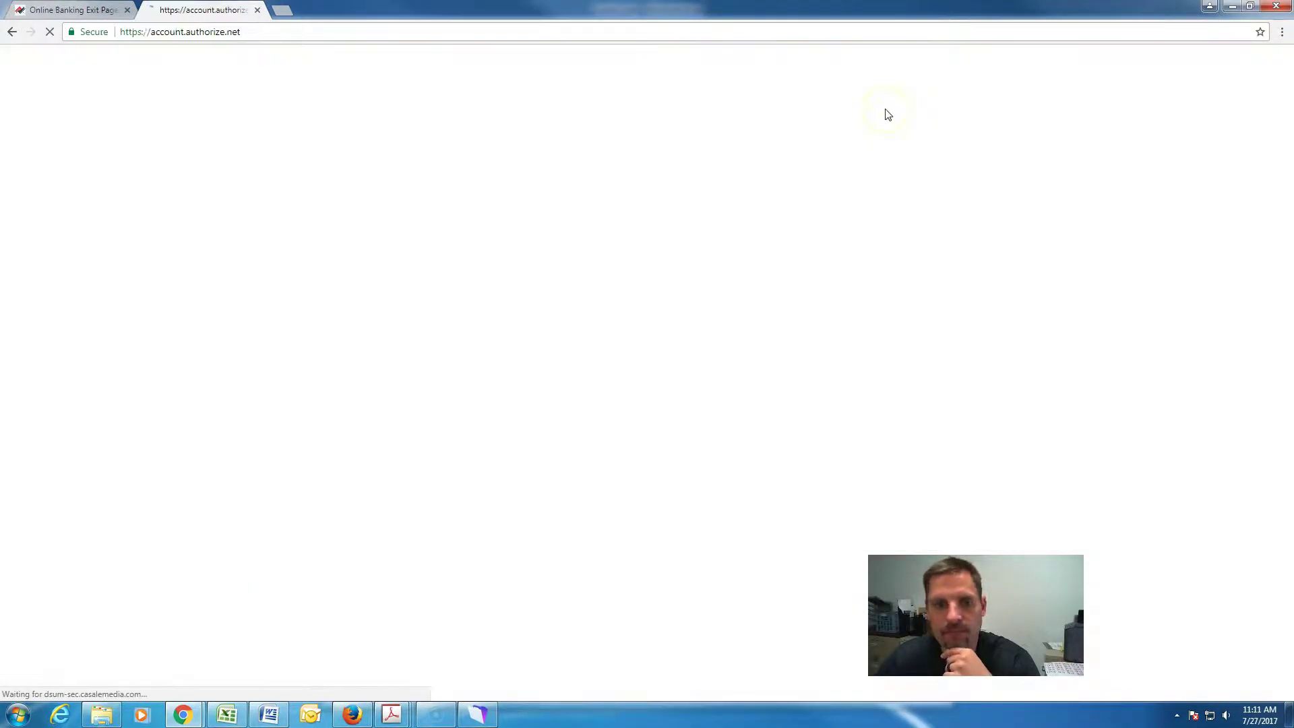
{"action": "left_click", "coordinate": [826, 182]}
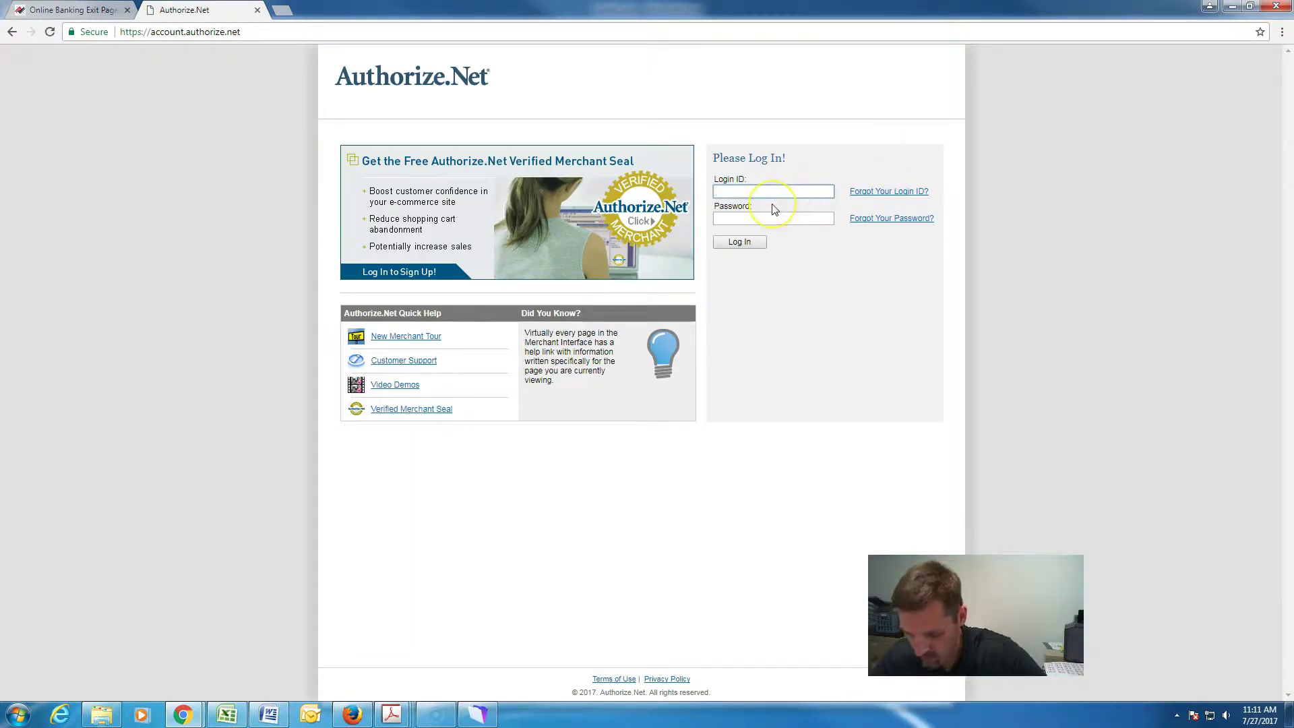
{"action": "type", "text": "nwcustom"}
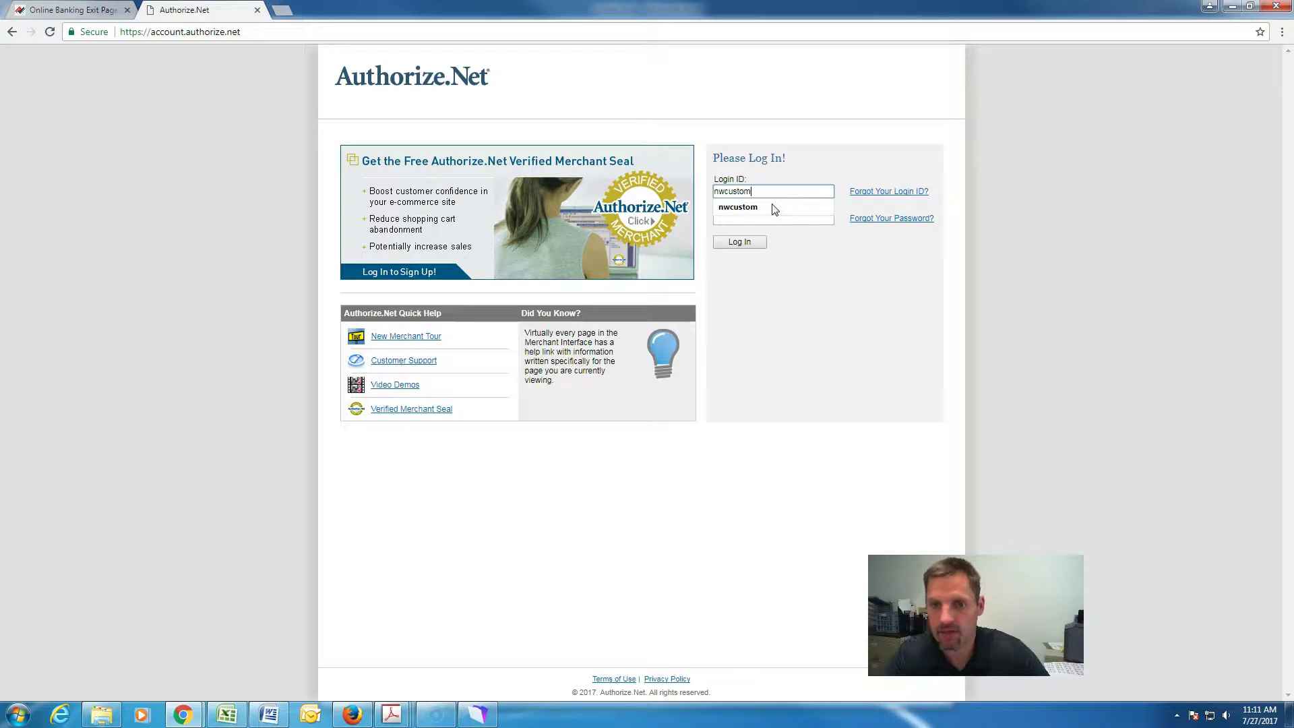
{"action": "left_click", "coordinate": [774, 207]}
{"action": "left_click", "coordinate": [771, 219]}
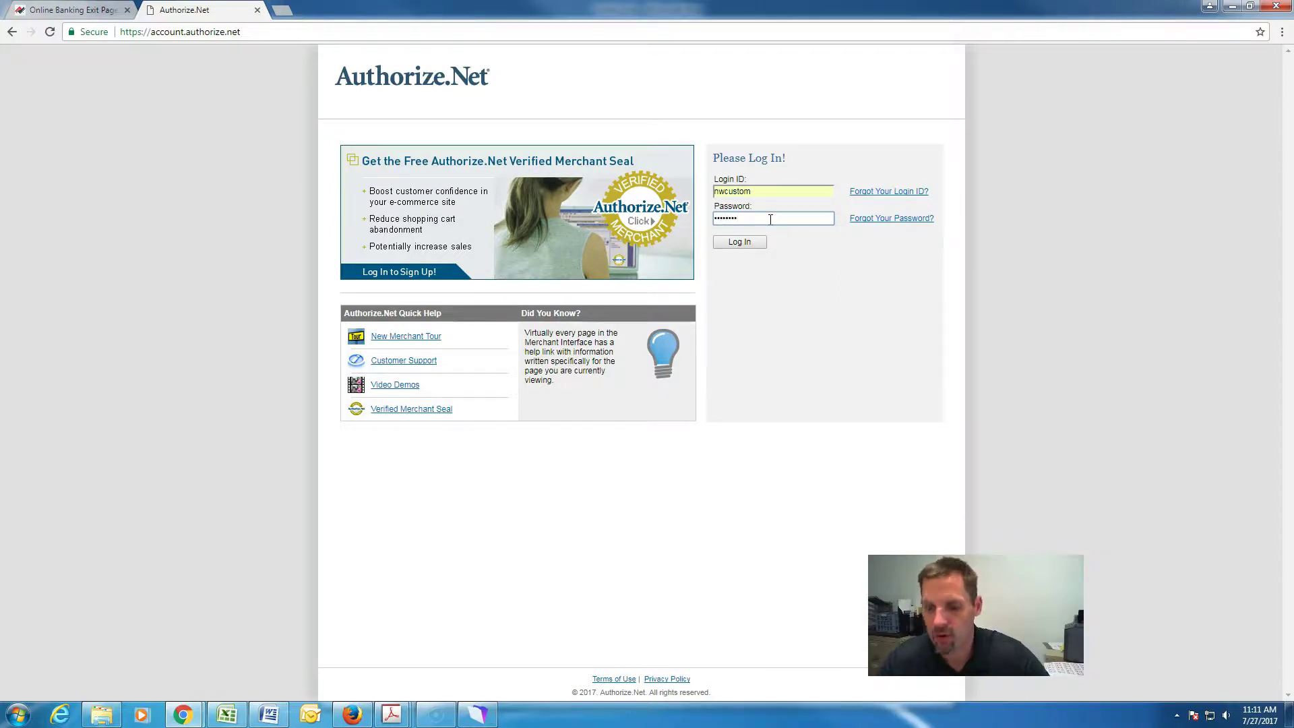
{"action": "type", "text": "••••••••"}
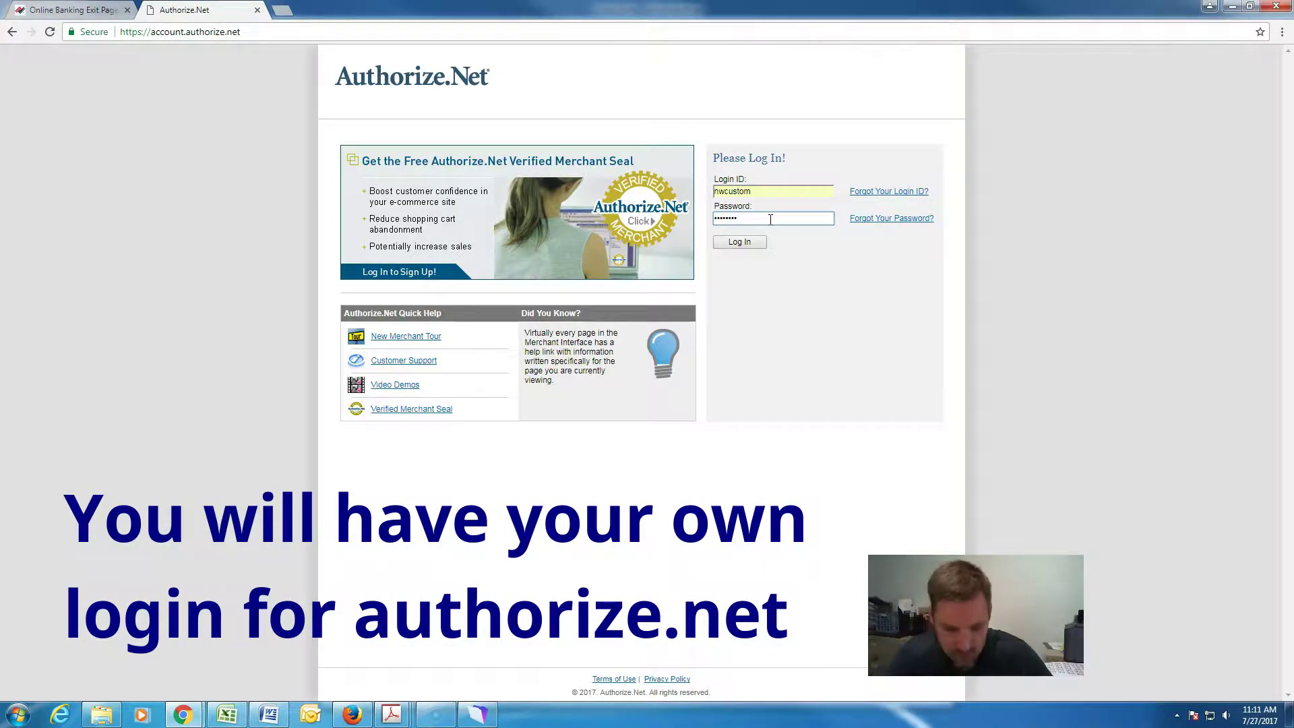
{"action": "type", "text": "•"}
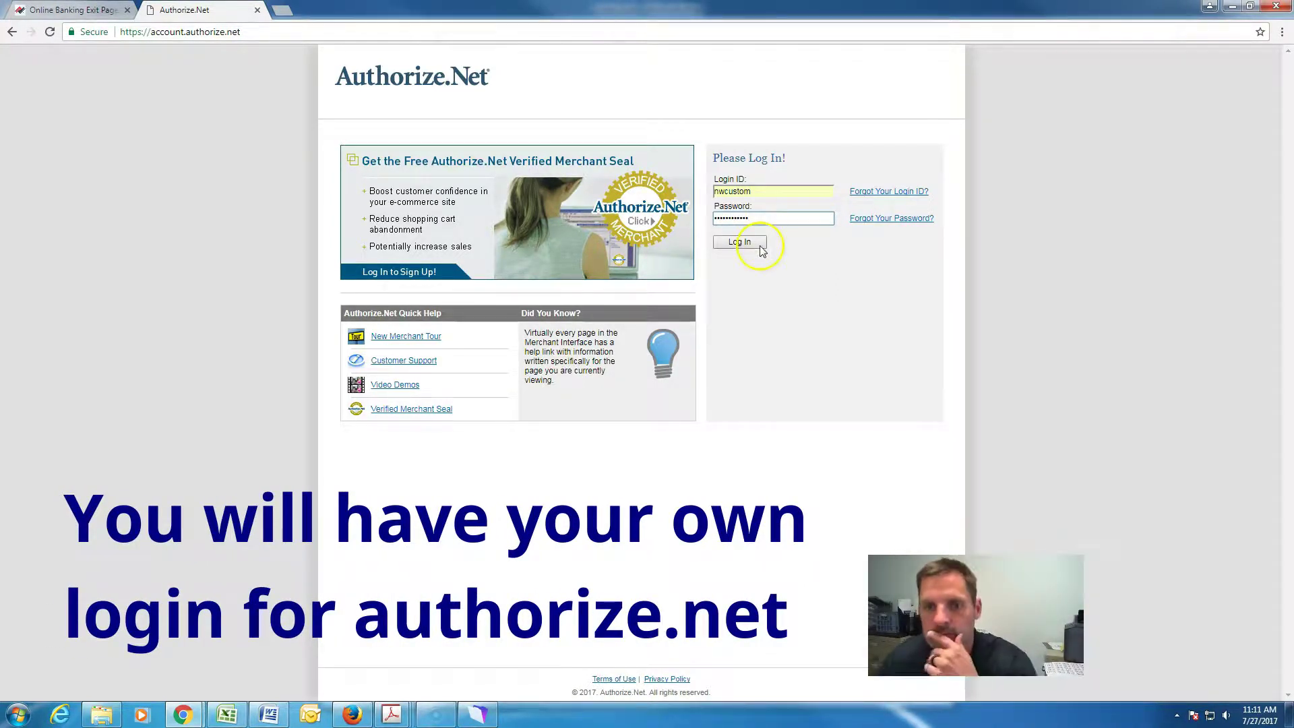
{"action": "left_click", "coordinate": [760, 246]}
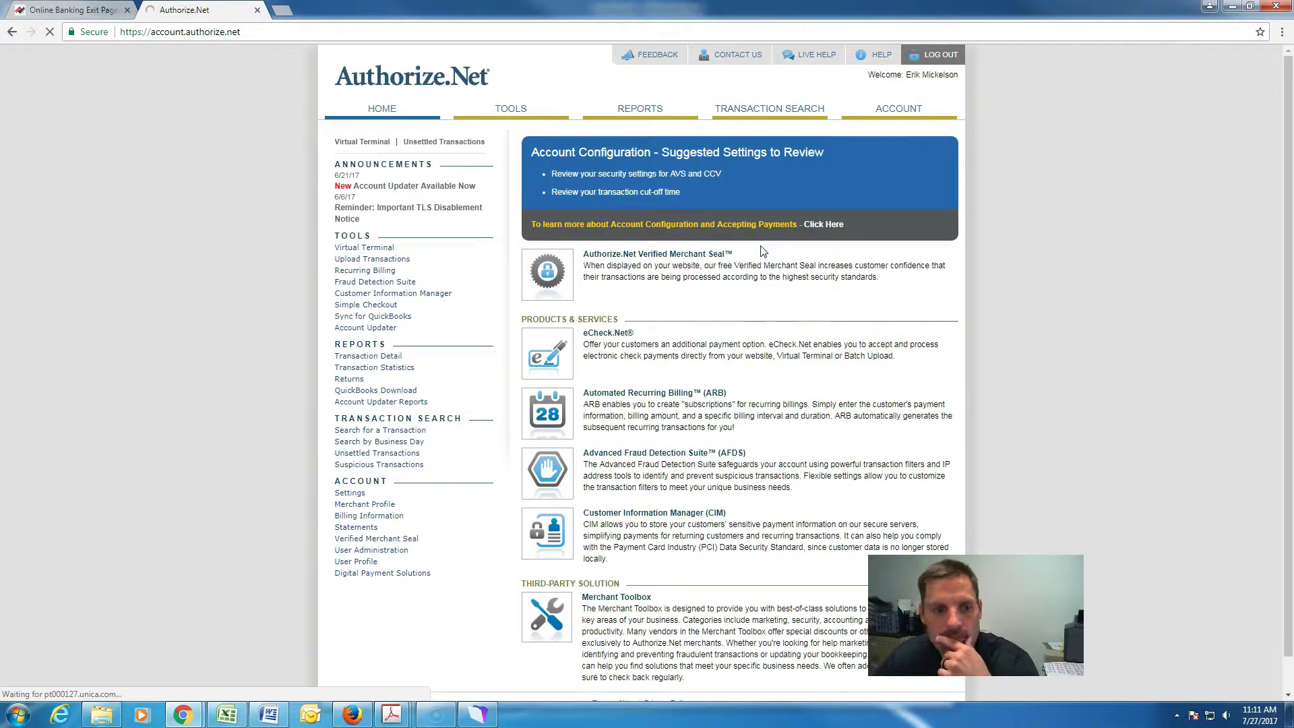
Save the password in Chrome and start a Business Day search of settled transactions.
{"action": "left_click", "coordinate": [1173, 120]}
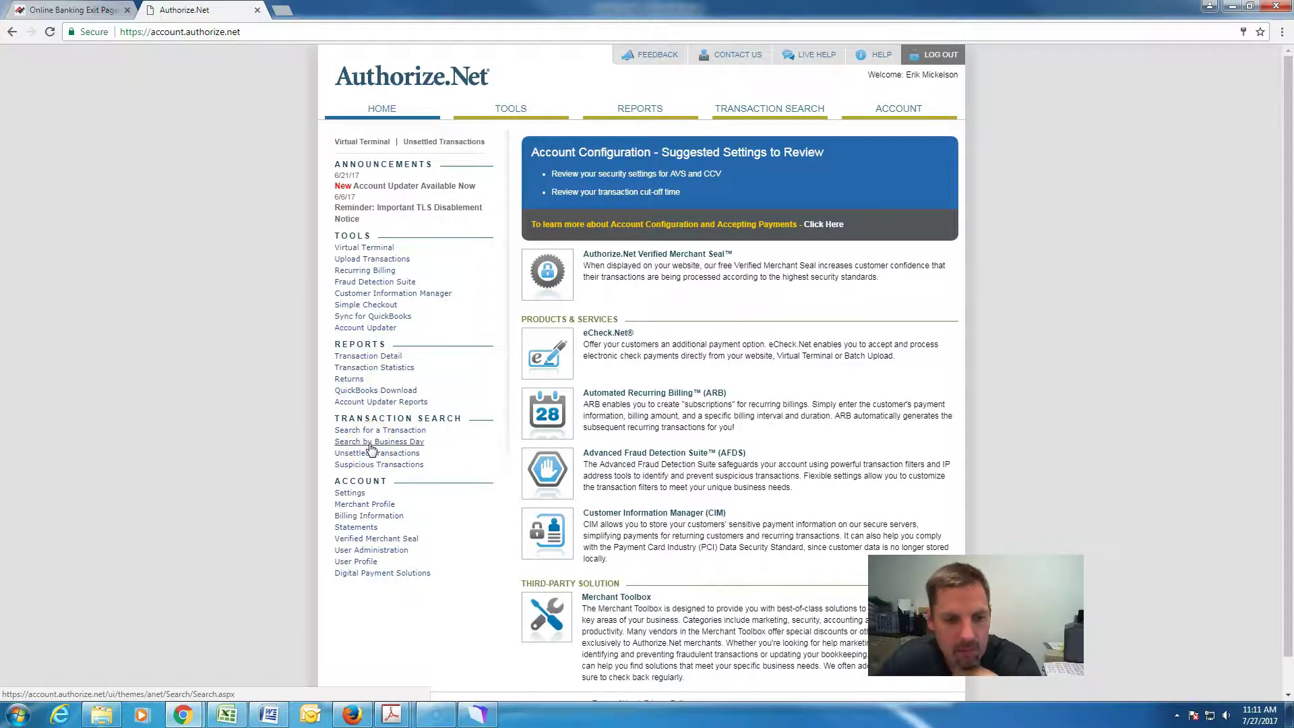
{"action": "left_click", "coordinate": [370, 443]}
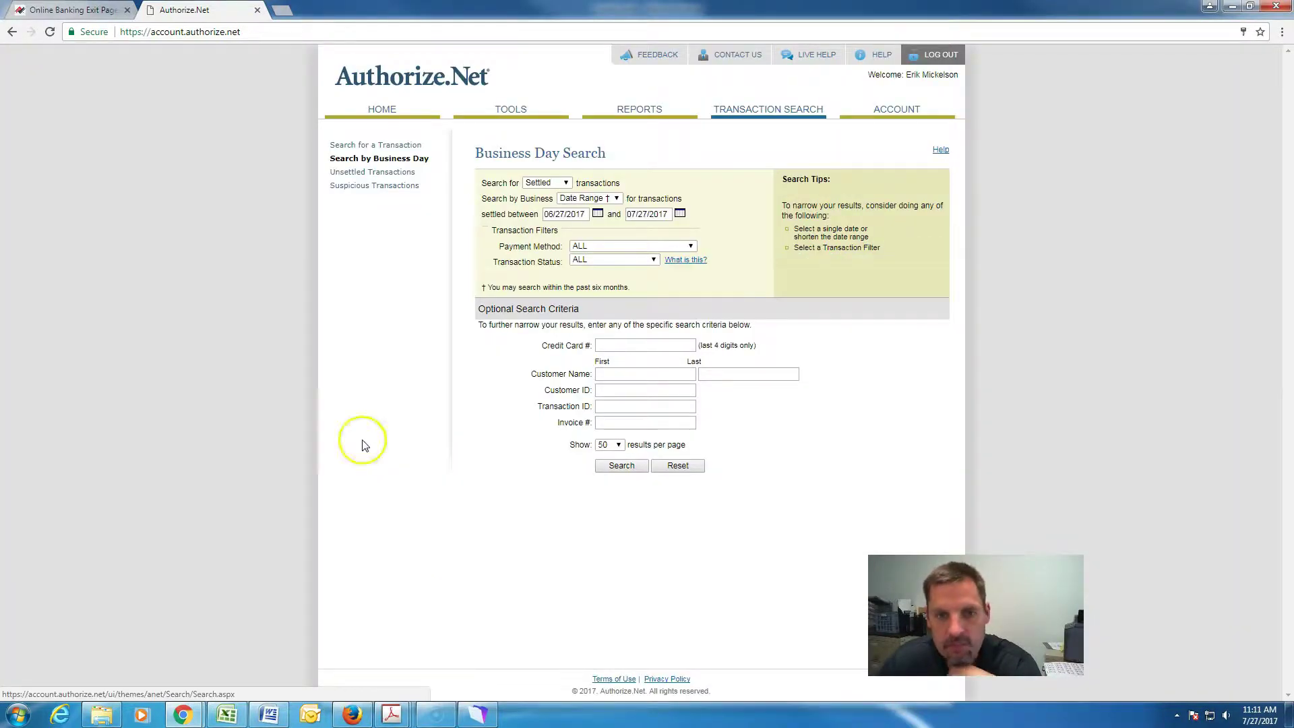
{"action": "left_click", "coordinate": [553, 183]}
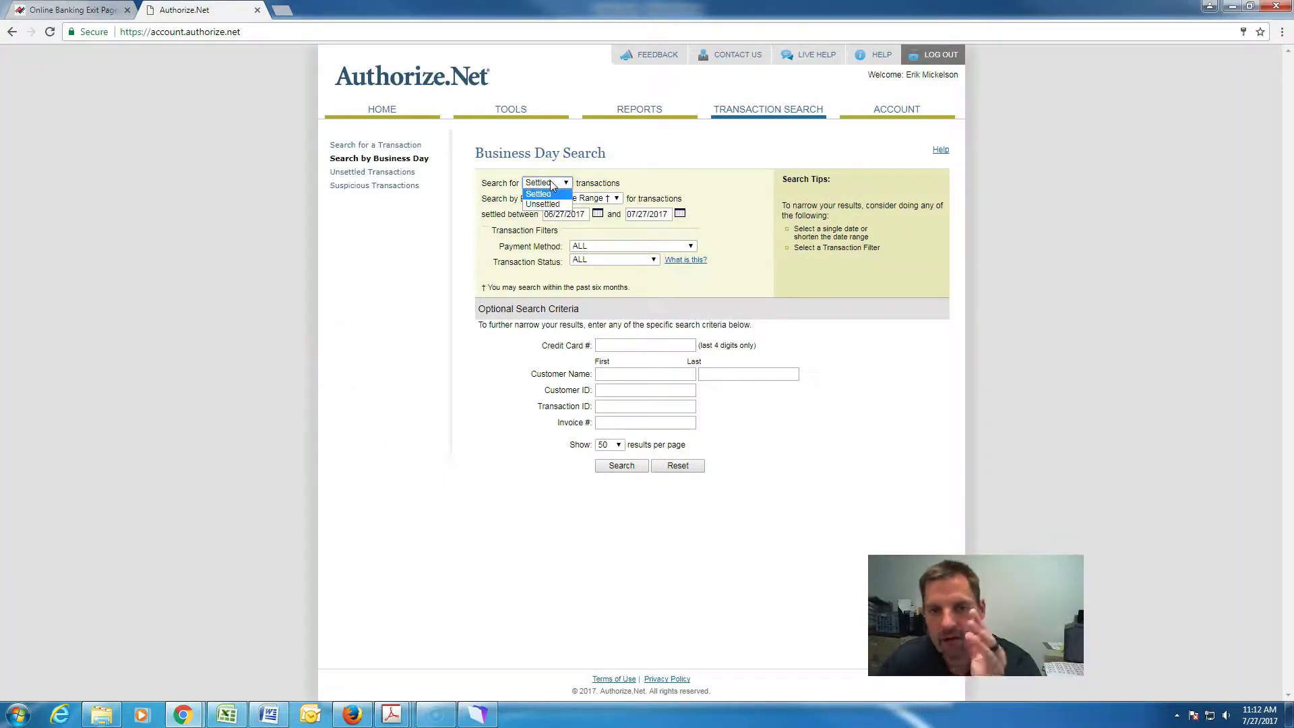
{"action": "left_click", "coordinate": [546, 205]}
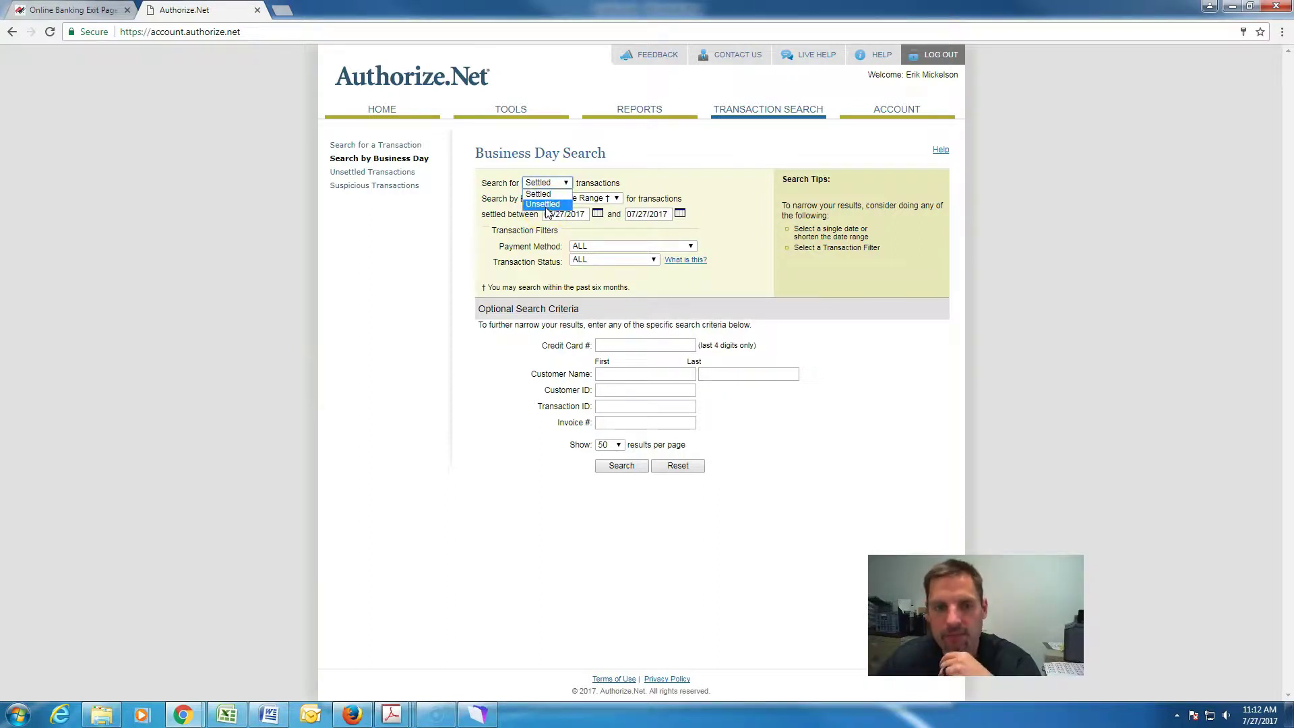
{"action": "left_click", "coordinate": [546, 195]}
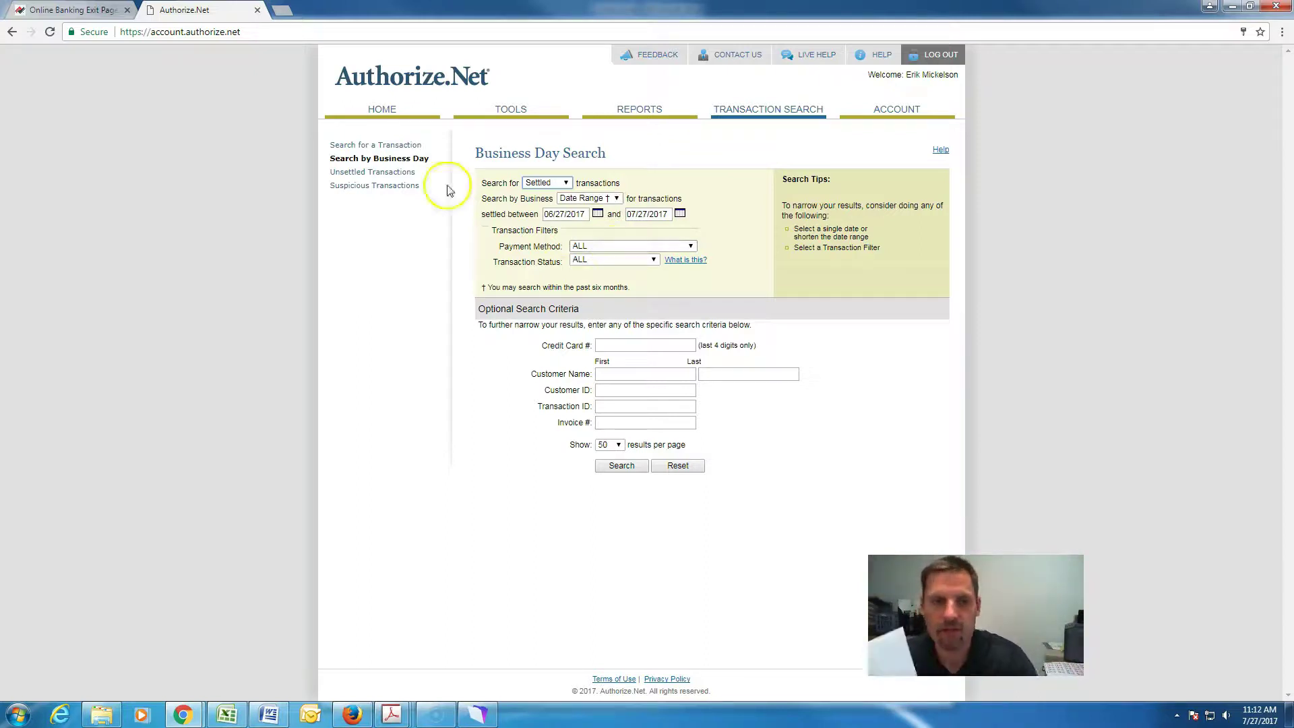
Keep the default date range and search for invoice 100295, returning one 367.35 transaction.
{"action": "left_click", "coordinate": [598, 214]}
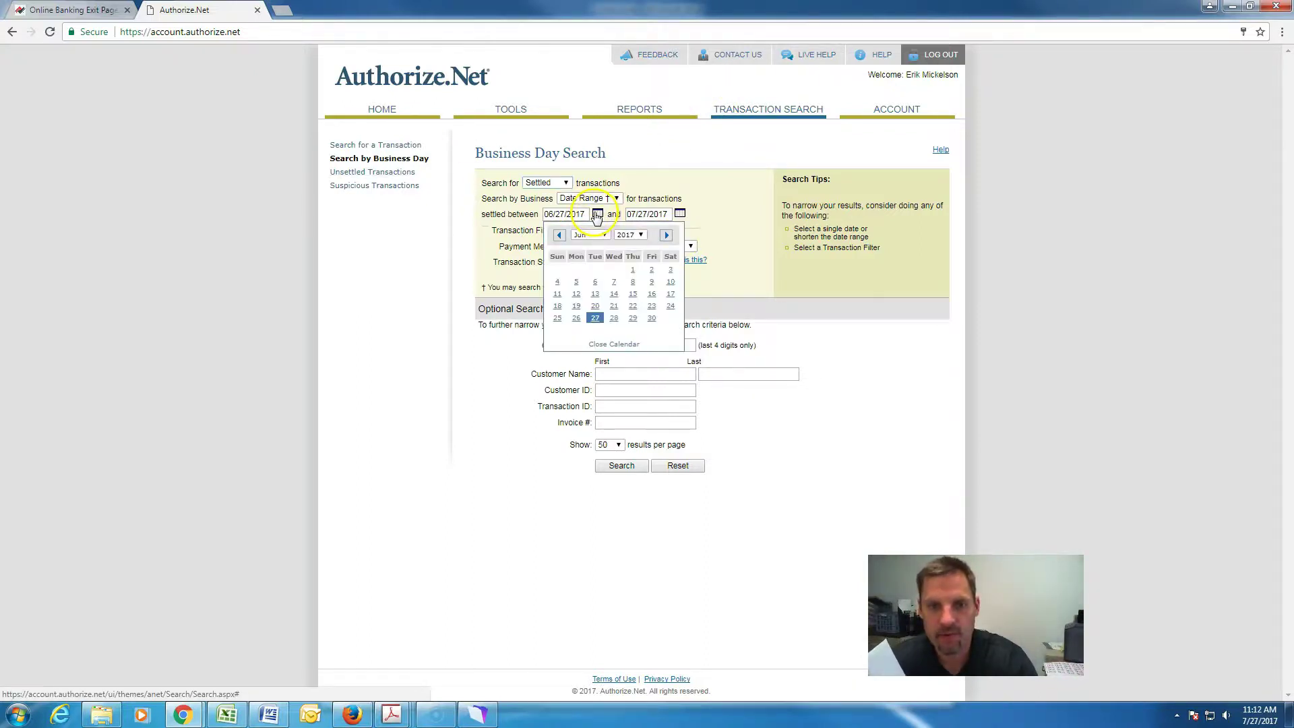
{"action": "left_click", "coordinate": [719, 233]}
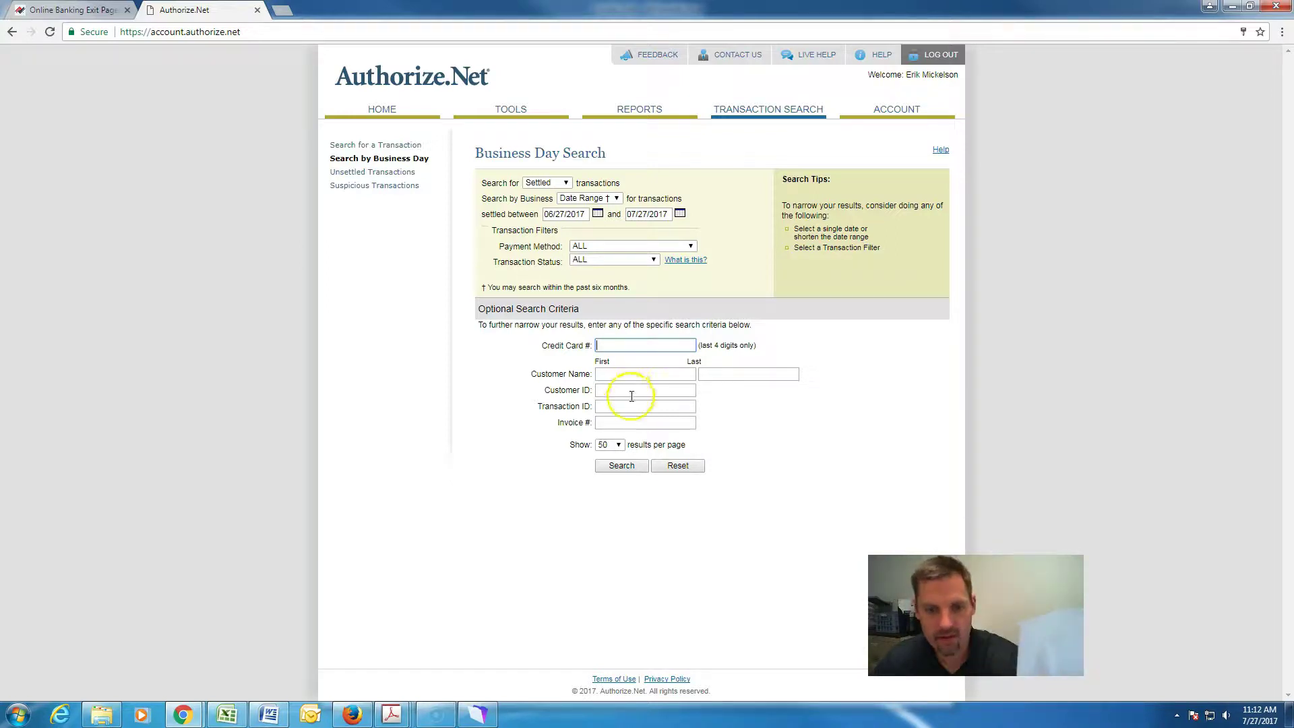
{"action": "left_click", "coordinate": [617, 423]}
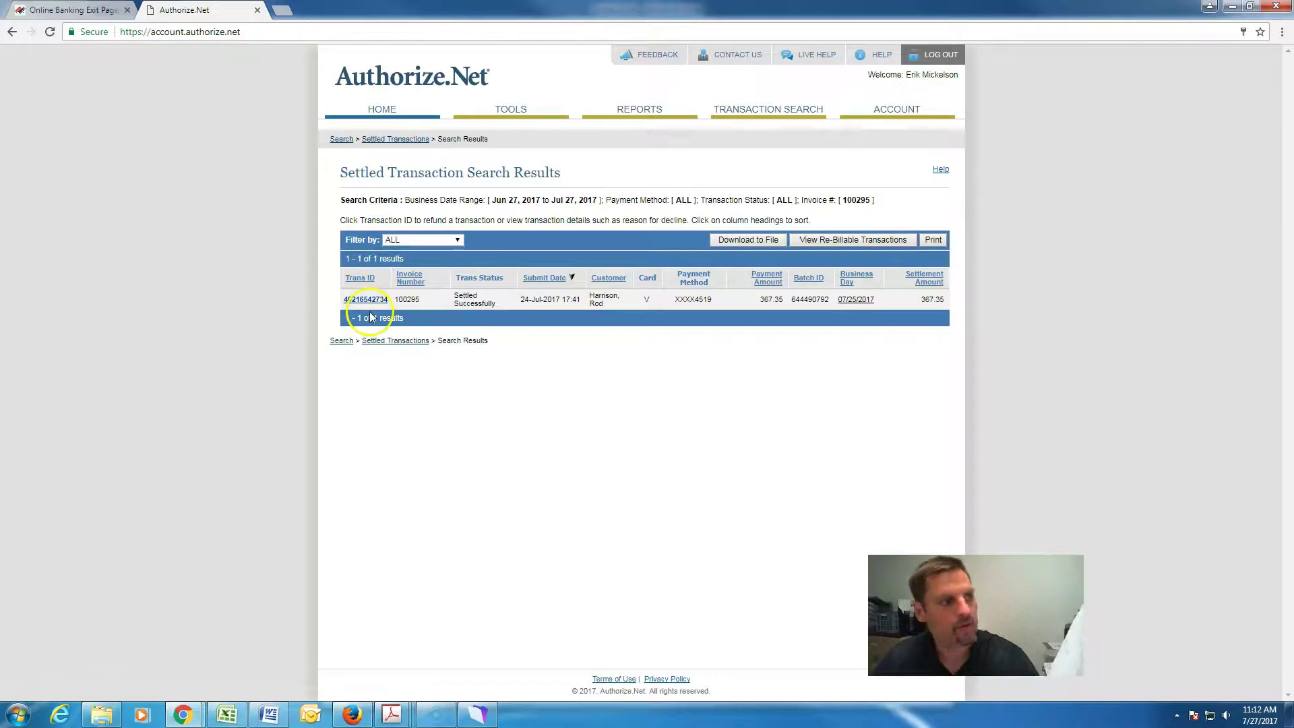
Review the 367.35 transaction detail for invoice 100295, then go back to the search form.
{"action": "left_click", "coordinate": [371, 302]}
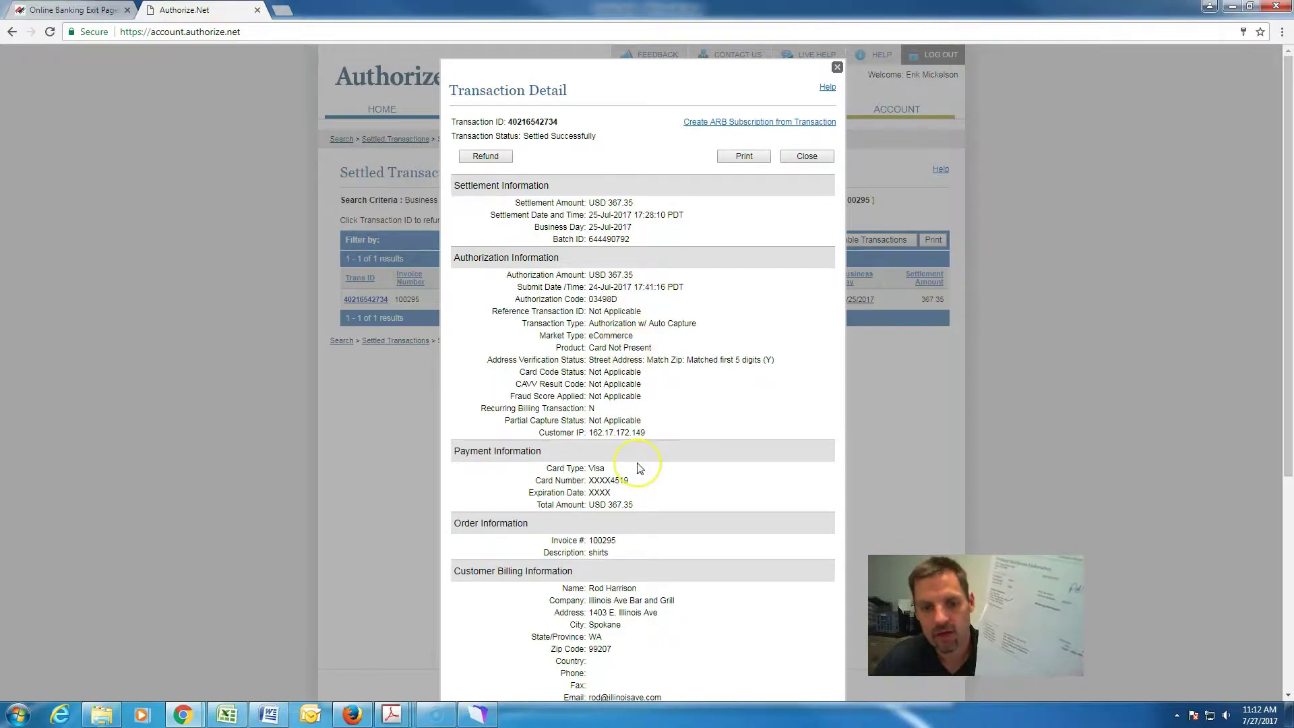
{"action": "scroll", "coordinate": [639, 468], "scroll_direction": "down", "scroll_amount": 1}
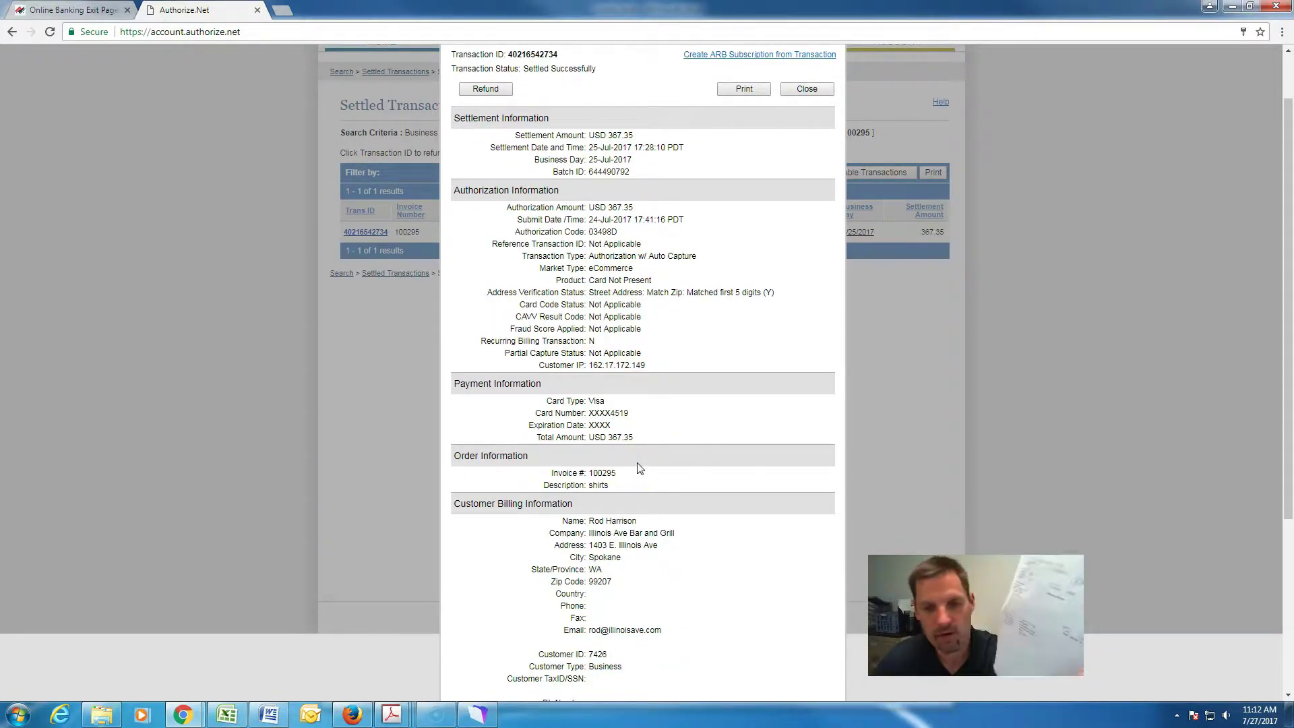
{"action": "scroll", "coordinate": [716, 305], "scroll_direction": "up", "scroll_amount": 1}
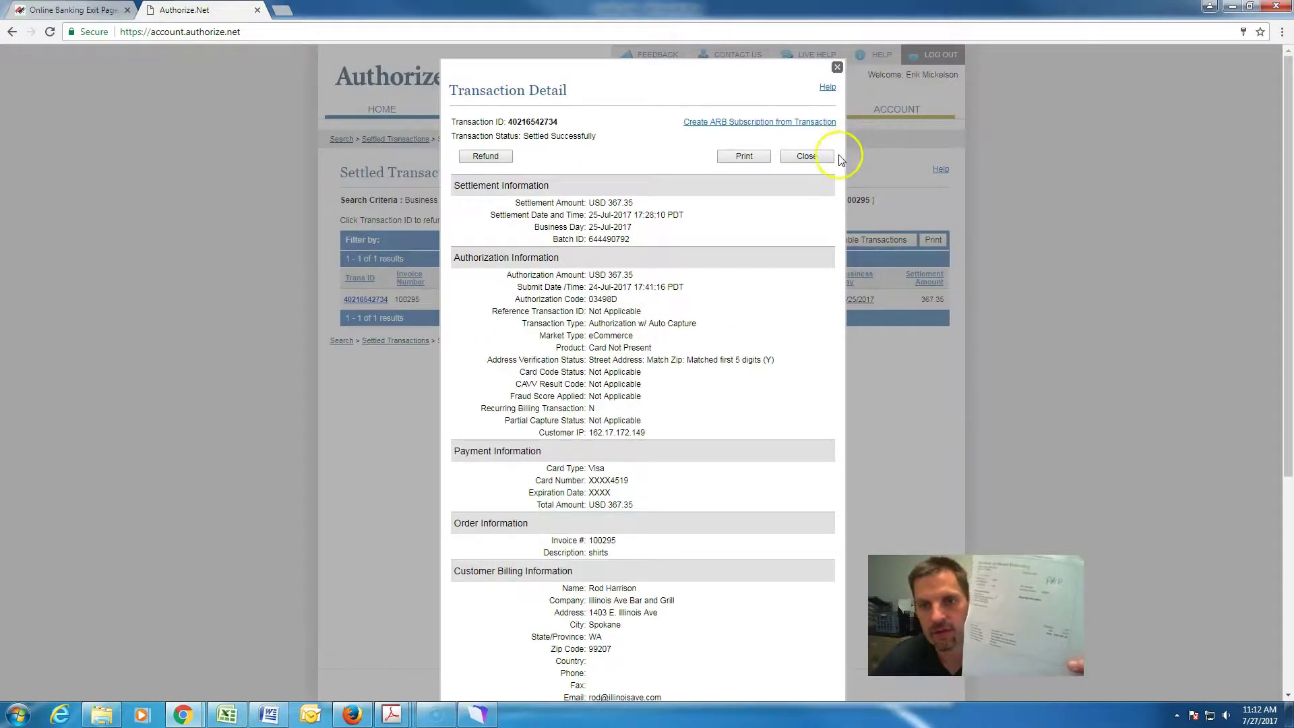
{"action": "left_click", "coordinate": [809, 155]}
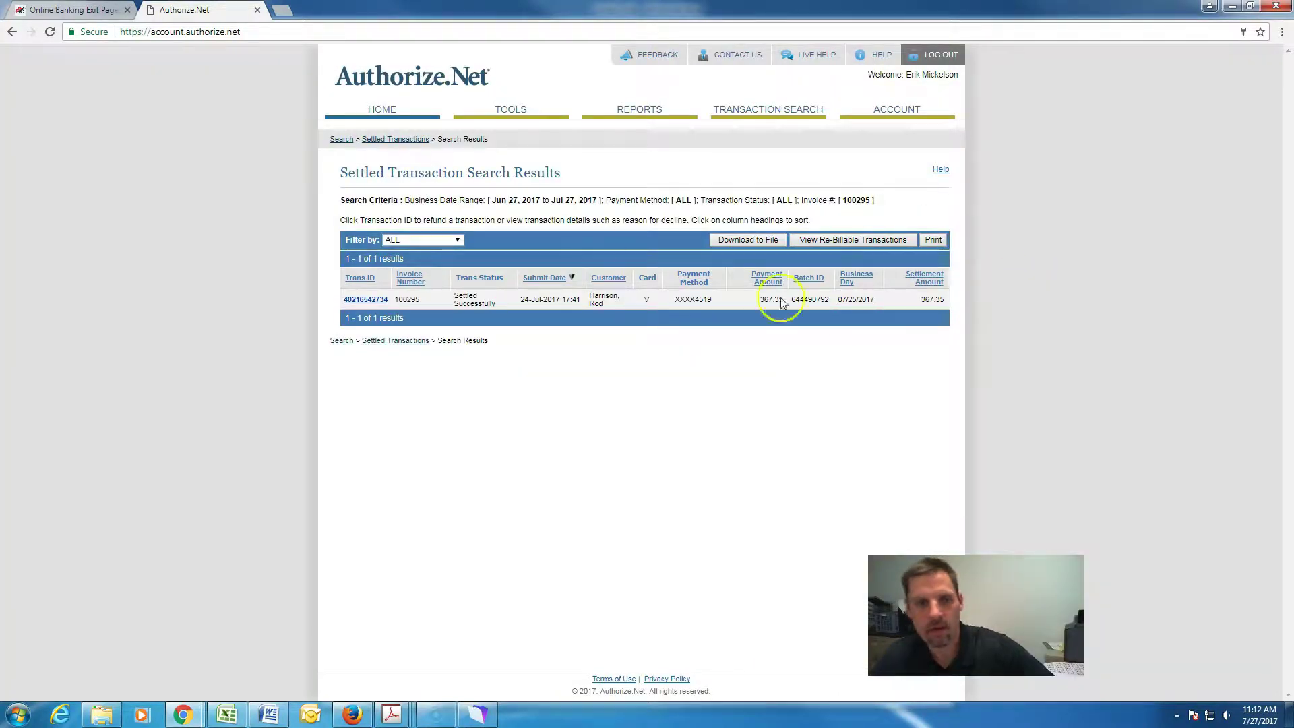
{"action": "left_click", "coordinate": [342, 138]}
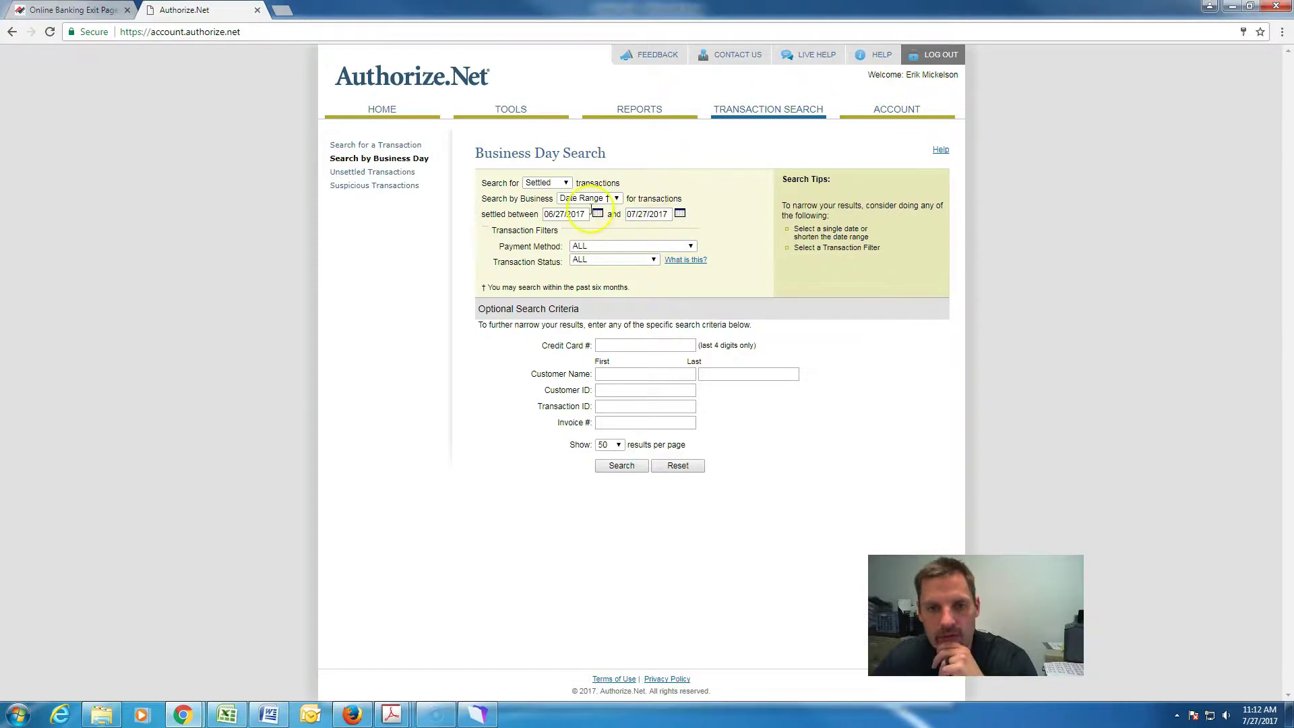
Search all settled transactions from Jun 27 to Jul 27, 2017, browse the 111 results, and return Home.
{"action": "left_click", "coordinate": [565, 184]}
{"action": "left_click", "coordinate": [564, 193]}
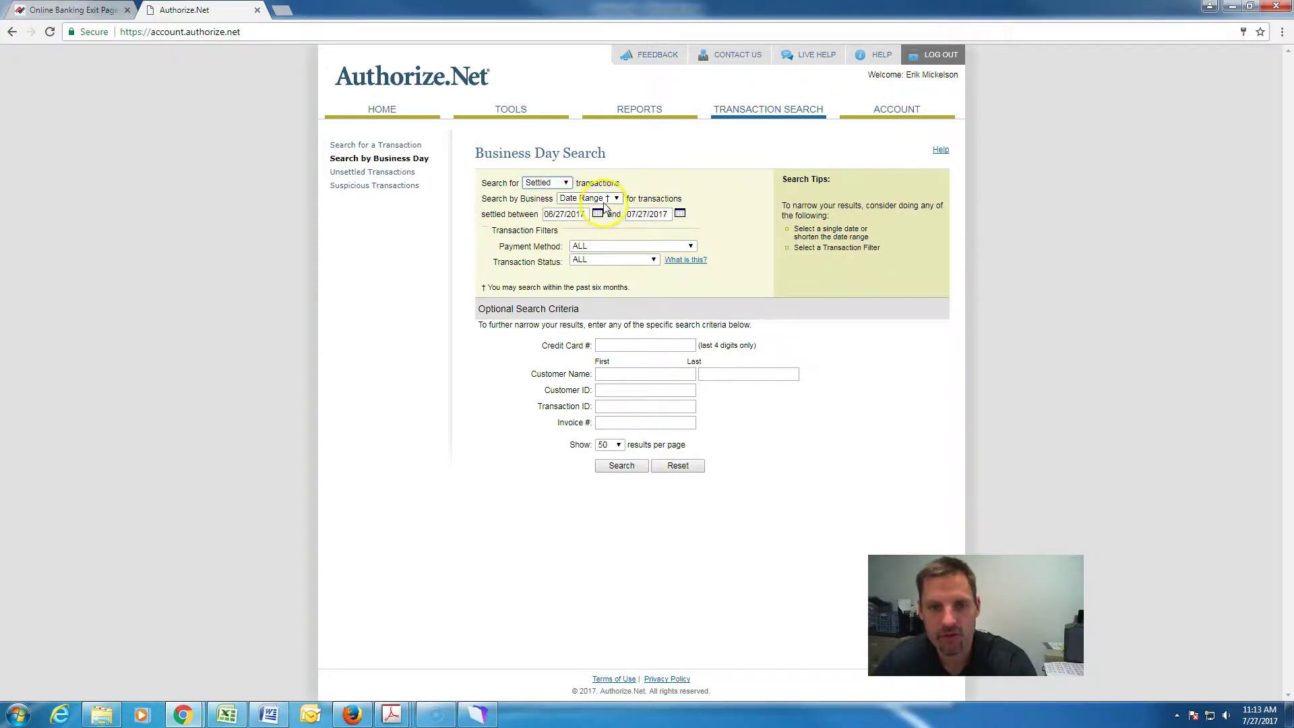
{"action": "left_click", "coordinate": [616, 472]}
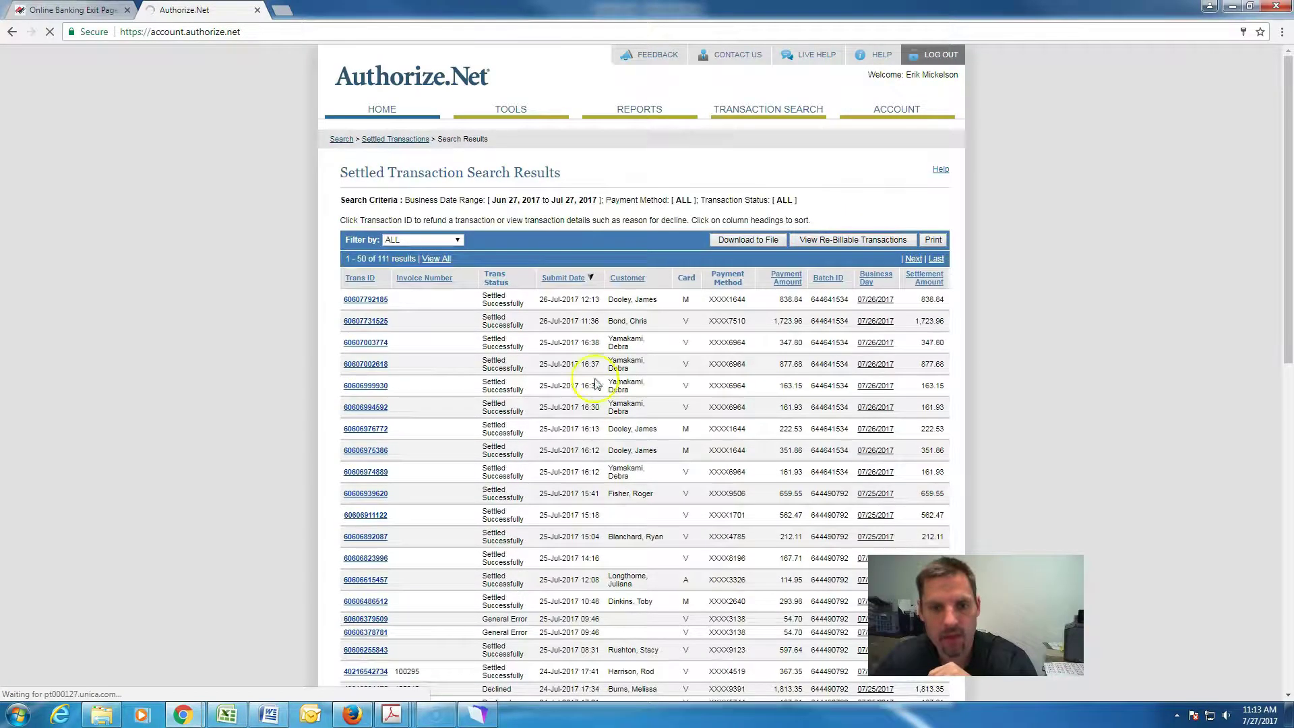
{"action": "scroll", "coordinate": [599, 358], "scroll_direction": "down", "scroll_amount": 2}
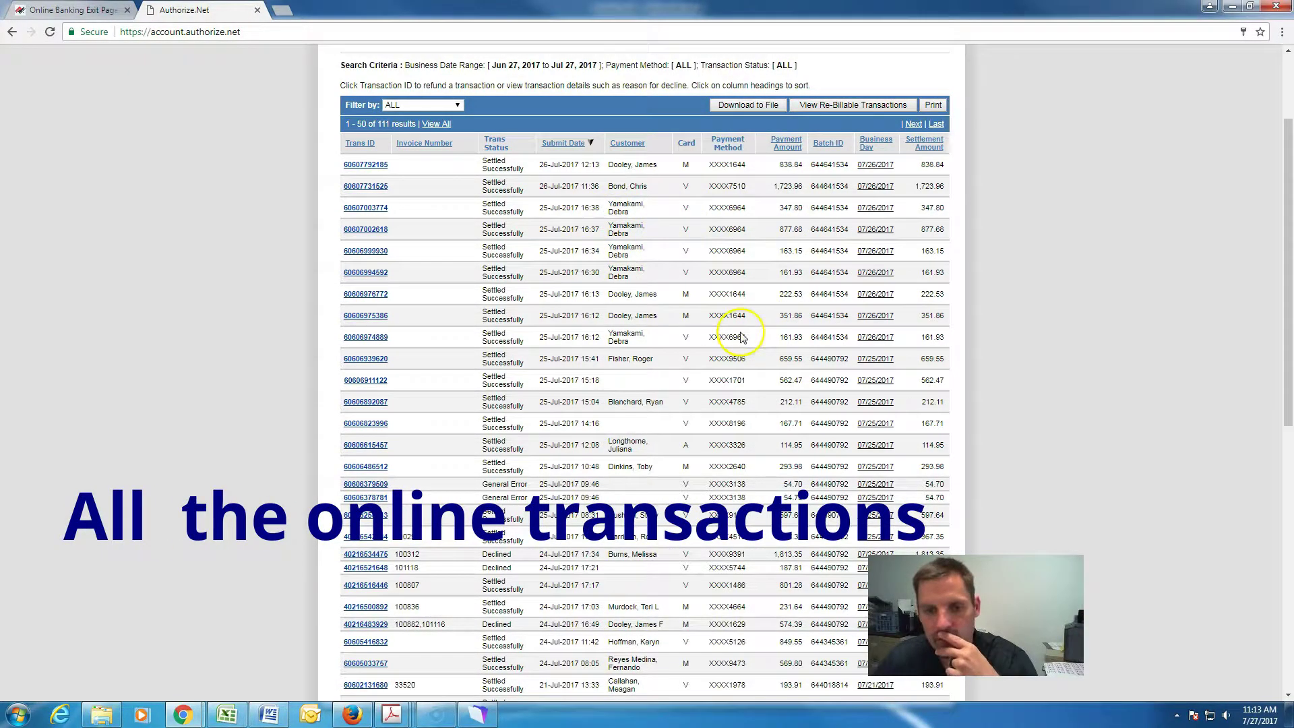
{"action": "scroll", "coordinate": [741, 332], "scroll_direction": "down", "scroll_amount": 1}
{"action": "scroll", "coordinate": [637, 331], "scroll_direction": "up", "scroll_amount": 2}
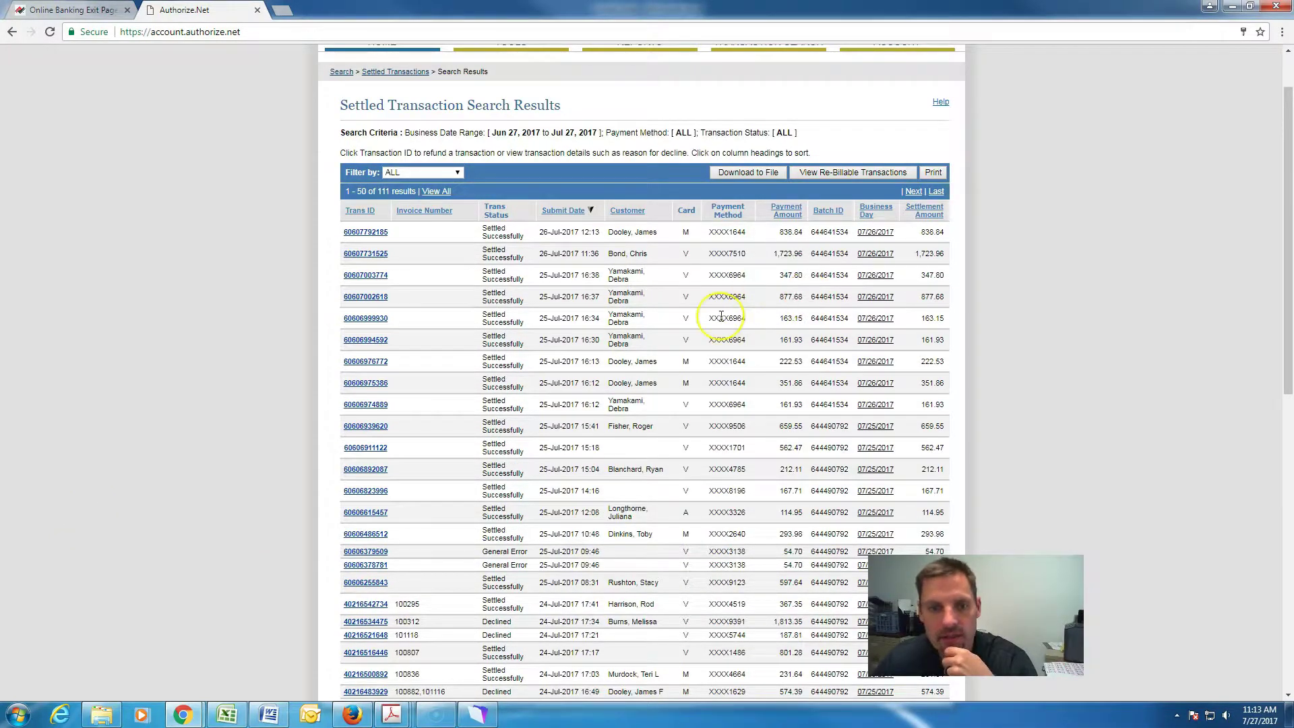
{"action": "scroll", "coordinate": [735, 310], "scroll_direction": "down", "scroll_amount": 2}
{"action": "scroll", "coordinate": [720, 316], "scroll_direction": "down", "scroll_amount": 7}
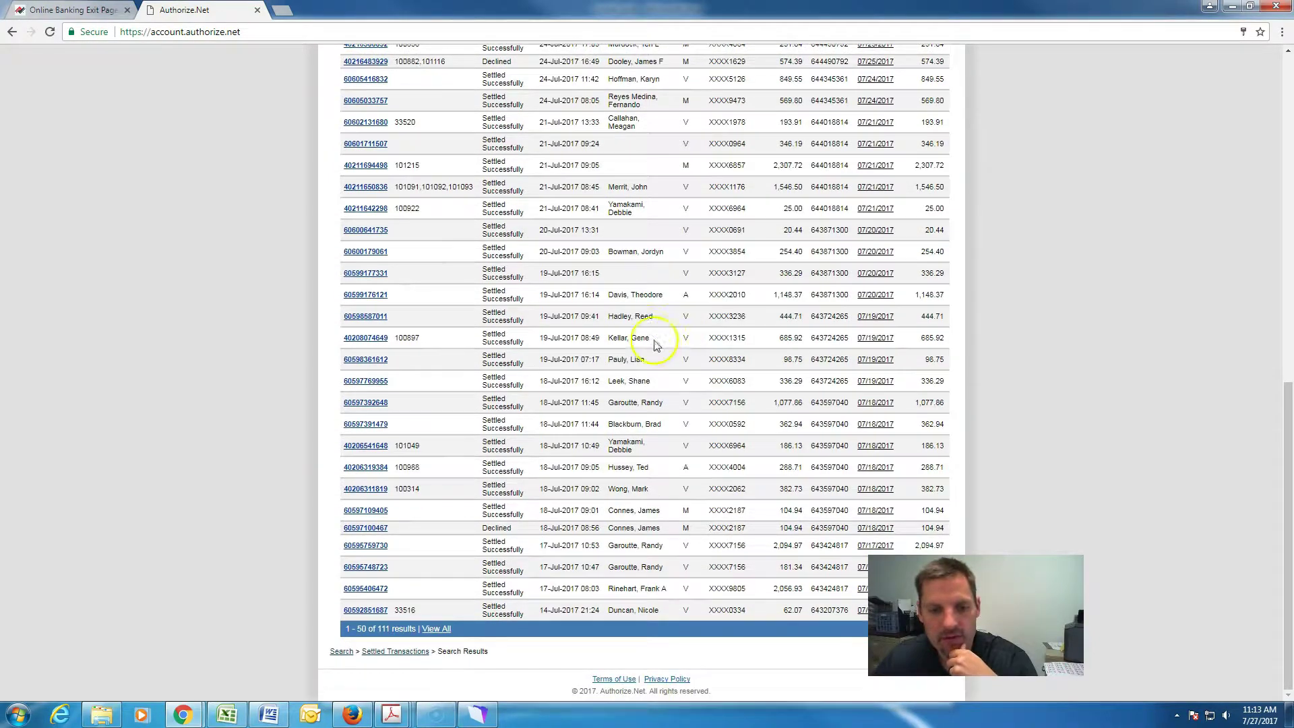
{"action": "scroll", "coordinate": [840, 532], "scroll_direction": "up", "scroll_amount": 4}
{"action": "scroll", "coordinate": [842, 531], "scroll_direction": "up", "scroll_amount": 6}
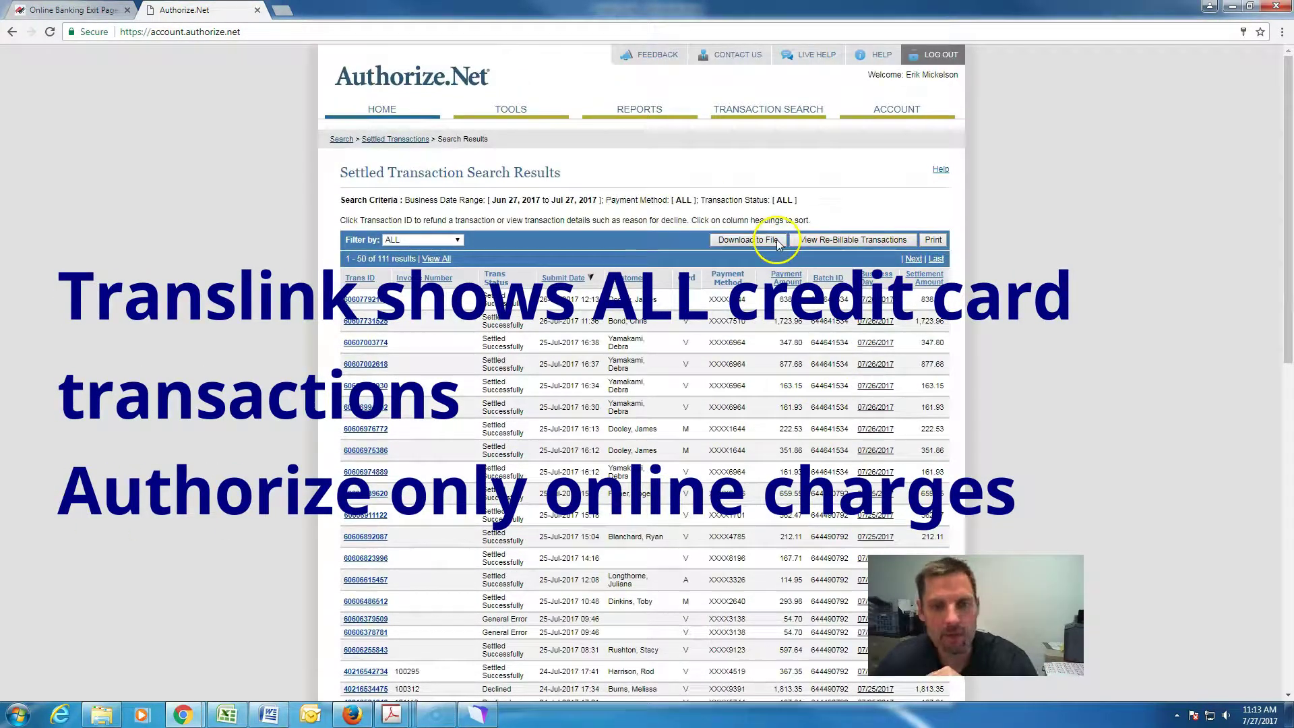
{"action": "left_click", "coordinate": [382, 112]}
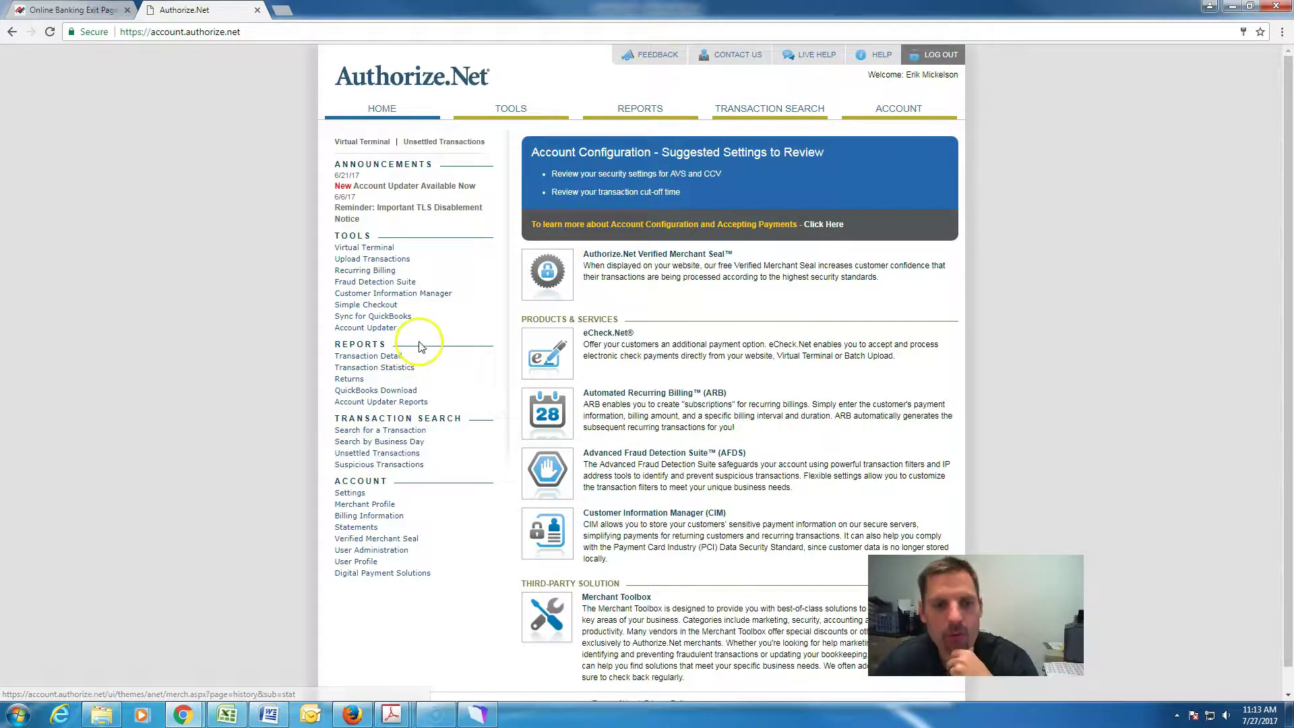
{"action": "left_click", "coordinate": [413, 297]}
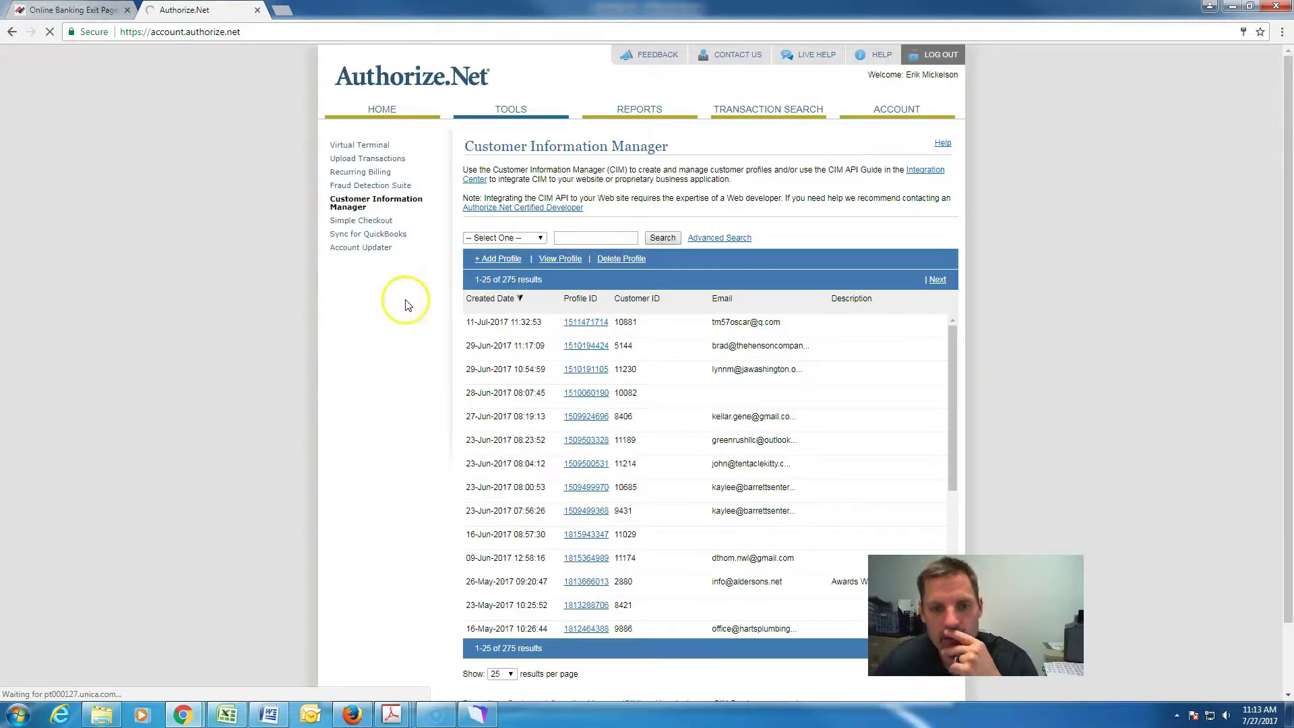
{"action": "scroll", "coordinate": [607, 438], "scroll_direction": "down", "scroll_amount": 1}
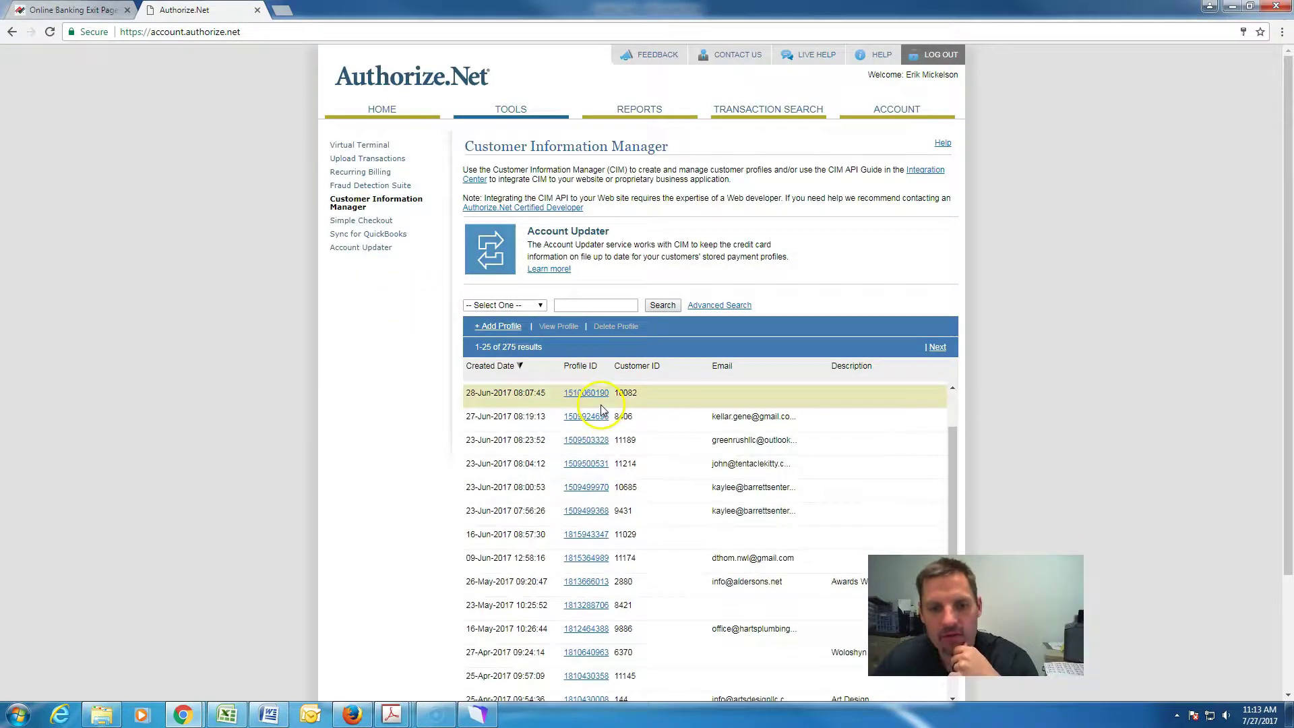
{"action": "left_click", "coordinate": [588, 472]}
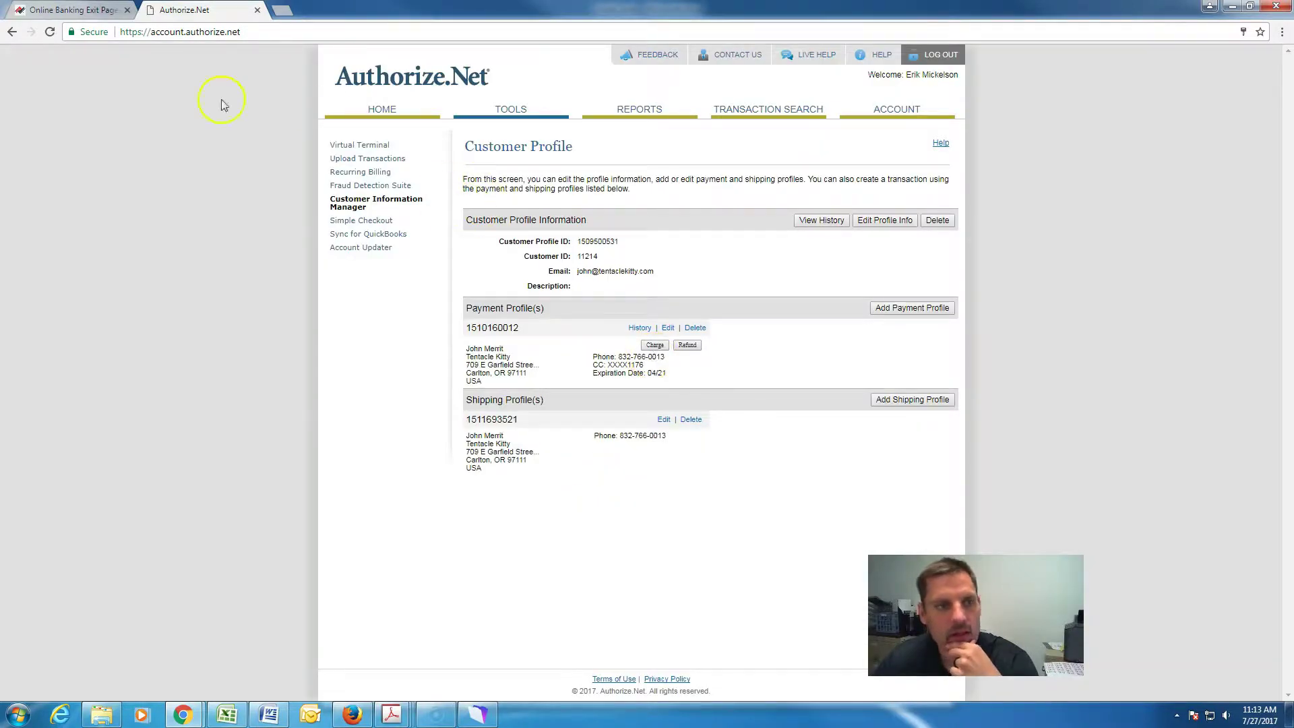
{"action": "left_click", "coordinate": [15, 33]}
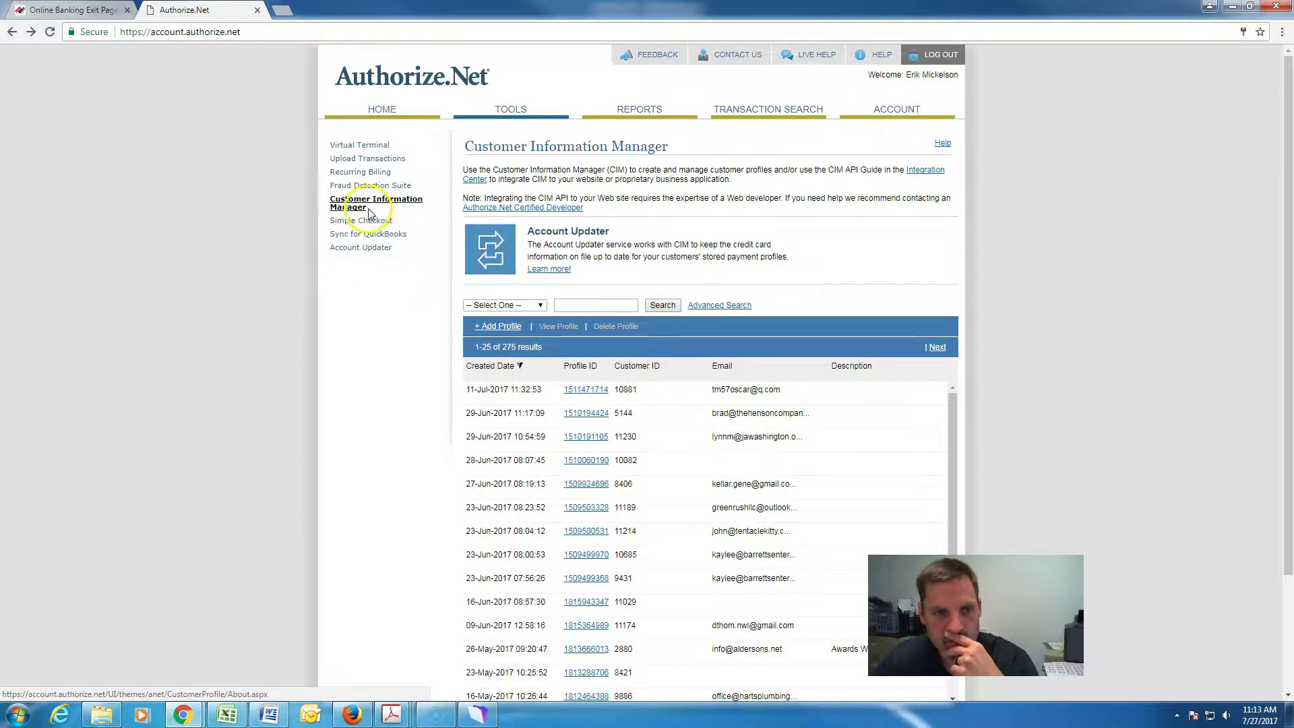
{"action": "left_click", "coordinate": [377, 111]}
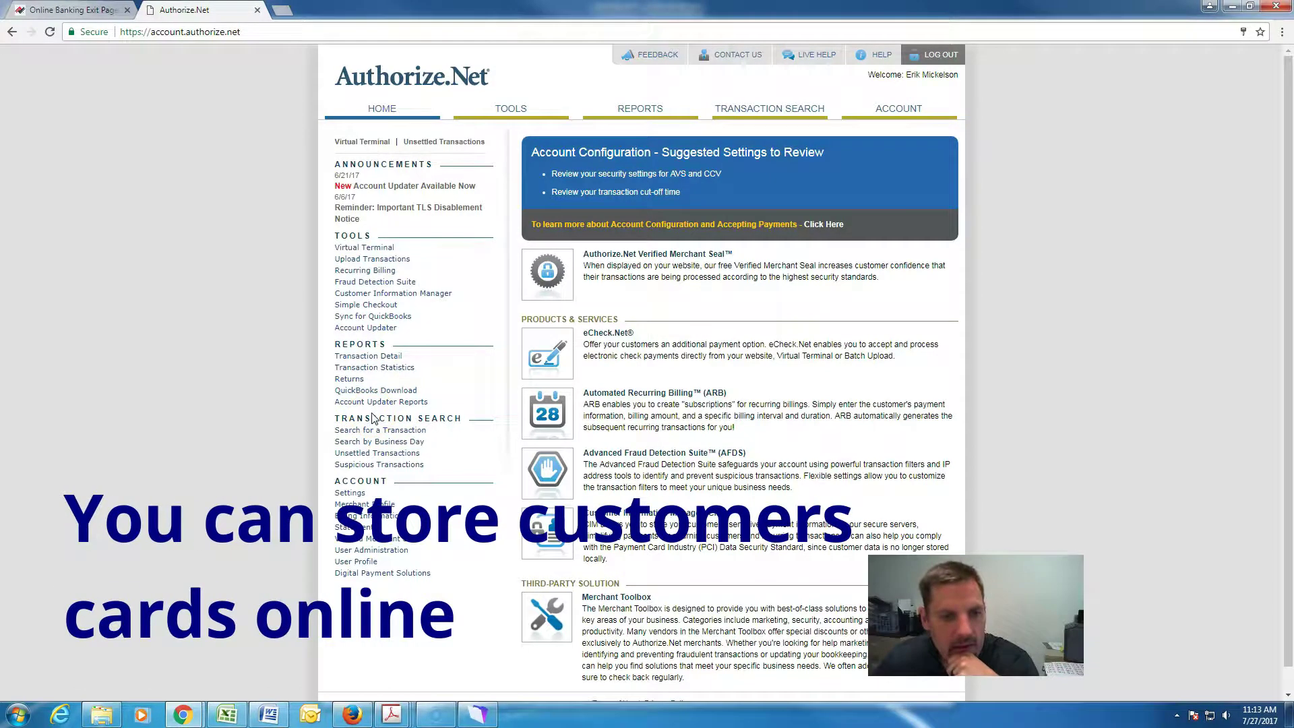
Review the Virtual Terminal charge form with Authorize and Capture selected, then return Home.
{"action": "left_click", "coordinate": [384, 250]}
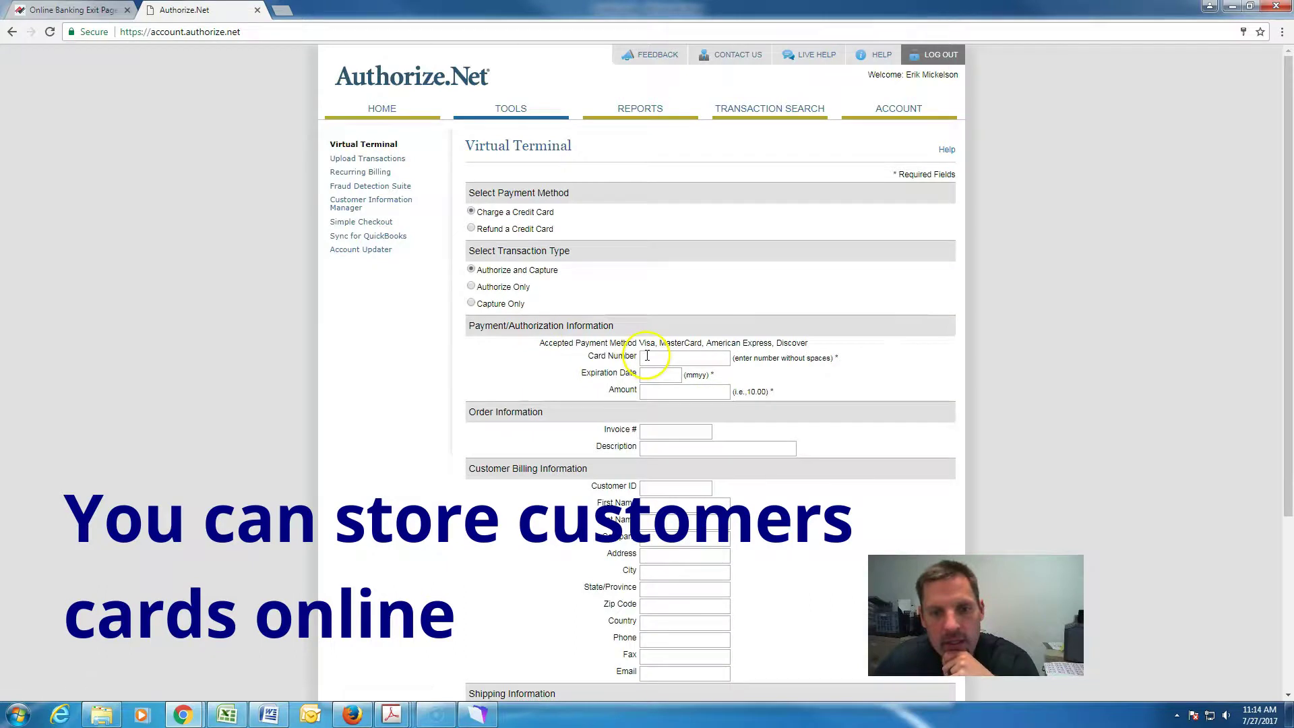
{"action": "left_click", "coordinate": [654, 355]}
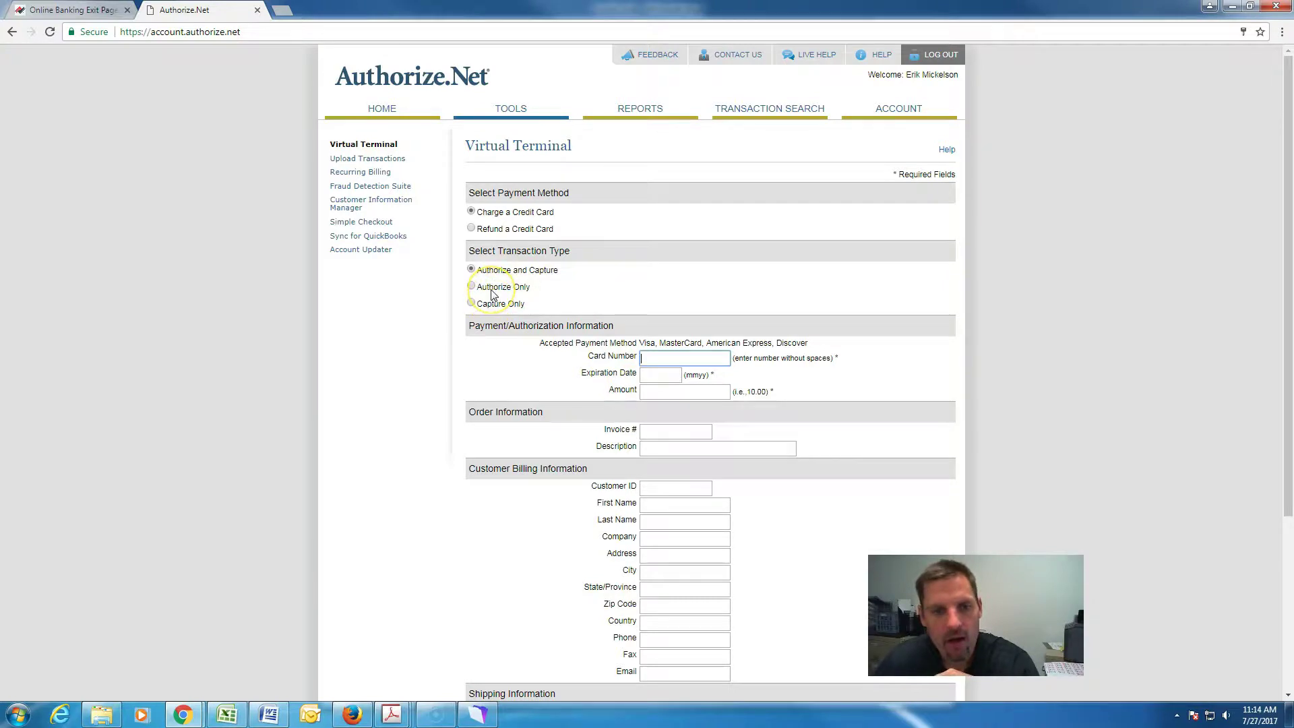
{"action": "left_click", "coordinate": [472, 270]}
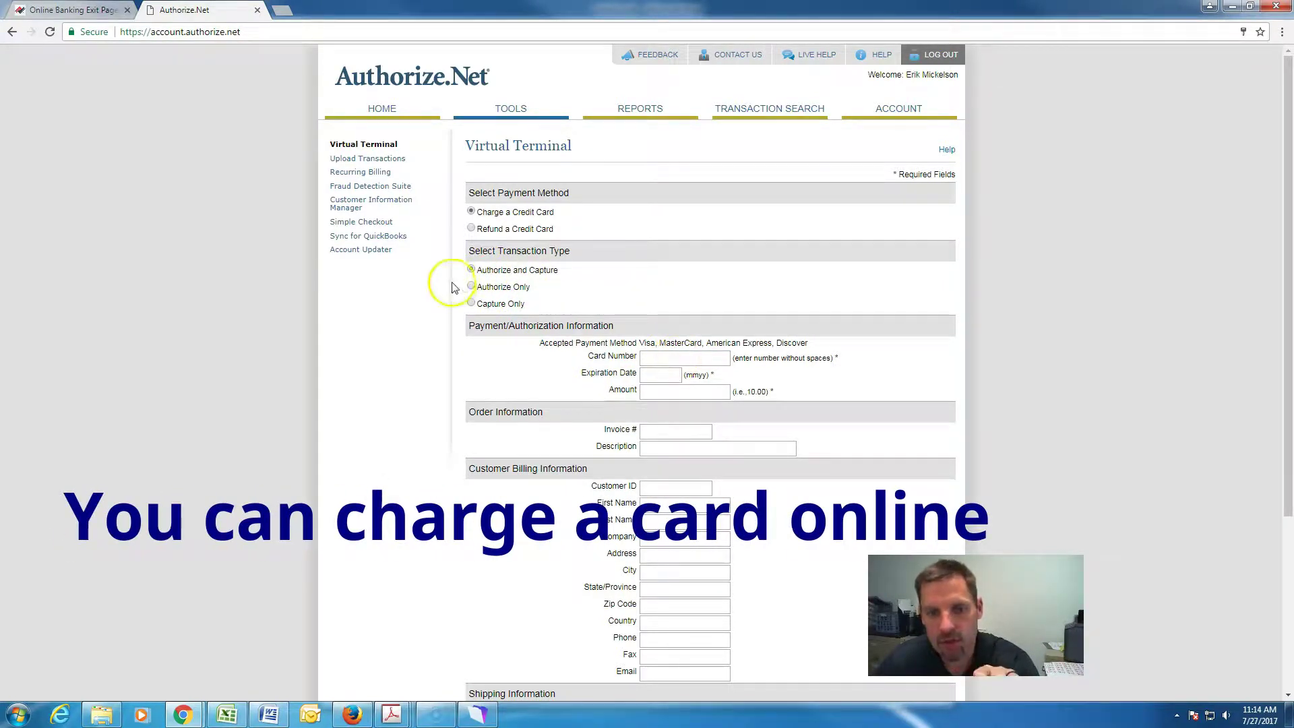
{"action": "scroll", "coordinate": [670, 369], "scroll_direction": "down", "scroll_amount": 4}
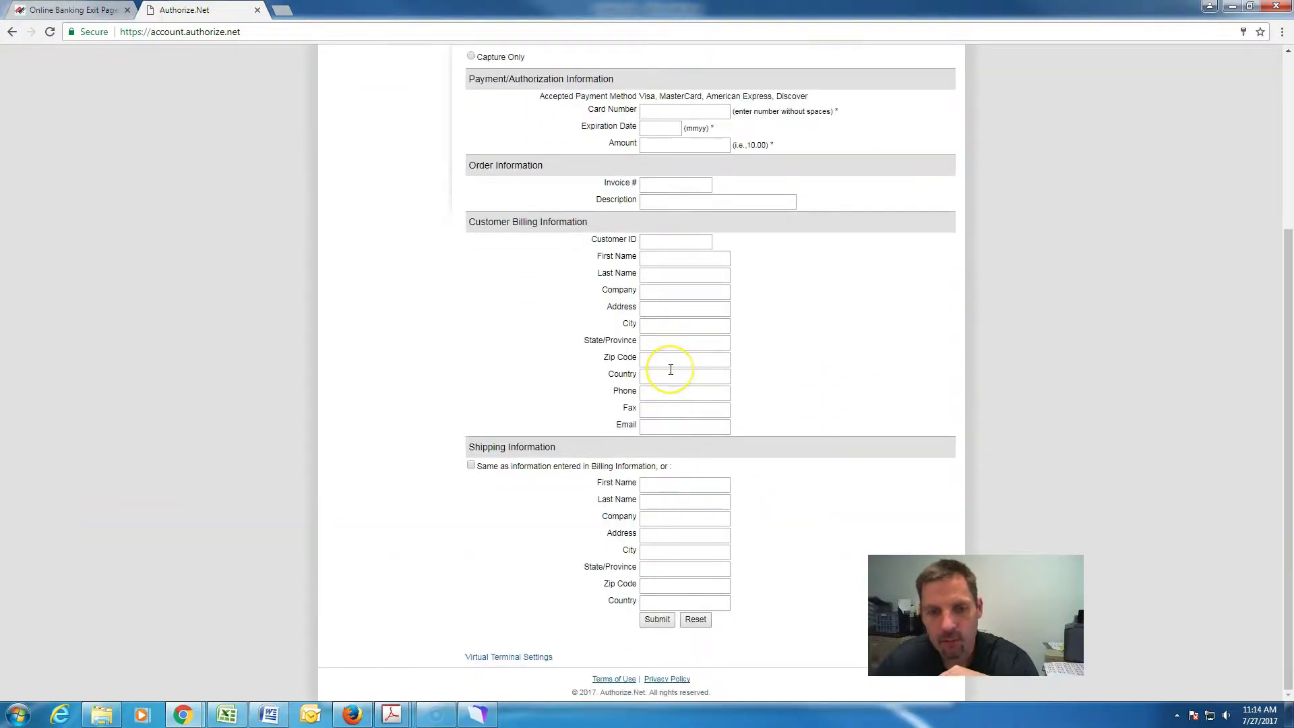
{"action": "scroll", "coordinate": [670, 369], "scroll_direction": "up", "scroll_amount": 4}
{"action": "left_click", "coordinate": [389, 110]}
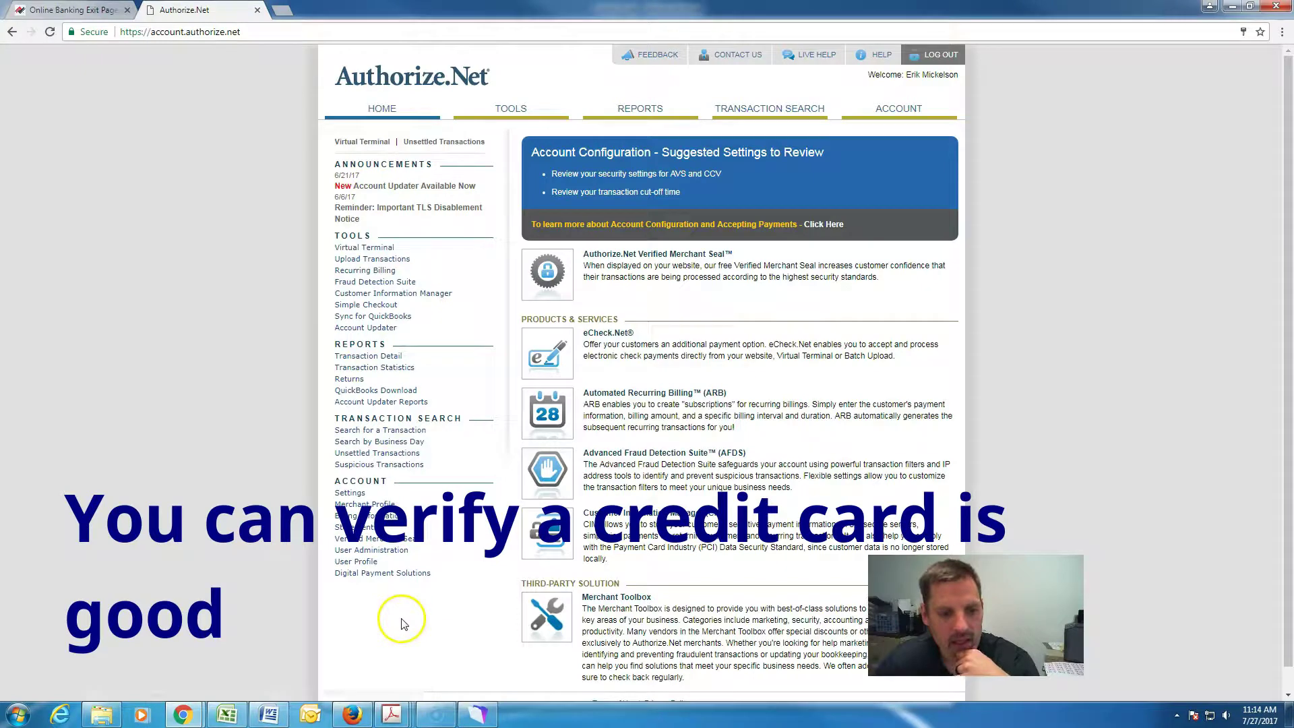
Open the account administrator's profile from the User Administration list.
{"action": "left_click", "coordinate": [396, 555]}
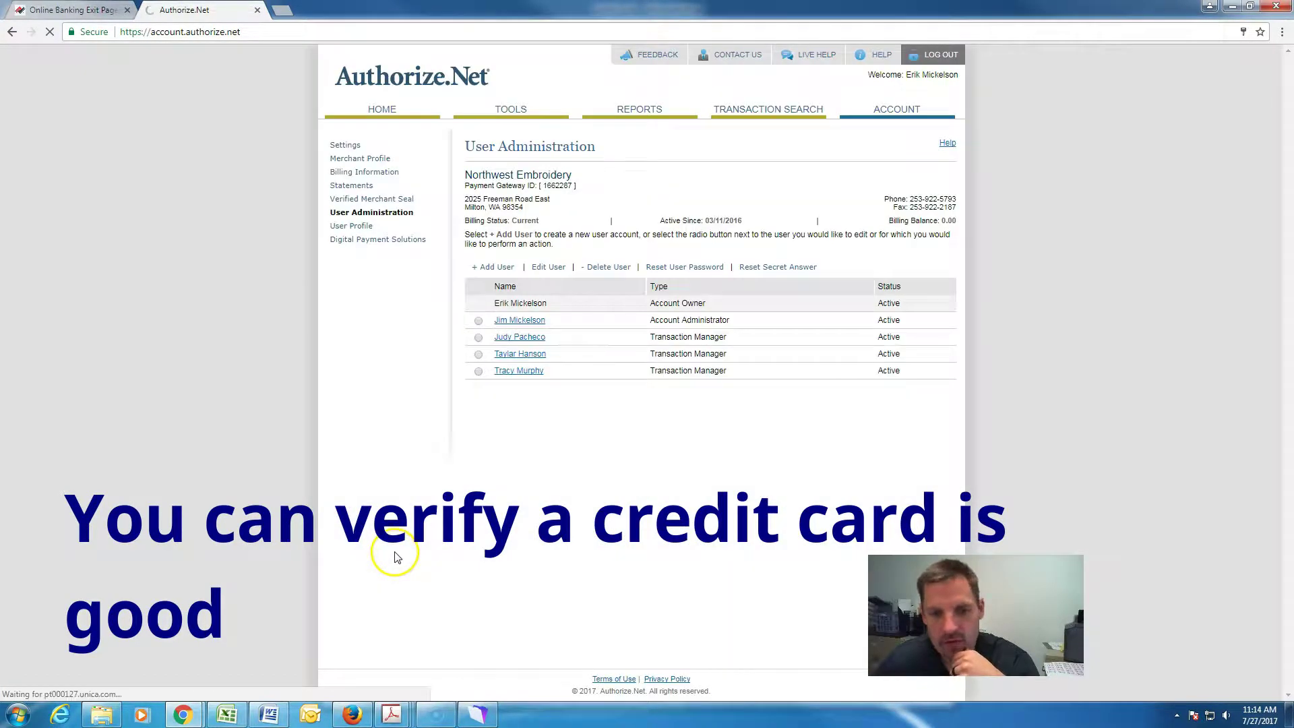
{"action": "left_click", "coordinate": [526, 325]}
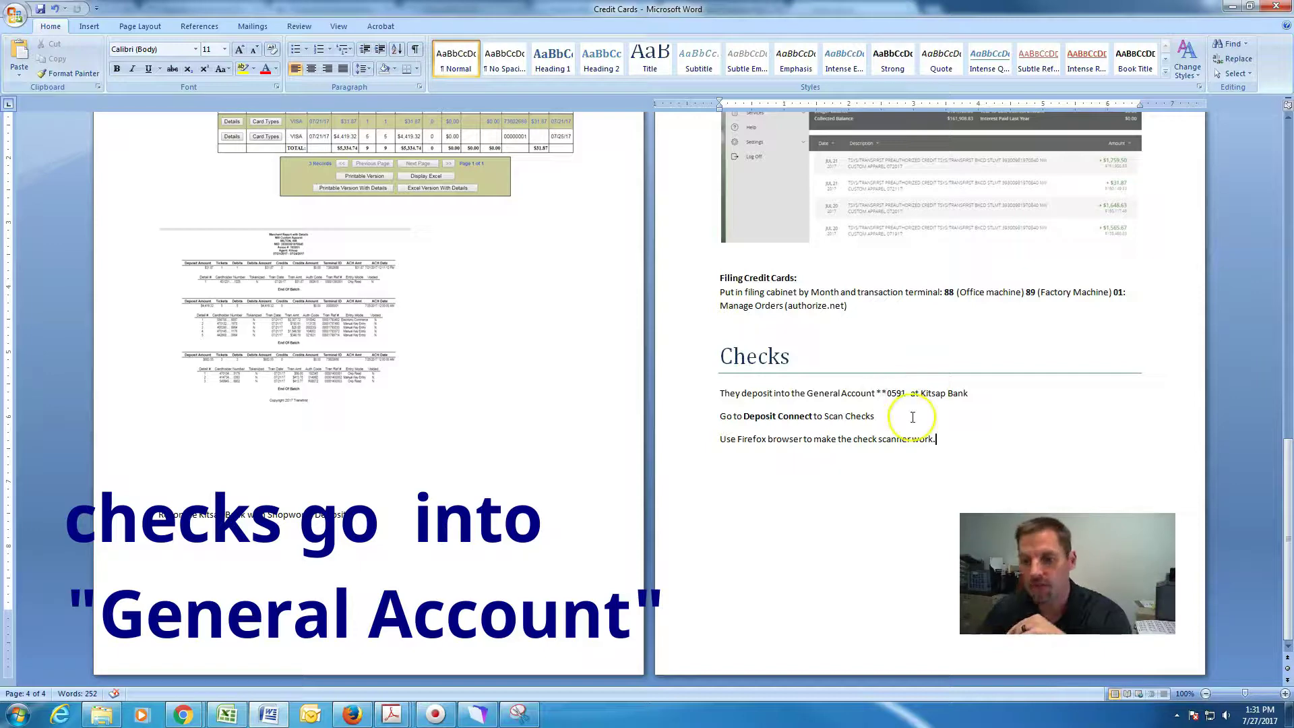
Highlight the 'Use Firefox browser' Checks note in Word, then bring Shopworks' Bank Accounts Home forward.
{"action": "left_click_drag", "start_coordinate": [938, 439], "coordinate": [732, 444]}
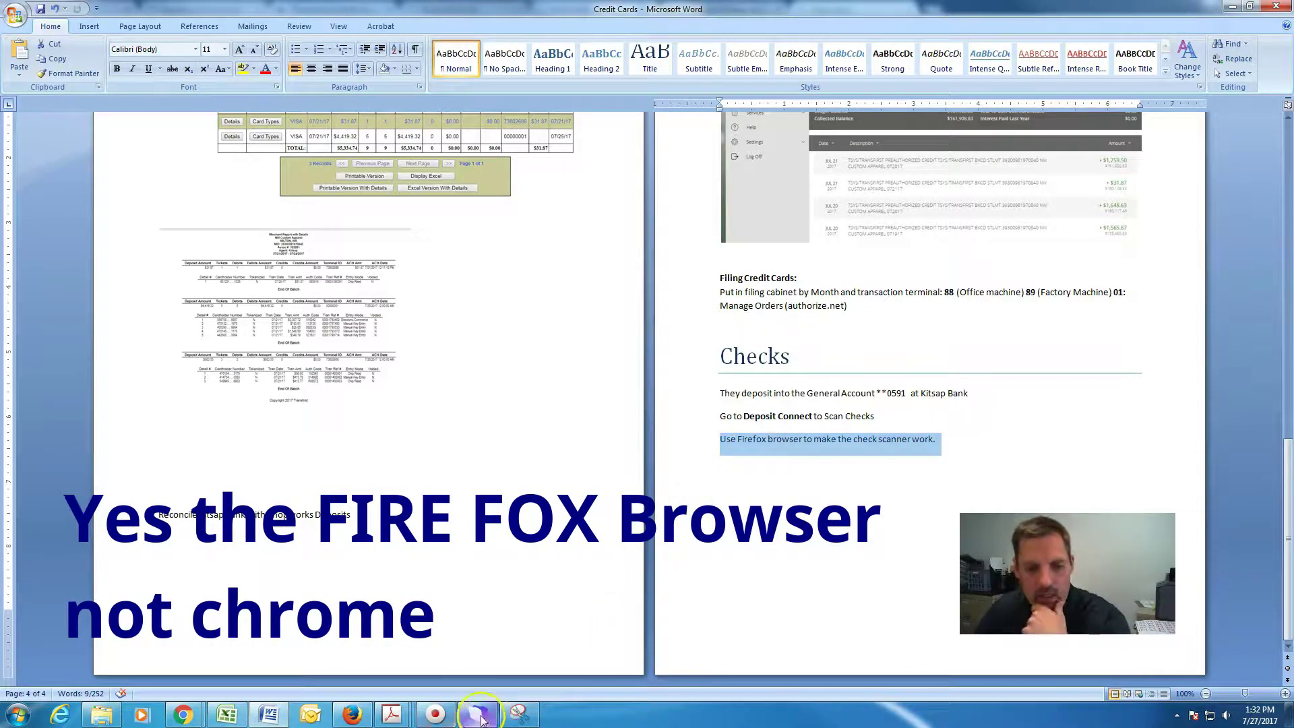
{"action": "left_click", "coordinate": [480, 714]}
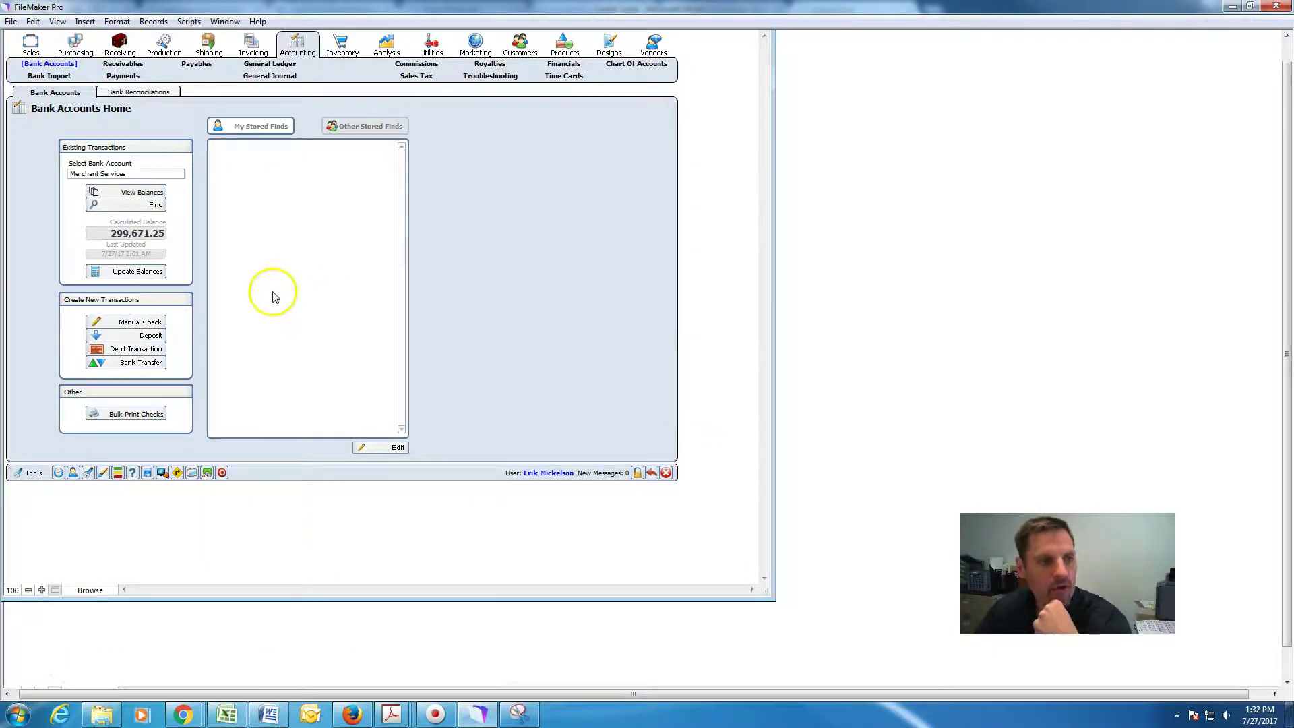
Start a new customer payment and look up the customer for order 100693.
{"action": "left_click", "coordinate": [122, 76]}
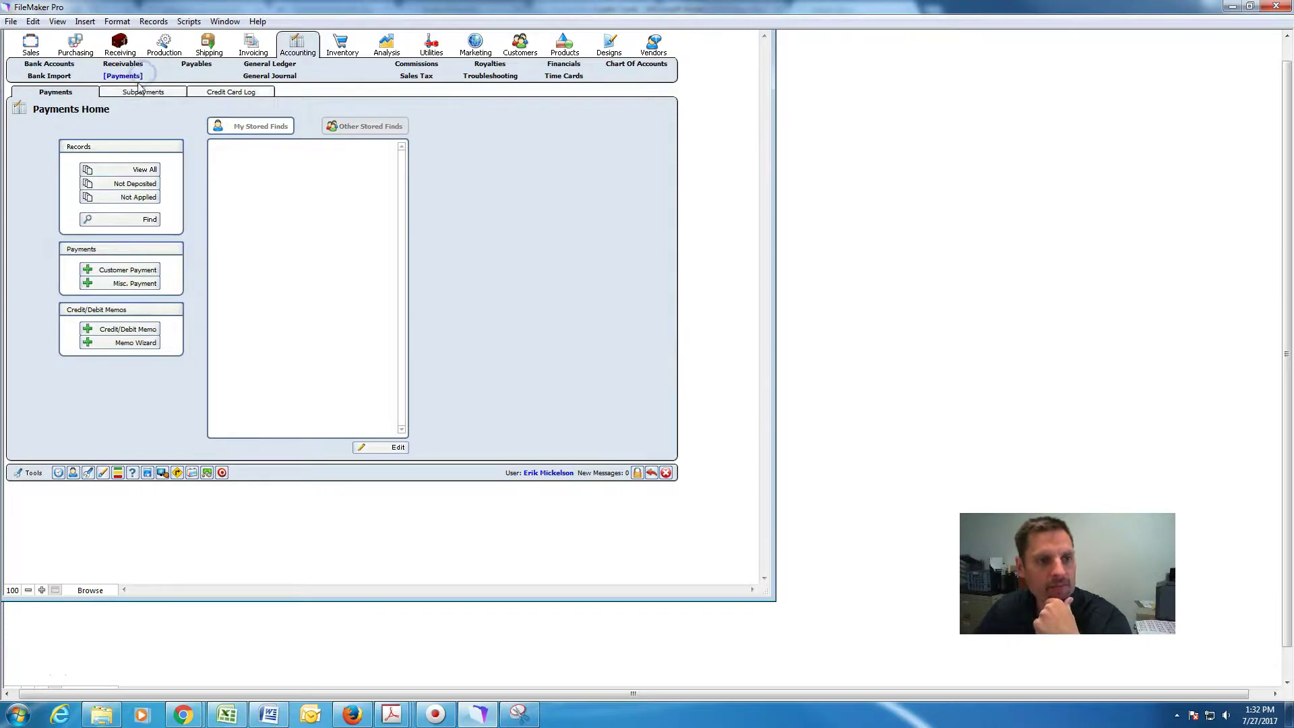
{"action": "left_click", "coordinate": [144, 268]}
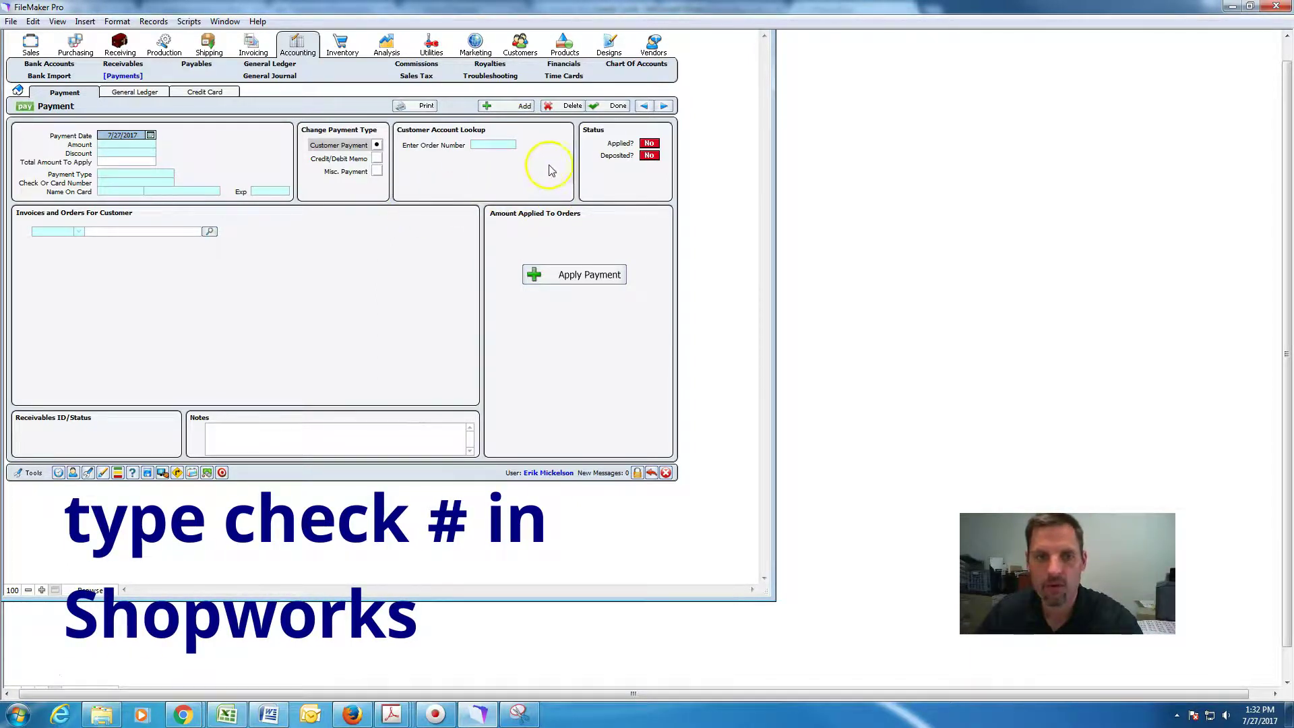
{"action": "left_click", "coordinate": [492, 145]}
{"action": "type", "text": "1"}
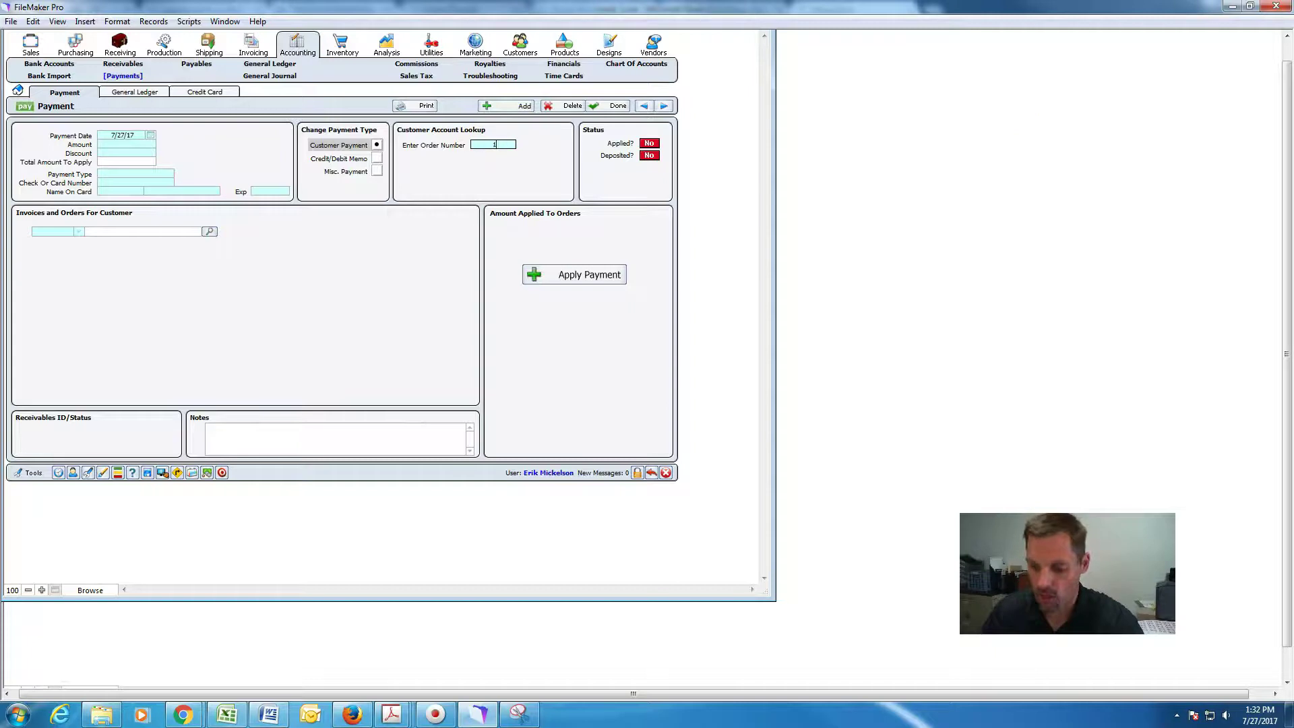
{"action": "type", "text": "00693"}
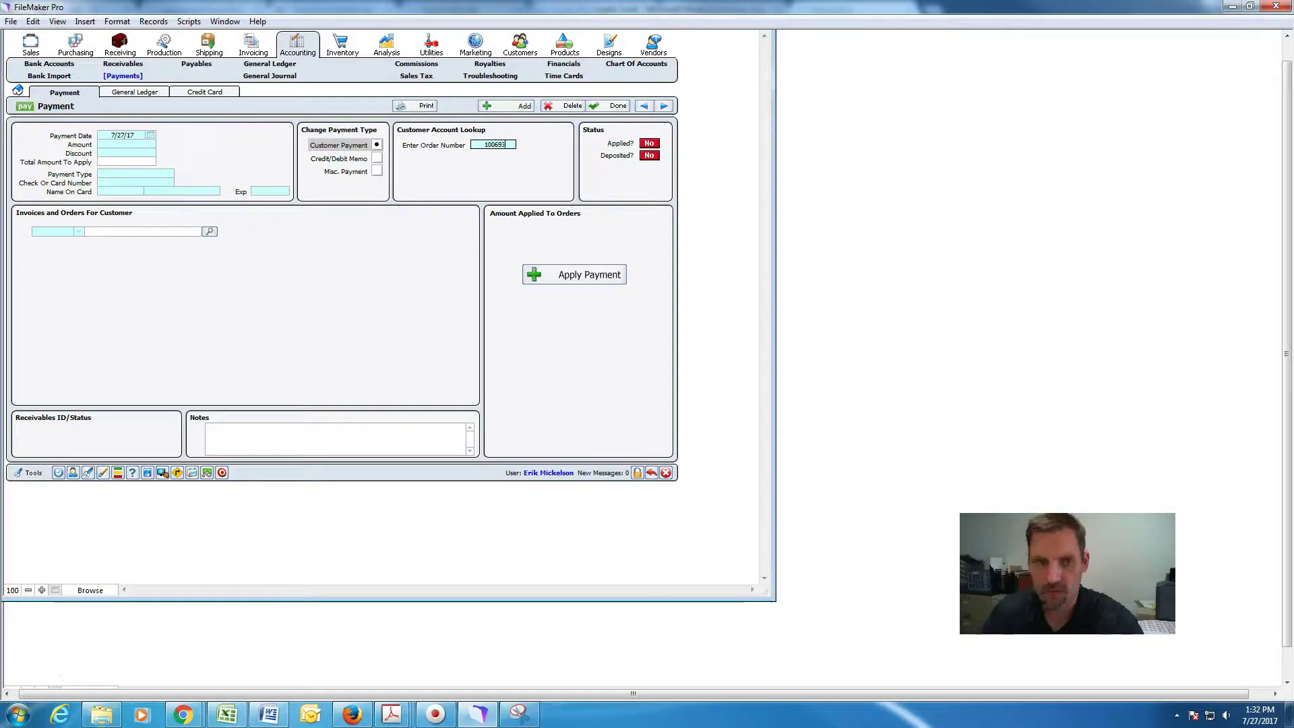
{"action": "key", "text": "Return"}
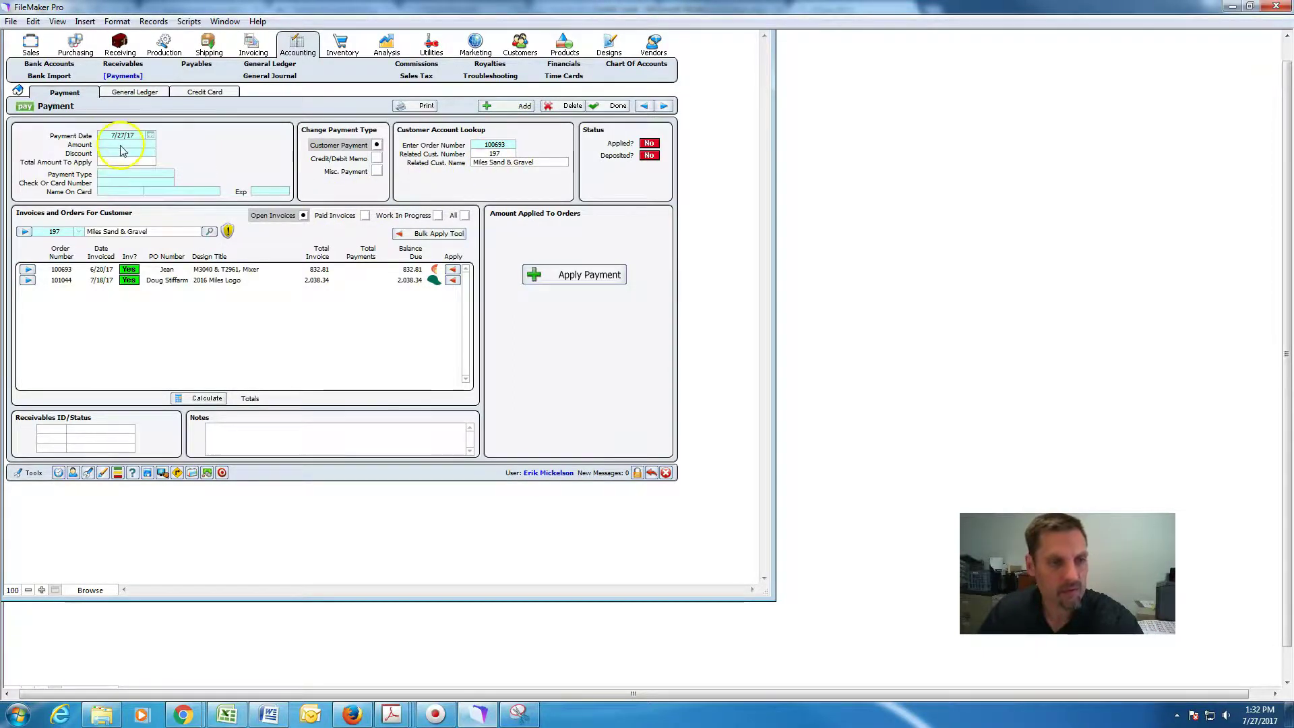
Record an 832.81 check payment, number 209366, and apply it to order 100693.
{"action": "left_click", "coordinate": [125, 144]}
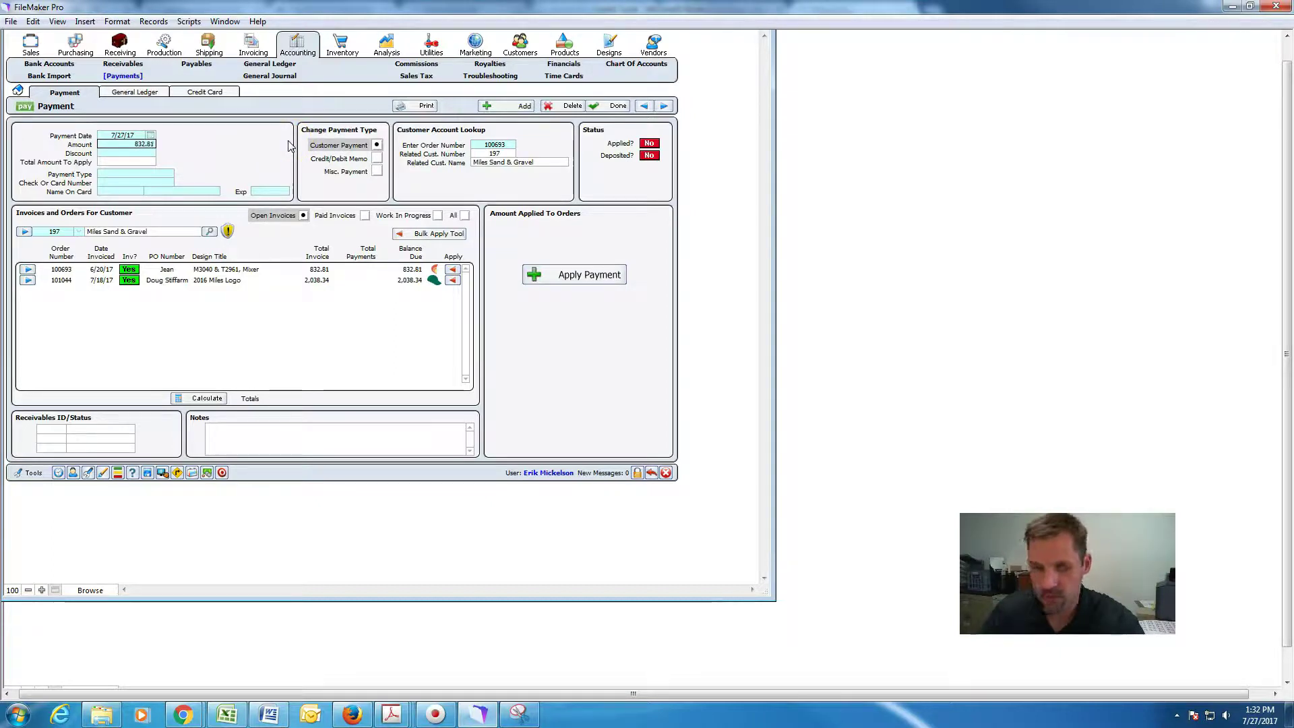
{"action": "left_click", "coordinate": [225, 158]}
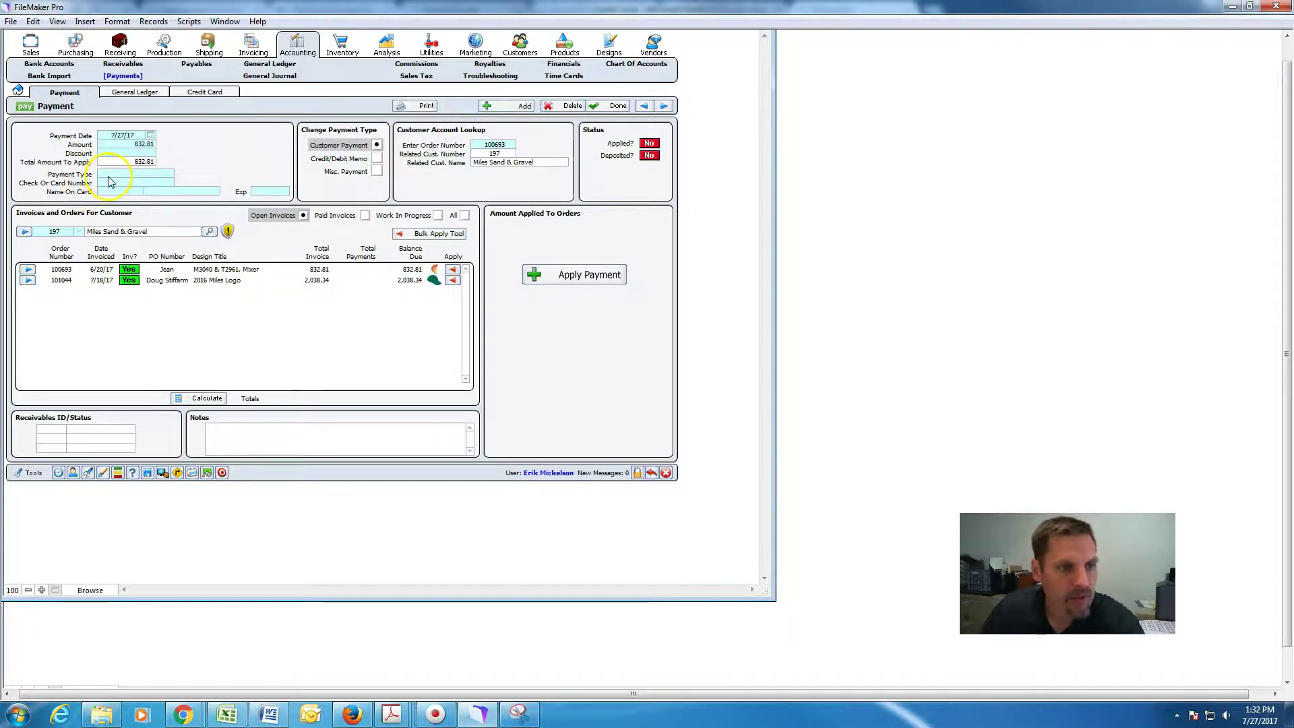
{"action": "left_click", "coordinate": [108, 175]}
{"action": "left_click", "coordinate": [112, 211]}
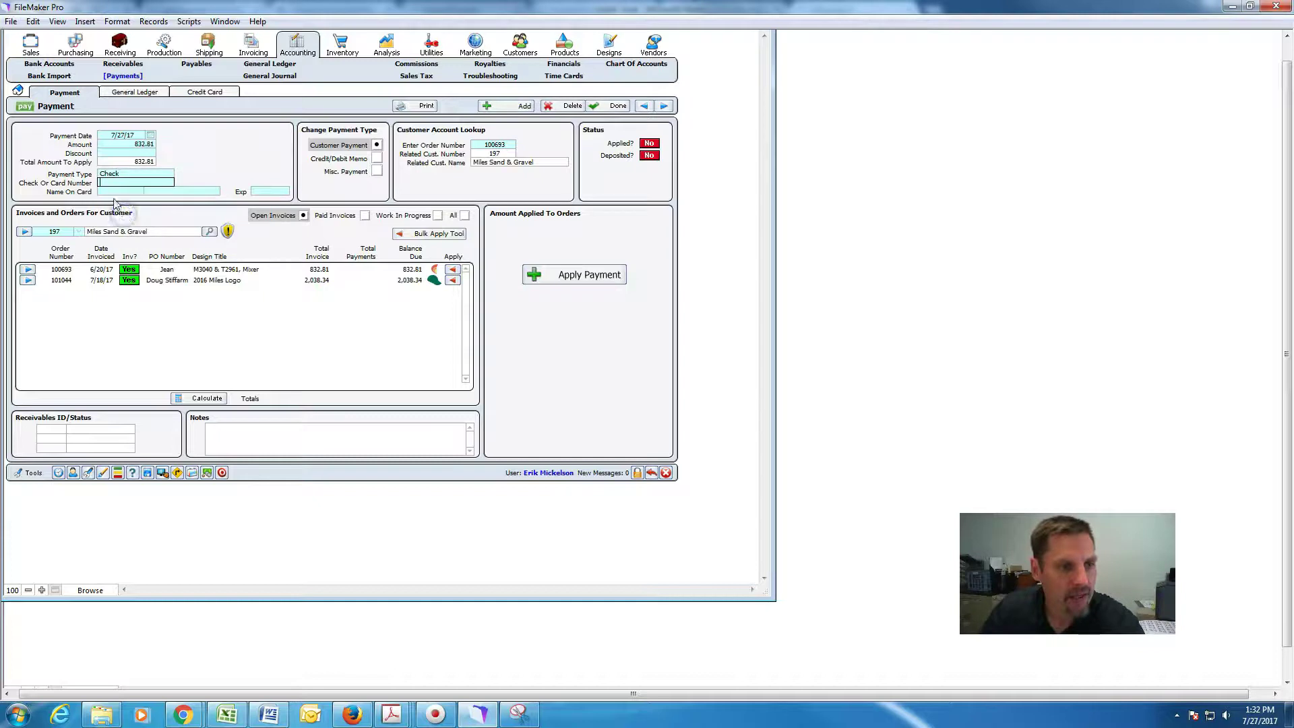
{"action": "left_click", "coordinate": [113, 182]}
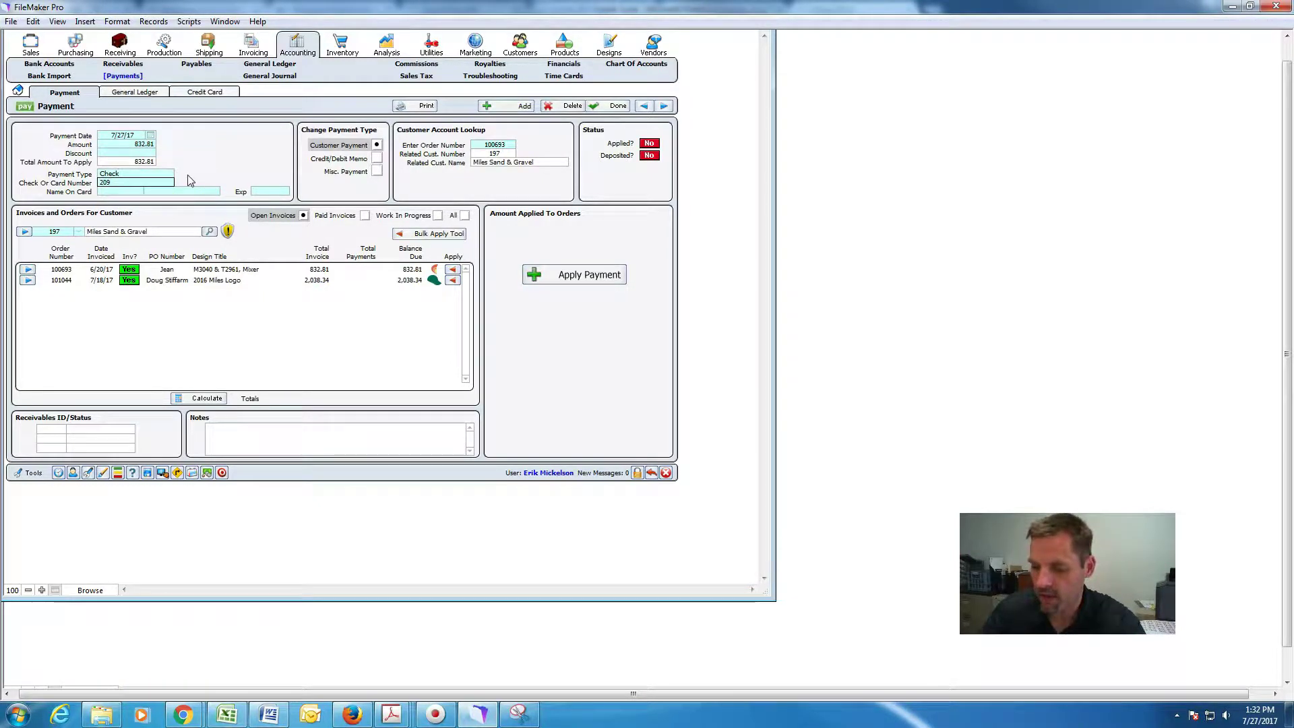
{"action": "left_click", "coordinate": [189, 181]}
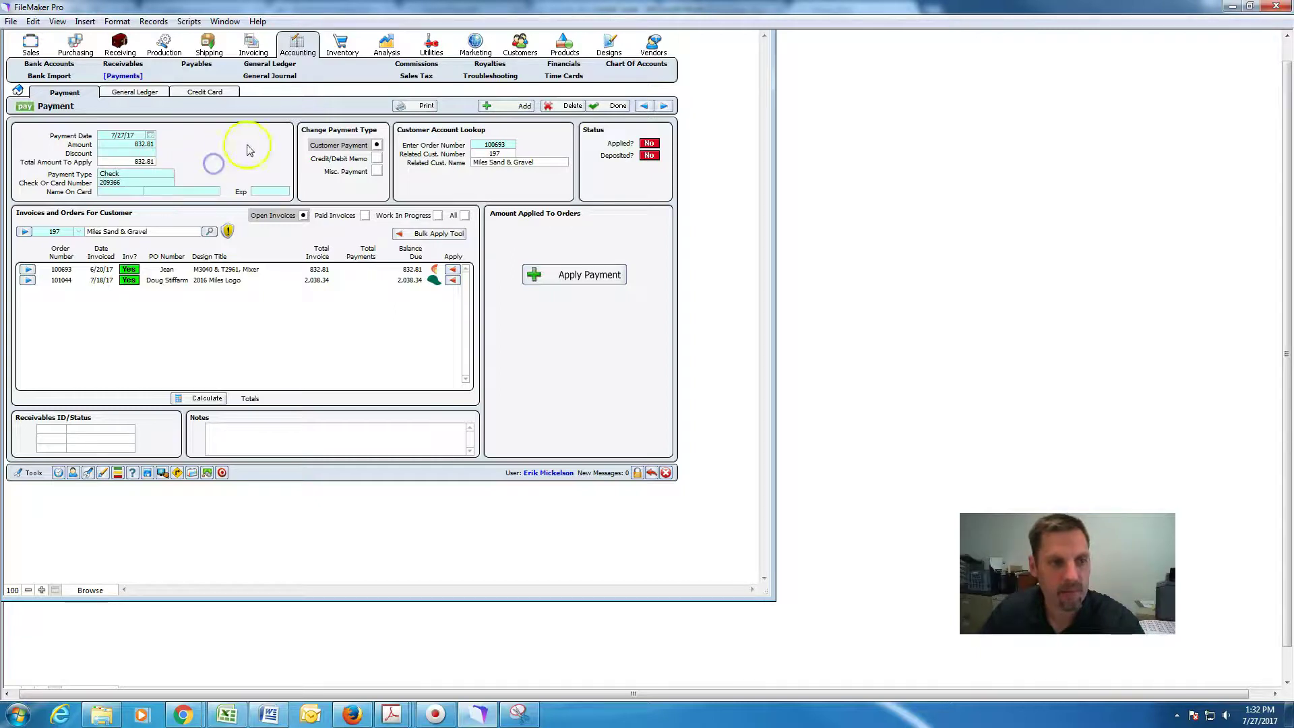
{"action": "left_click", "coordinate": [455, 270]}
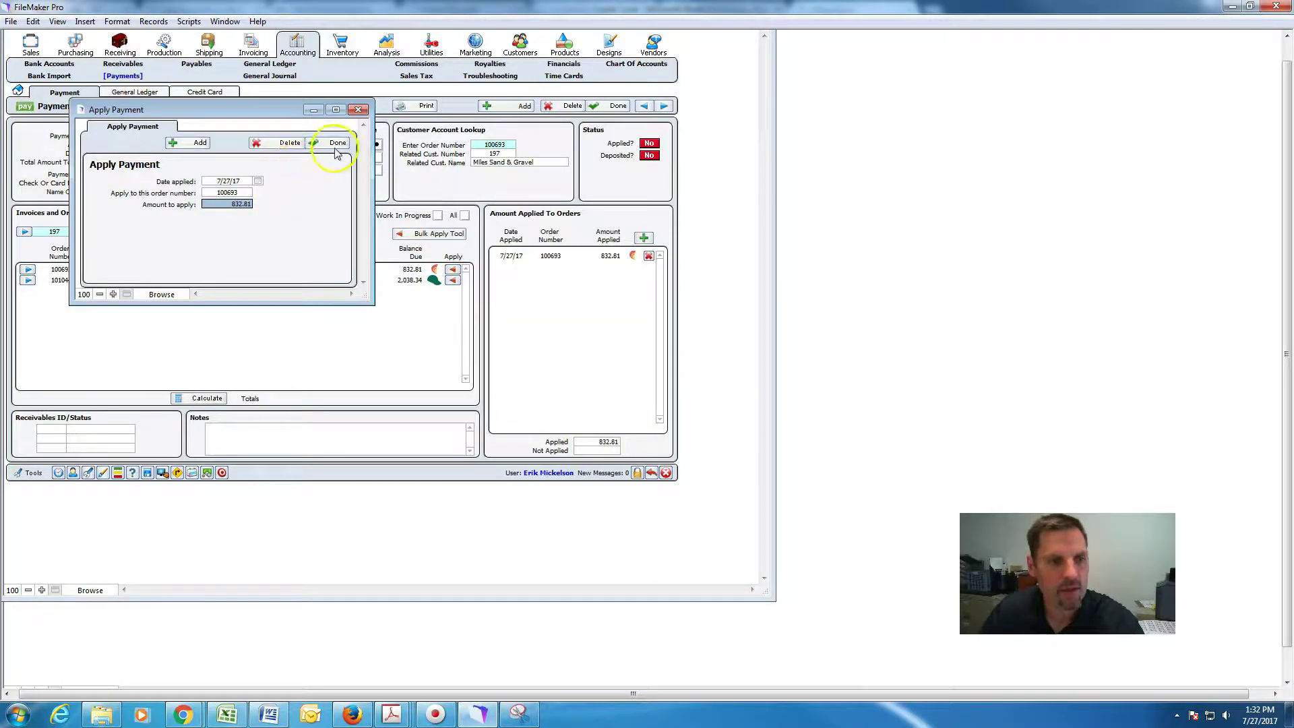
{"action": "left_click", "coordinate": [334, 143]}
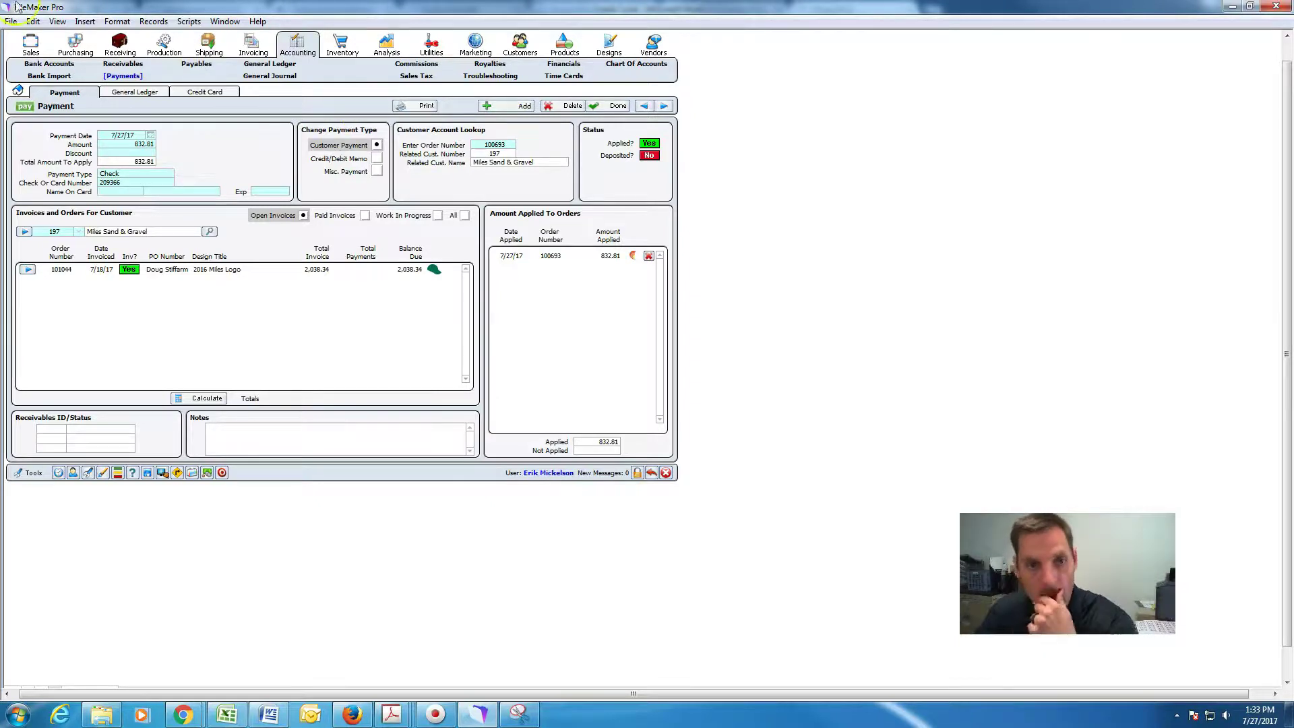
Open a new payment record and look up the customer for order 101161.
{"action": "left_click", "coordinate": [524, 105]}
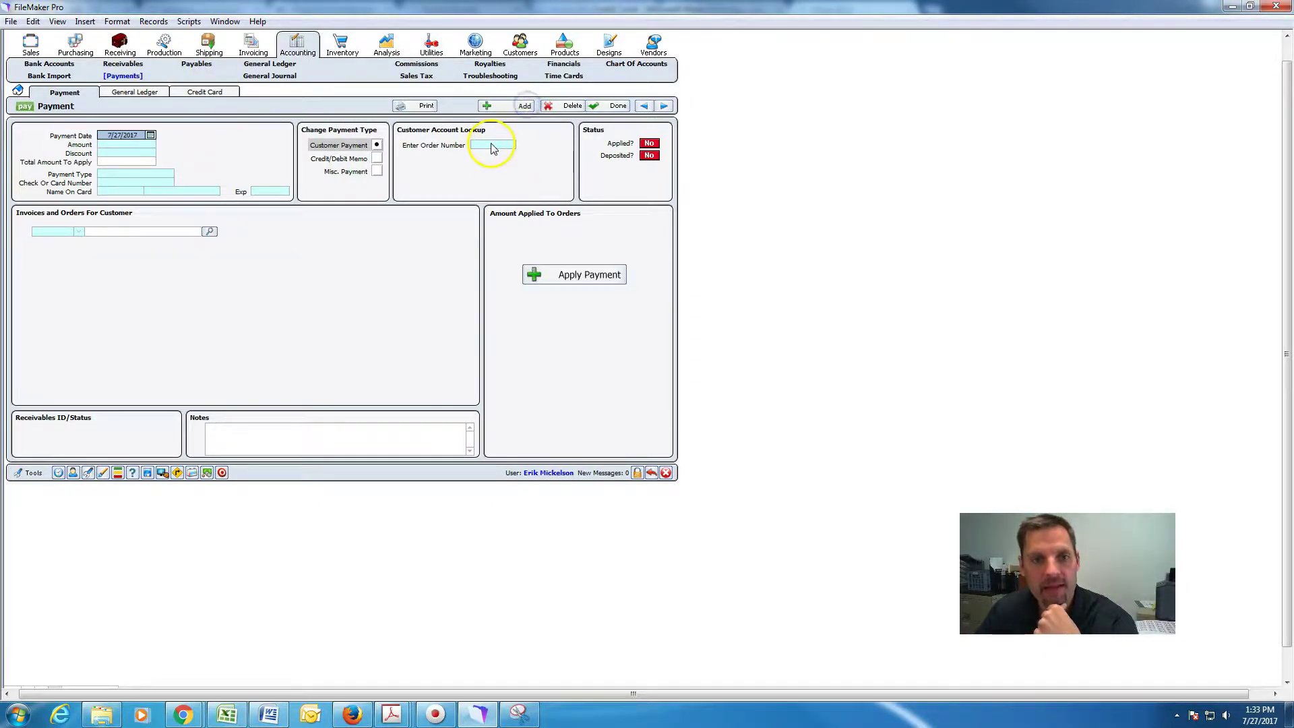
{"action": "left_click", "coordinate": [491, 147]}
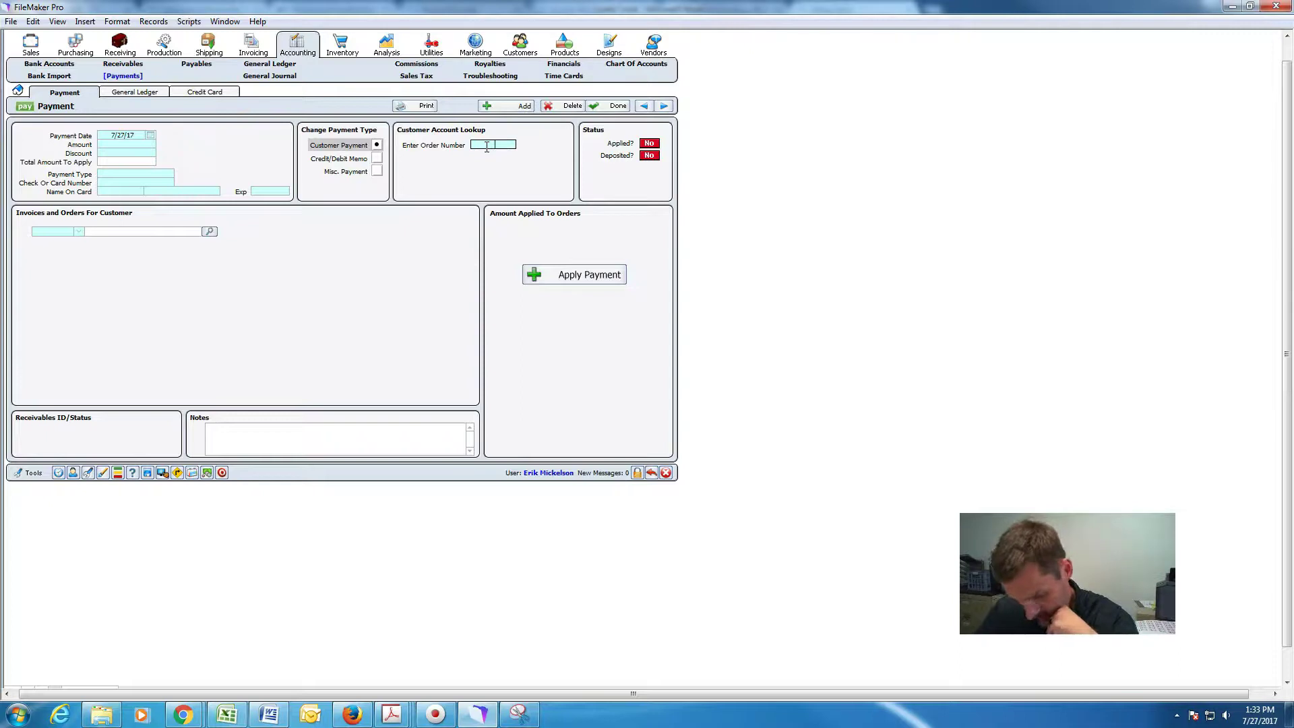
{"action": "left_click", "coordinate": [481, 138]}
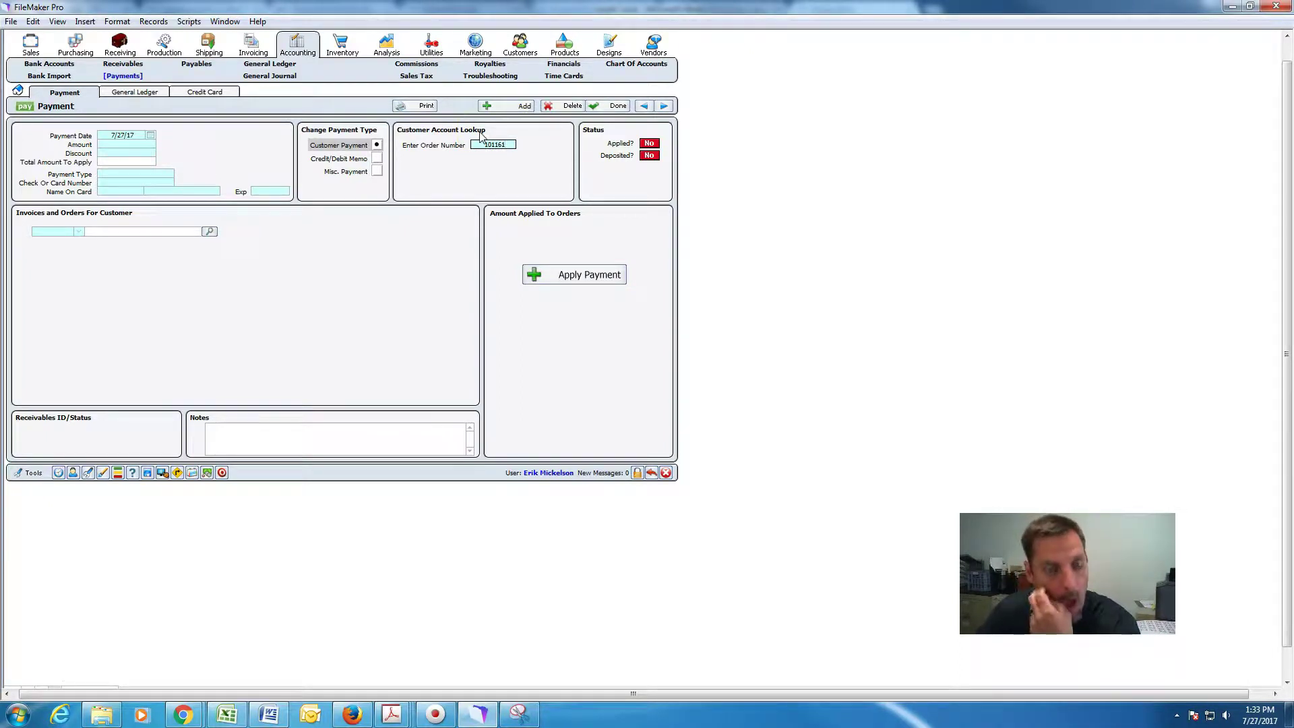
{"action": "left_click", "coordinate": [529, 177]}
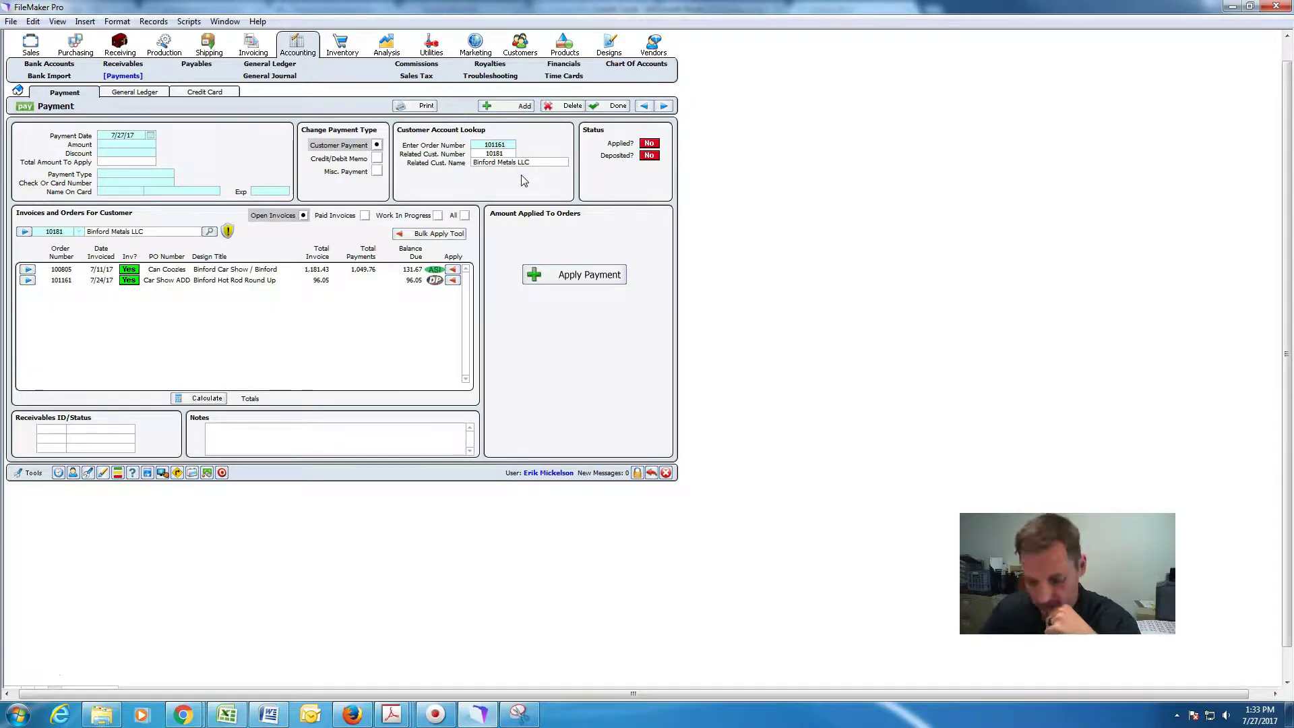
Enter a 96.05 check payment with check number 27041.
{"action": "left_click", "coordinate": [141, 149]}
{"action": "left_click", "coordinate": [139, 144]}
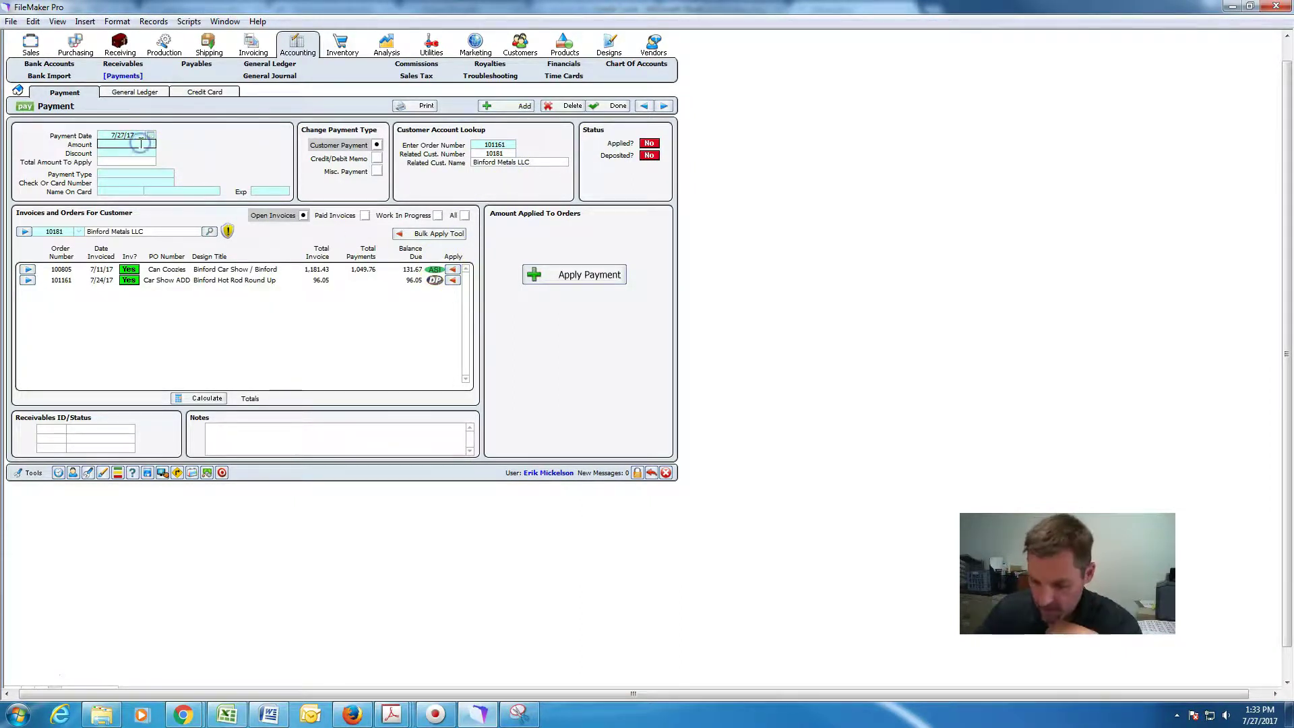
{"action": "type", "text": "36.05"}
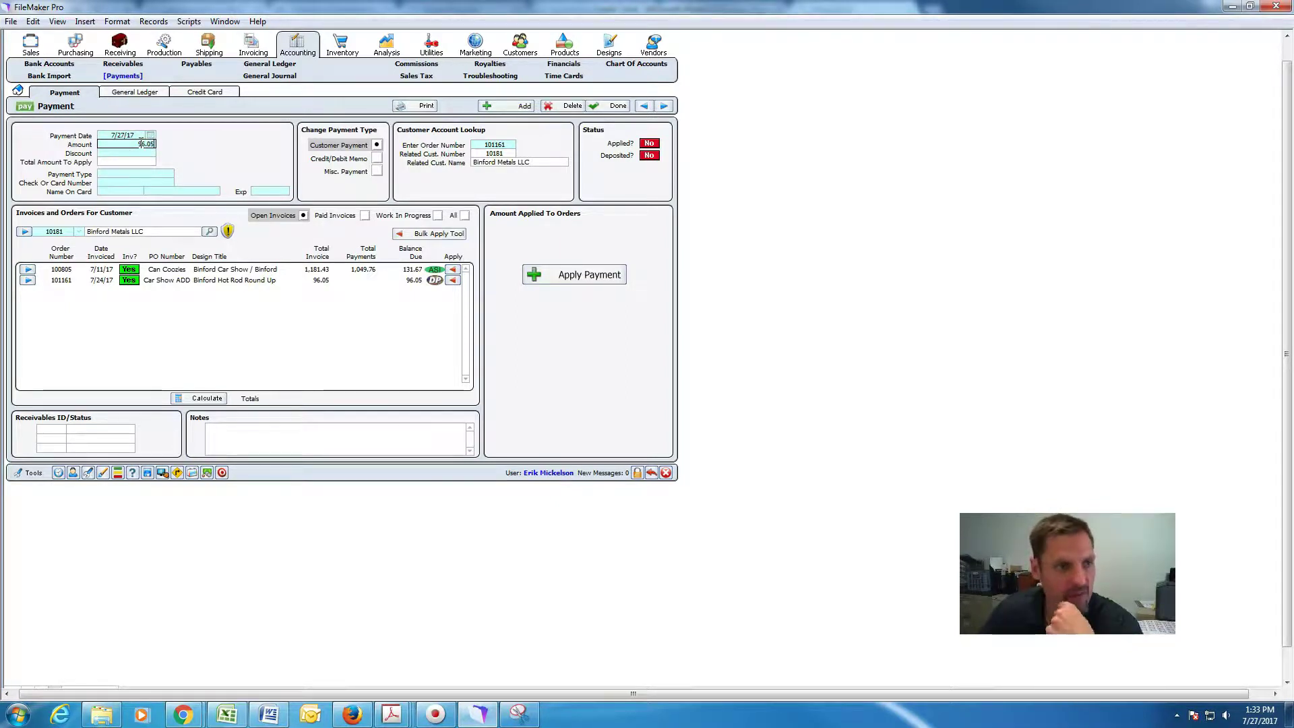
{"action": "left_click", "coordinate": [134, 174]}
{"action": "left_click", "coordinate": [120, 214]}
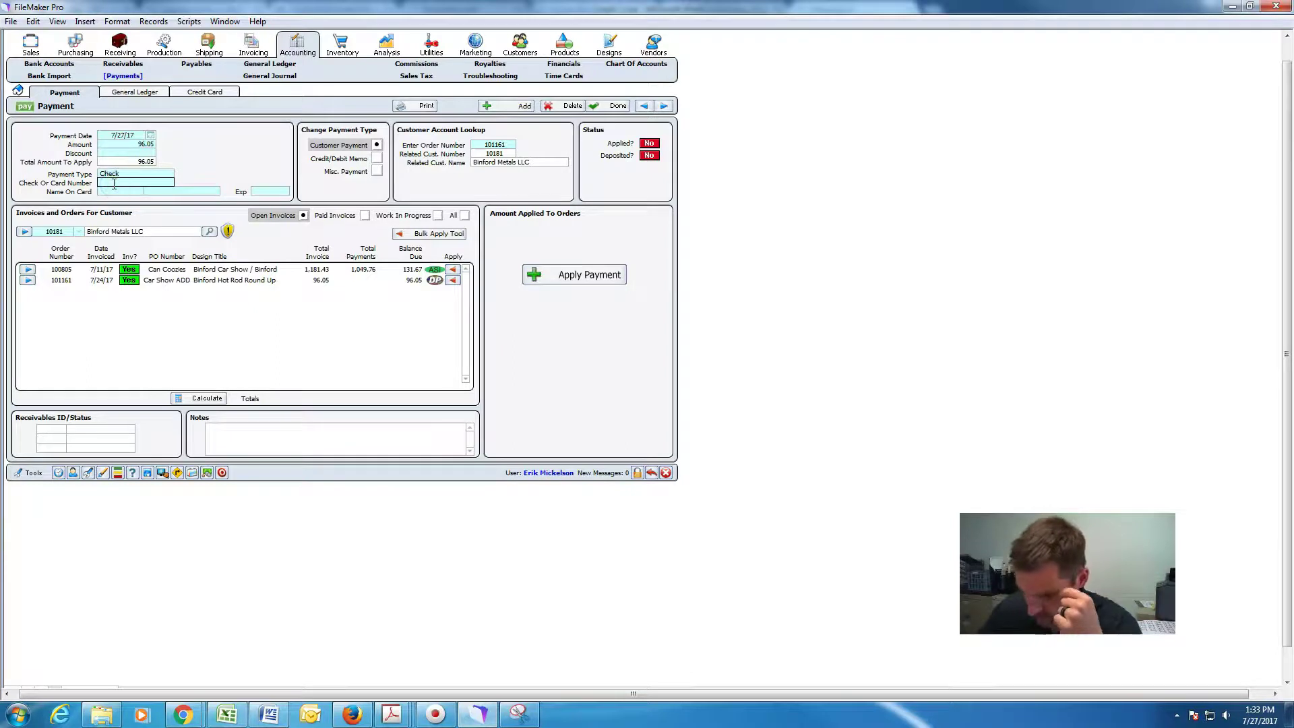
{"action": "type", "text": "27041"}
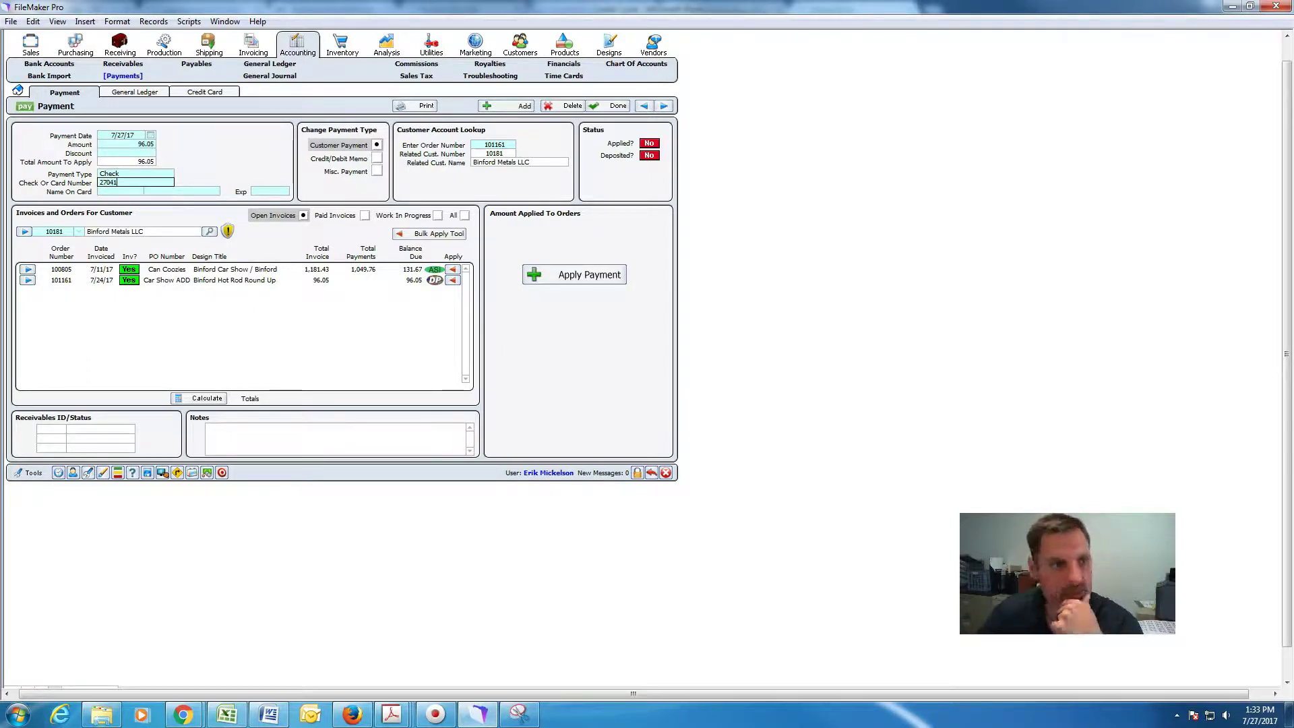
{"action": "left_click", "coordinate": [261, 138]}
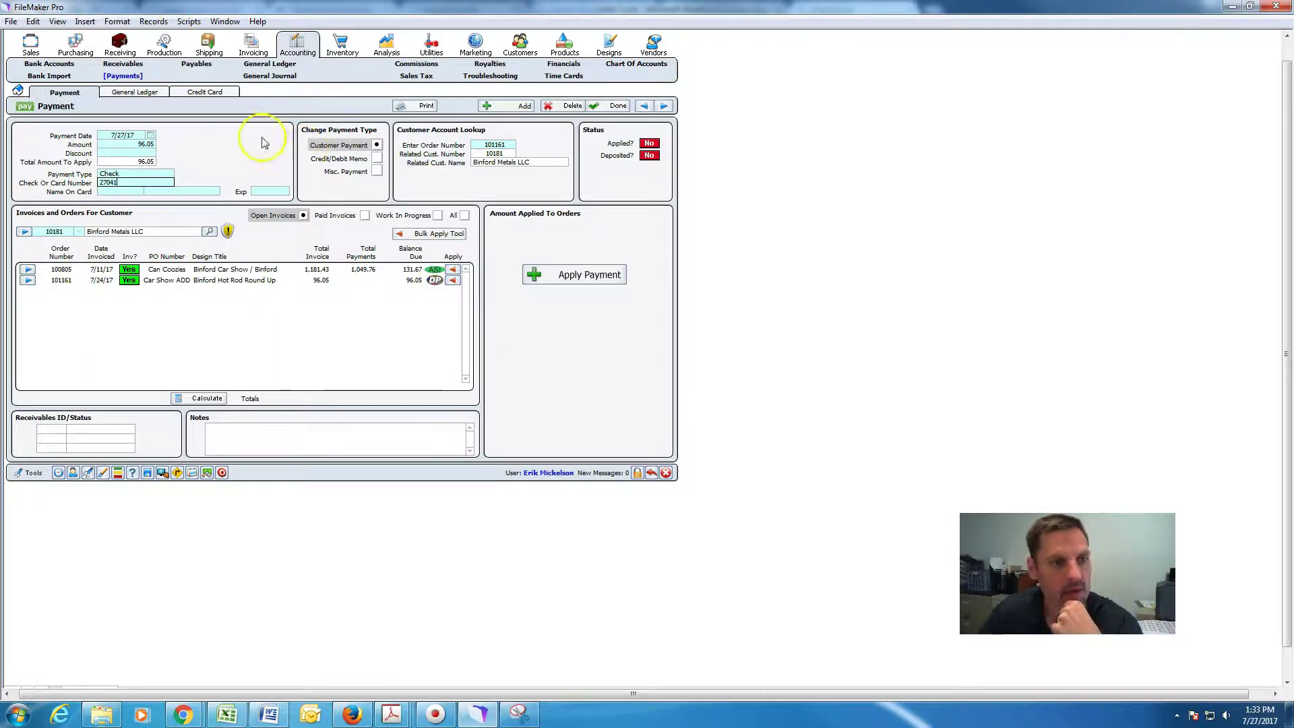
Apply the 96.05 check to order 101161, then start another blank payment record.
{"action": "left_click", "coordinate": [453, 282]}
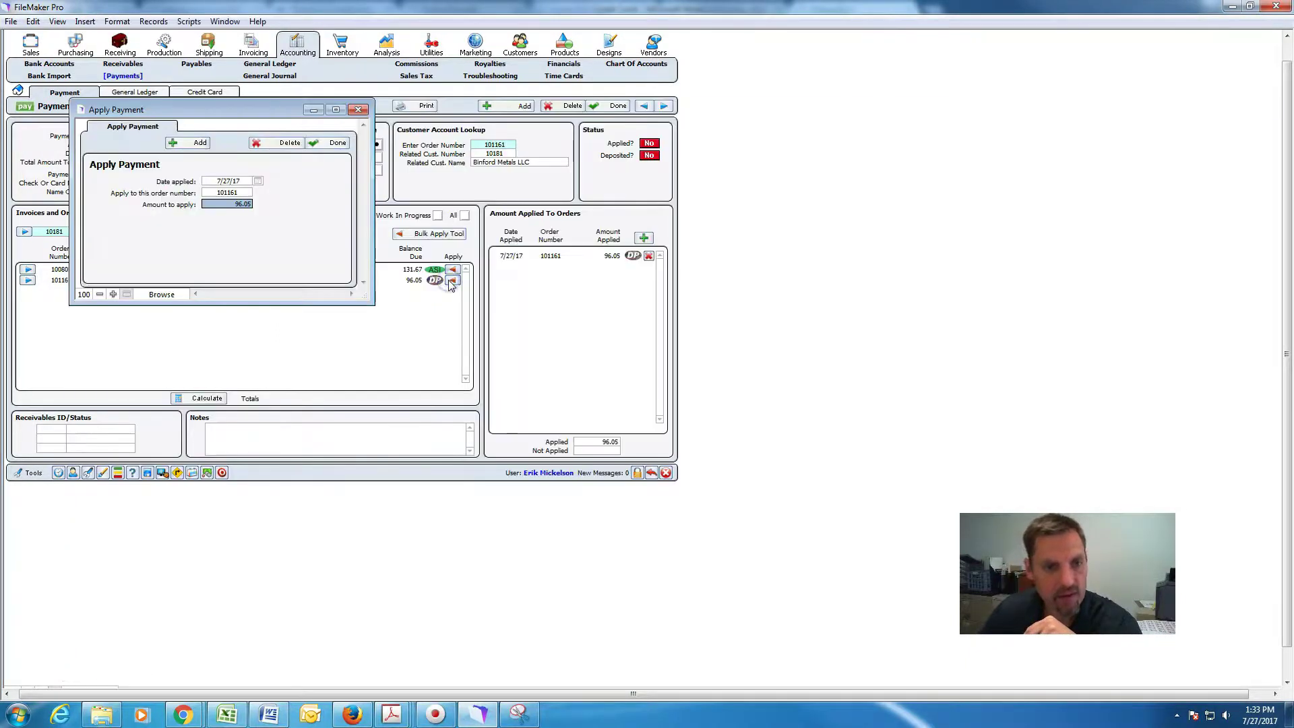
{"action": "left_click", "coordinate": [328, 146]}
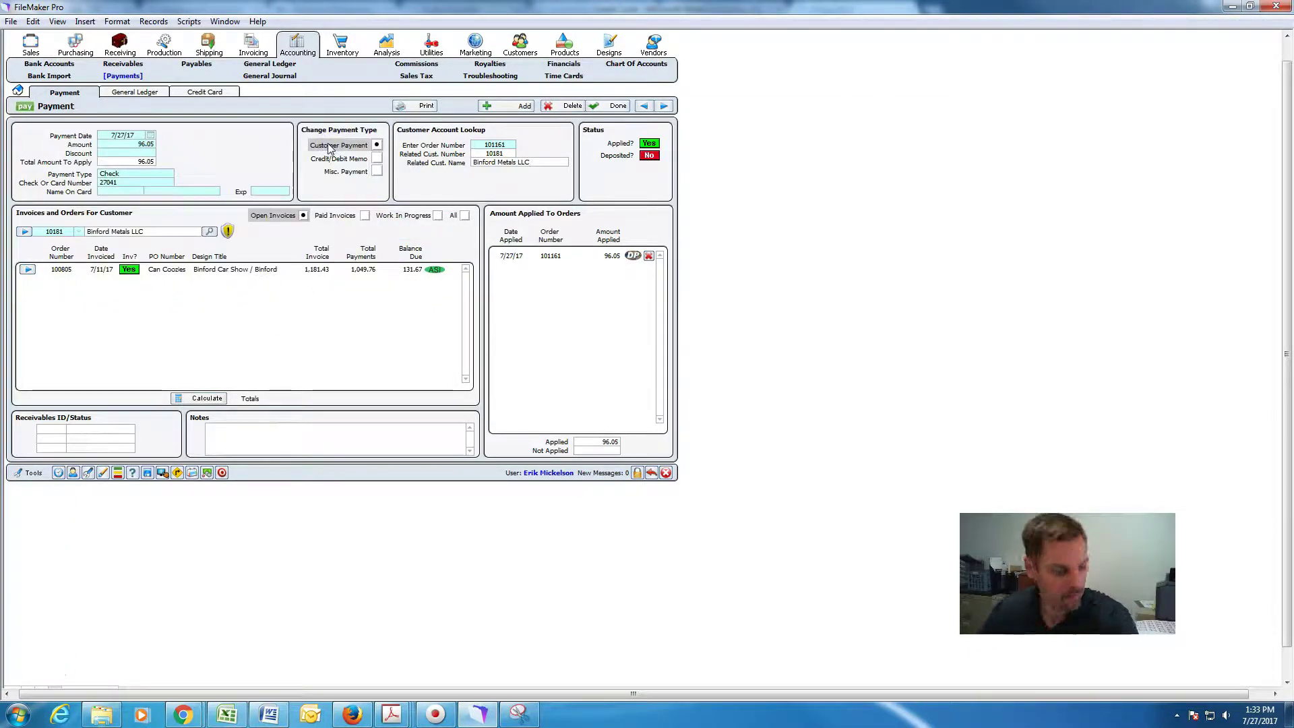
{"action": "left_click", "coordinate": [301, 157]}
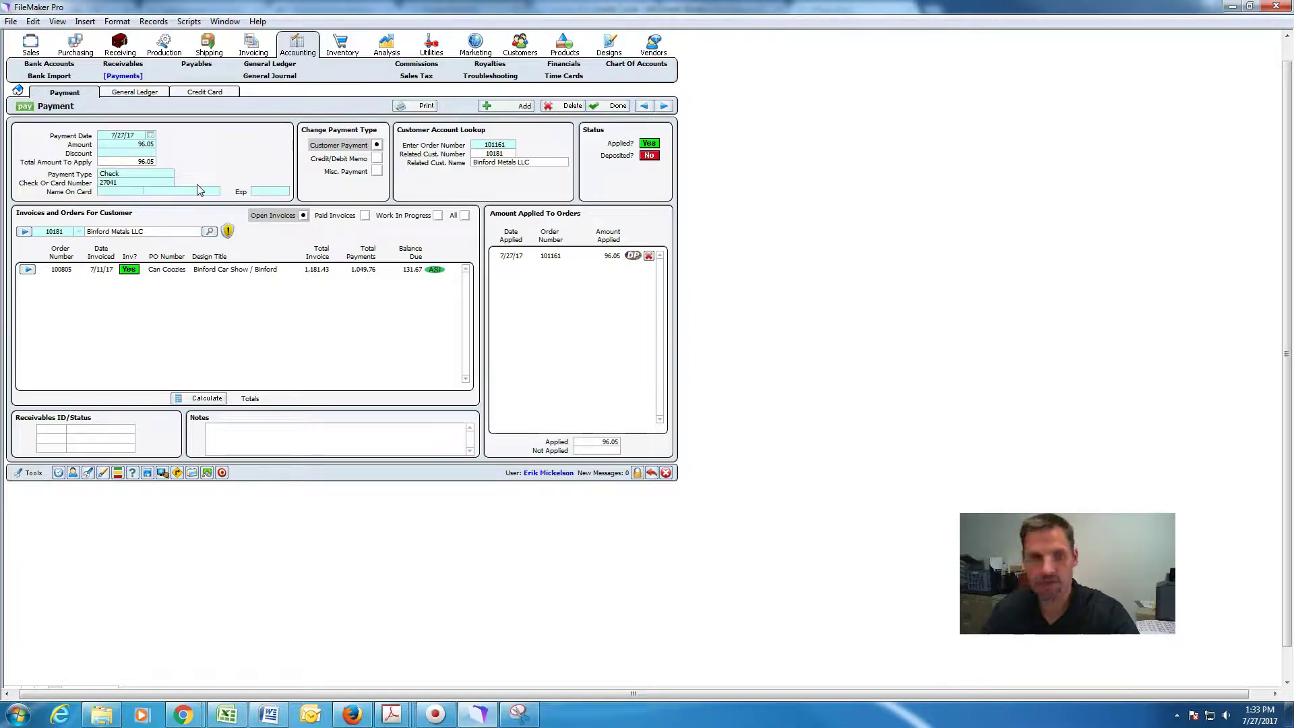
{"action": "left_click", "coordinate": [501, 106]}
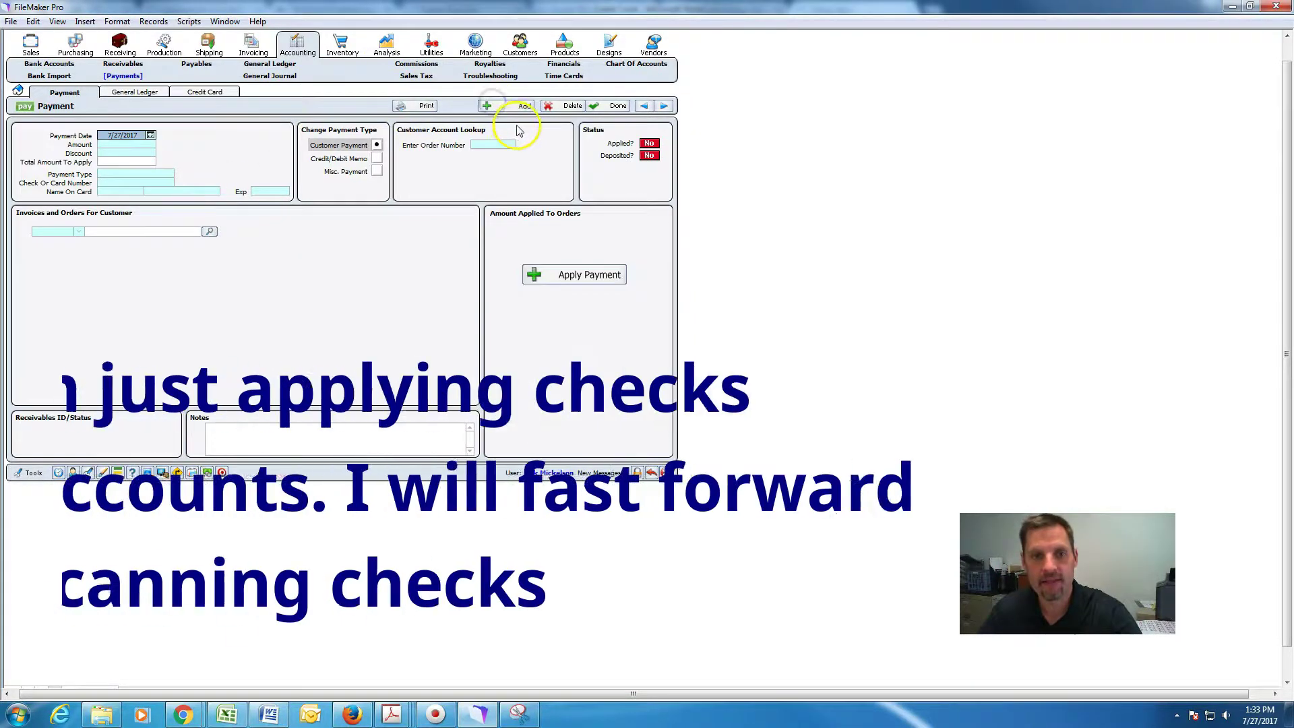
{"action": "left_click", "coordinate": [494, 145]}
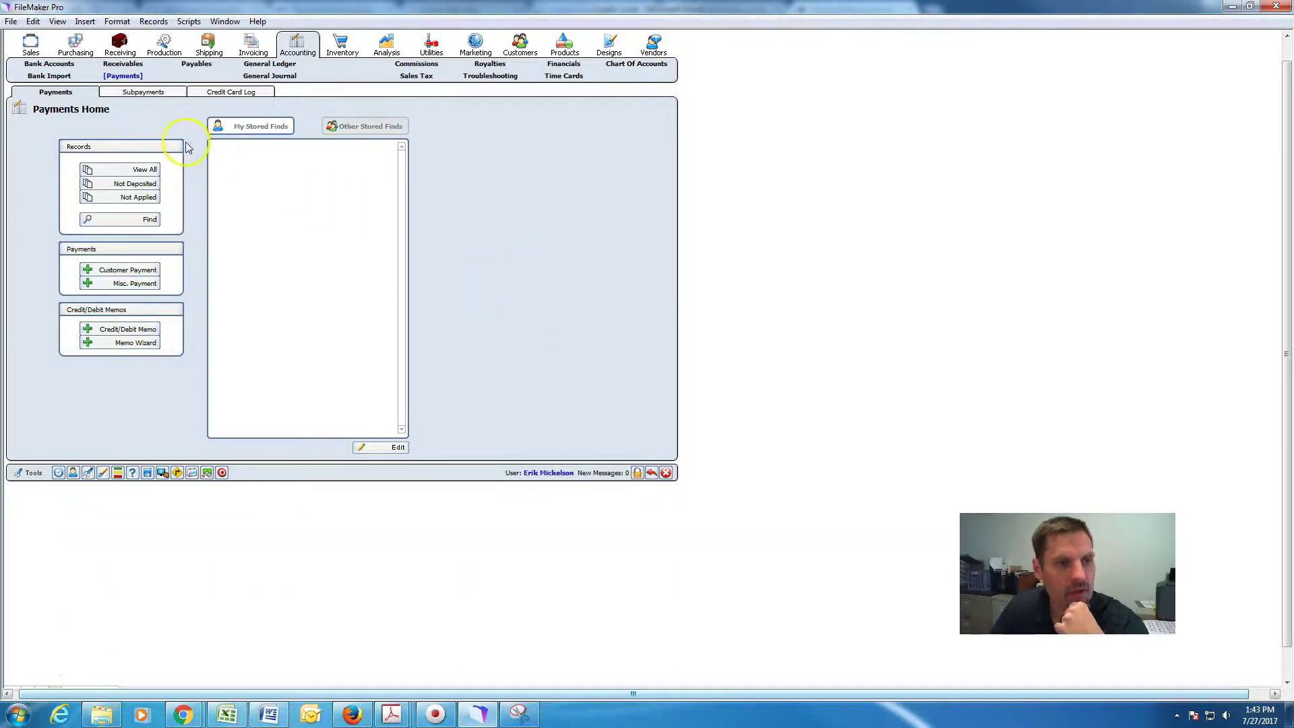
Start a bank deposit to 1002 Gen Acct - 591 and list its 12 payments.
{"action": "left_click", "coordinate": [49, 63]}
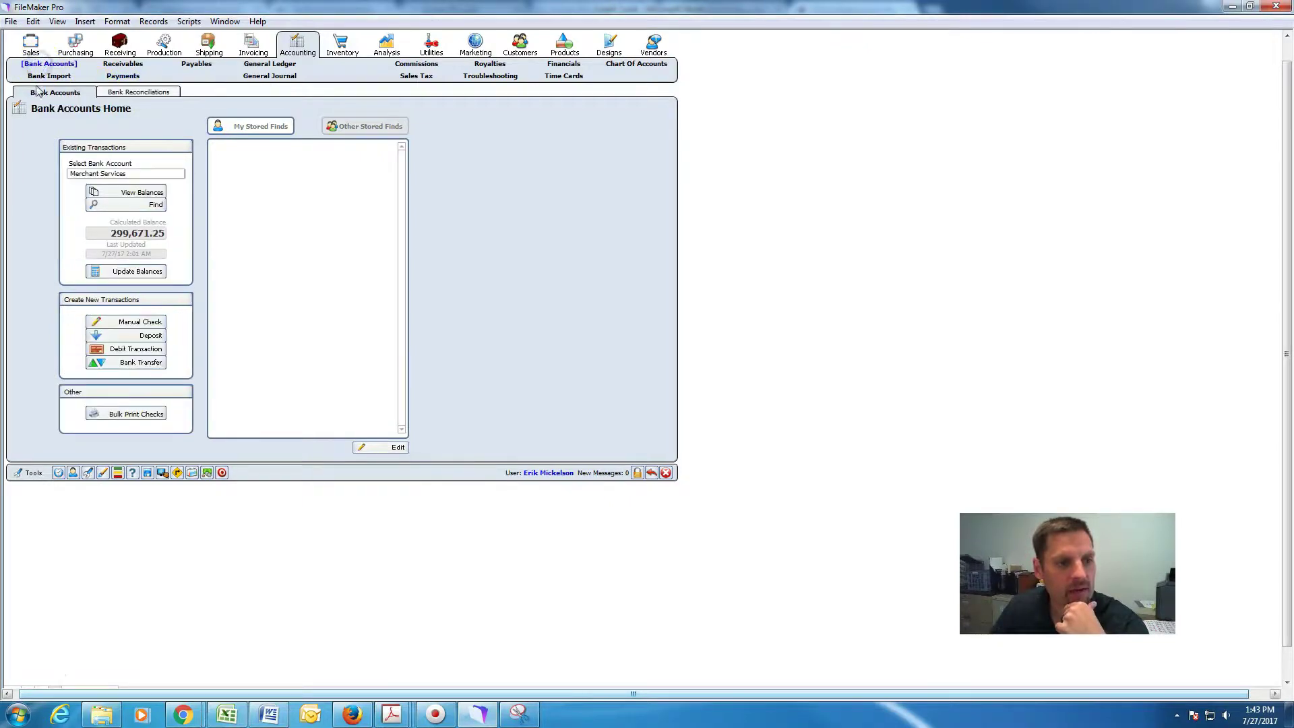
{"action": "left_click", "coordinate": [151, 336]}
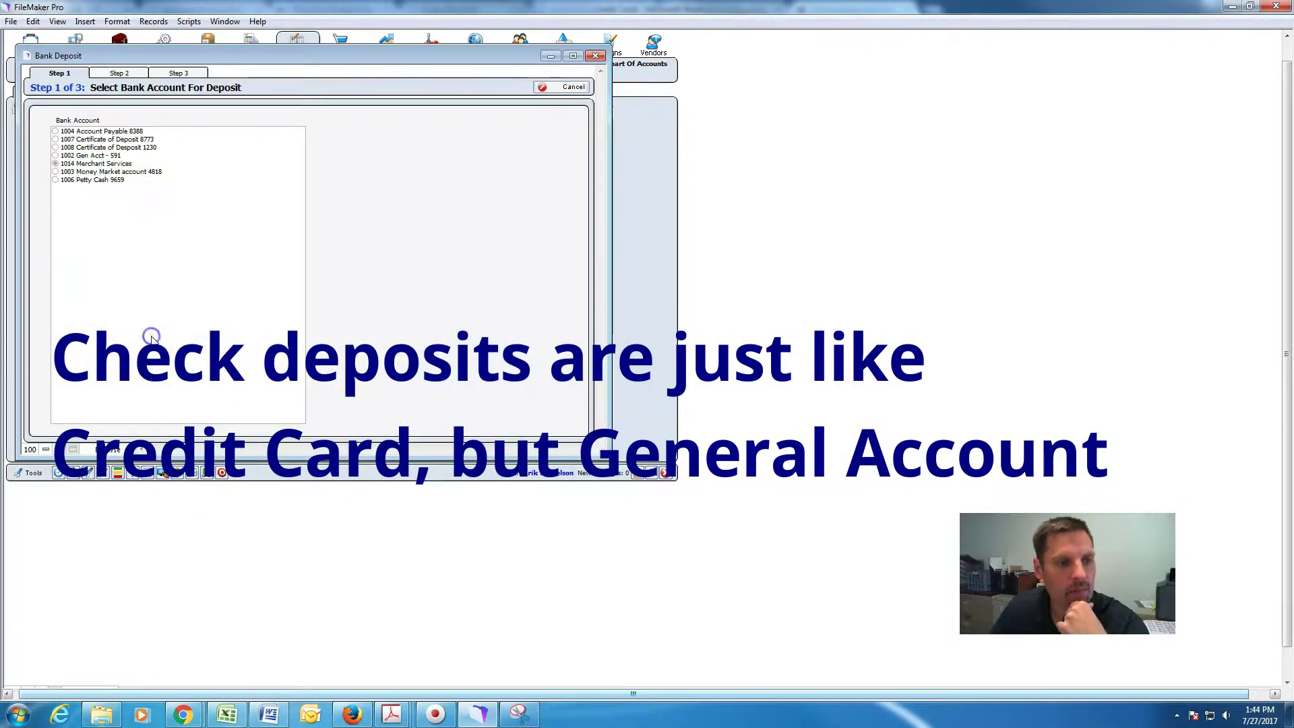
{"action": "left_click", "coordinate": [56, 155]}
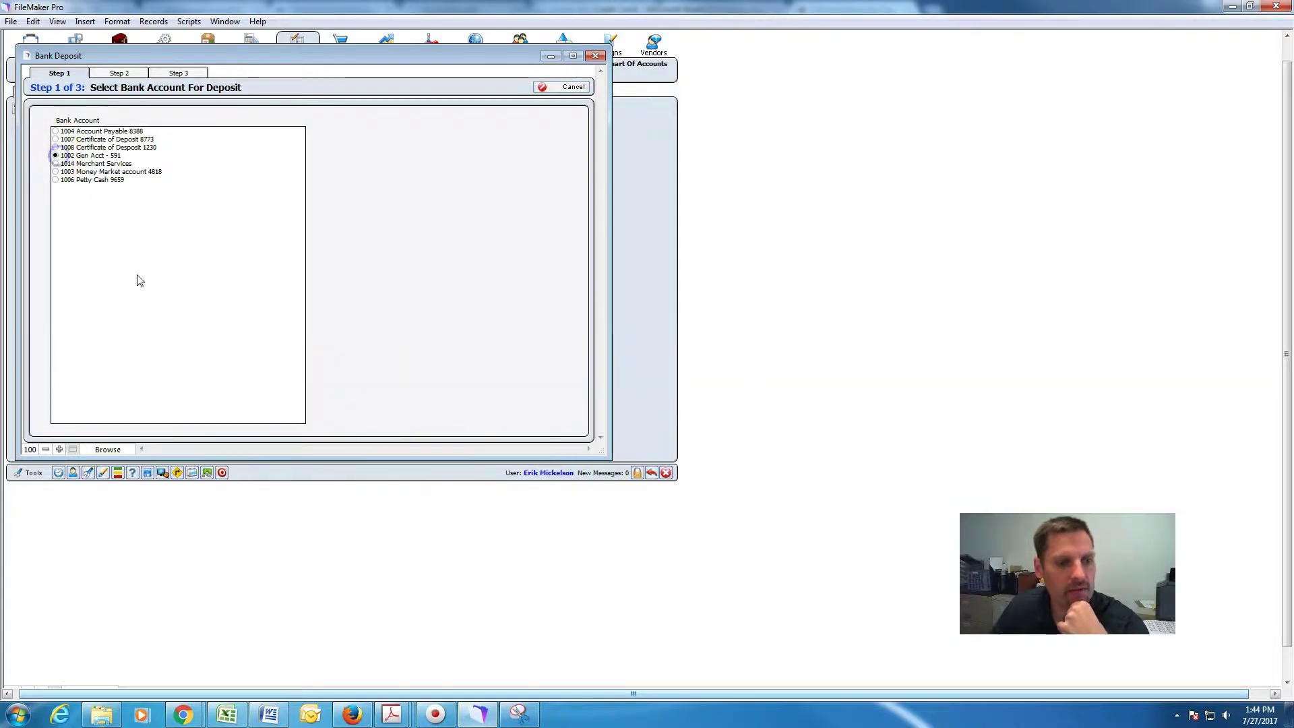
{"action": "left_click", "coordinate": [268, 714]}
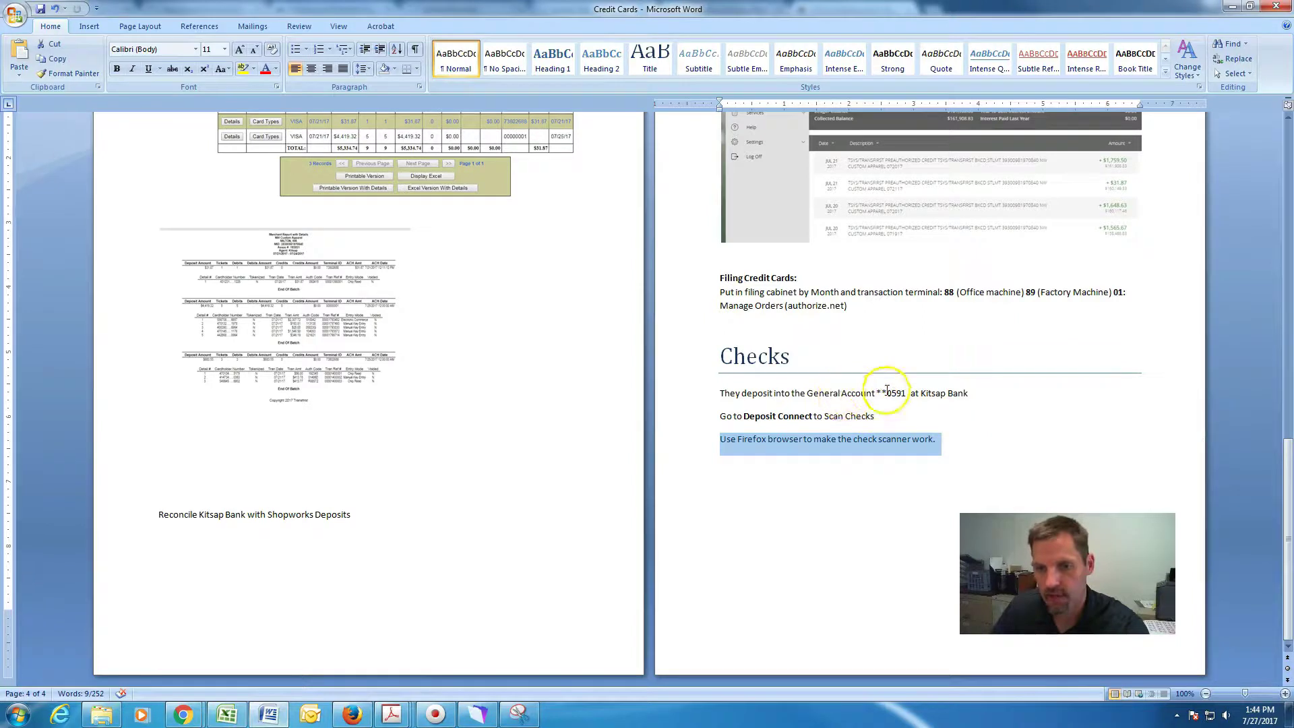
{"action": "left_click", "coordinate": [486, 720]}
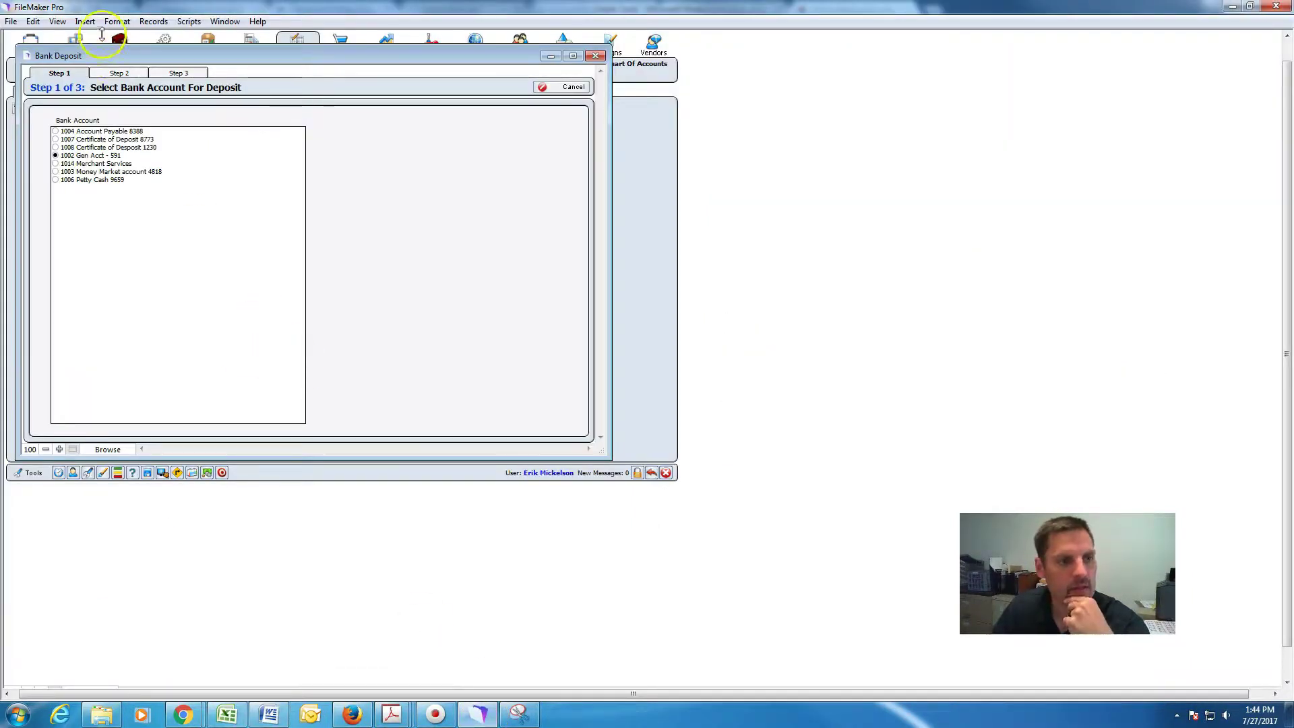
{"action": "left_click", "coordinate": [119, 73]}
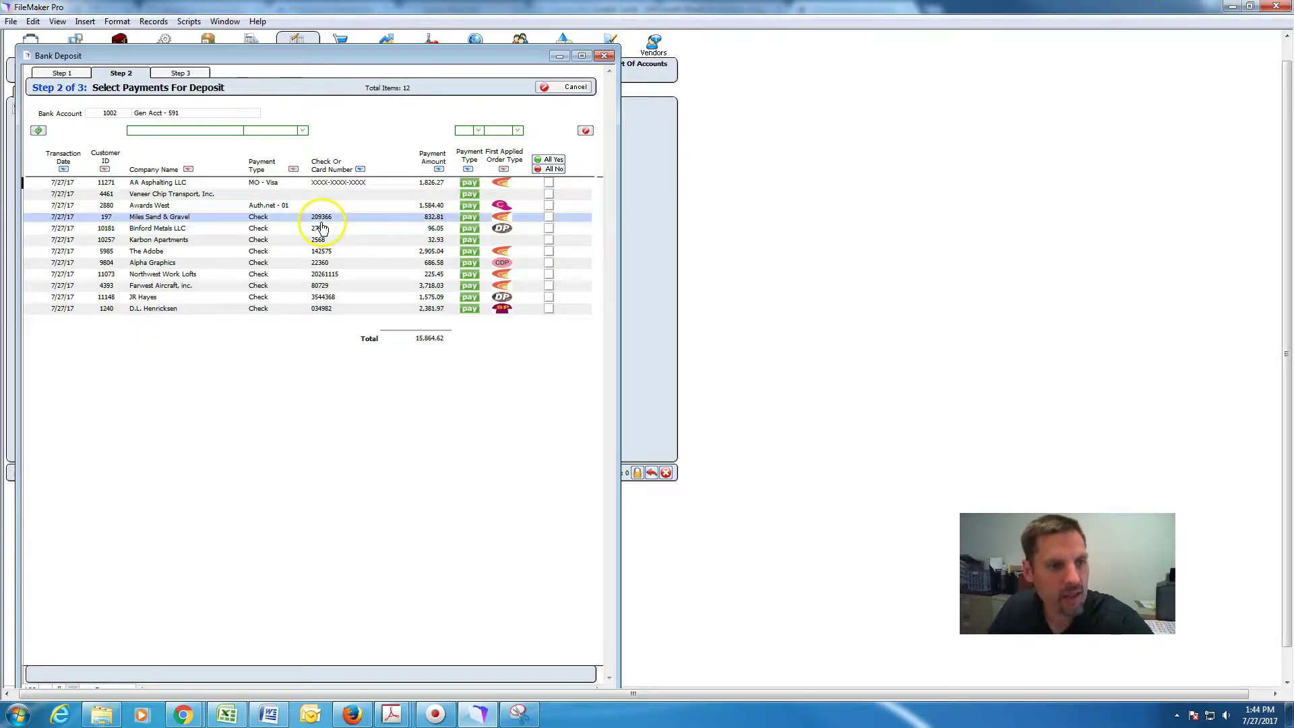
{"action": "left_click", "coordinate": [549, 216]}
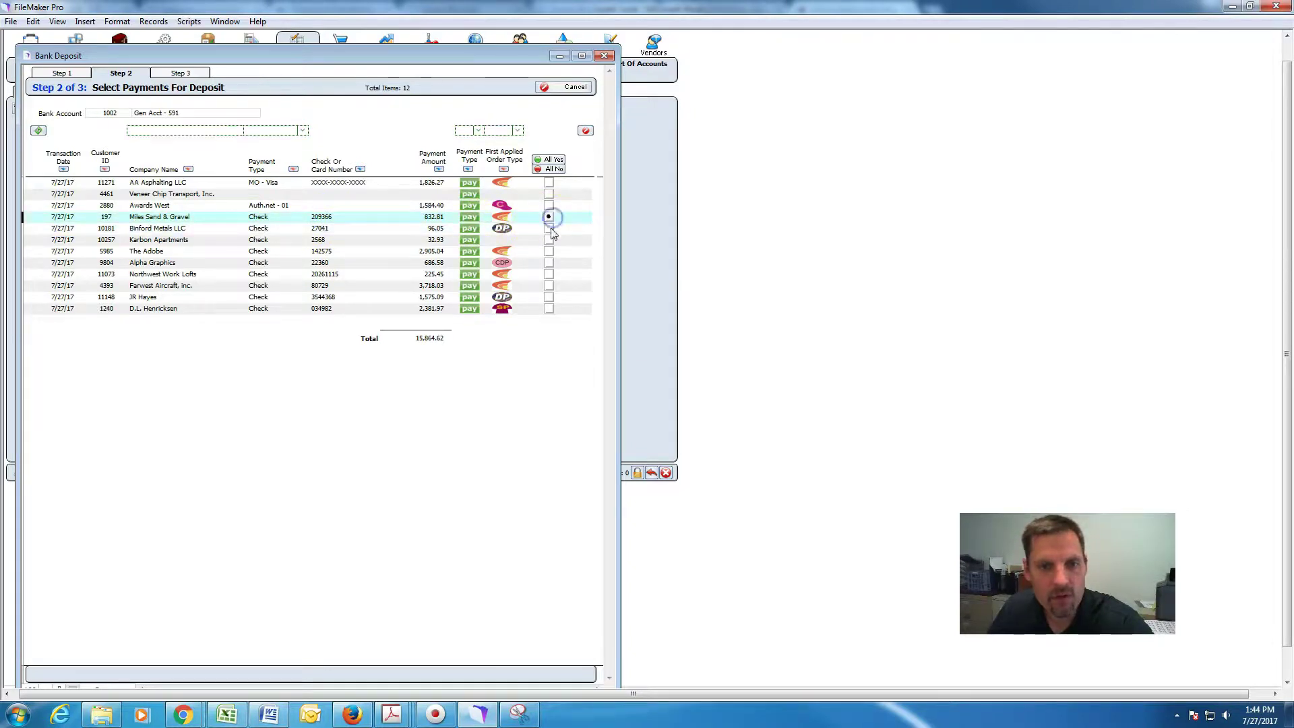
{"action": "left_click", "coordinate": [549, 228]}
{"action": "left_click", "coordinate": [549, 239]}
{"action": "left_click", "coordinate": [549, 250]}
{"action": "left_click", "coordinate": [550, 263]}
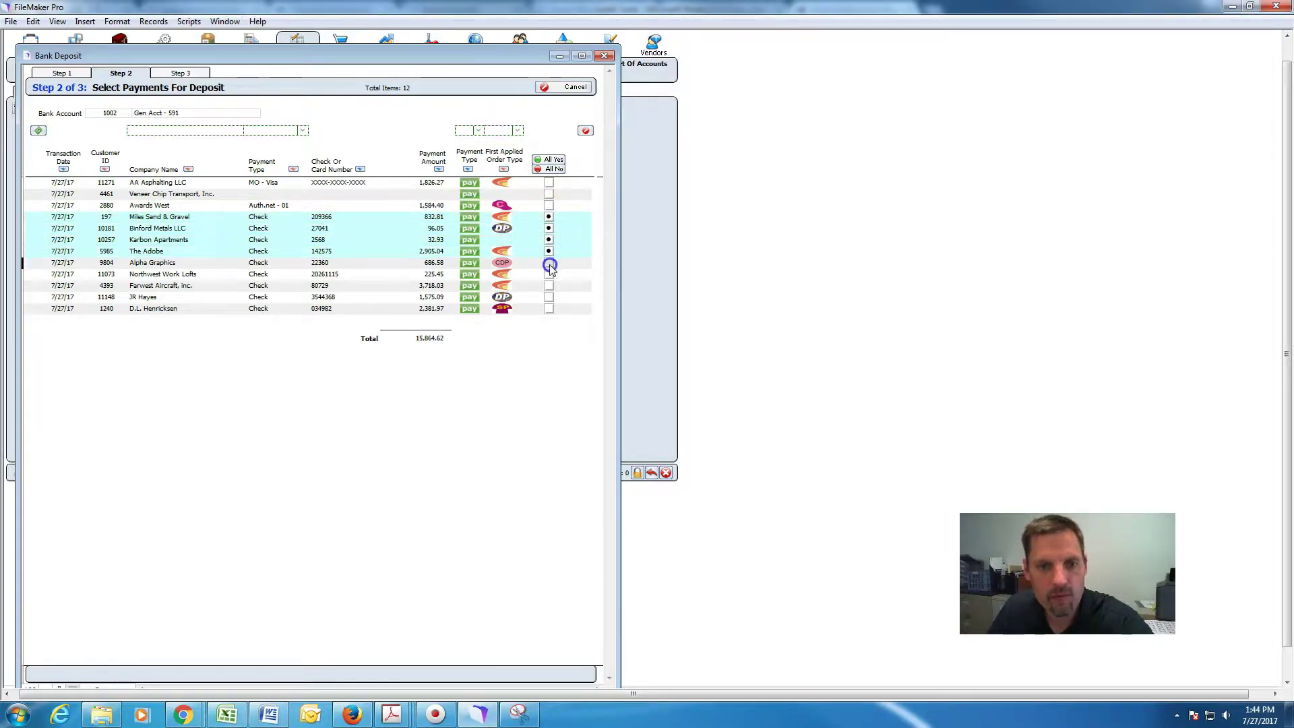
{"action": "left_click", "coordinate": [549, 274]}
{"action": "left_click", "coordinate": [549, 286]}
{"action": "left_click", "coordinate": [549, 297]}
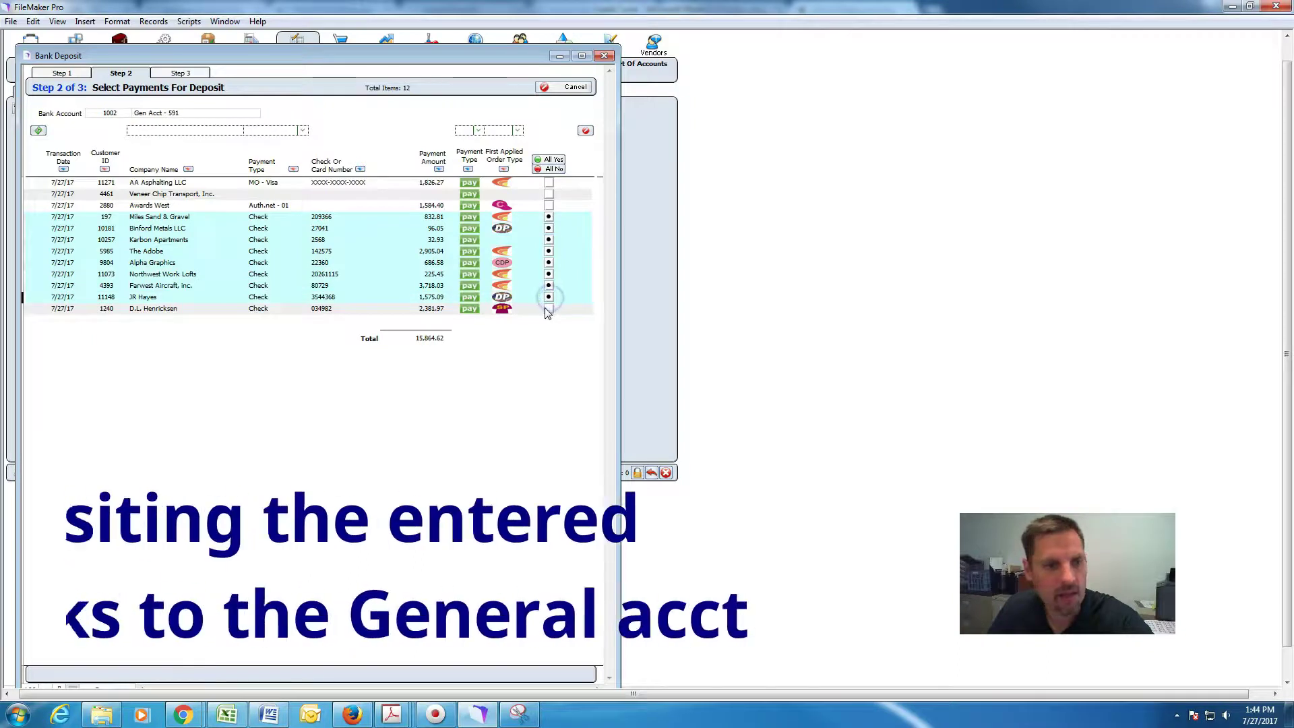
{"action": "left_click", "coordinate": [549, 309]}
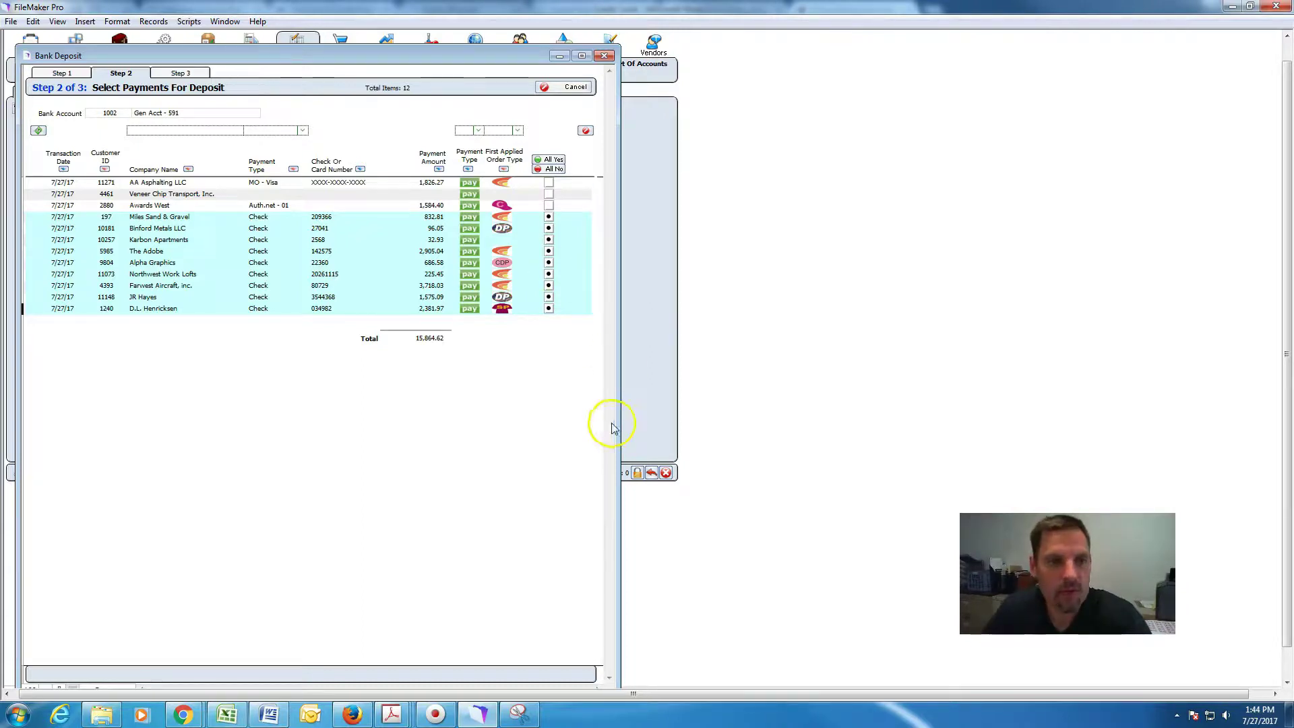
{"action": "left_click", "coordinate": [194, 75]}
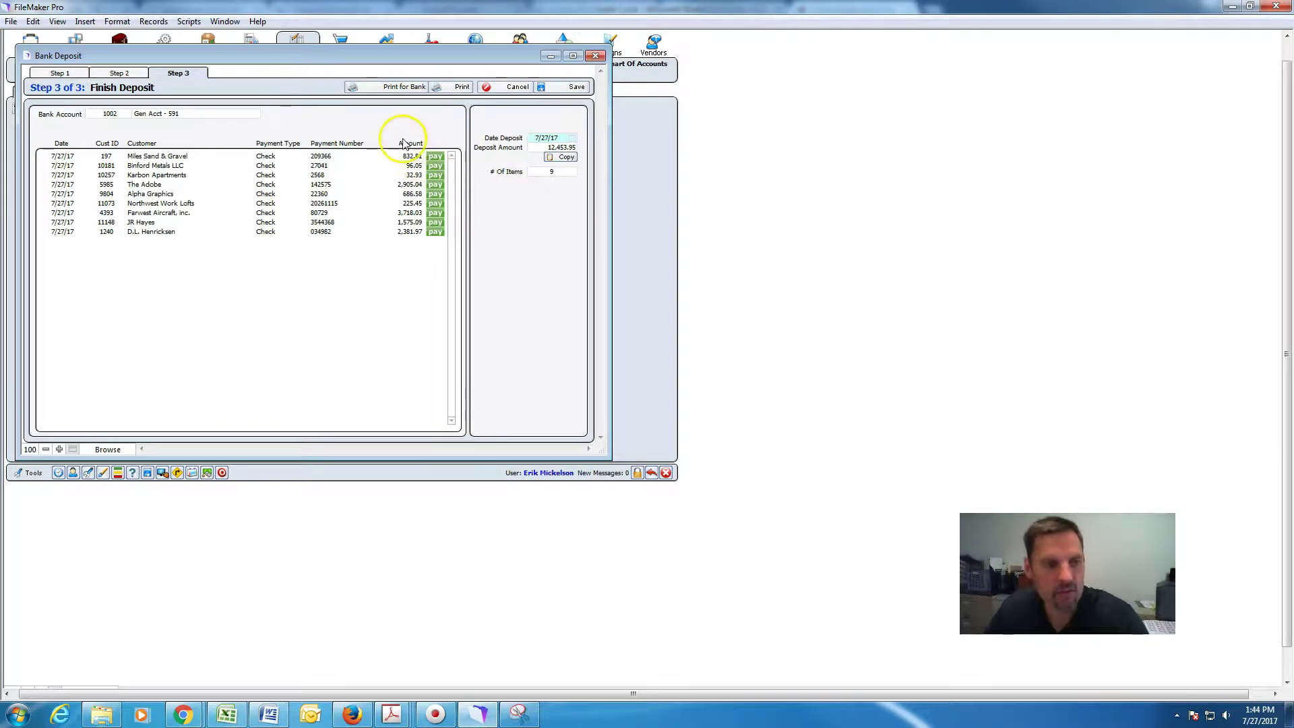
Print the 12,453.95 bank deposit ticket and save the deposit.
{"action": "left_click", "coordinate": [409, 87]}
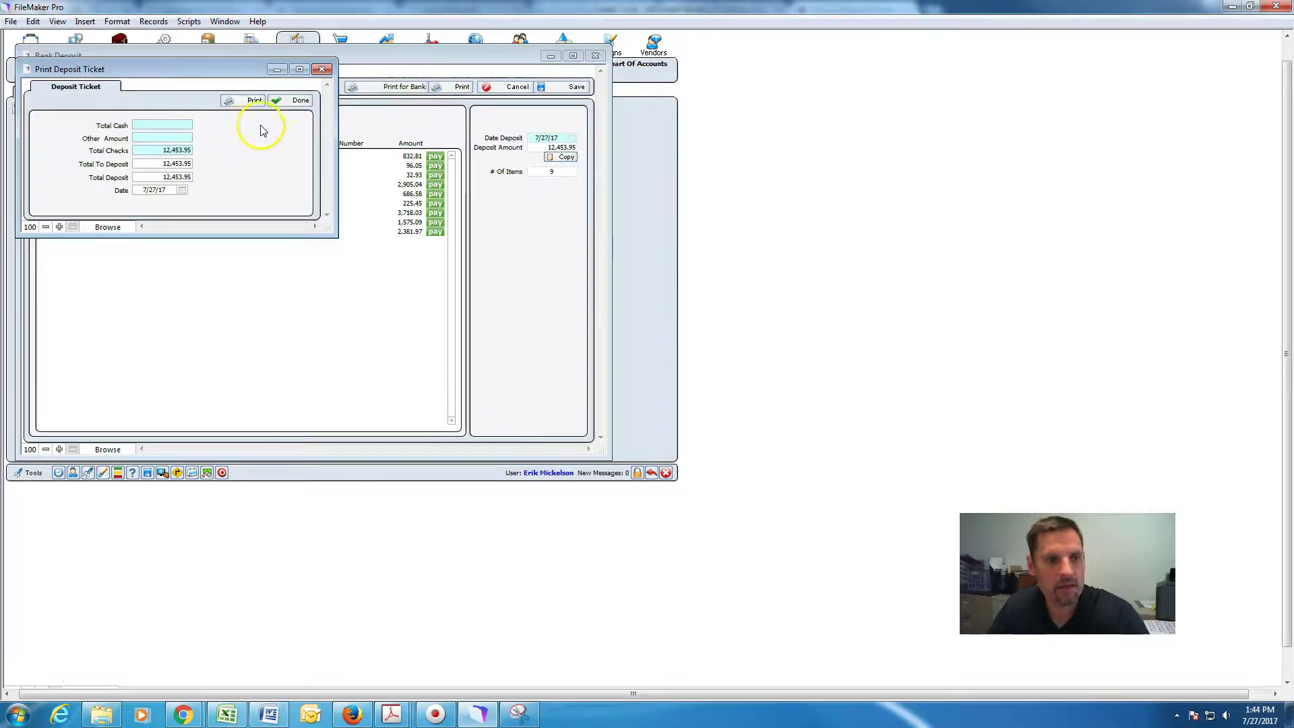
{"action": "left_click", "coordinate": [247, 100]}
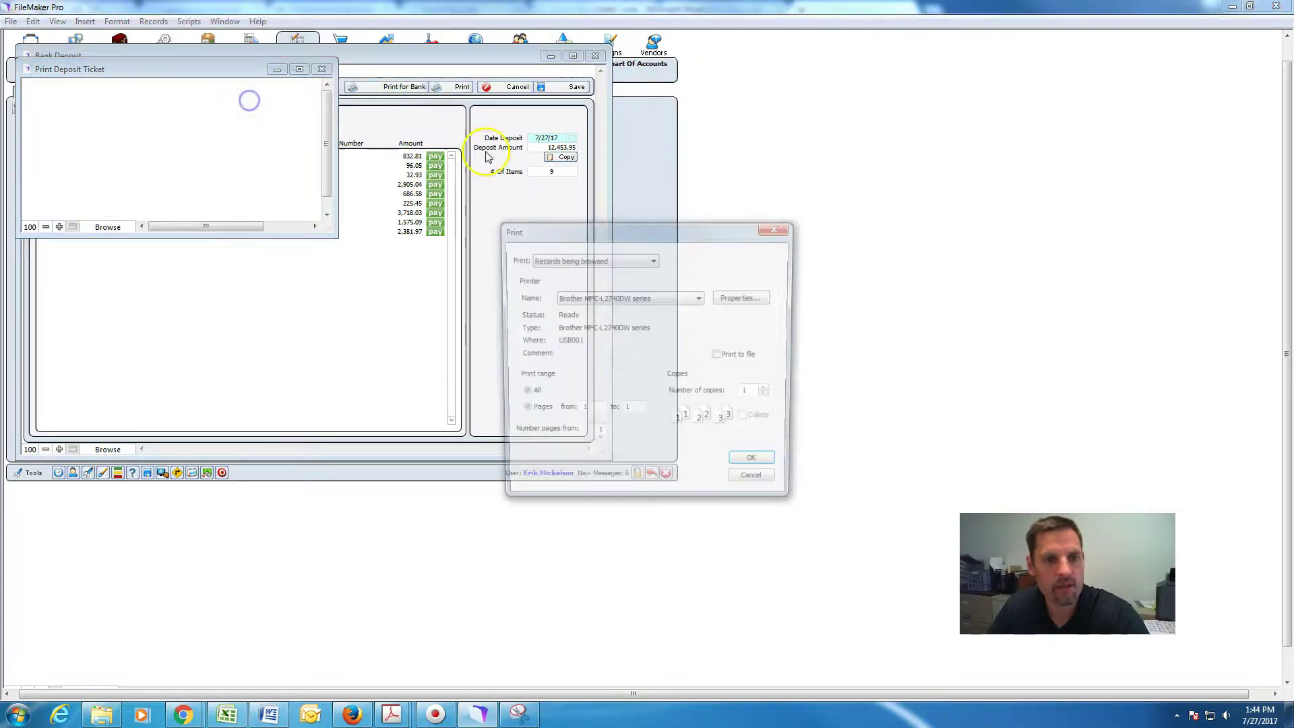
{"action": "left_click", "coordinate": [757, 466]}
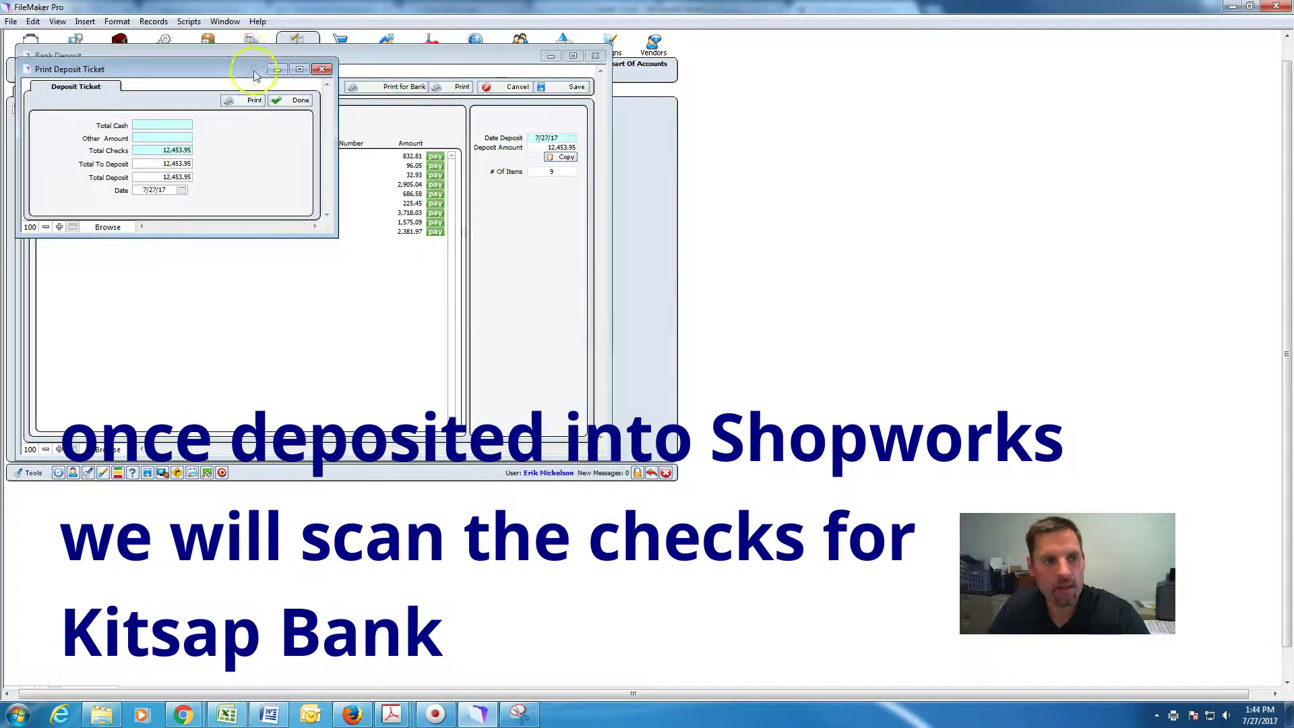
{"action": "left_click", "coordinate": [293, 100]}
{"action": "left_click", "coordinate": [568, 88]}
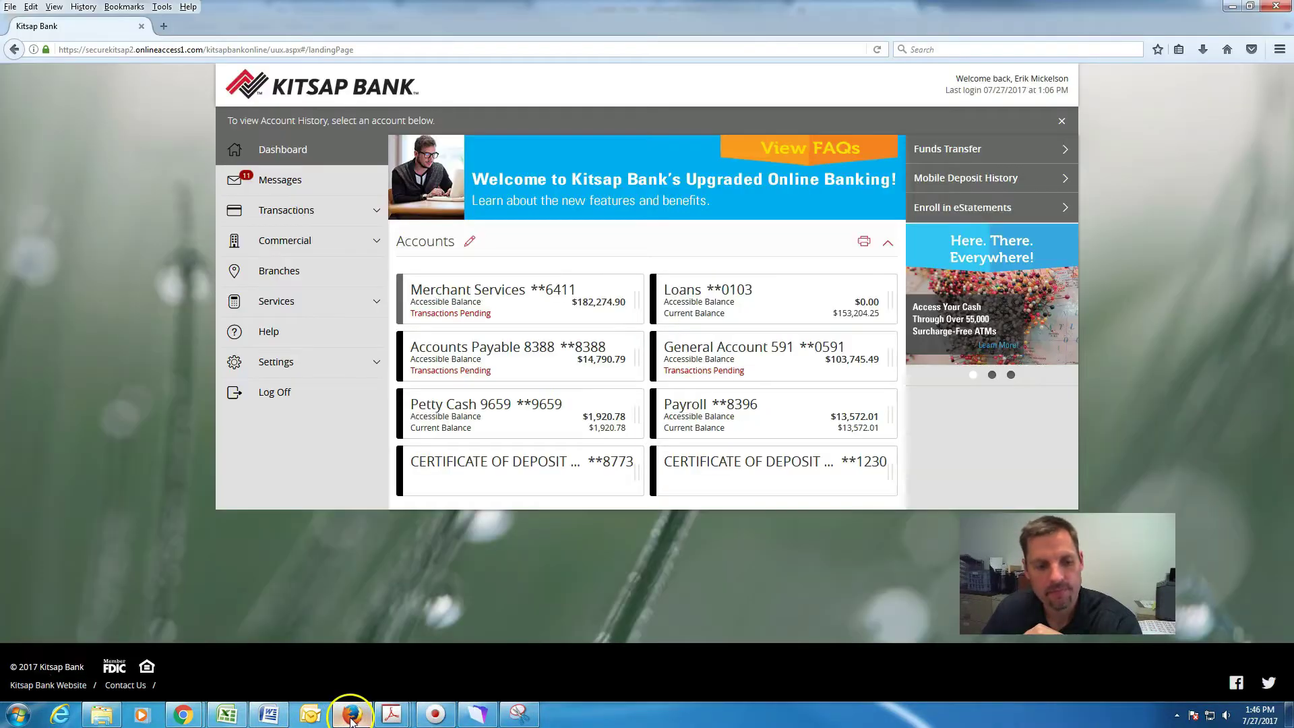
Open Deposit Connect from the Commercial menu on the Kitsap Bank site.
{"action": "left_click", "coordinate": [353, 714]}
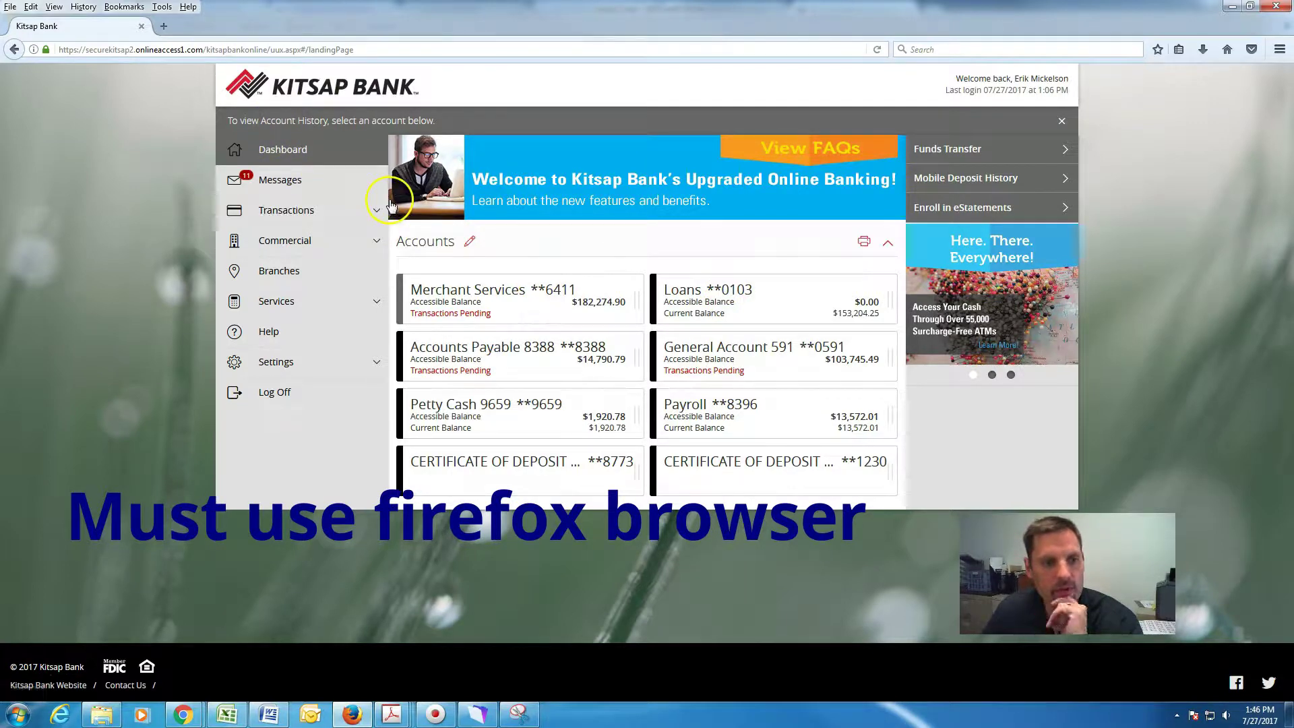
{"action": "left_click", "coordinate": [364, 202]}
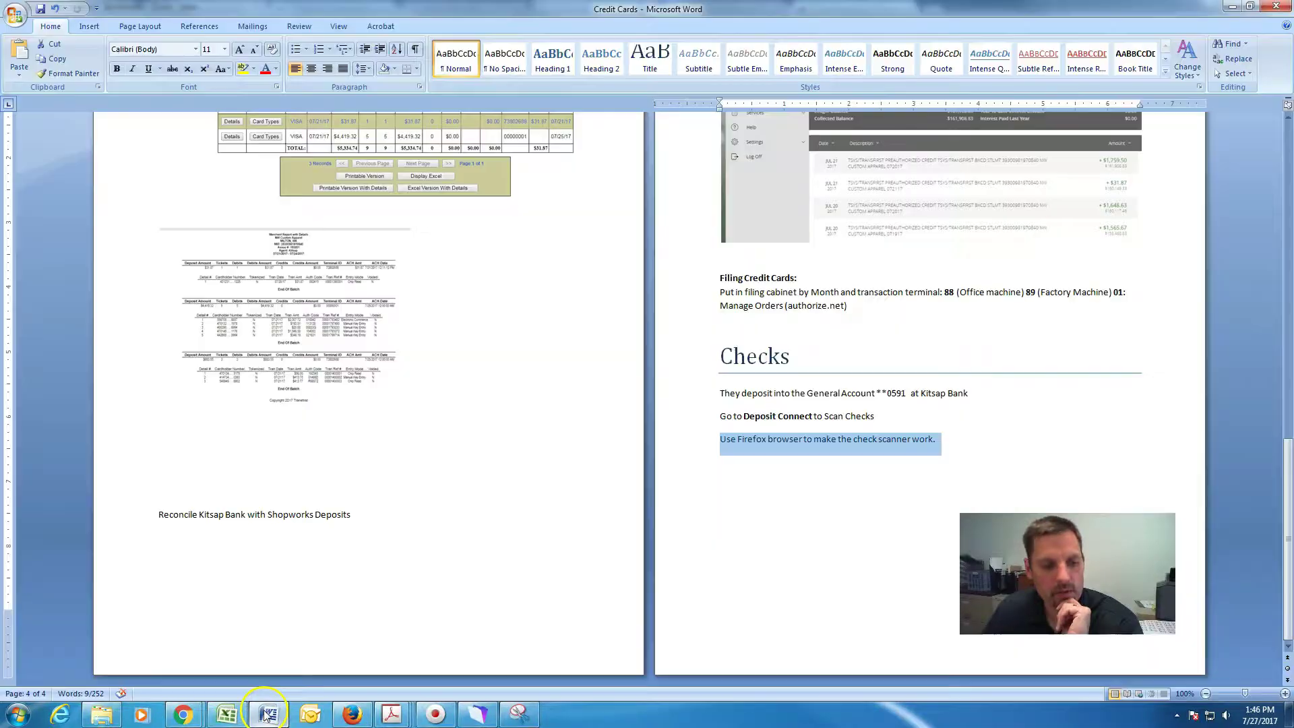
{"action": "left_click", "coordinate": [268, 714]}
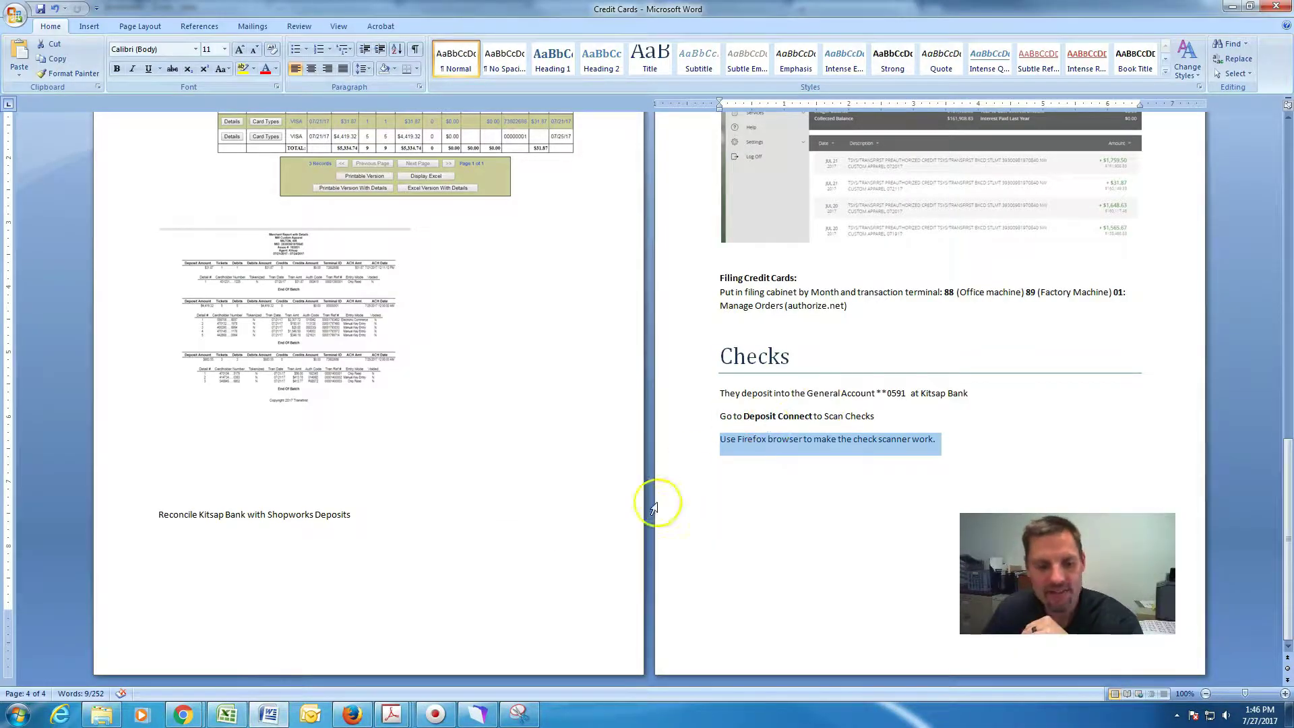
{"action": "left_click", "coordinate": [352, 714]}
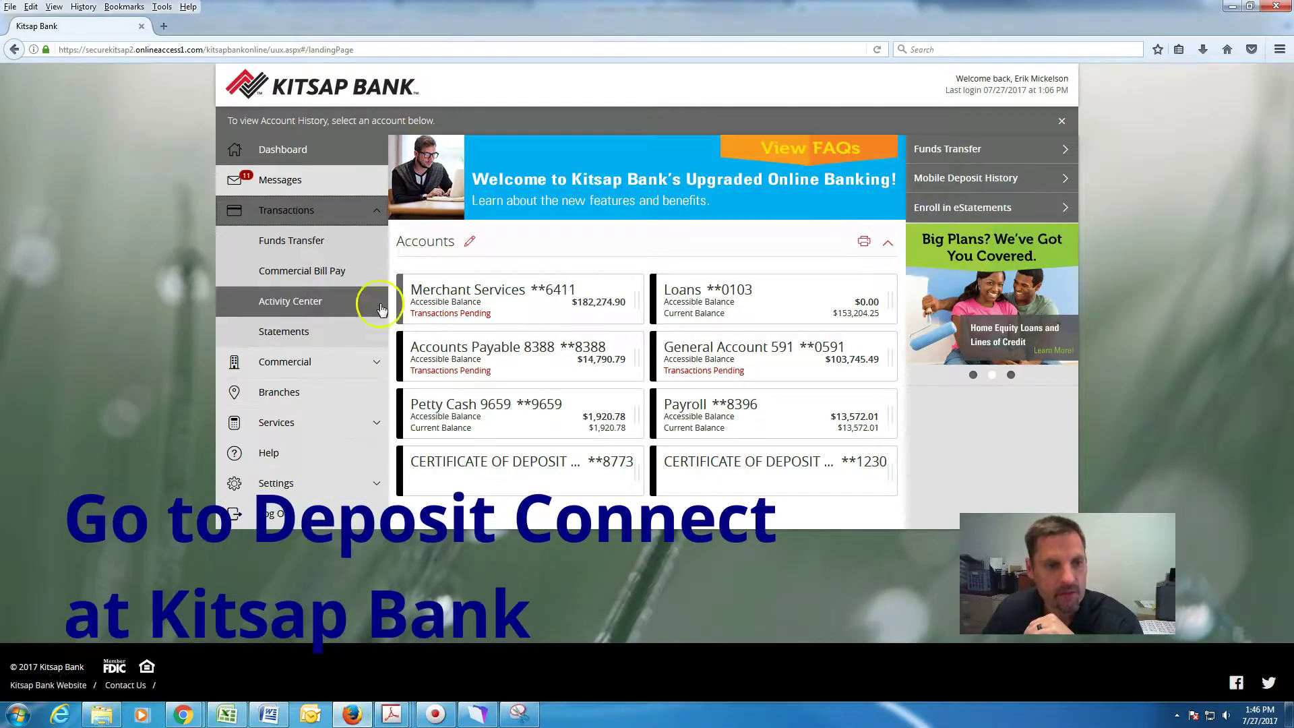
{"action": "left_click", "coordinate": [383, 364]}
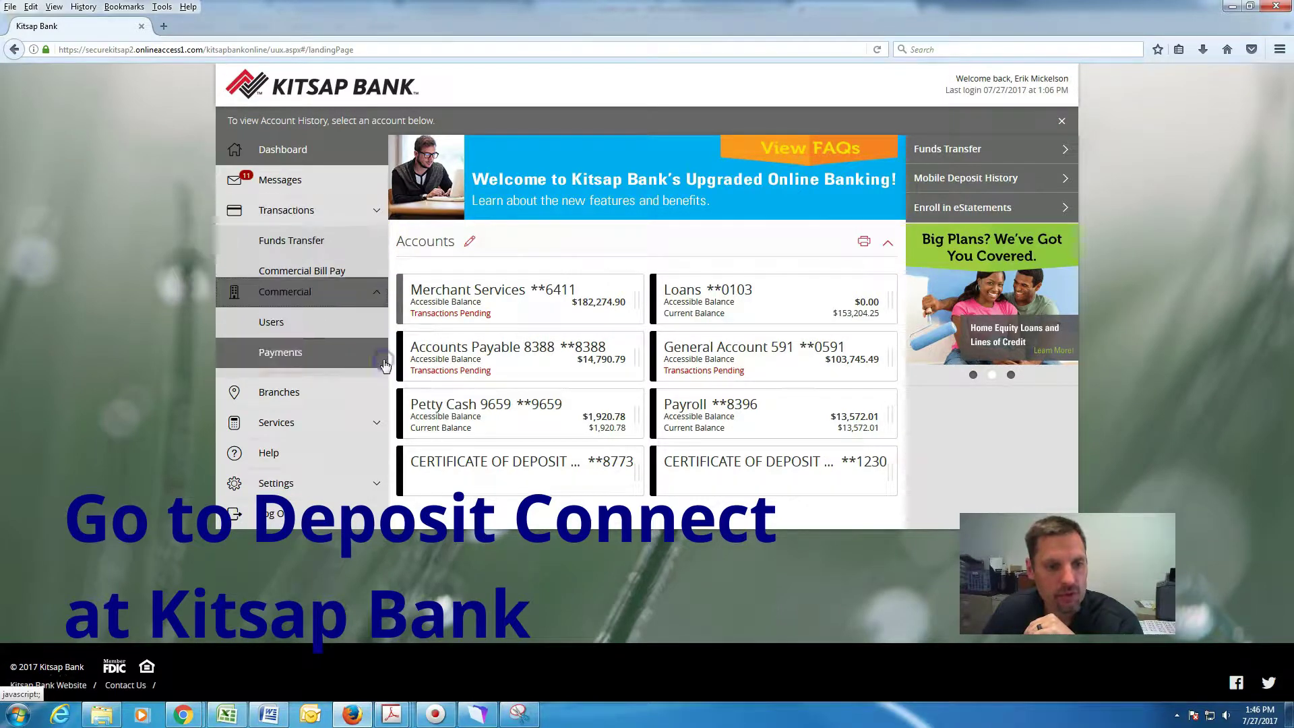
{"action": "left_click", "coordinate": [307, 370]}
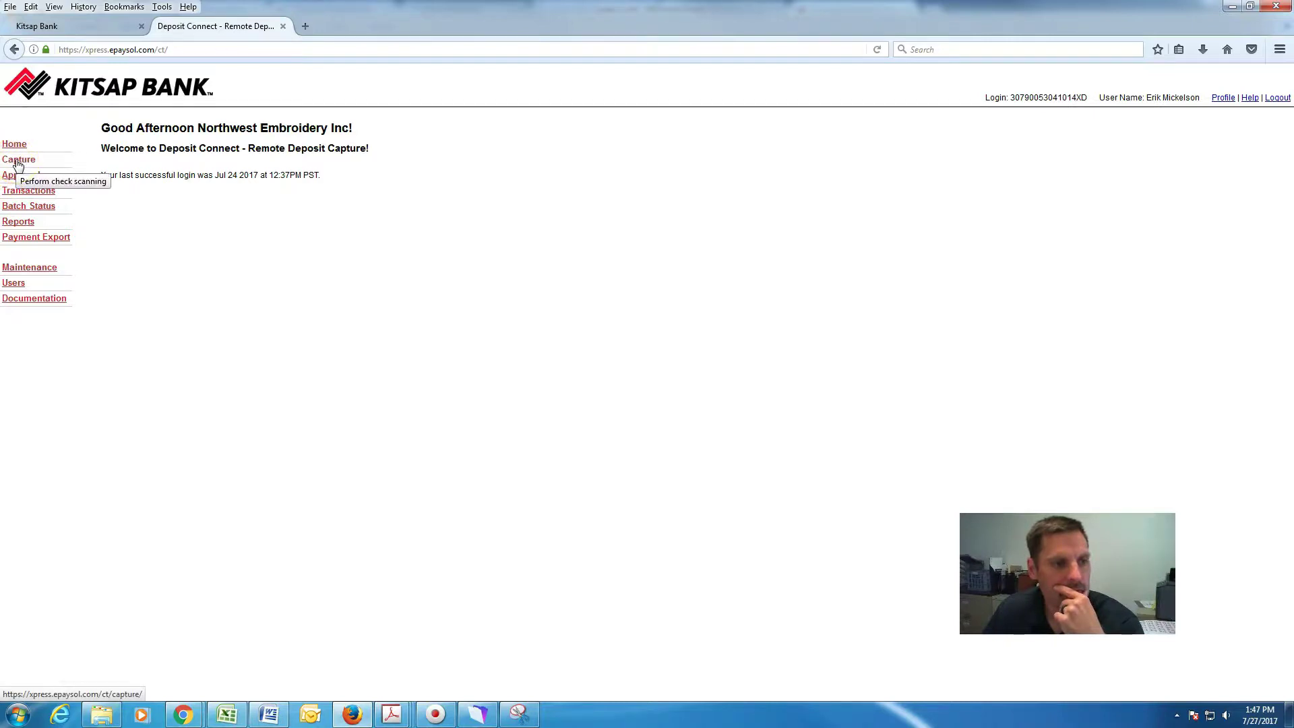
Create a General Account batch named 7-27-17 expecting 12453.95 across 9 items.
{"action": "left_click", "coordinate": [18, 162]}
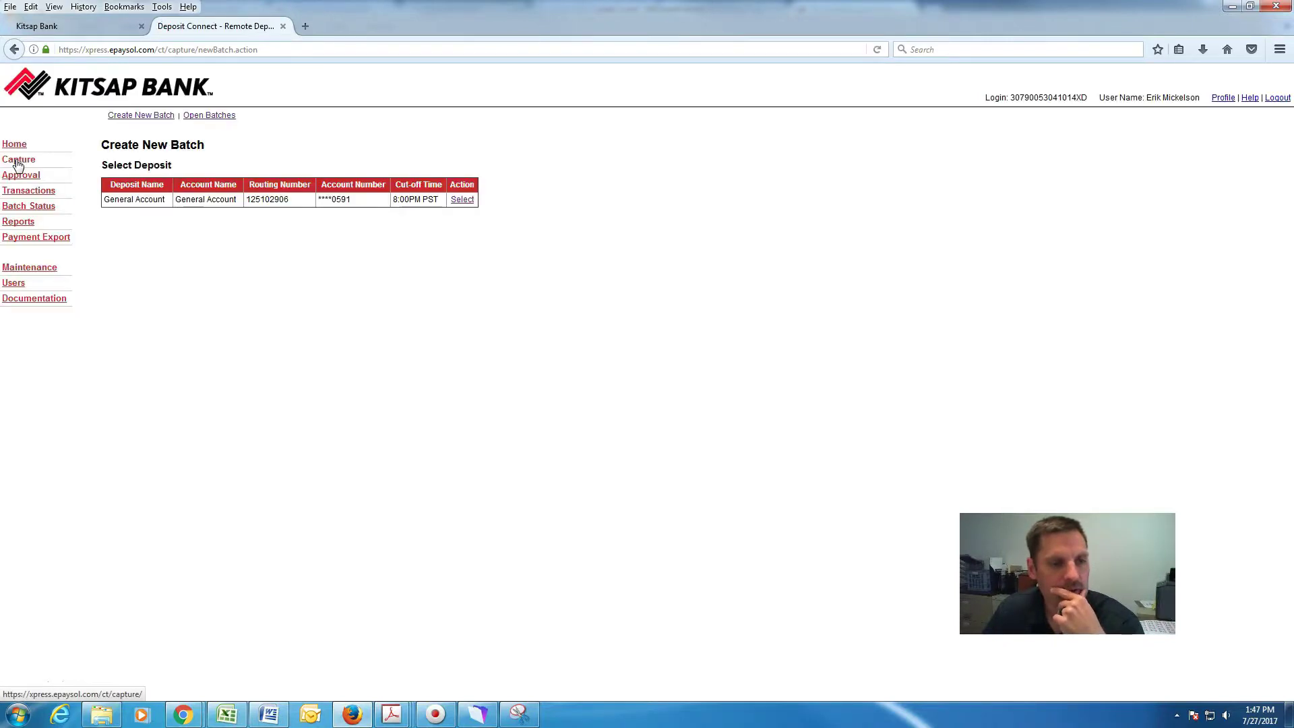
{"action": "left_click", "coordinate": [461, 200]}
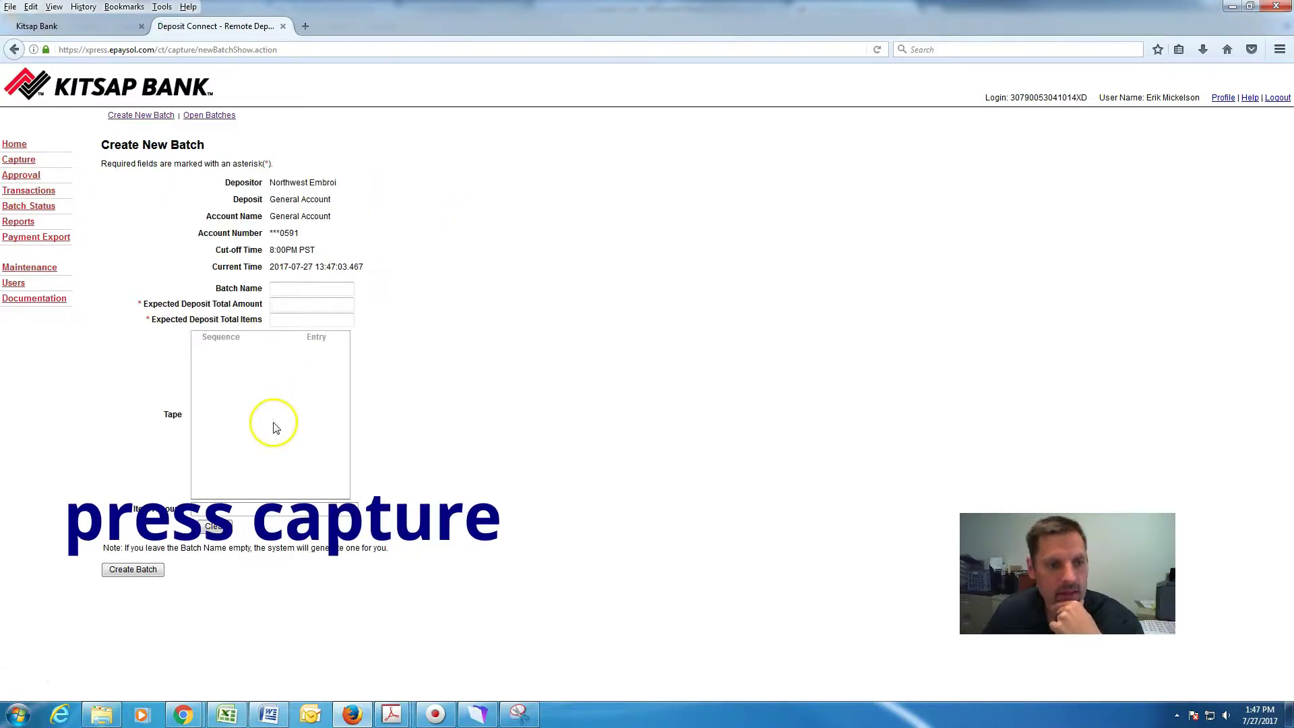
{"action": "left_click", "coordinate": [295, 295]}
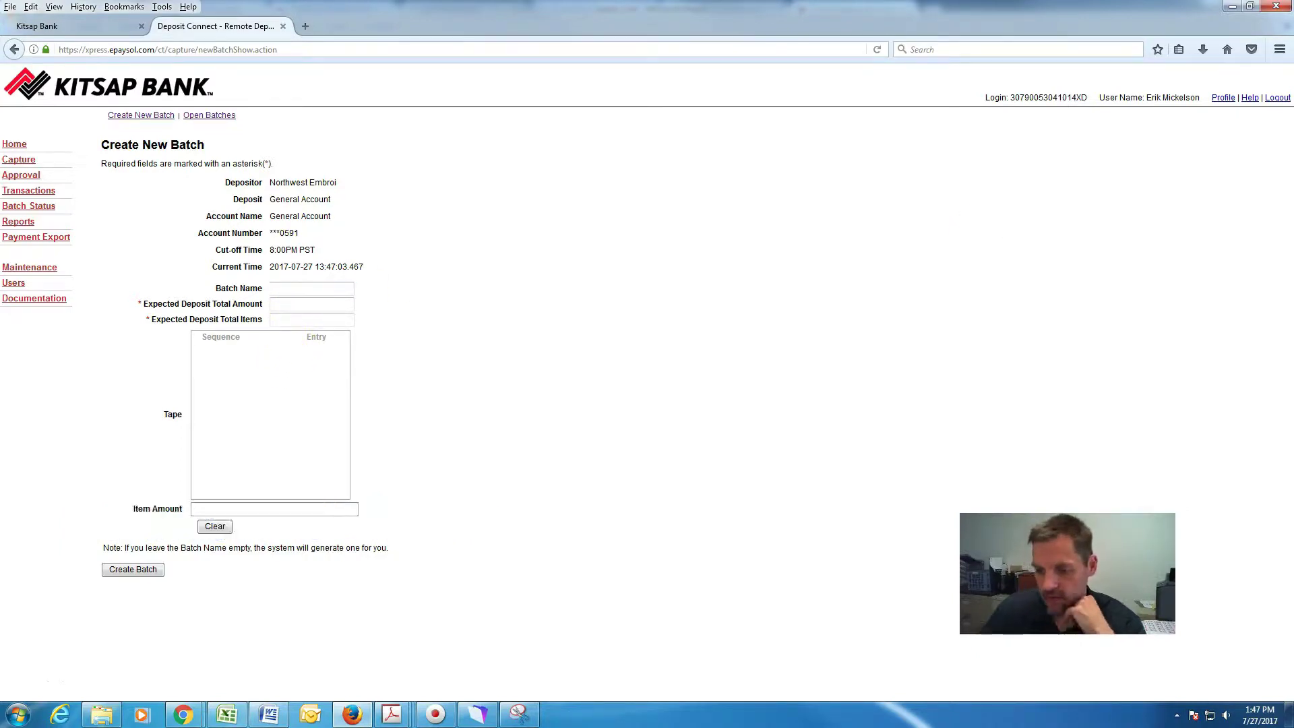
{"action": "type", "text": "7-27-17"}
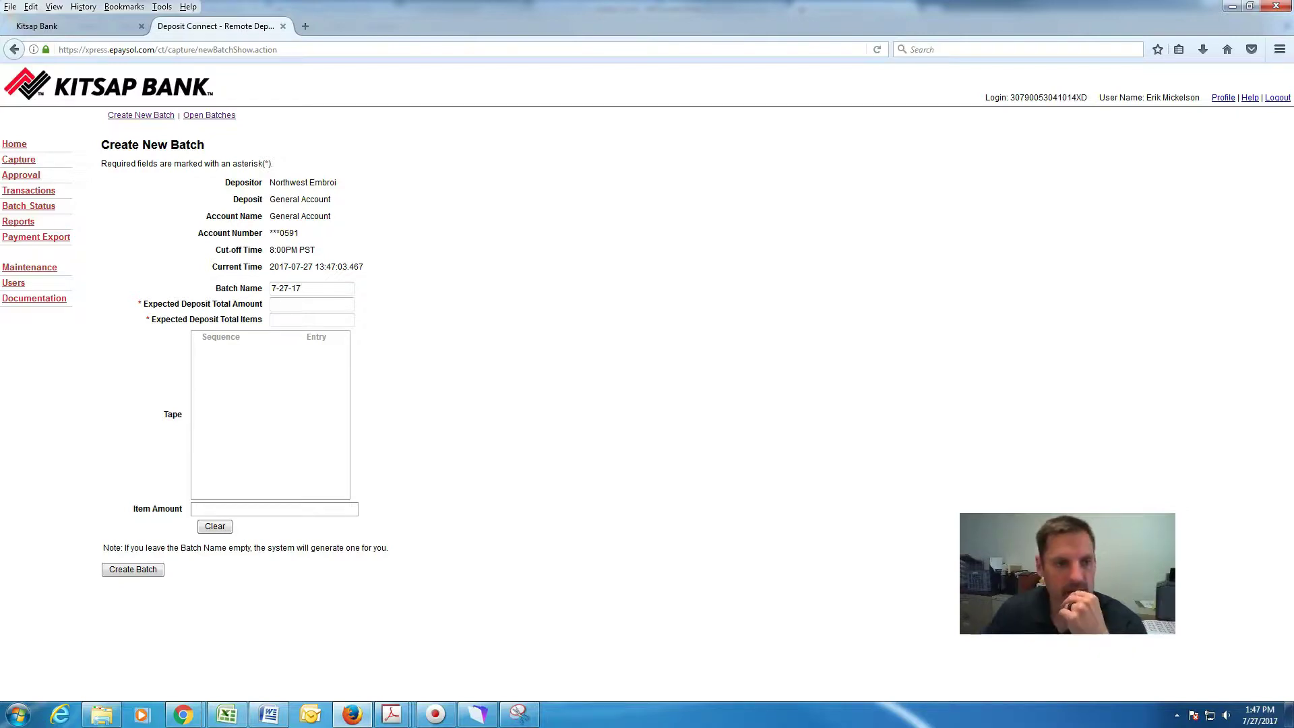
{"action": "left_click", "coordinate": [288, 306]}
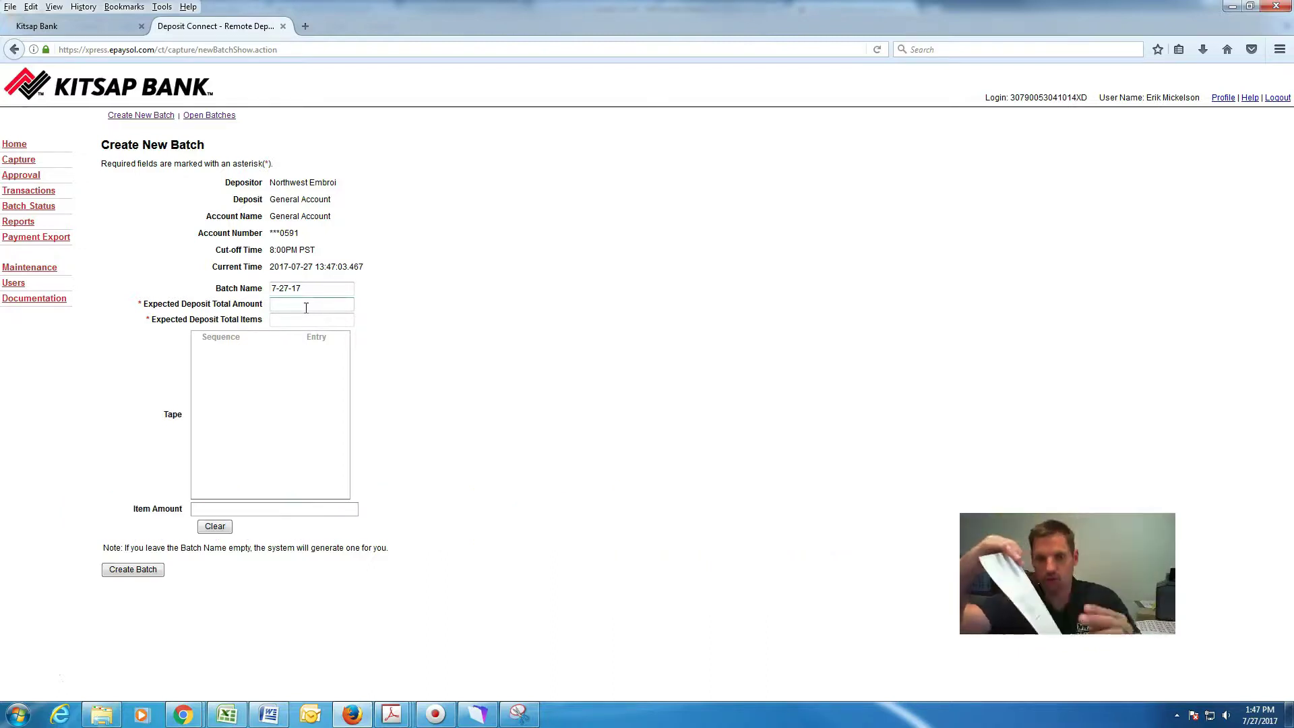
{"action": "type", "text": "12"}
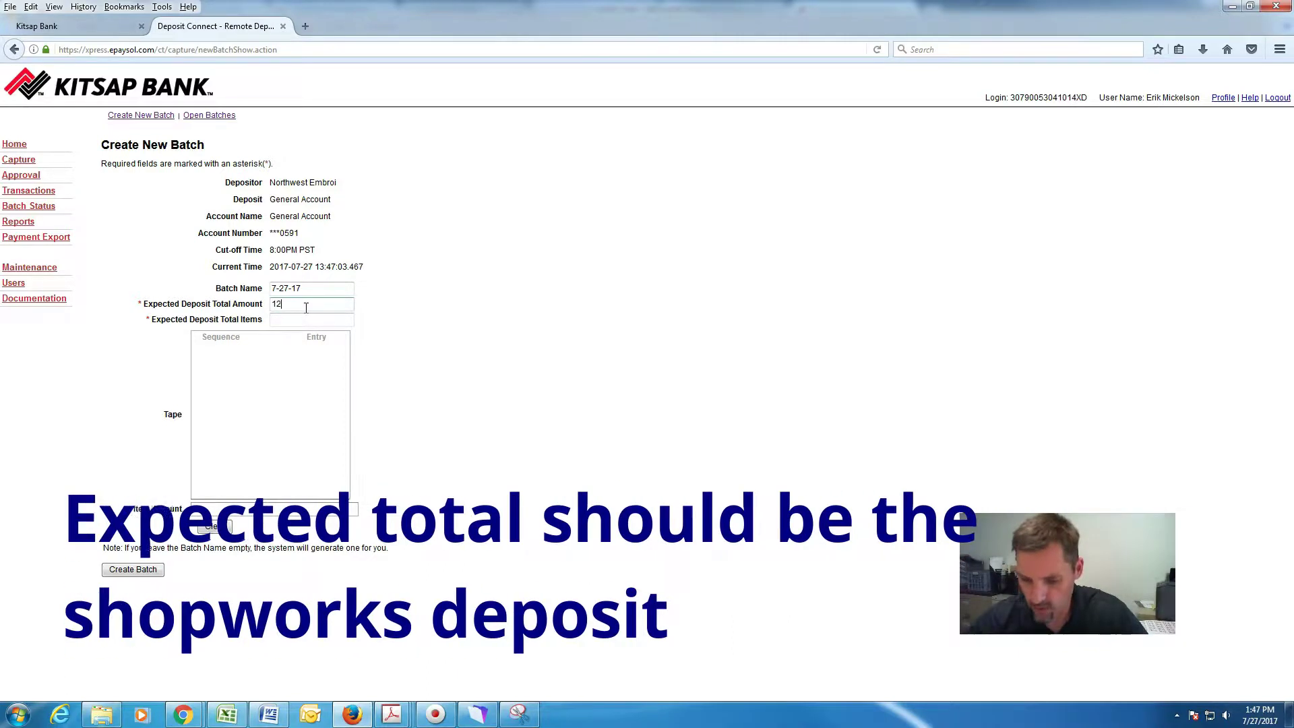
{"action": "type", "text": "453"}
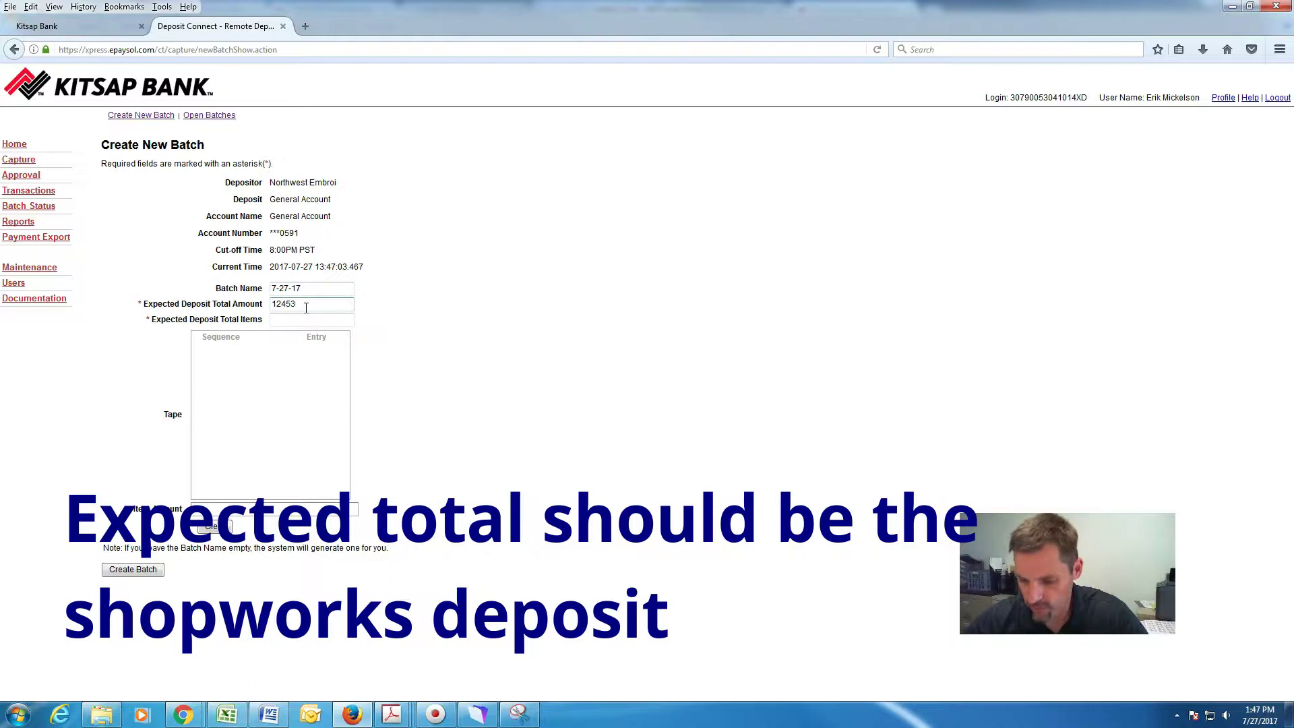
{"action": "type", "text": ".05"}
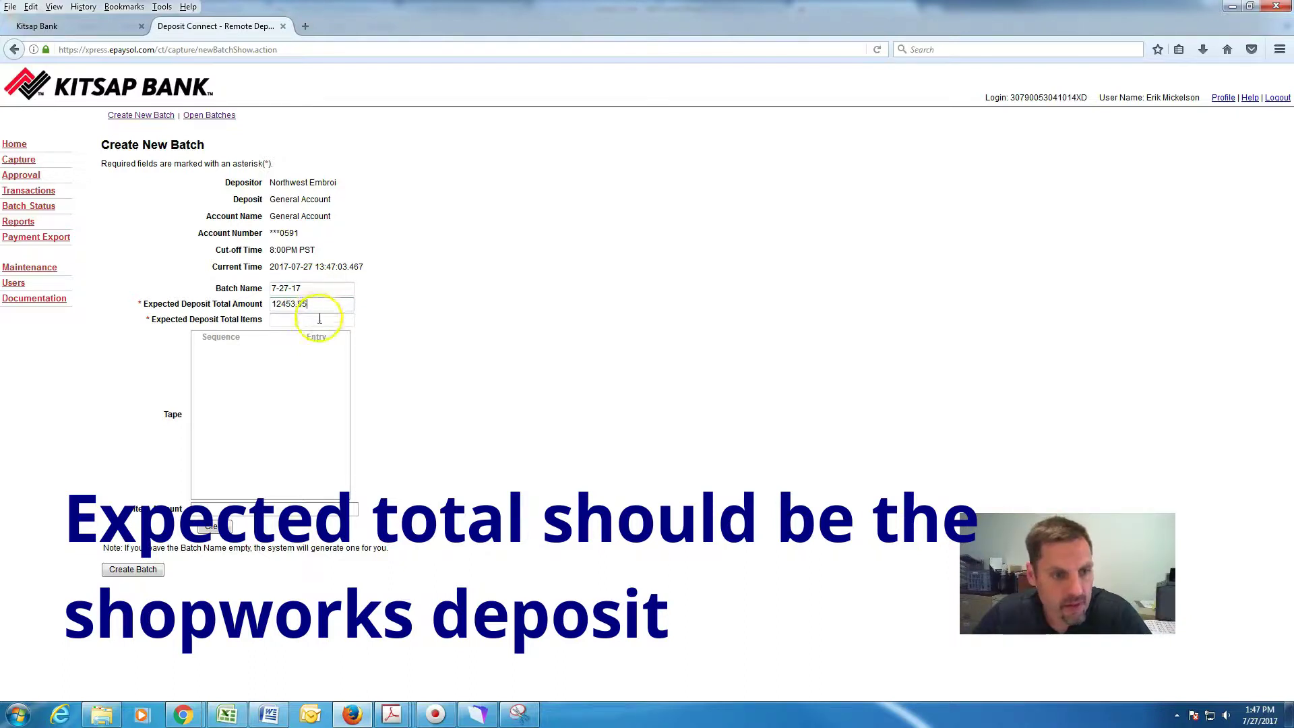
{"action": "left_click", "coordinate": [319, 318]}
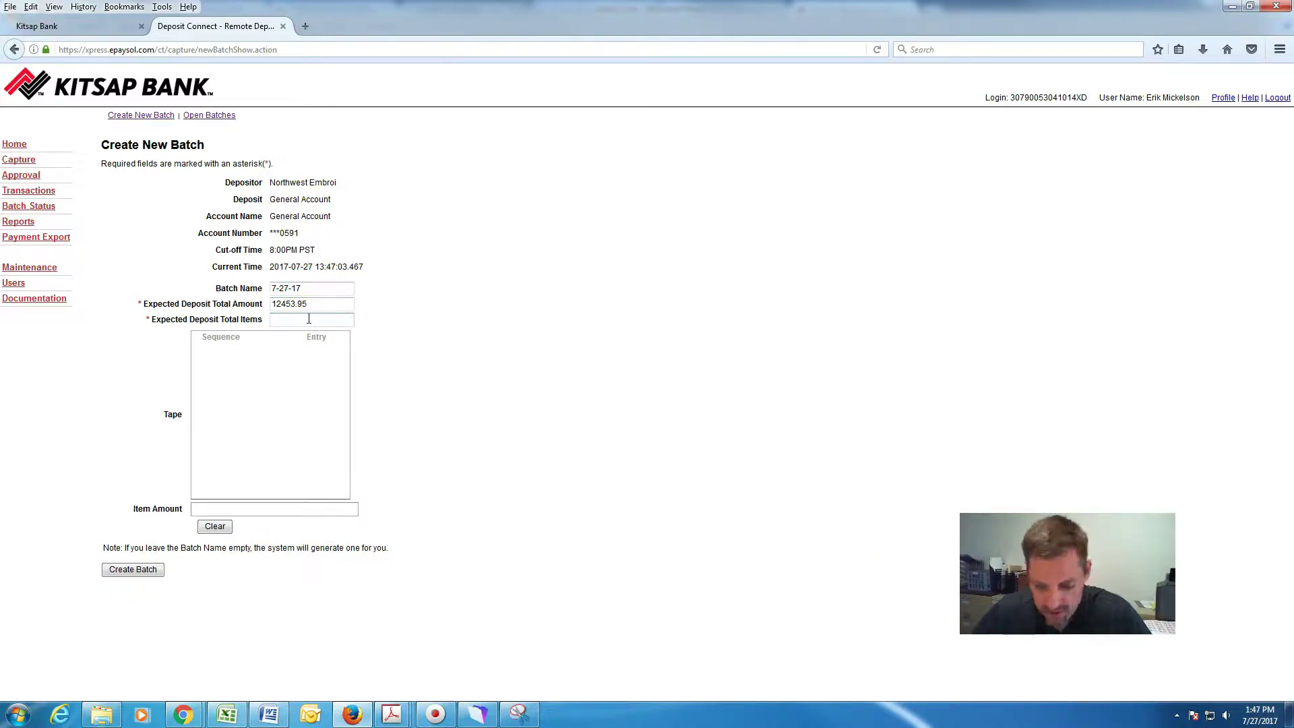
{"action": "type", "text": "9"}
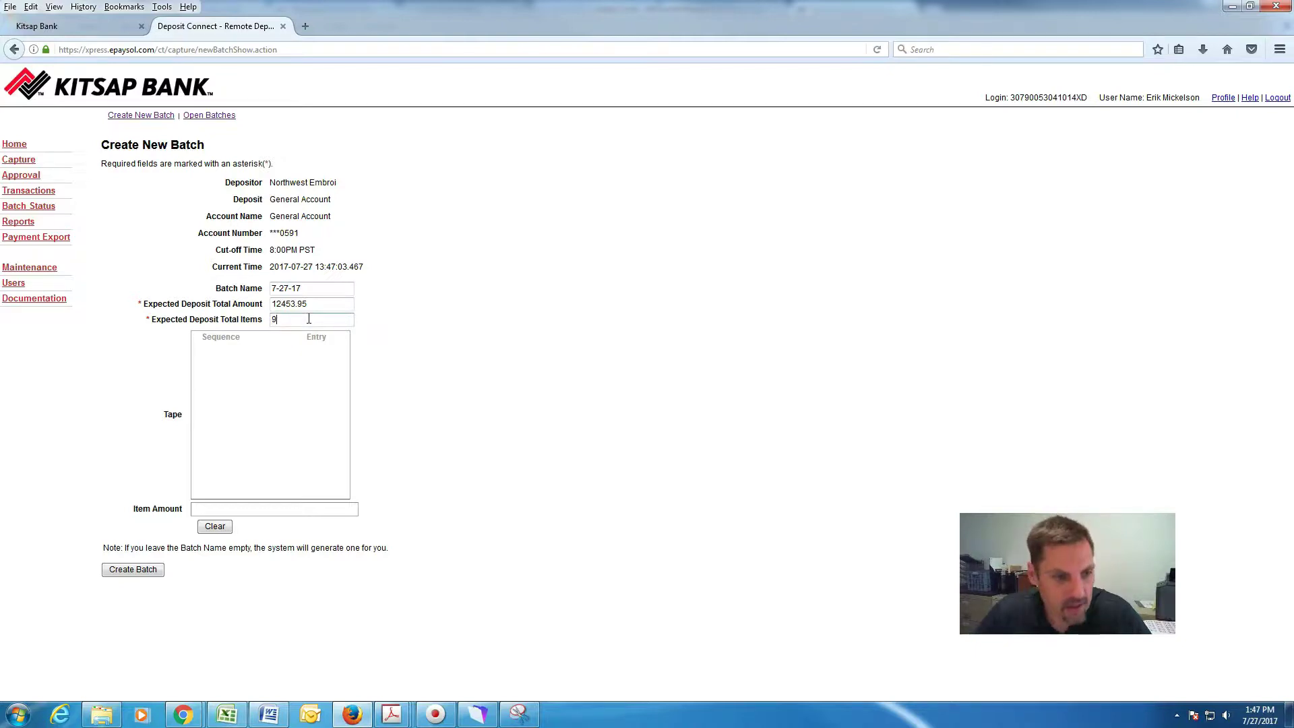
{"action": "left_click", "coordinate": [319, 510]}
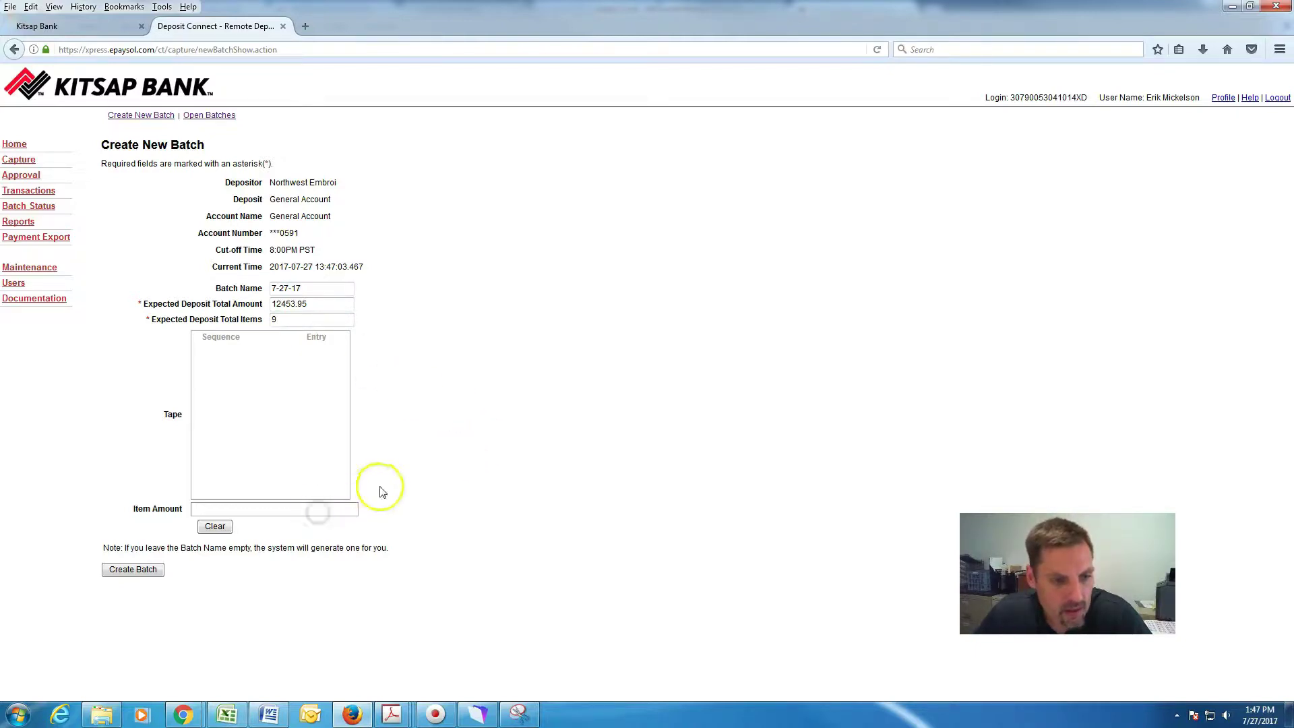
Create batch 68278345, scan the nine checks, and move on to completing the batch.
{"action": "left_click", "coordinate": [159, 570]}
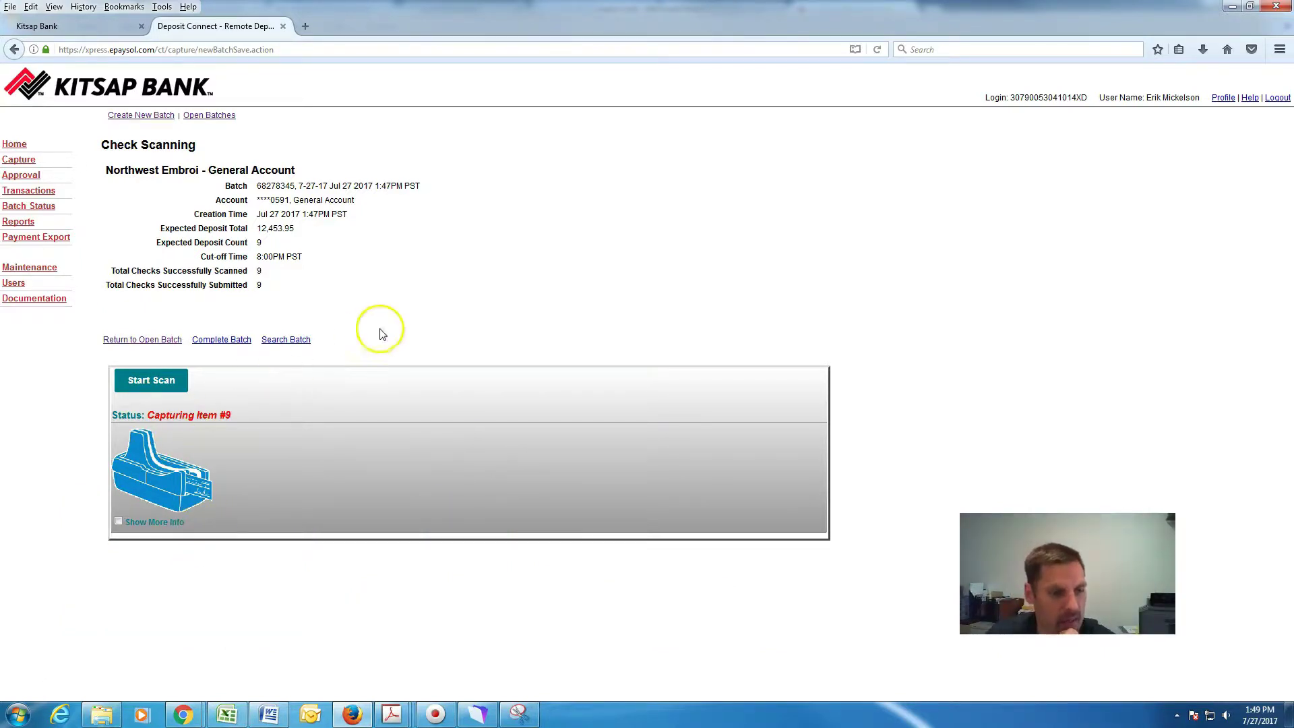
{"action": "left_click", "coordinate": [227, 346]}
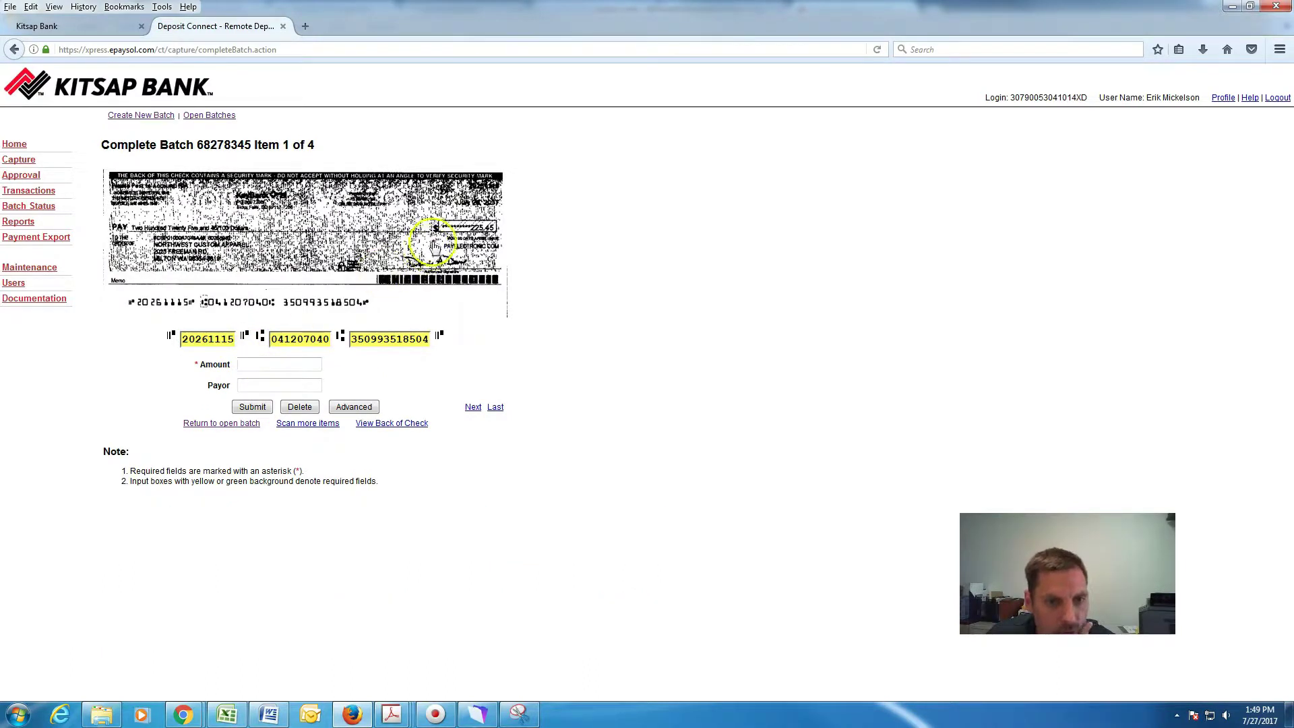
Submit the first check as 225.45 from Northwest Work Lofts.
{"action": "left_click", "coordinate": [288, 364]}
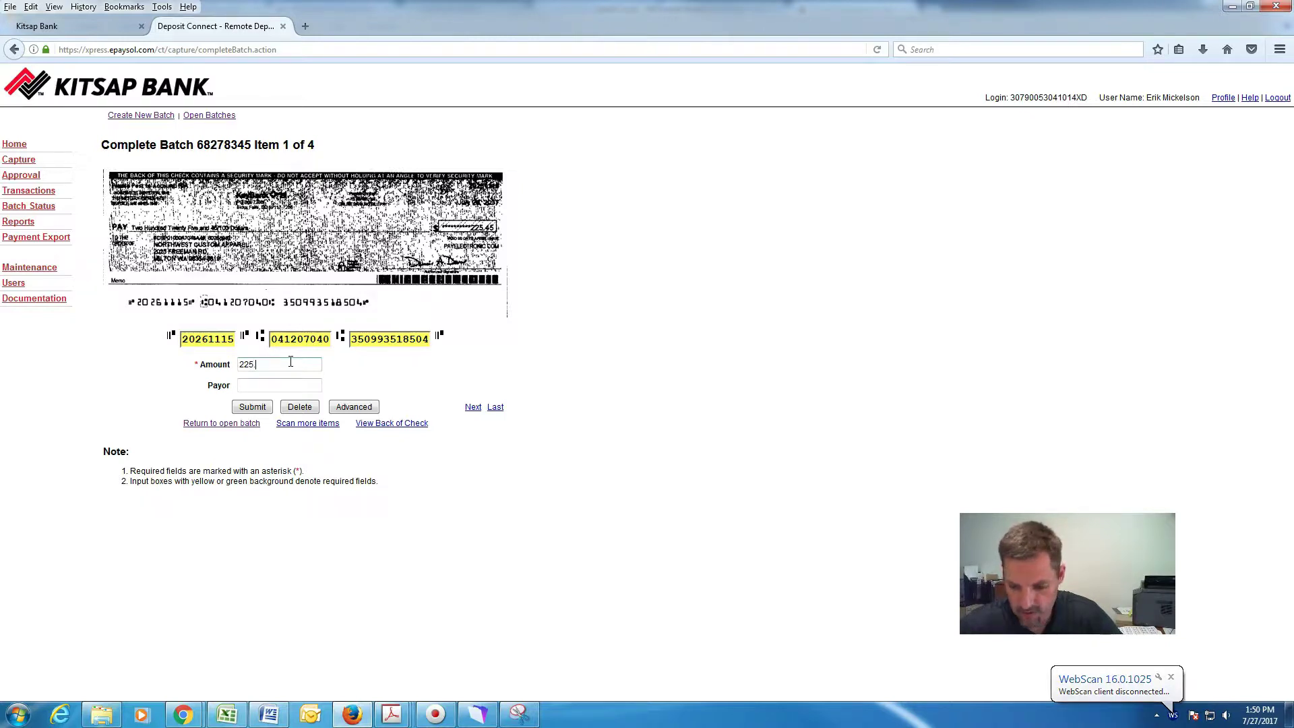
{"action": "type", "text": "45"}
{"action": "left_click", "coordinate": [253, 385]}
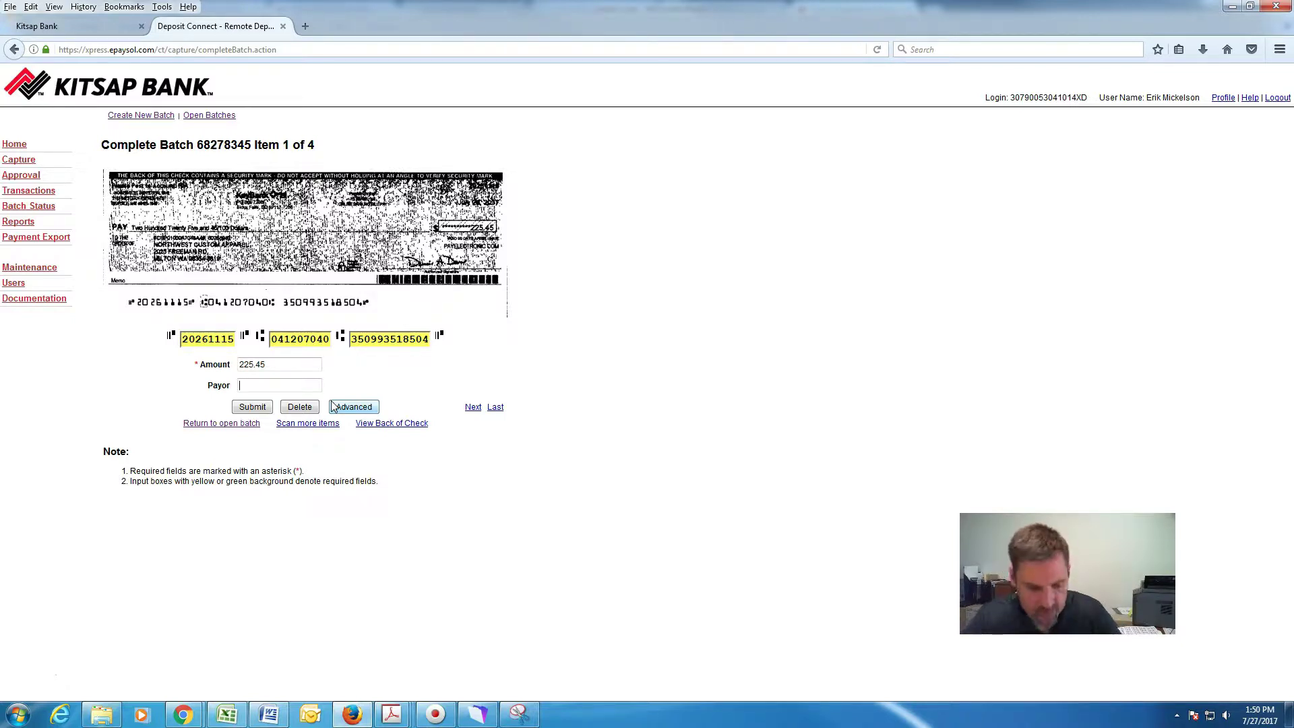
{"action": "type", "text": "Northwest"}
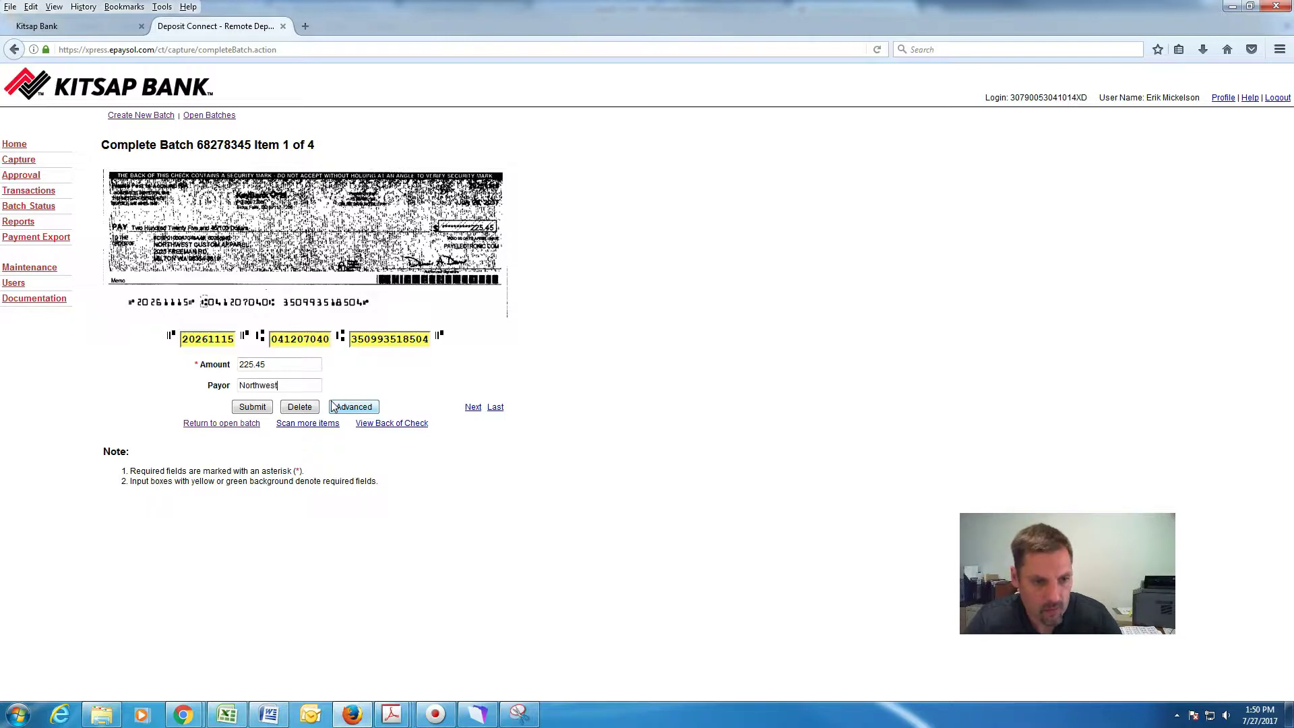
{"action": "type", "text": " Work Lofts"}
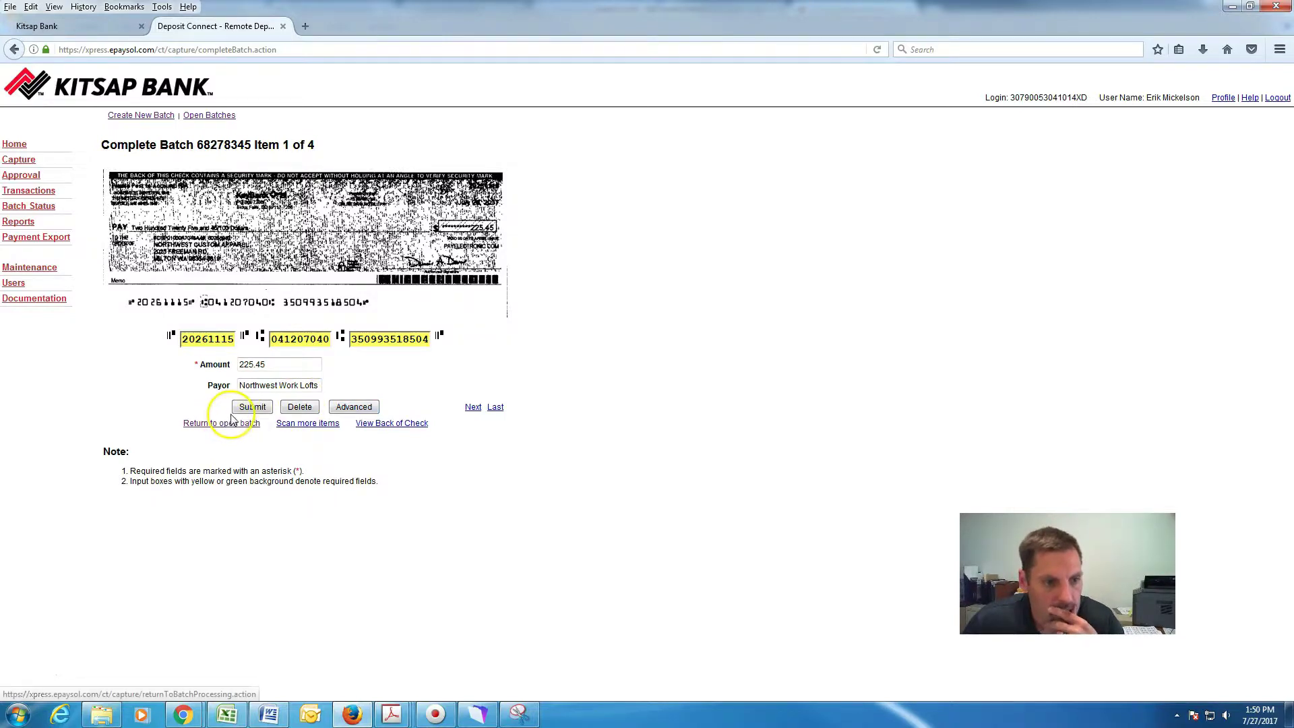
{"action": "left_click", "coordinate": [253, 410]}
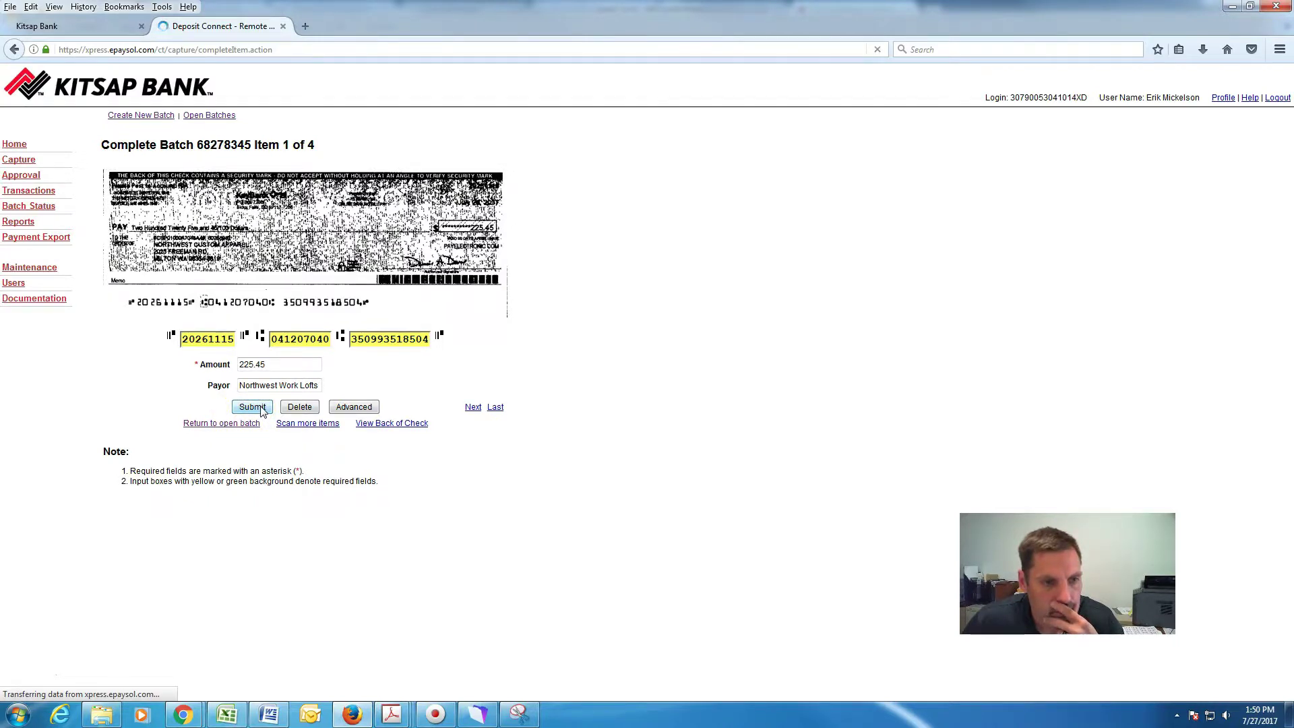
Submit the second check, 32.93, with payor Karbon Apt.
{"action": "left_click", "coordinate": [271, 402]}
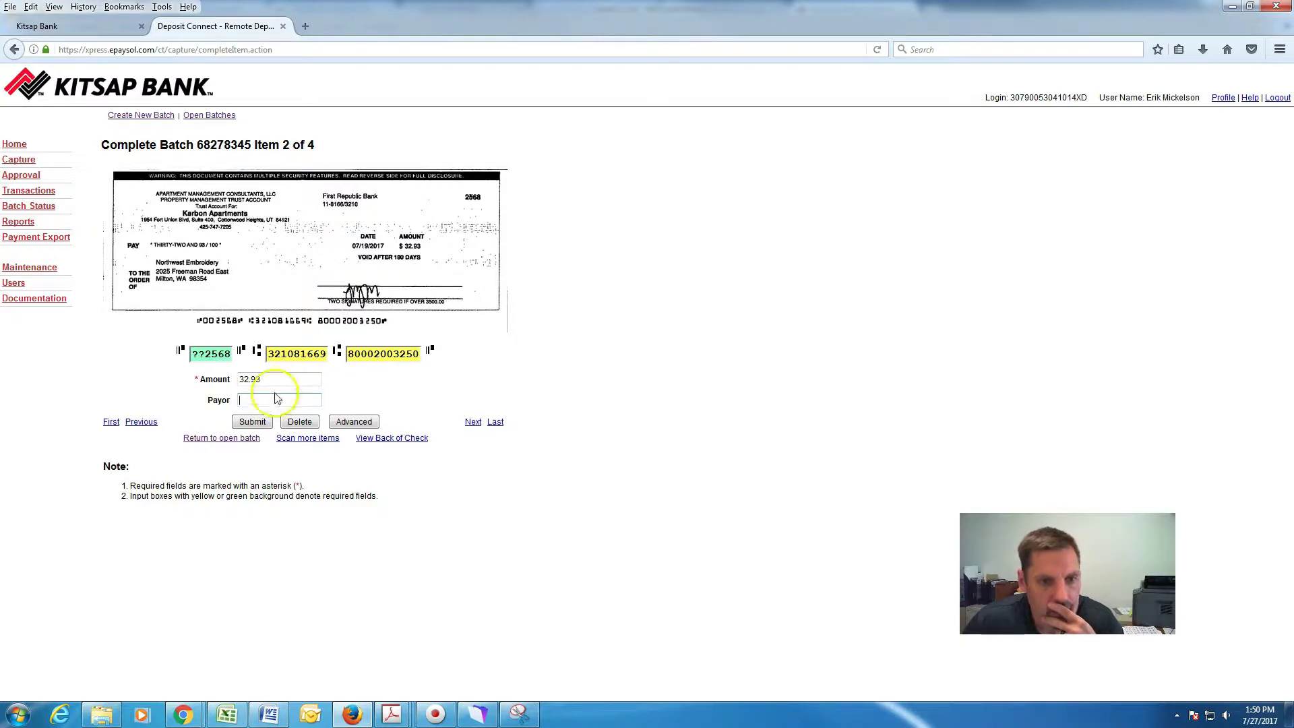
{"action": "left_click", "coordinate": [303, 360]}
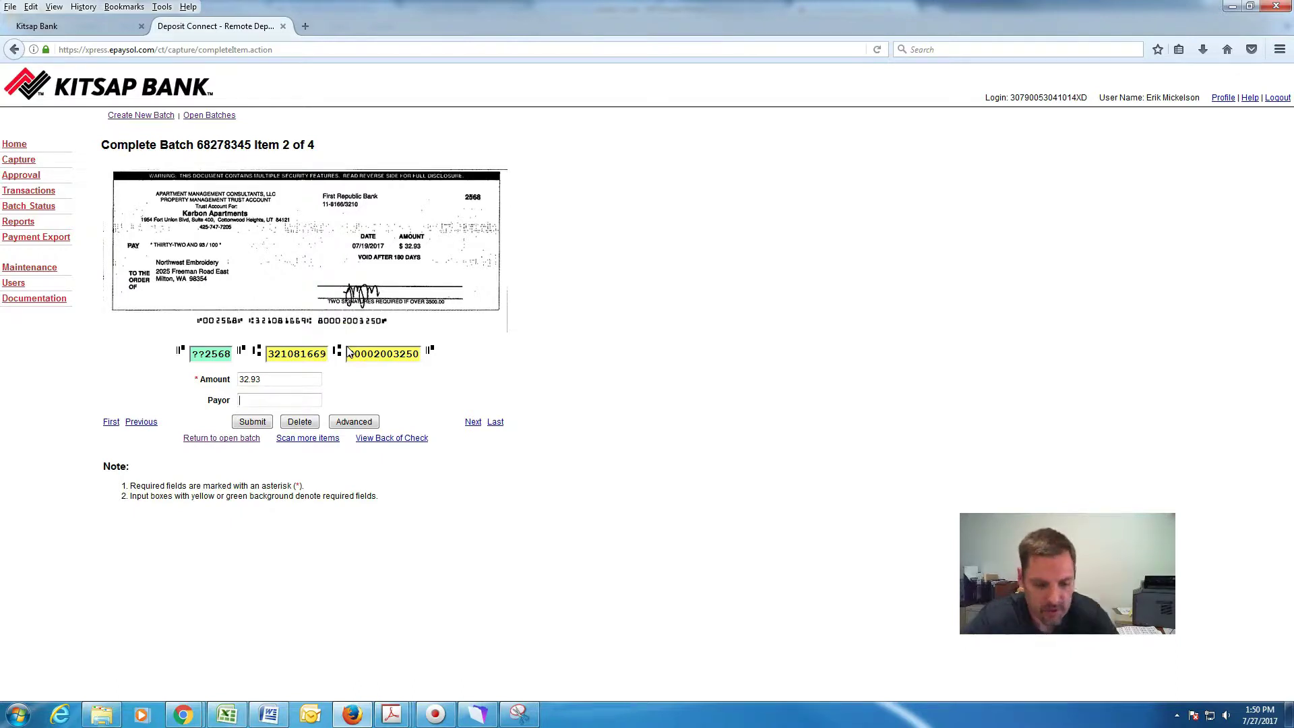
{"action": "type", "text": "Karbon Apt"}
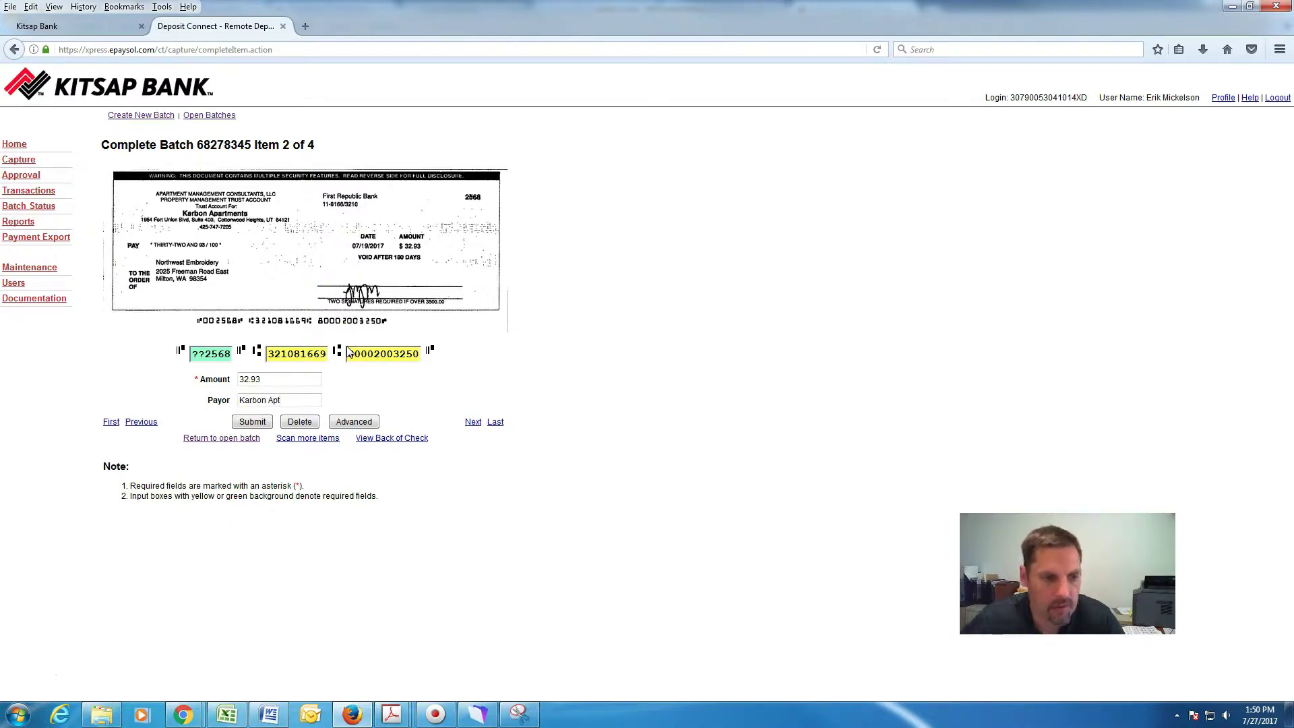
{"action": "left_click", "coordinate": [254, 426]}
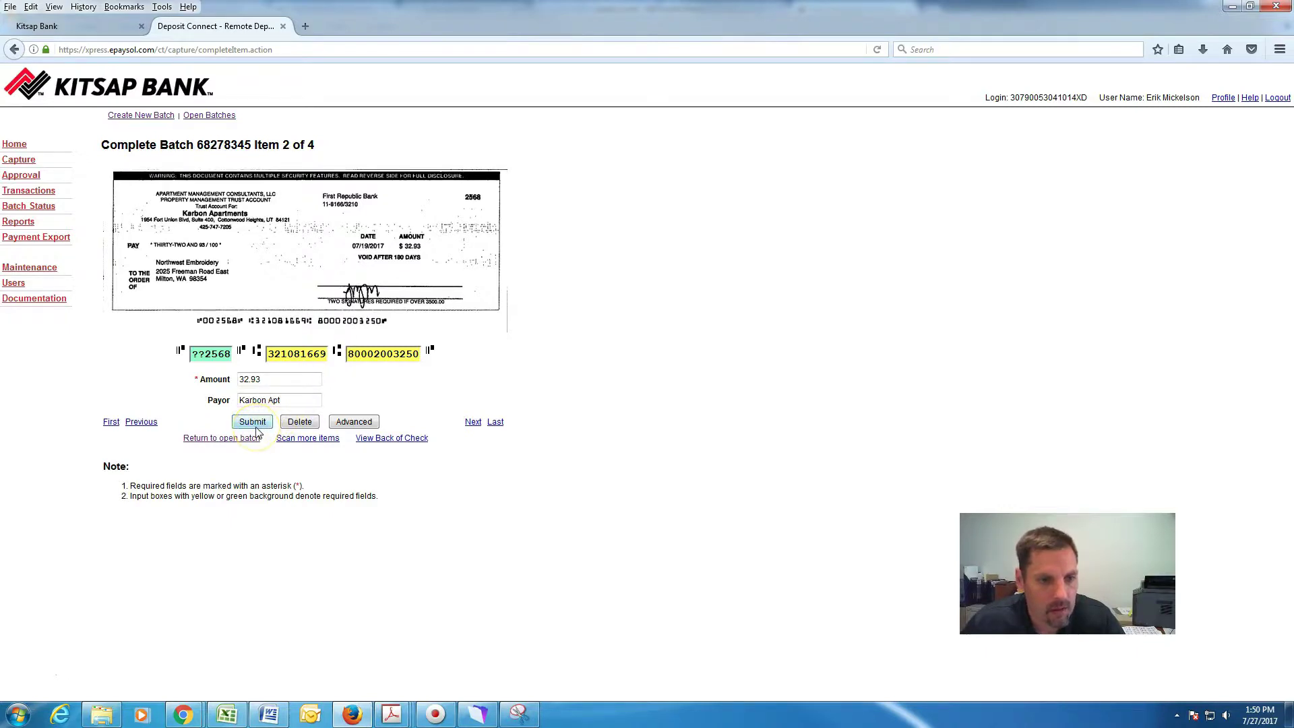
{"action": "left_click", "coordinate": [256, 428]}
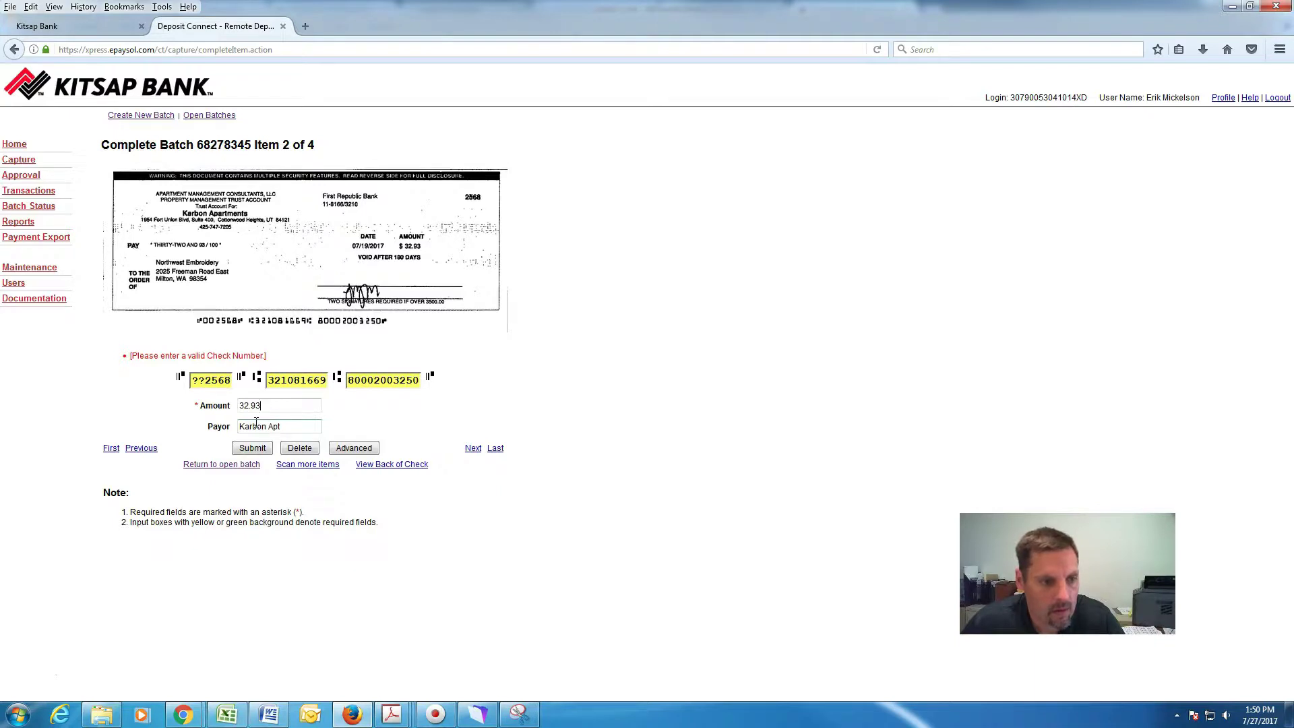
Correct the second check's number to 002568 and resubmit it.
{"action": "left_click", "coordinate": [211, 383]}
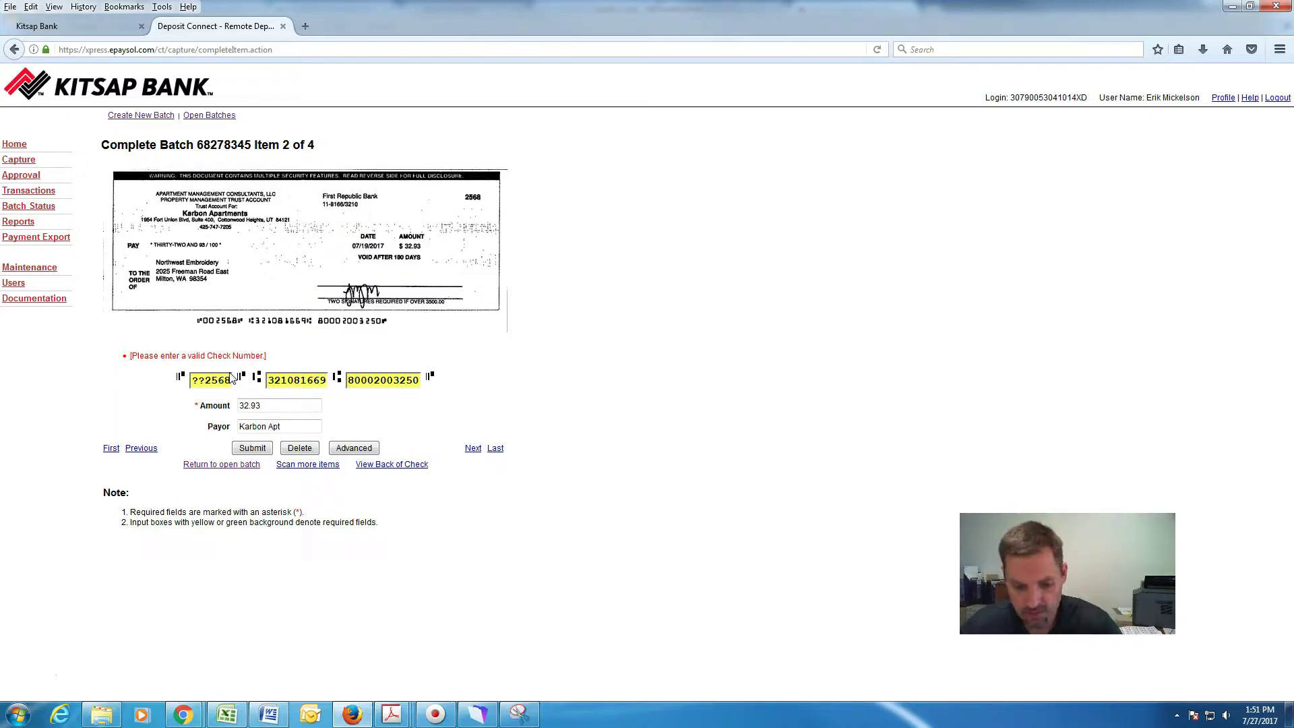
{"action": "left_click", "coordinate": [210, 380]}
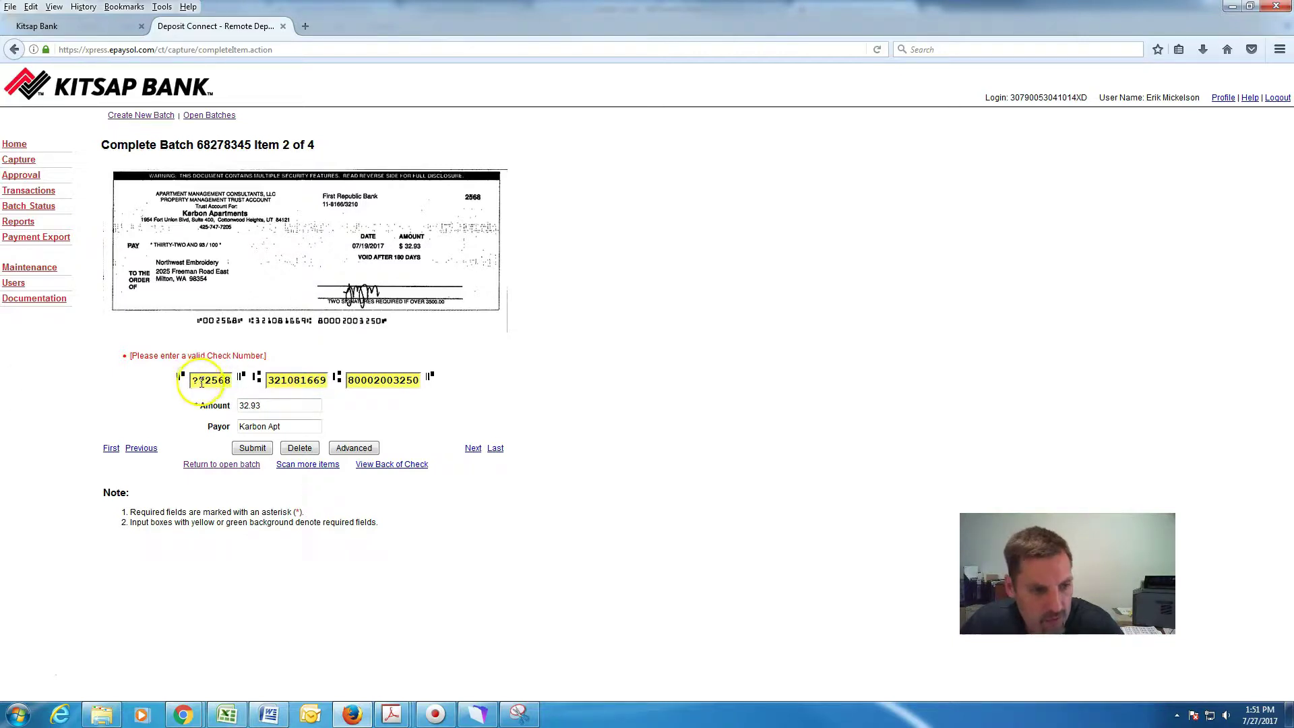
{"action": "left_click", "coordinate": [205, 382]}
{"action": "left_click_drag", "start_coordinate": [205, 382], "coordinate": [177, 383]}
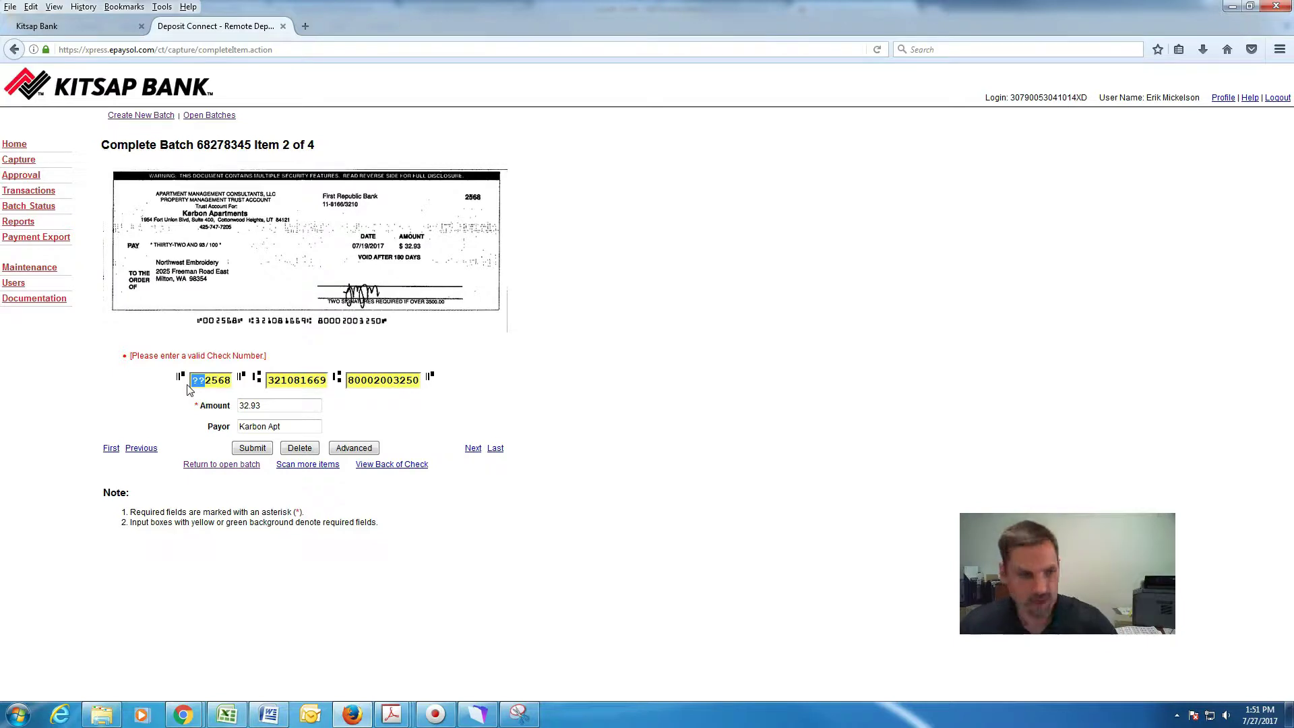
{"action": "type", "text": "00"}
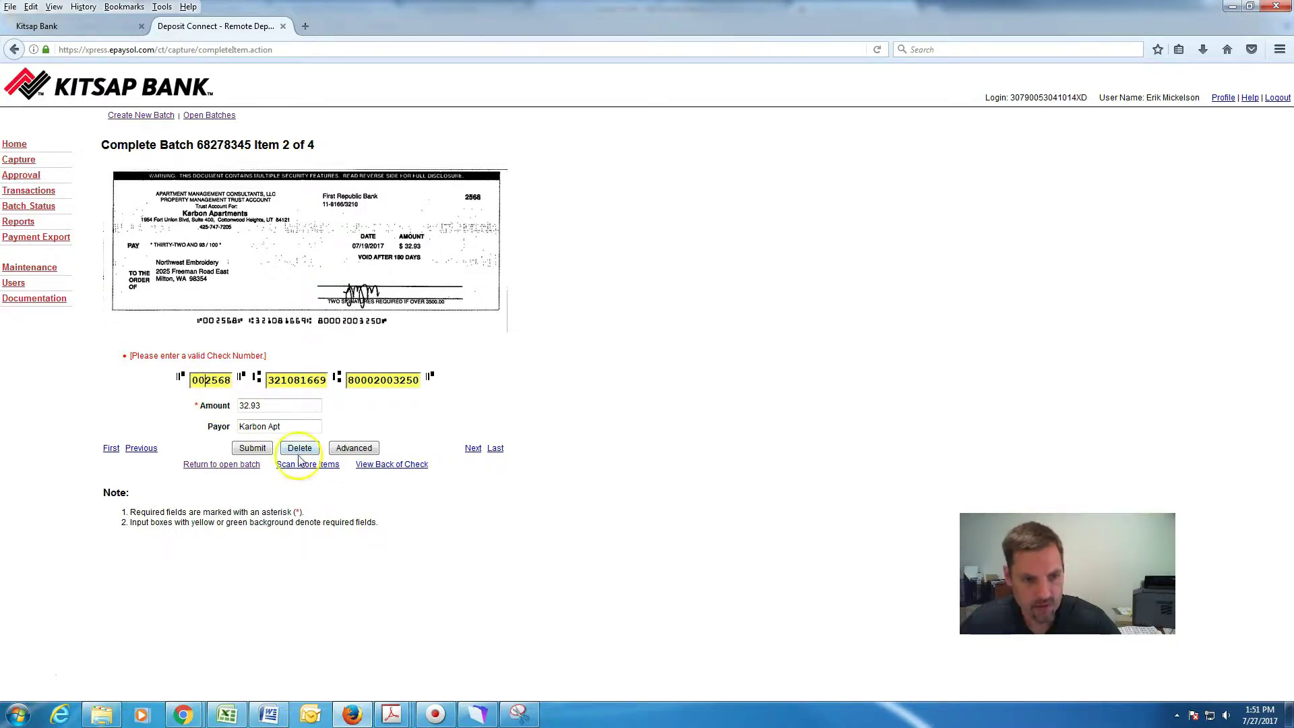
{"action": "left_click", "coordinate": [253, 449]}
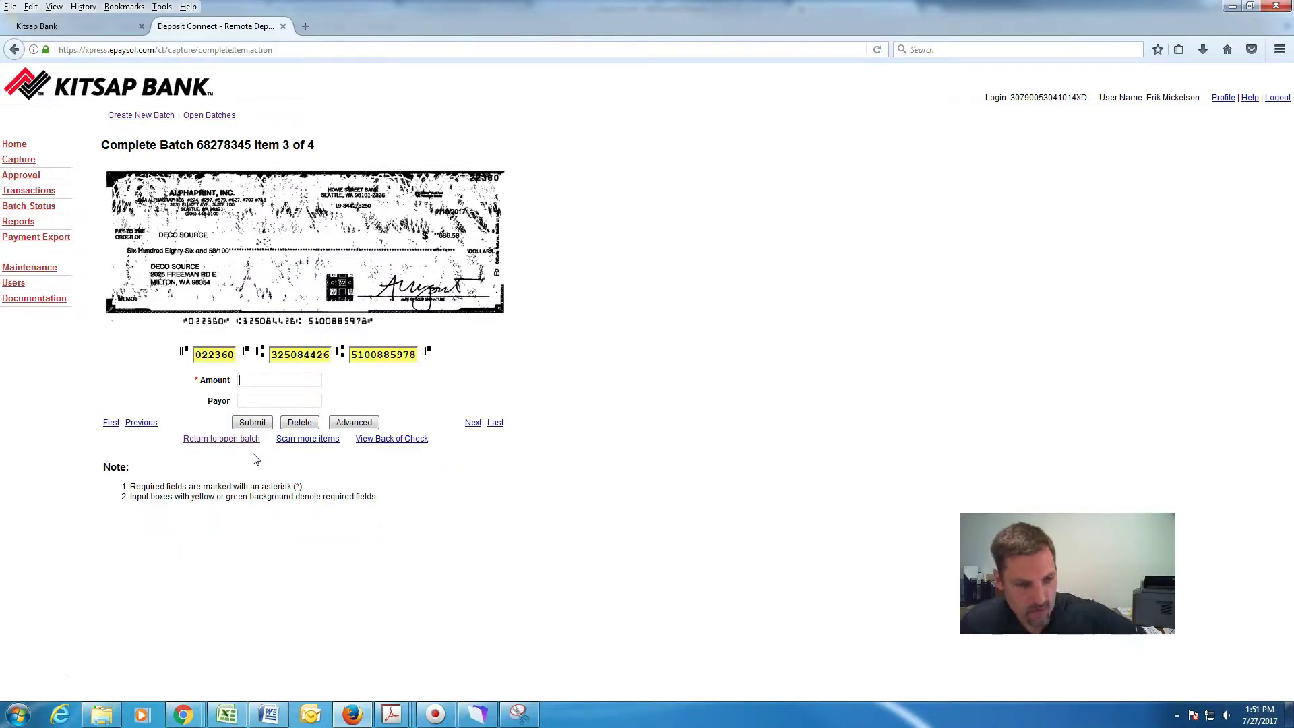
Submit the third check as 86.58 from Alphaprint.
{"action": "left_click", "coordinate": [262, 382]}
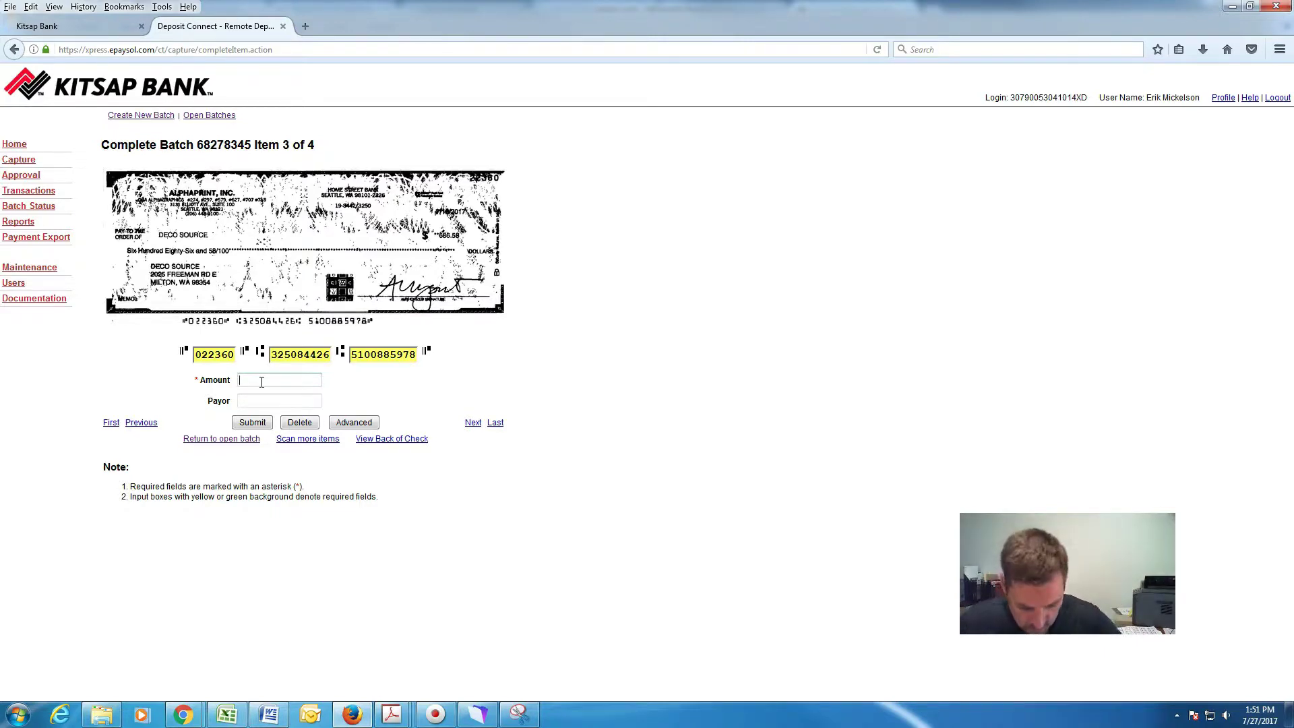
{"action": "type", "text": "86"}
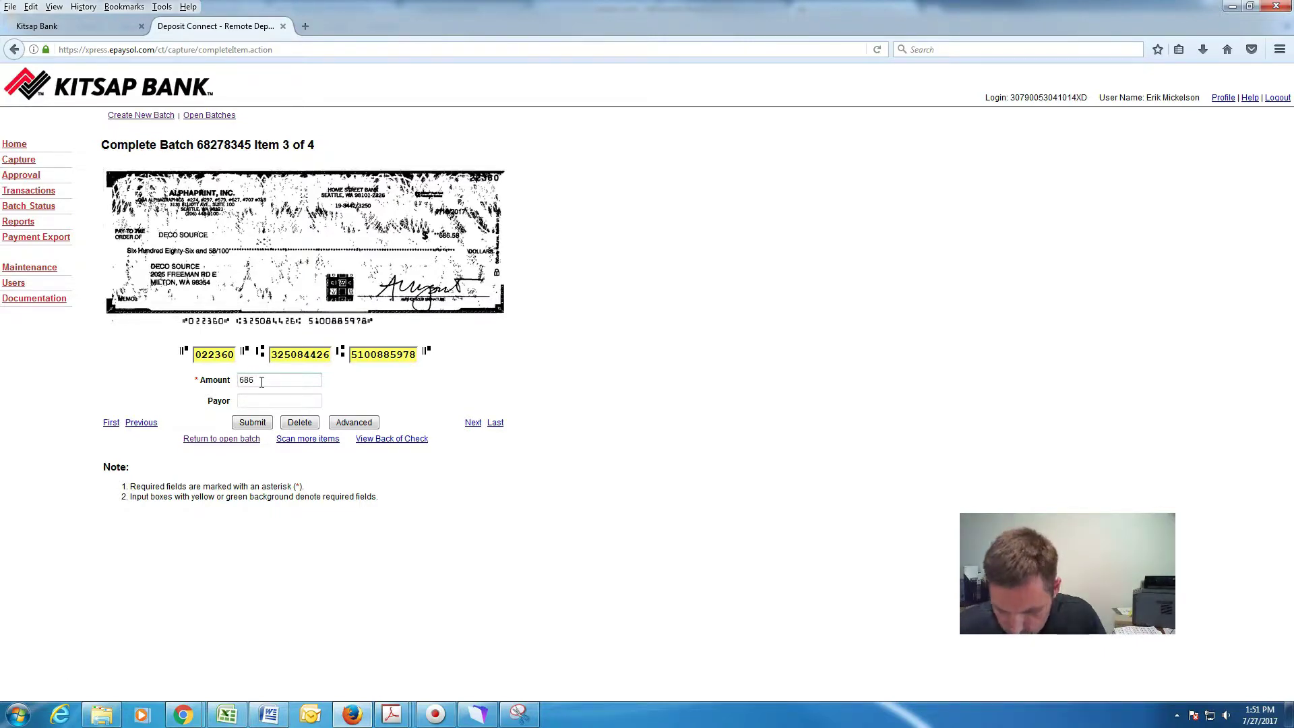
{"action": "type", "text": ".58"}
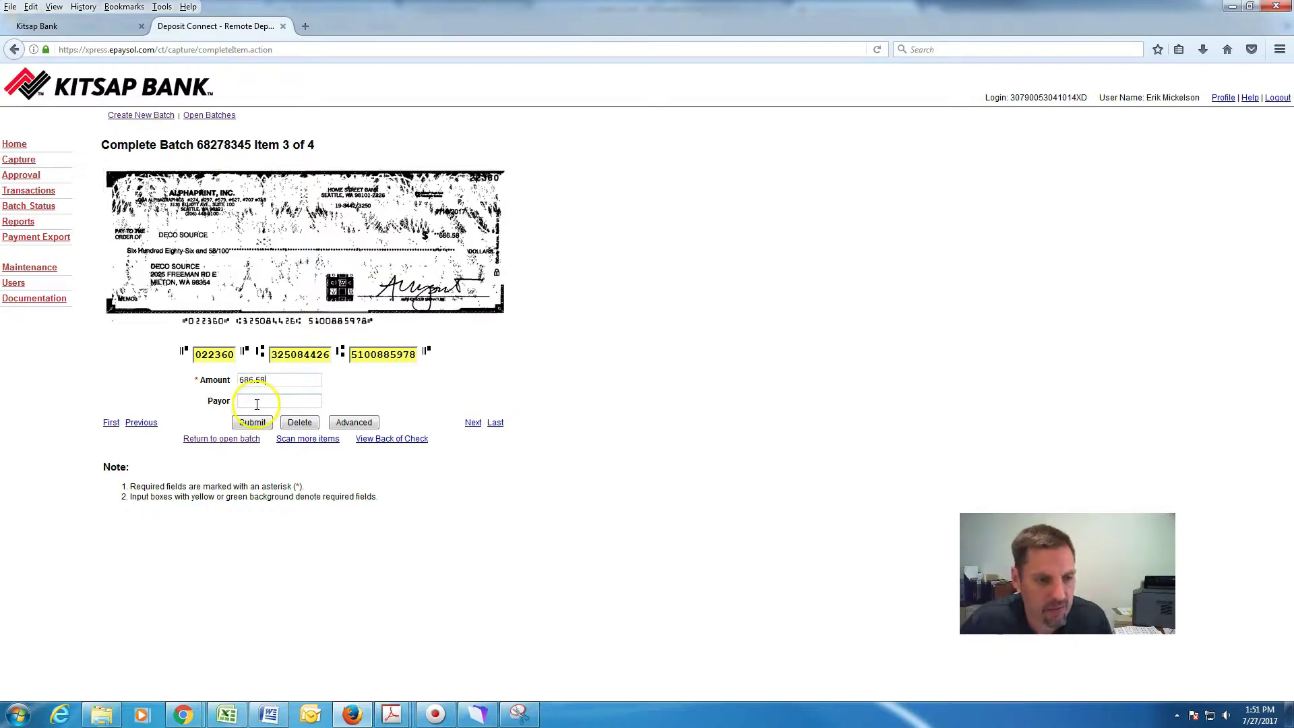
{"action": "left_click", "coordinate": [256, 403]}
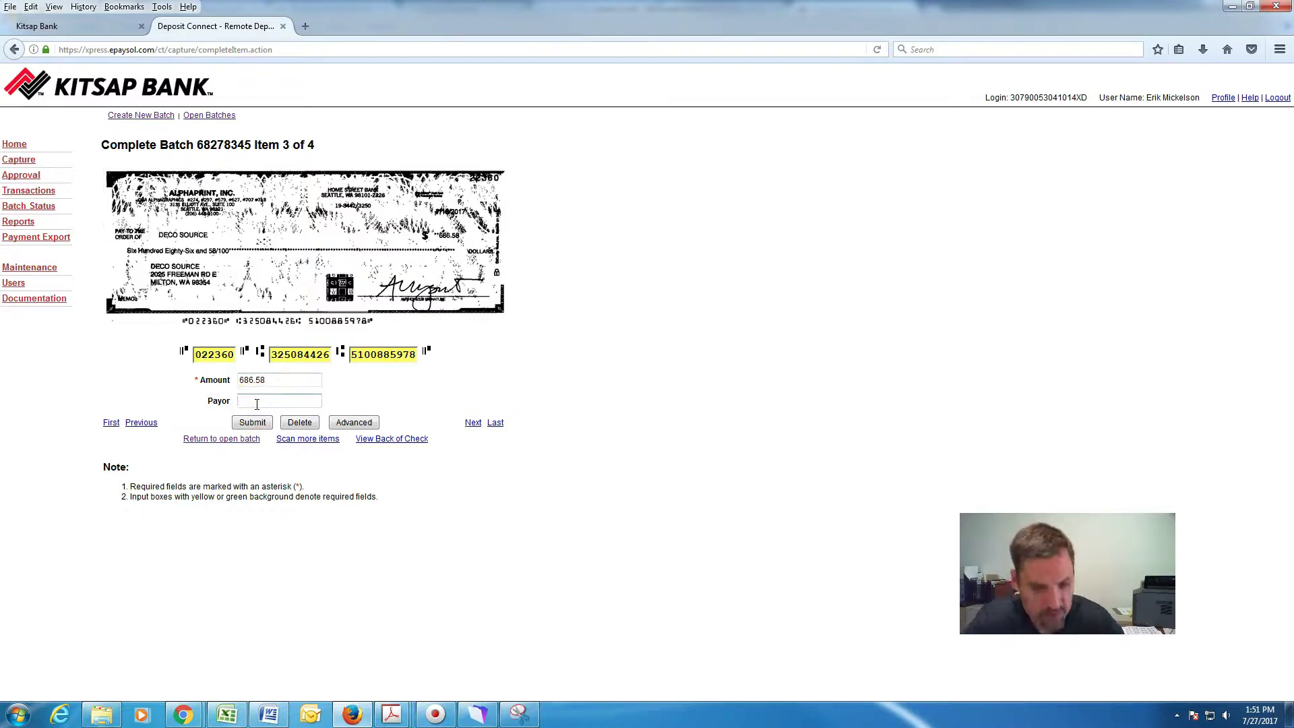
{"action": "type", "text": "Alphaprint"}
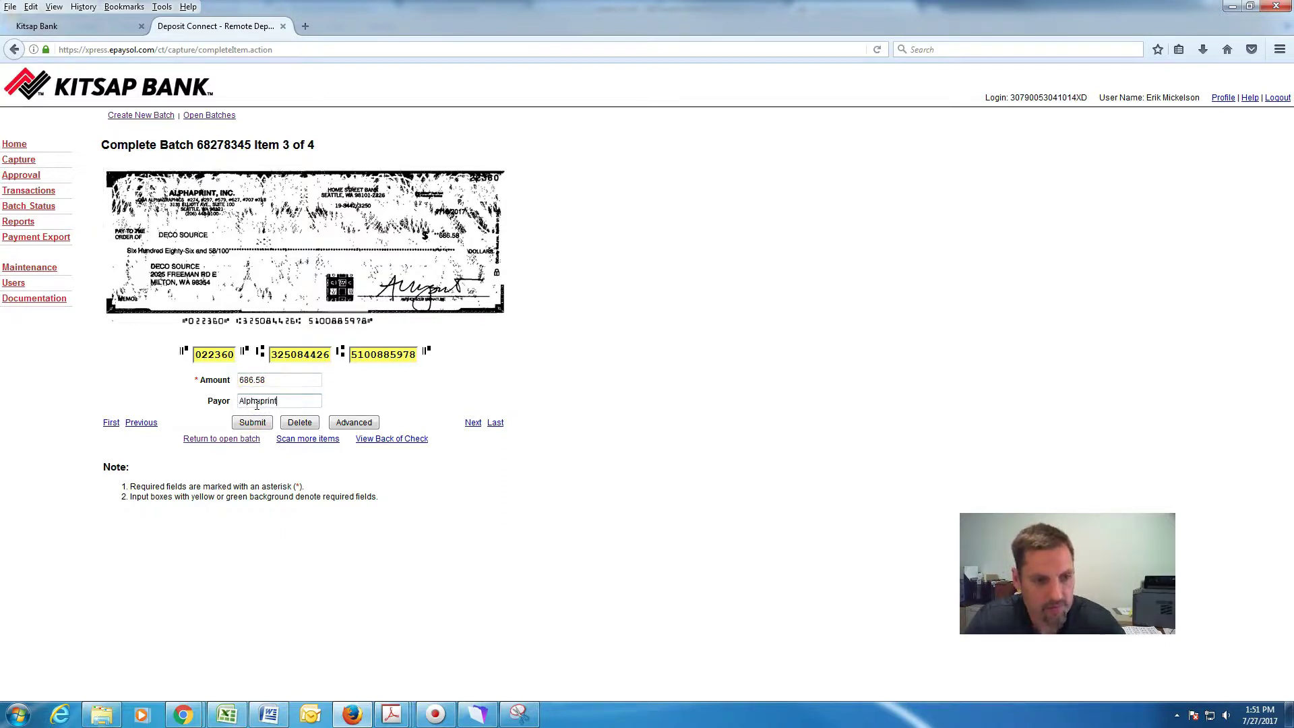
{"action": "left_click", "coordinate": [254, 425]}
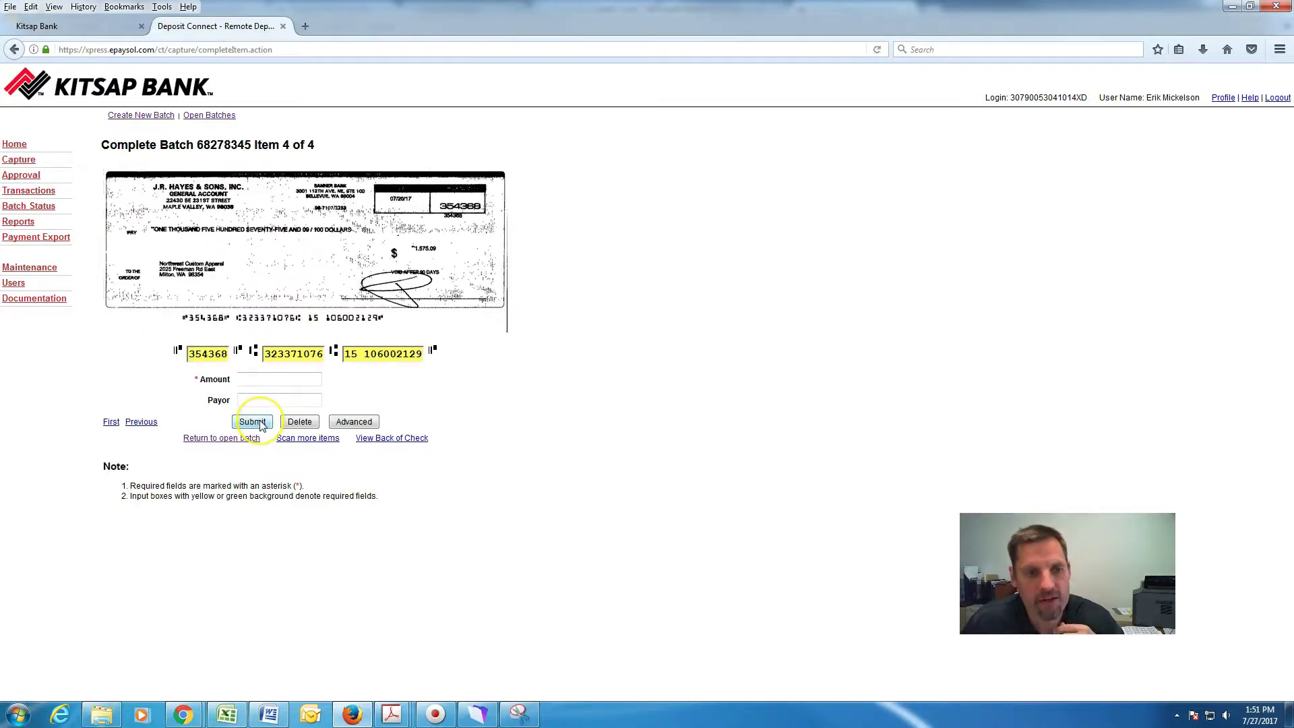
{"action": "left_click", "coordinate": [269, 379]}
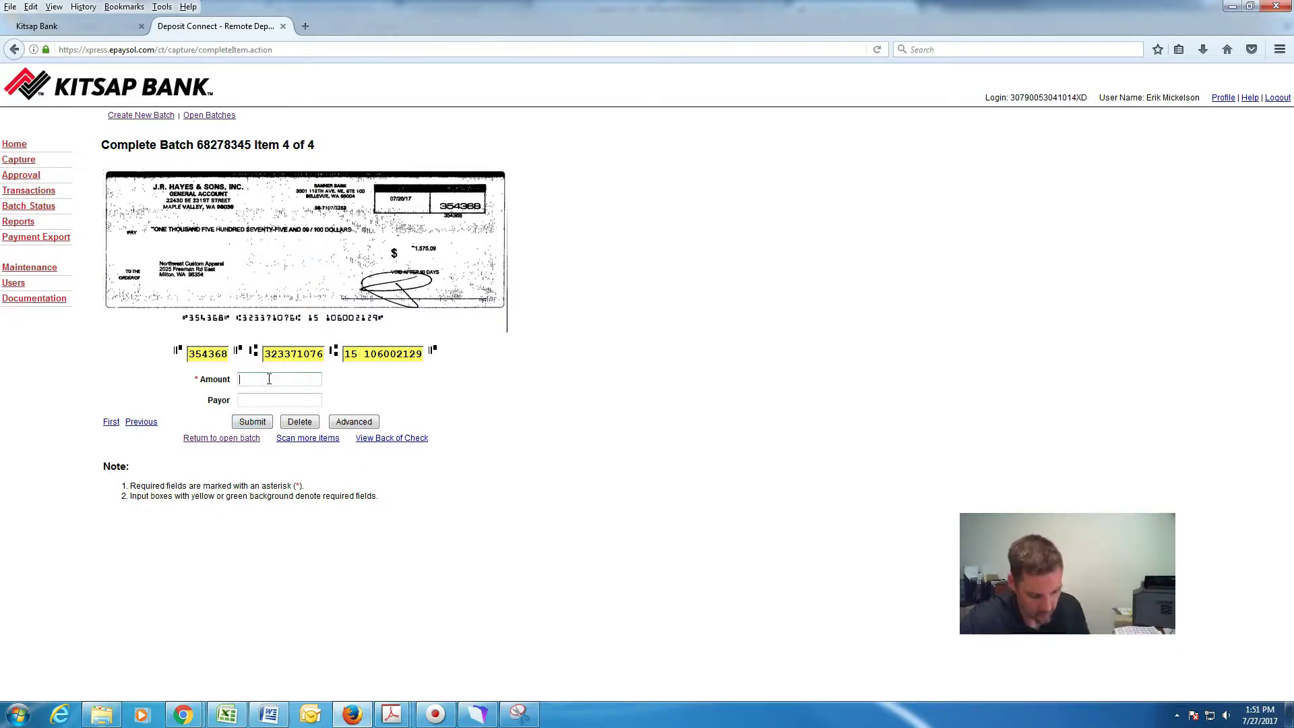
{"action": "type", "text": "157"}
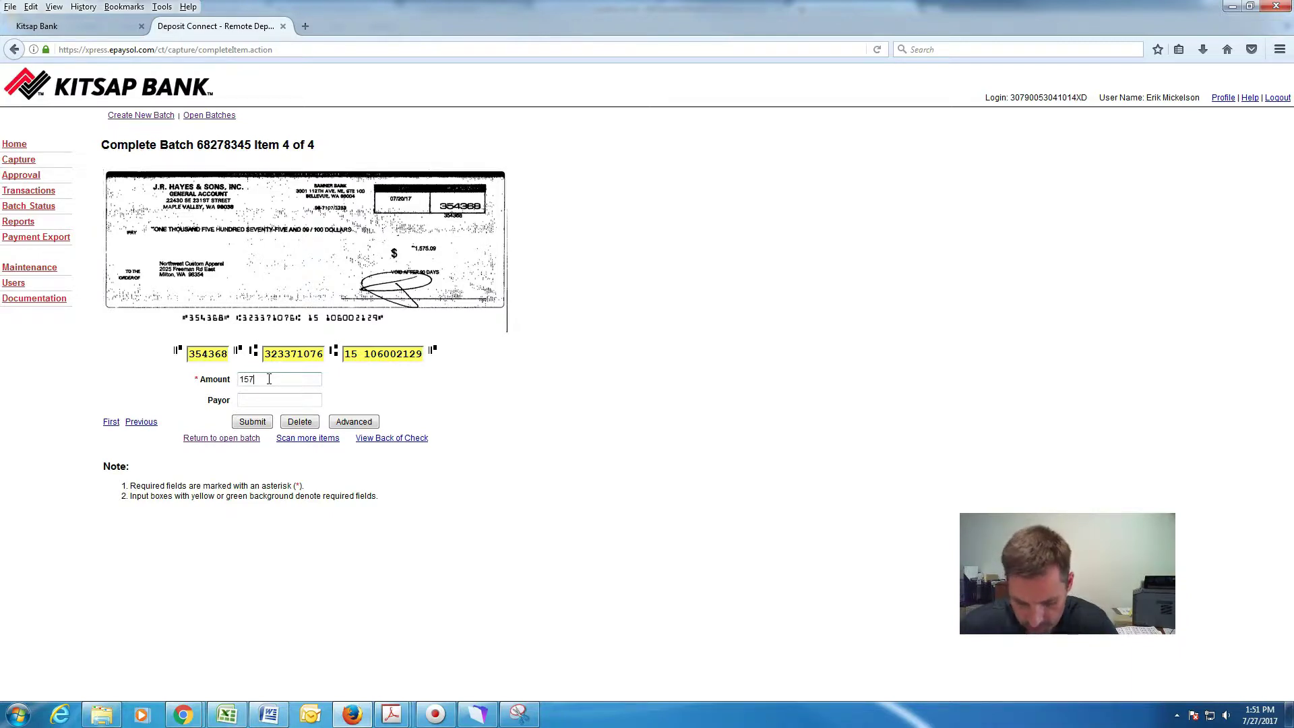
{"action": "type", "text": "5.09"}
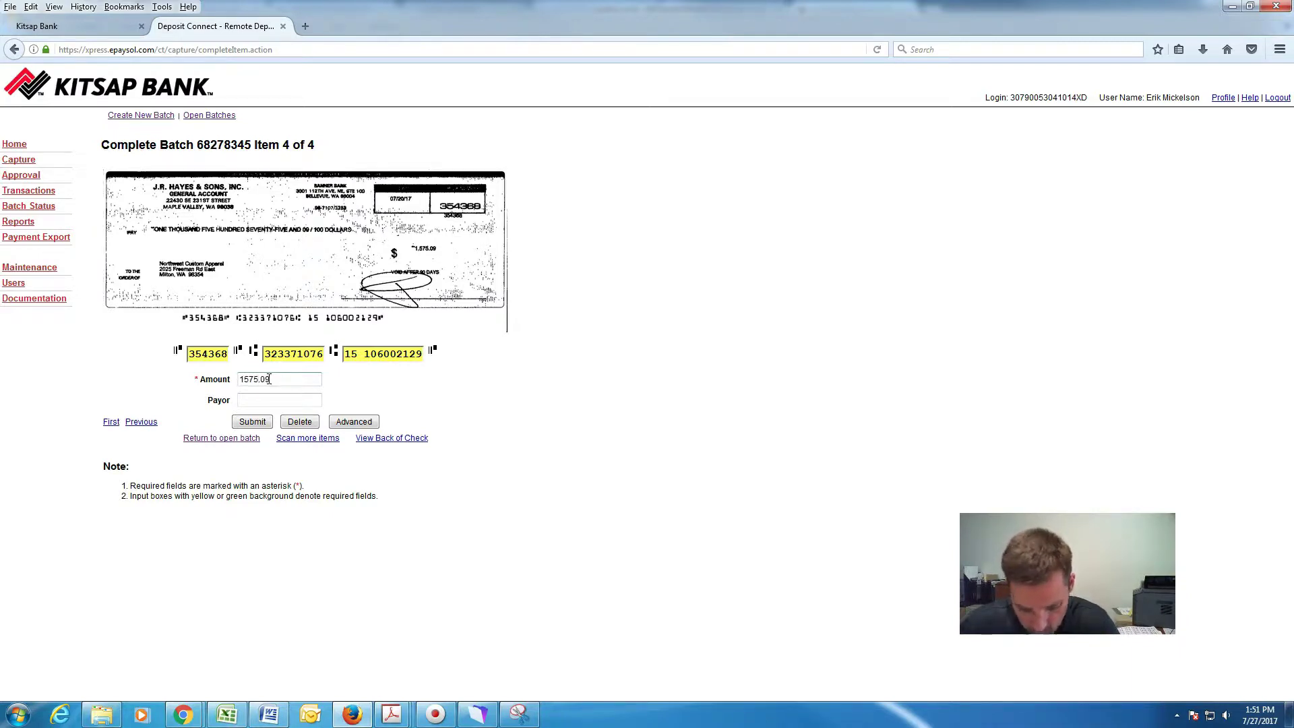
{"action": "left_click", "coordinate": [260, 404]}
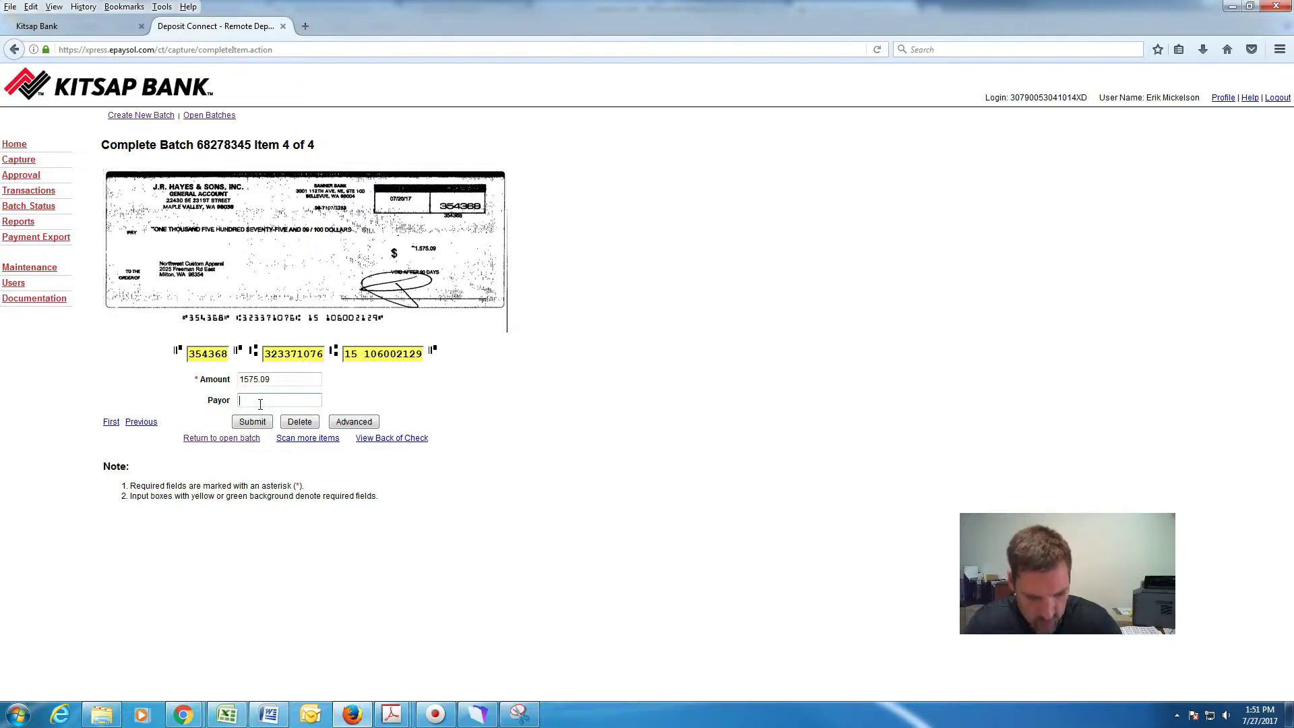
{"action": "key", "text": "BackSpace"}
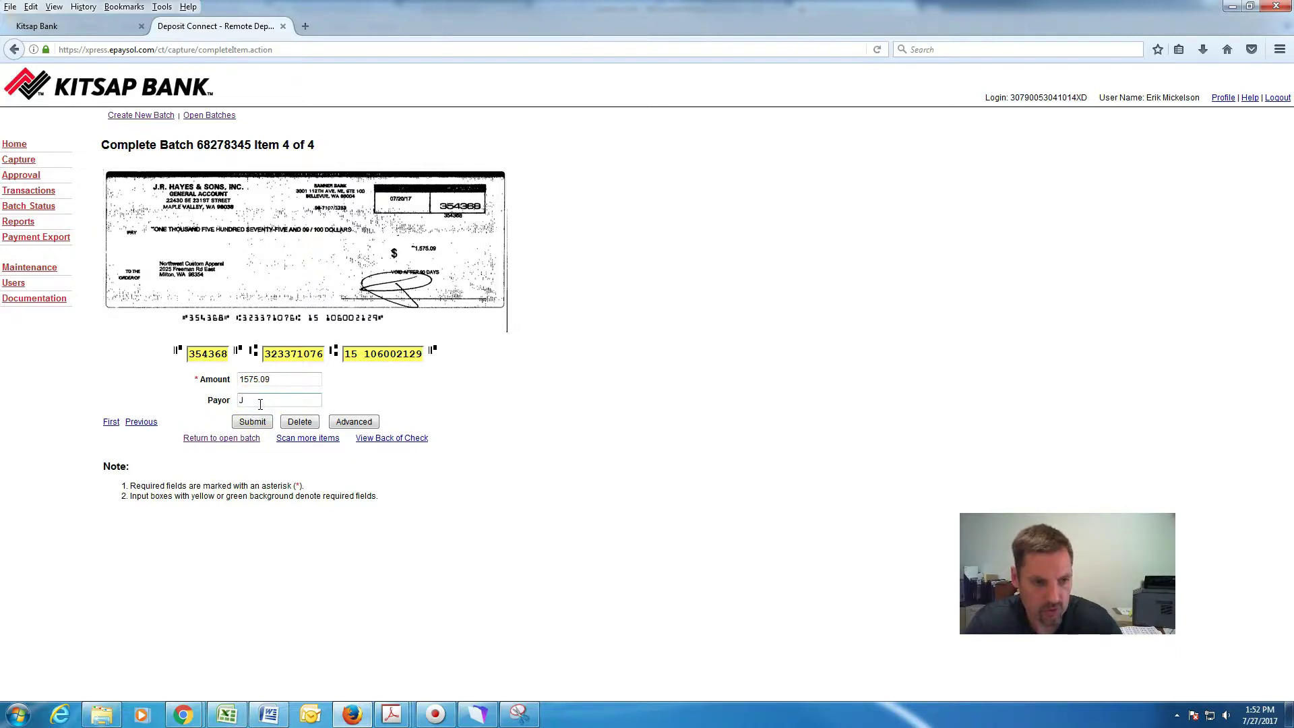
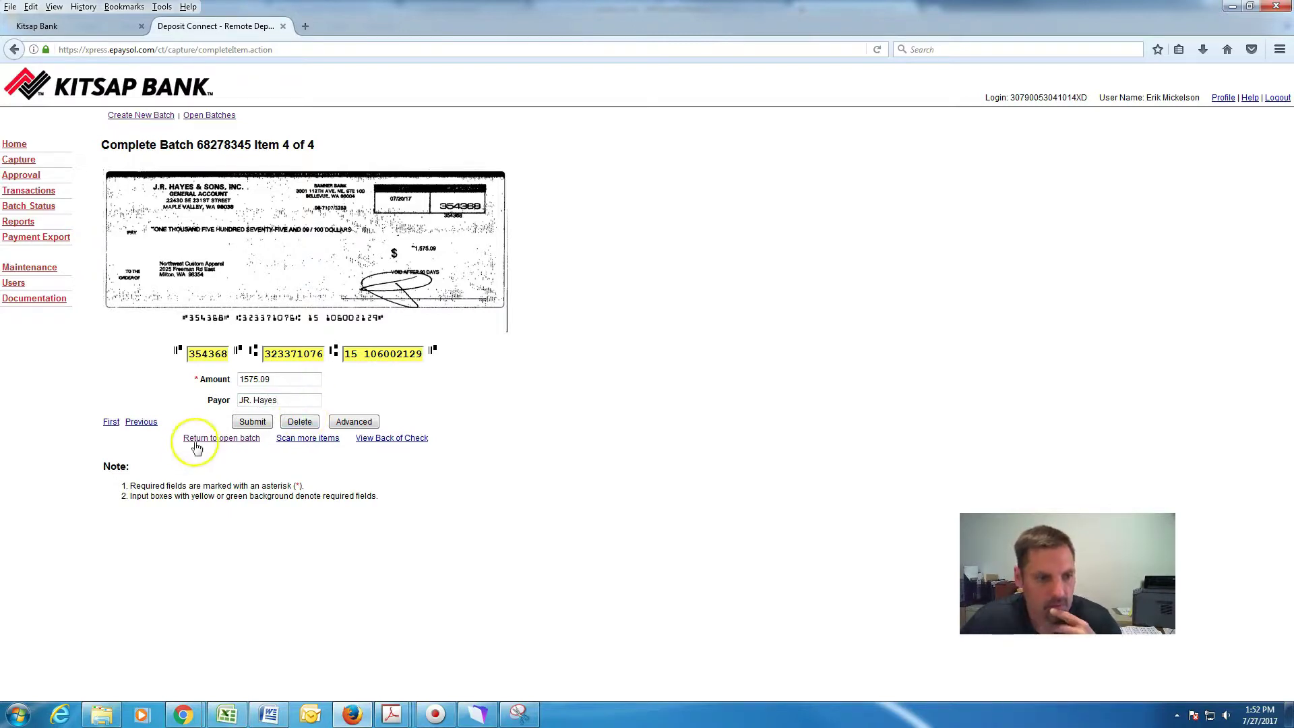
Submit the last check and recheck the balance; batch 68278345 remains unbalanced by -4.00.
{"action": "left_click", "coordinate": [247, 424]}
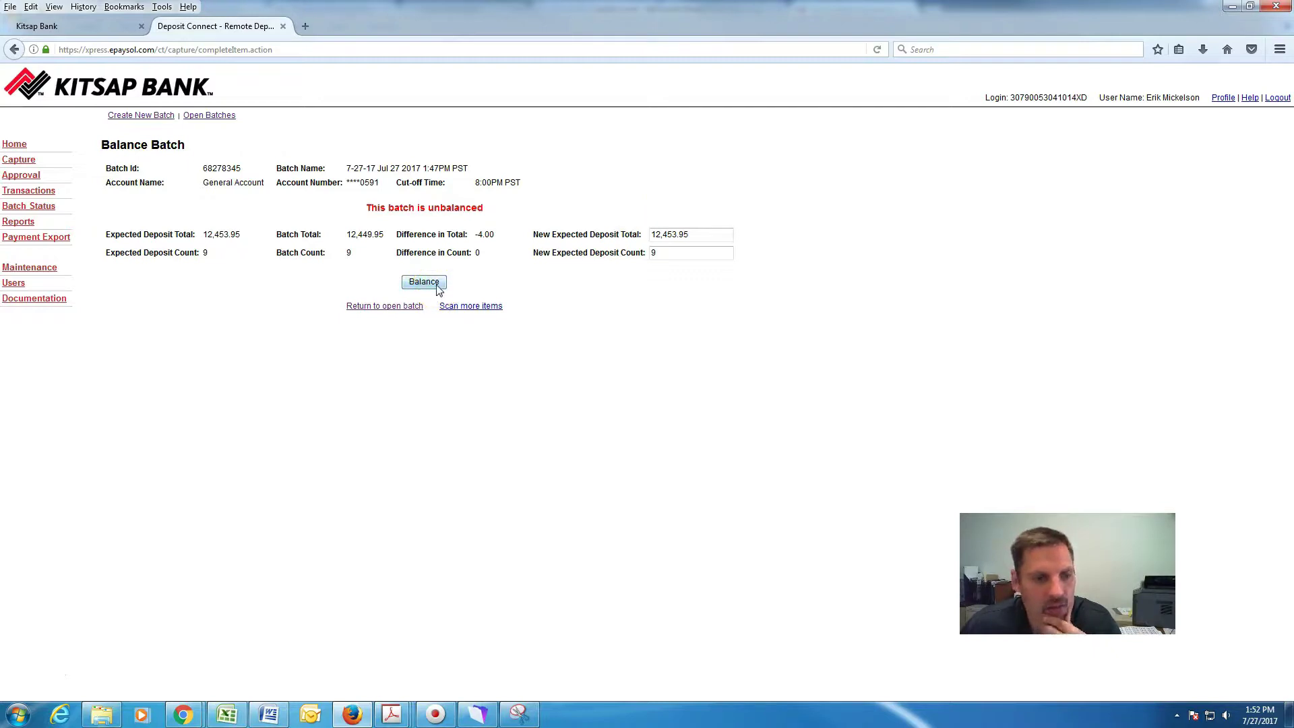
{"action": "left_click", "coordinate": [424, 281]}
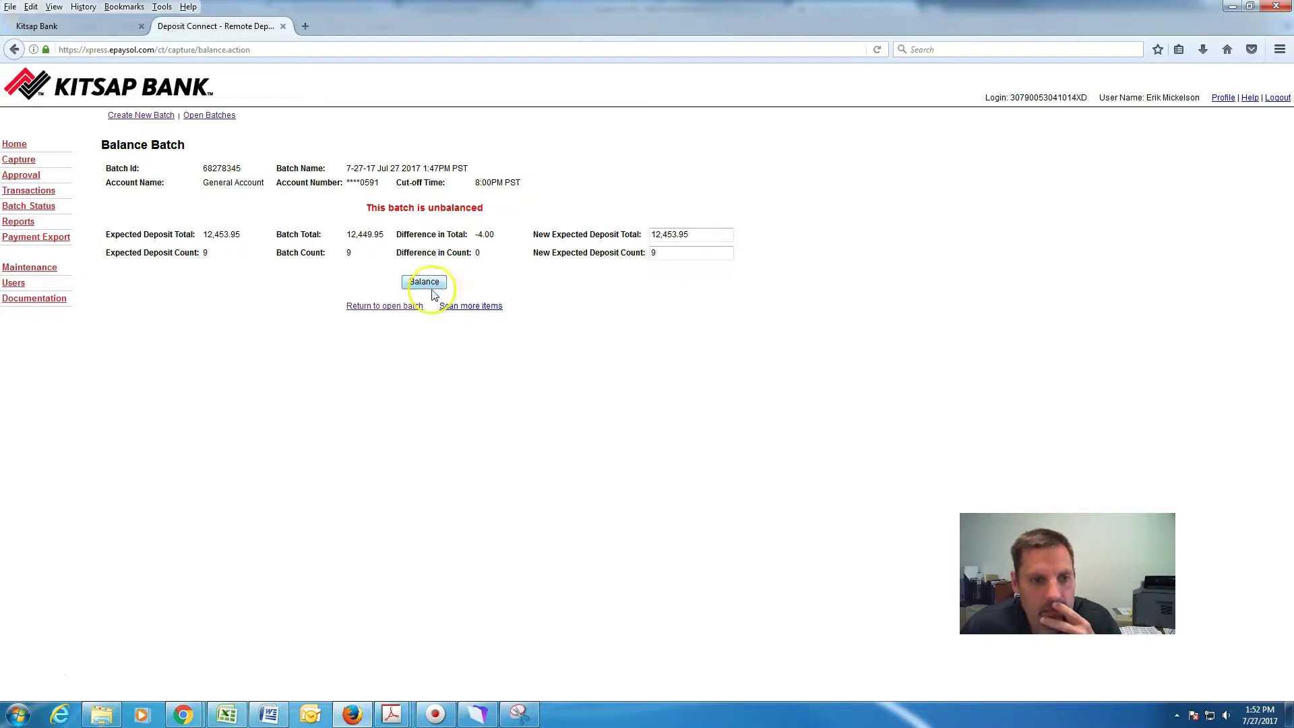
{"action": "left_click", "coordinate": [403, 311]}
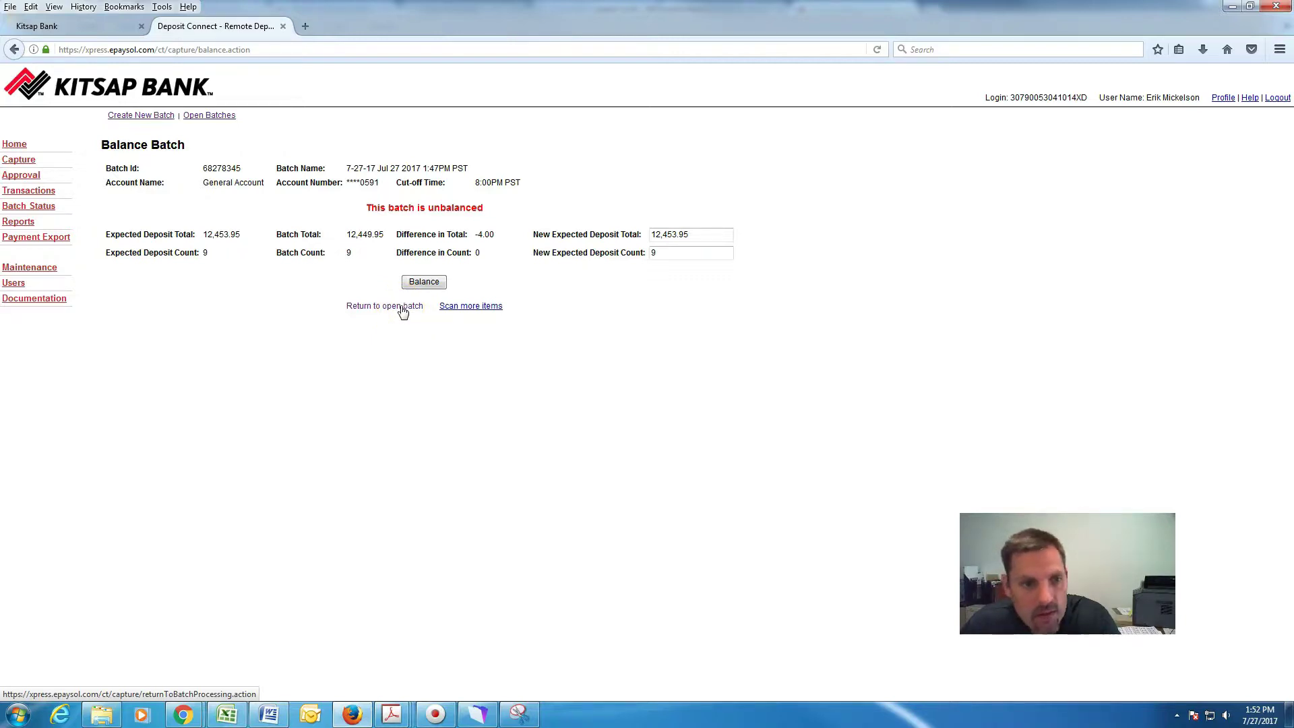
{"action": "left_click", "coordinate": [404, 310]}
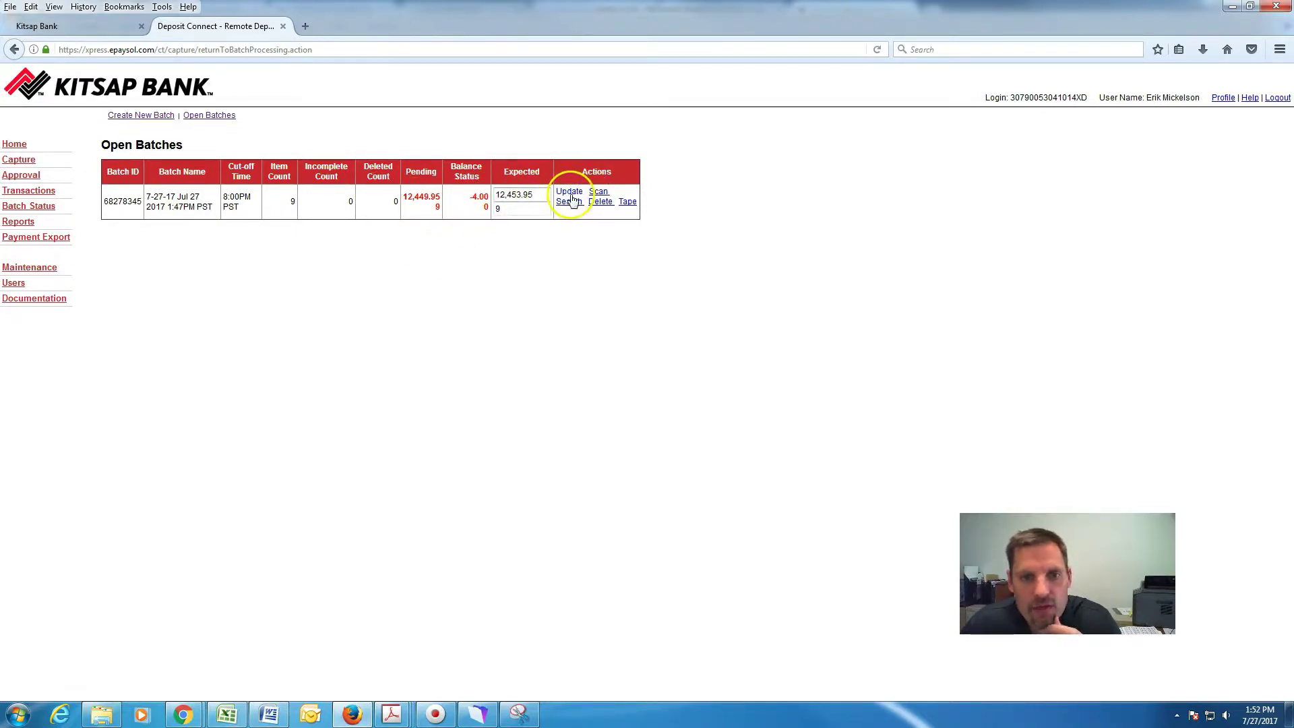
Review the batch tape, update batch 68278345, and list its nine pending checks in Batch Items Search.
{"action": "left_click", "coordinate": [628, 202]}
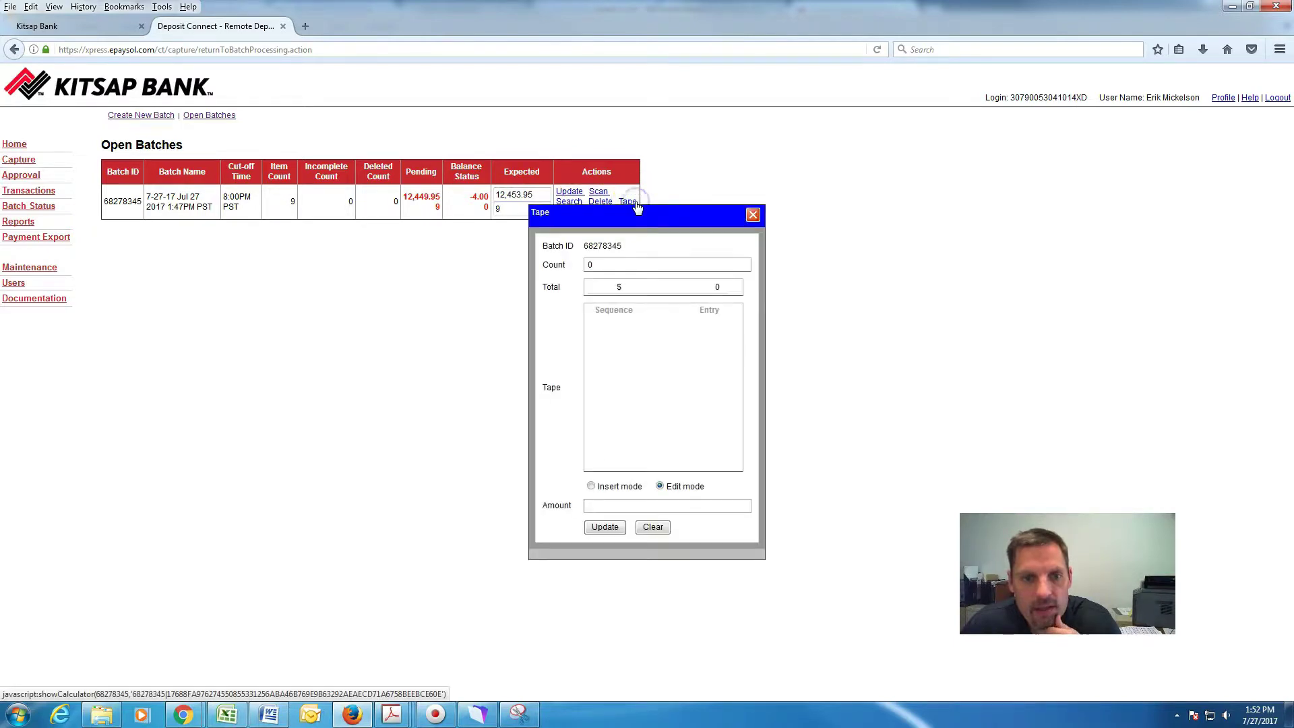
{"action": "left_click", "coordinate": [565, 193]}
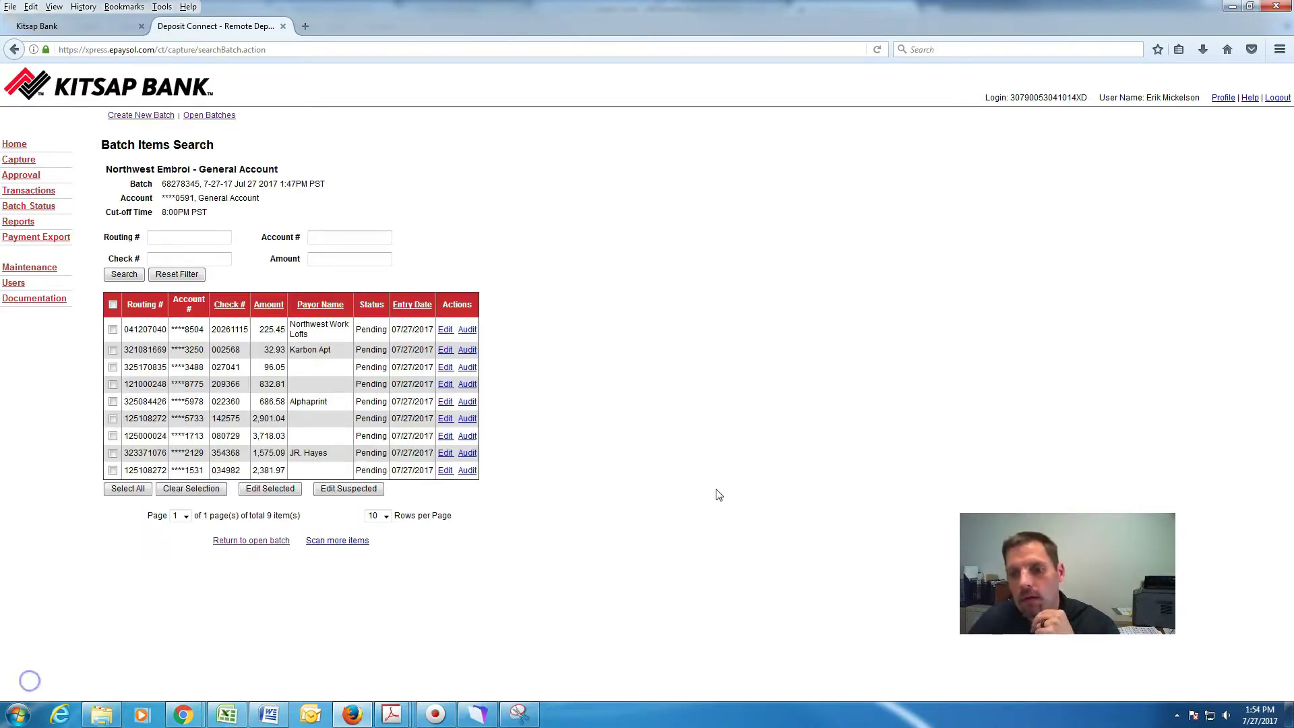
{"action": "left_click", "coordinate": [708, 491]}
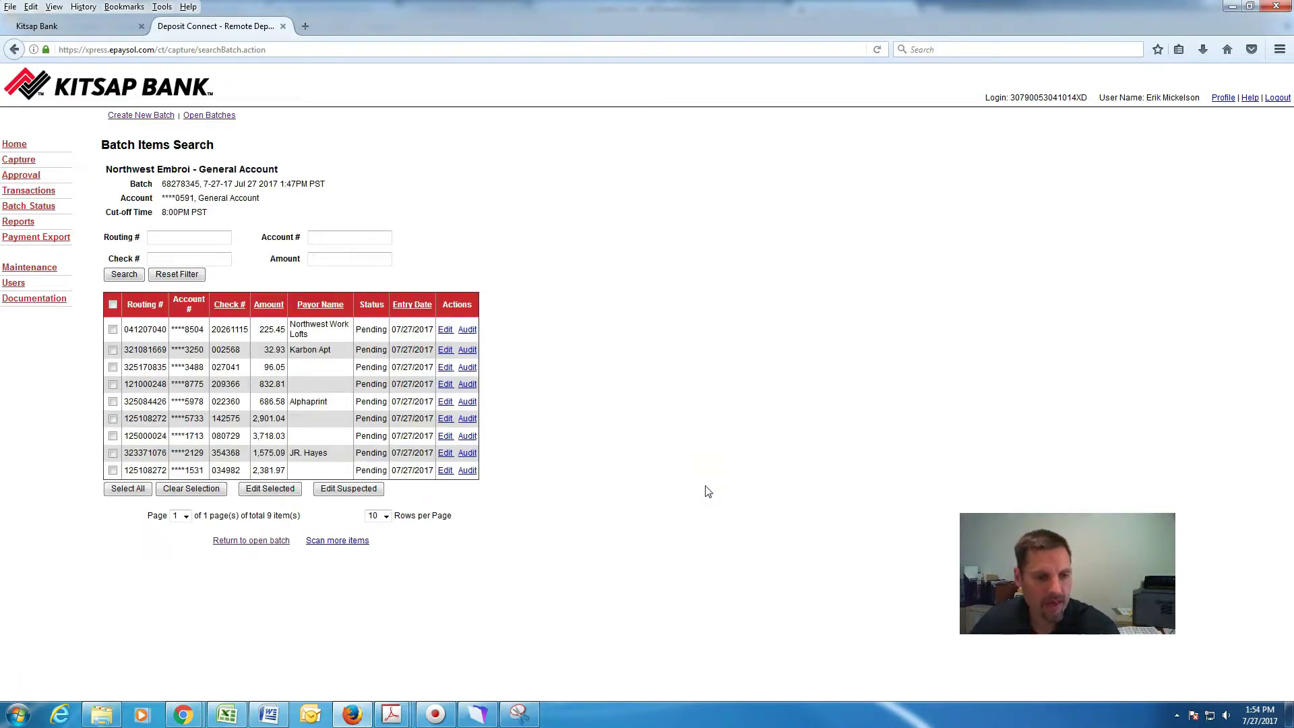
Correct the 2,901.04 check's amount to 2,905.04, enter payor Adobe, and save.
{"action": "left_click", "coordinate": [307, 400]}
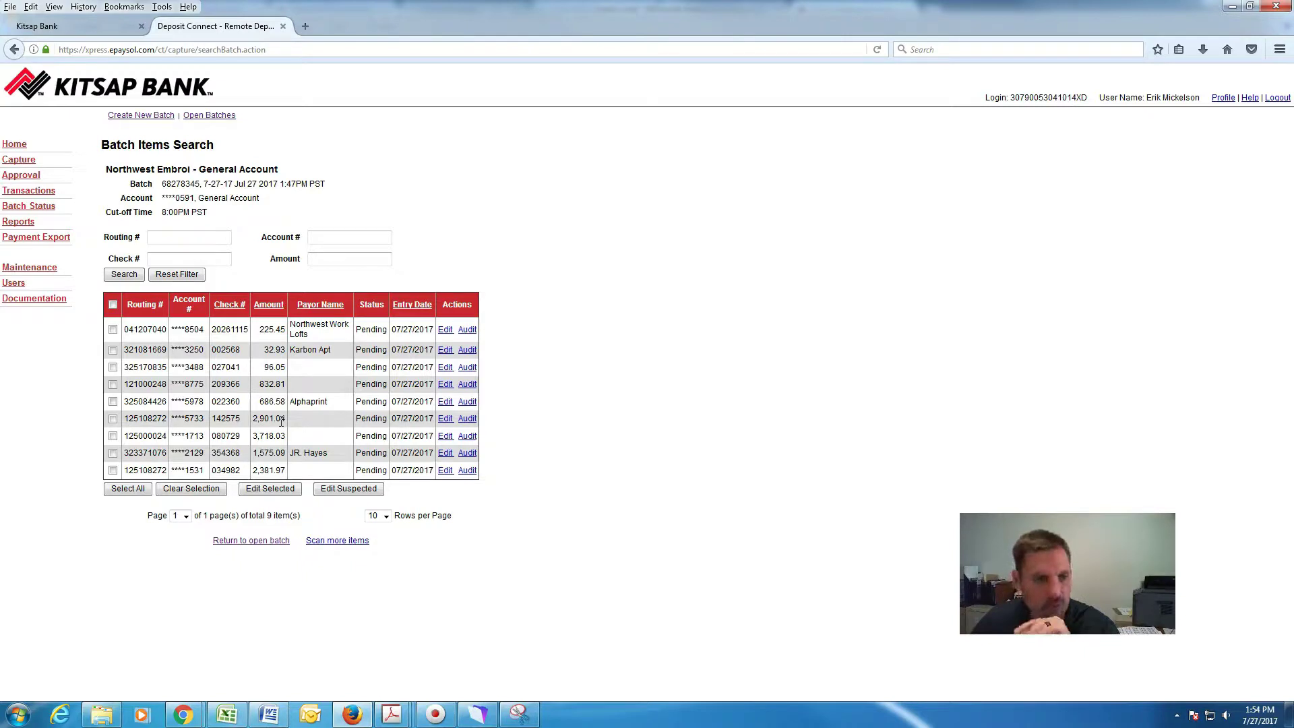
{"action": "left_click", "coordinate": [445, 420]}
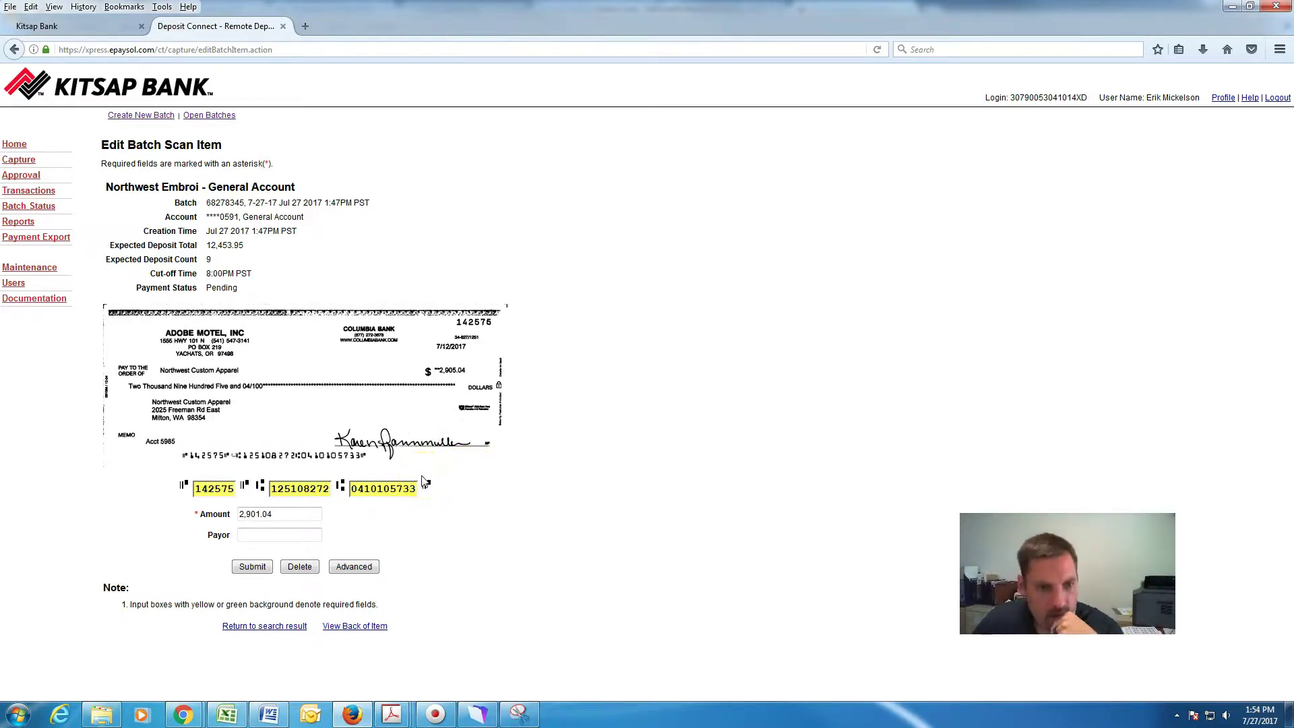
{"action": "left_click", "coordinate": [257, 513]}
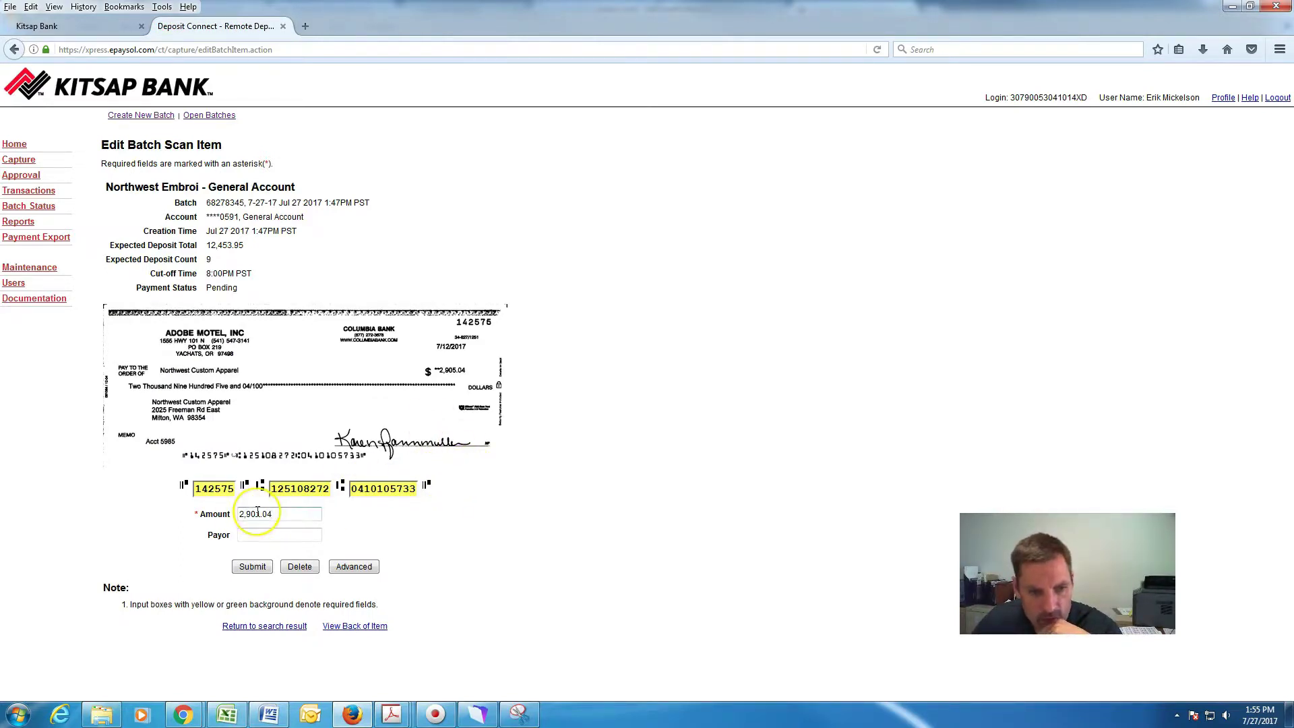
{"action": "left_click", "coordinate": [260, 514]}
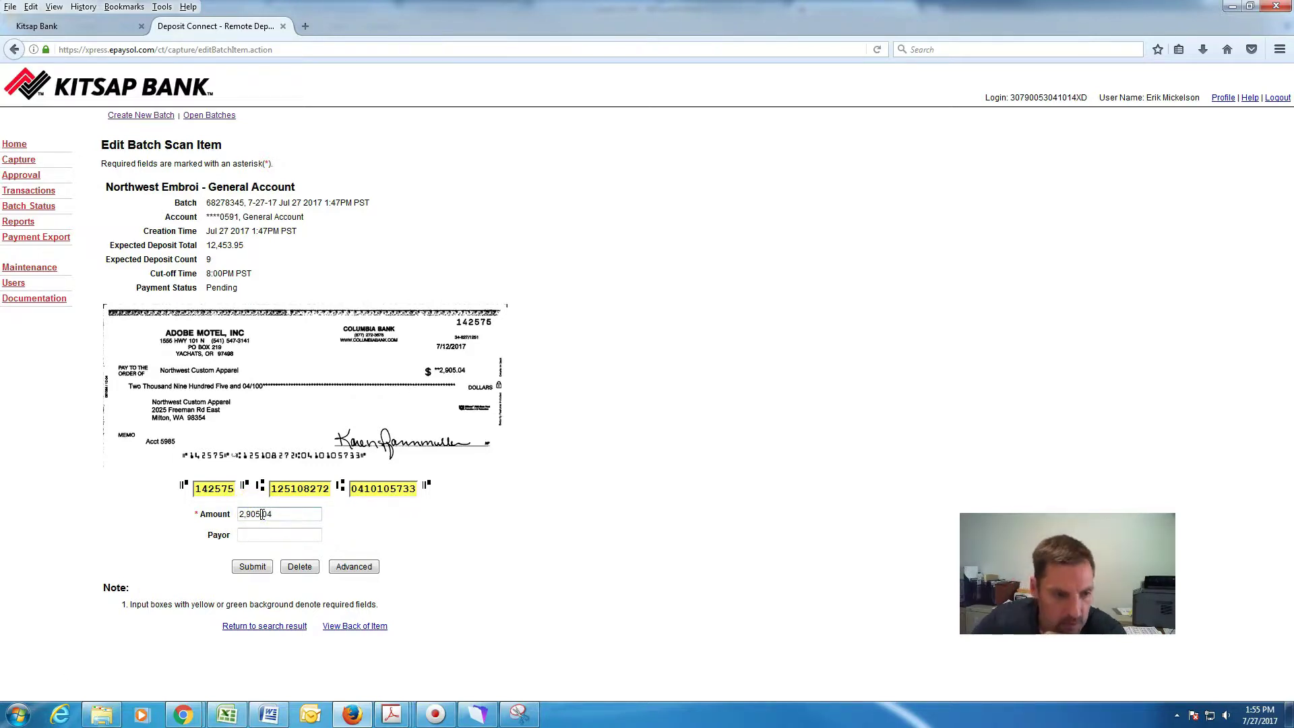
{"action": "left_click", "coordinate": [250, 534]}
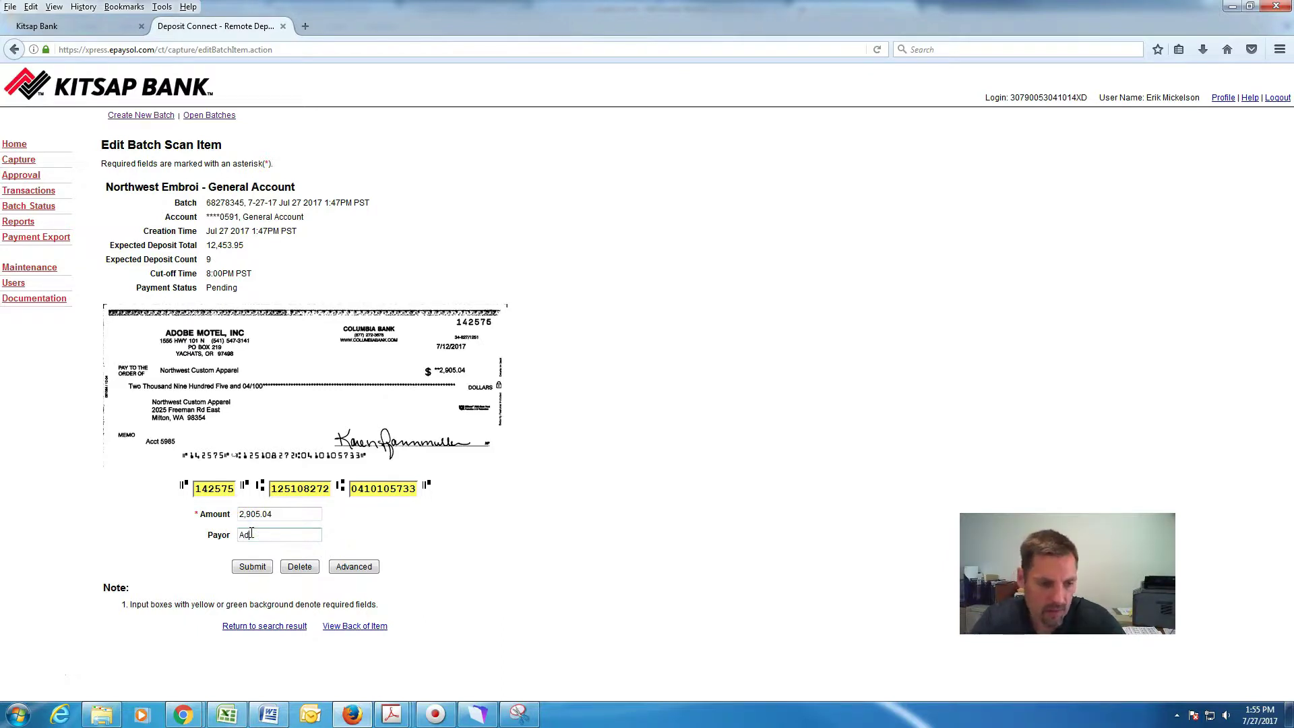
{"action": "left_click", "coordinate": [252, 568]}
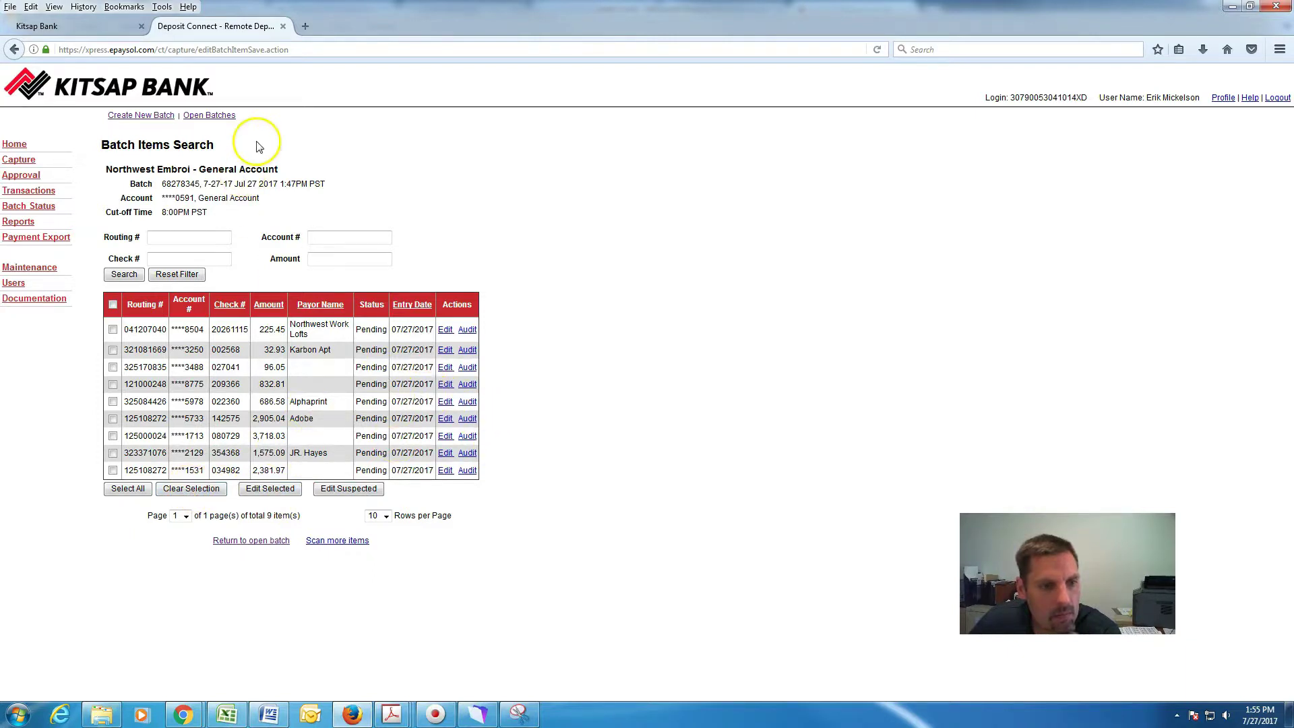
Update batch 68278345 to Balanced at 12,453.95, then close and approve it.
{"action": "left_click", "coordinate": [220, 116]}
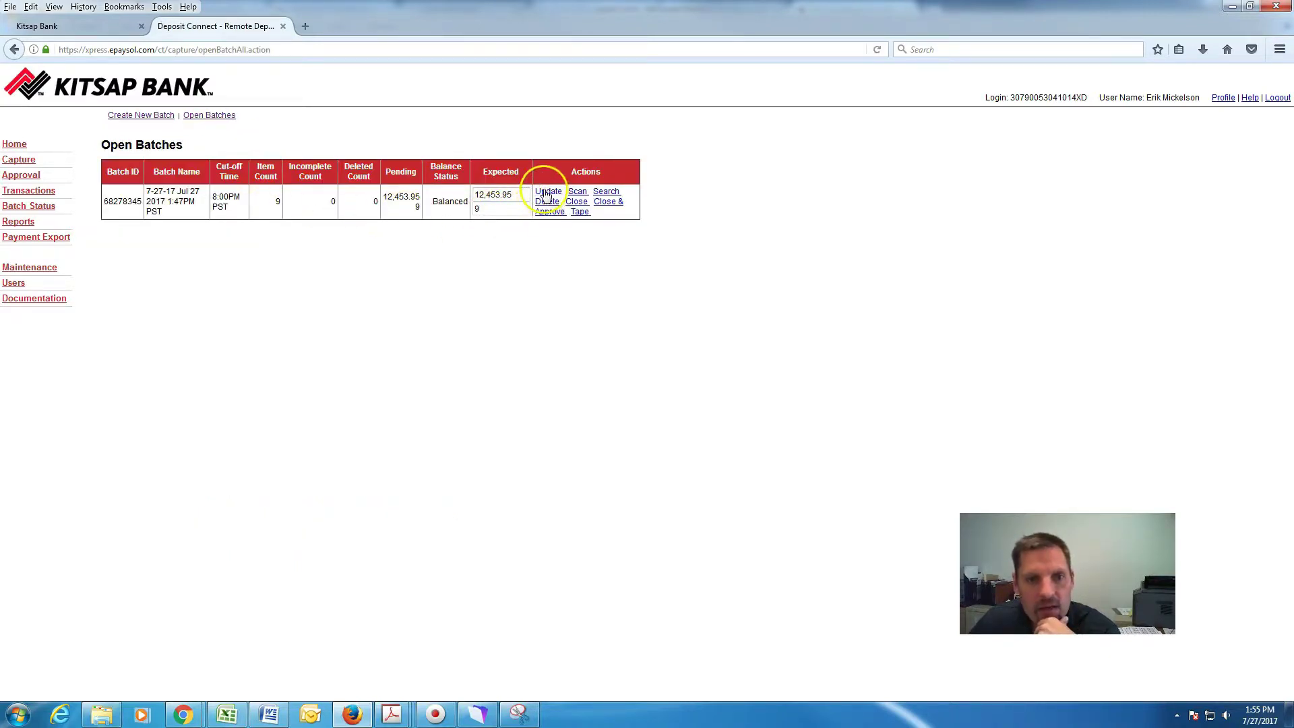
{"action": "left_click", "coordinate": [548, 193]}
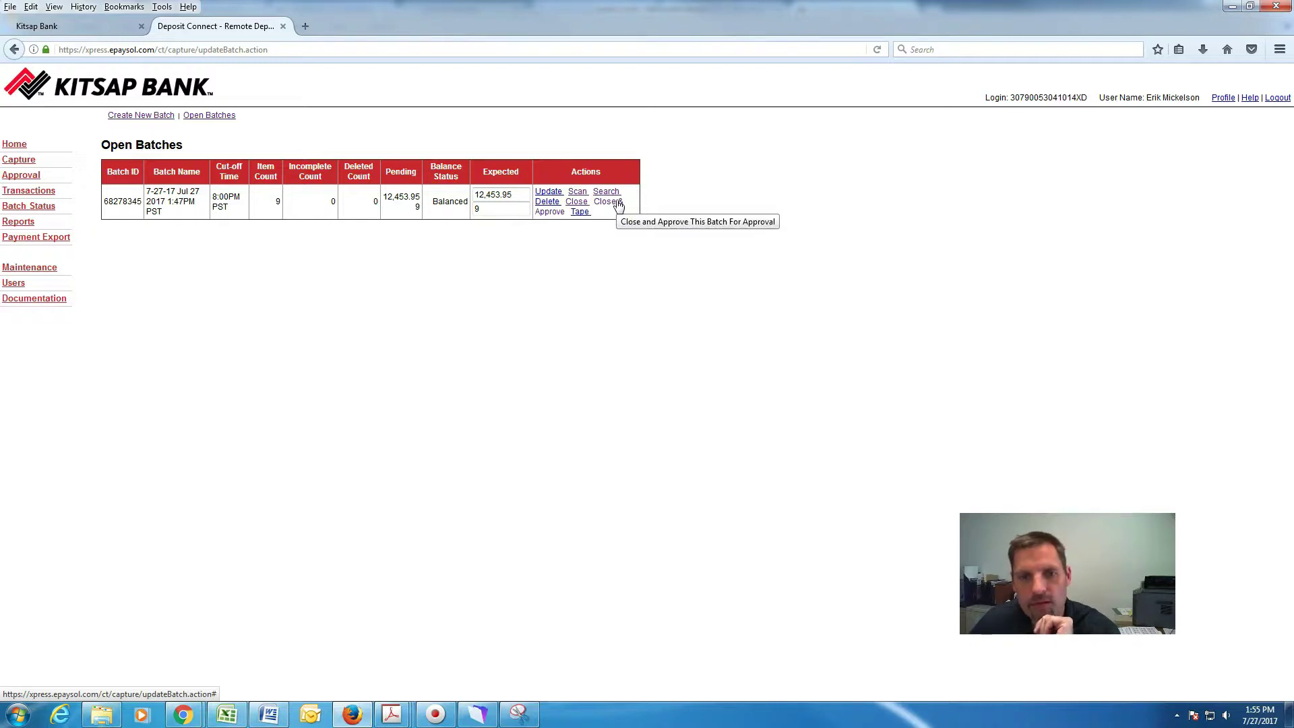
{"action": "left_click", "coordinate": [616, 202]}
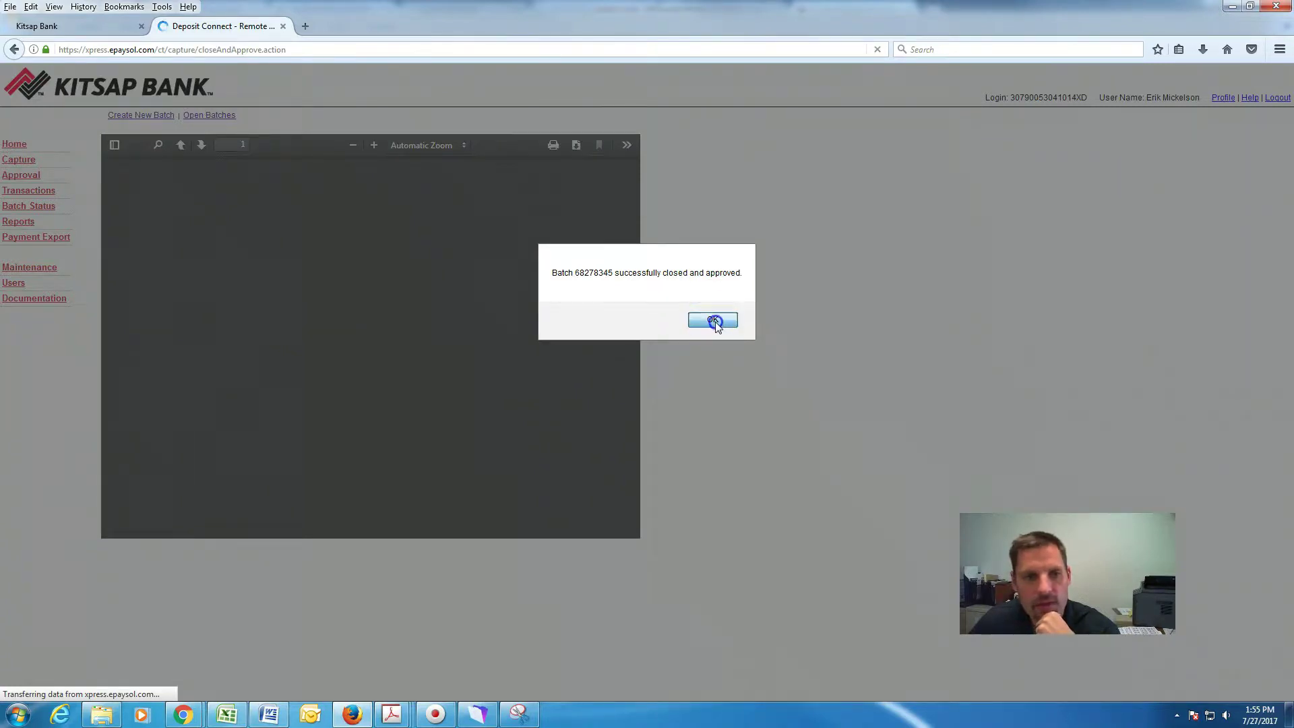
Print the Closed Batch Status report for the 9-item, 12,453.95 batch.
{"action": "left_click", "coordinate": [714, 321]}
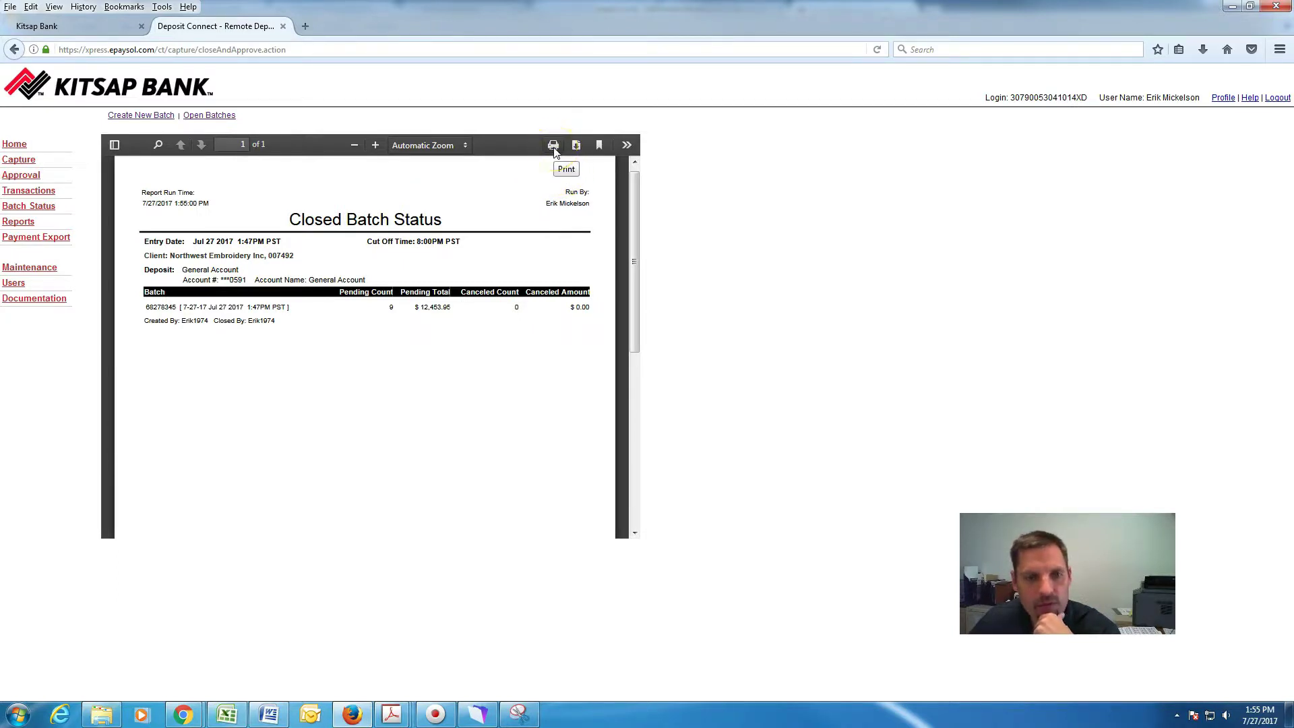
{"action": "left_click", "coordinate": [553, 145]}
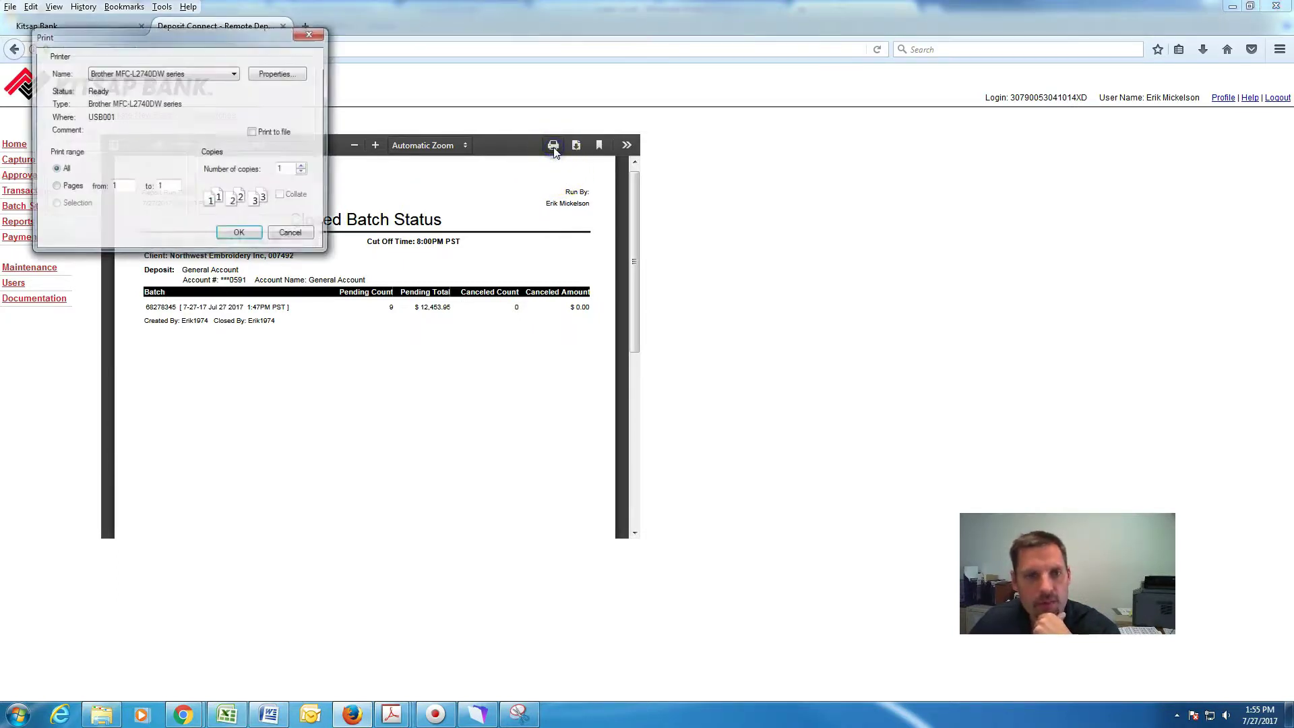
{"action": "left_click", "coordinate": [240, 236]}
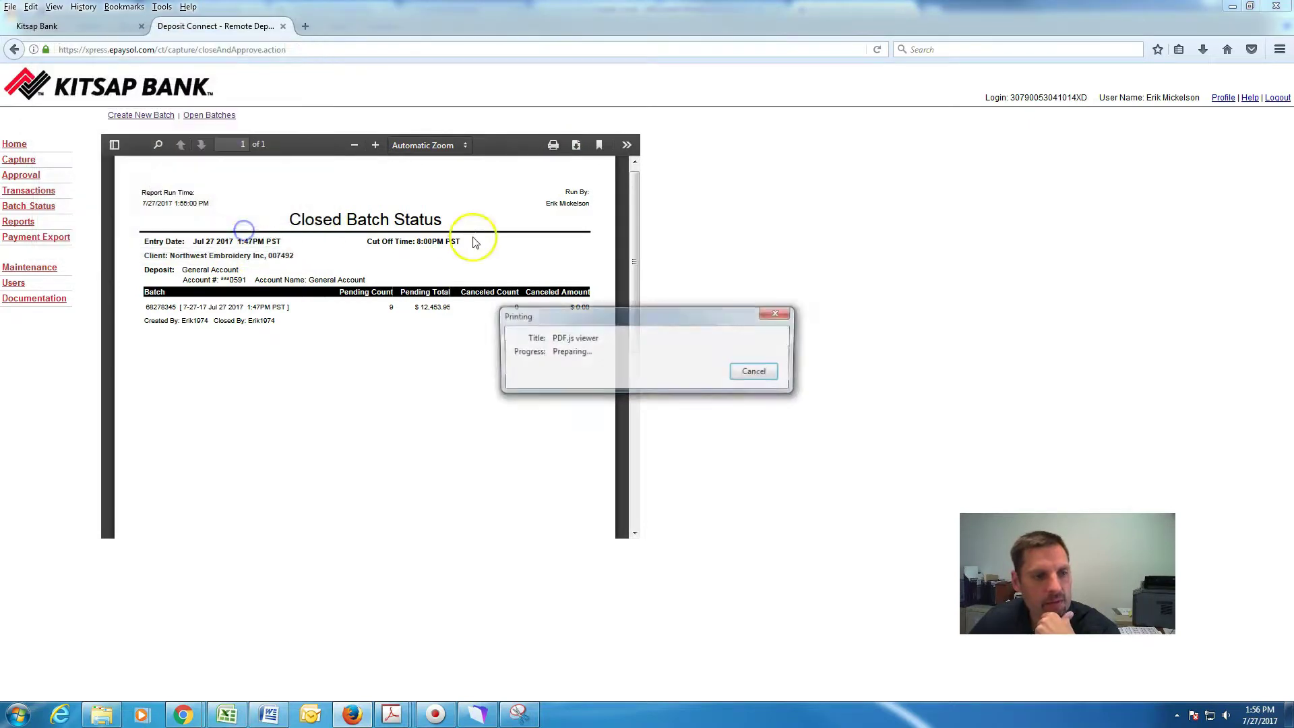
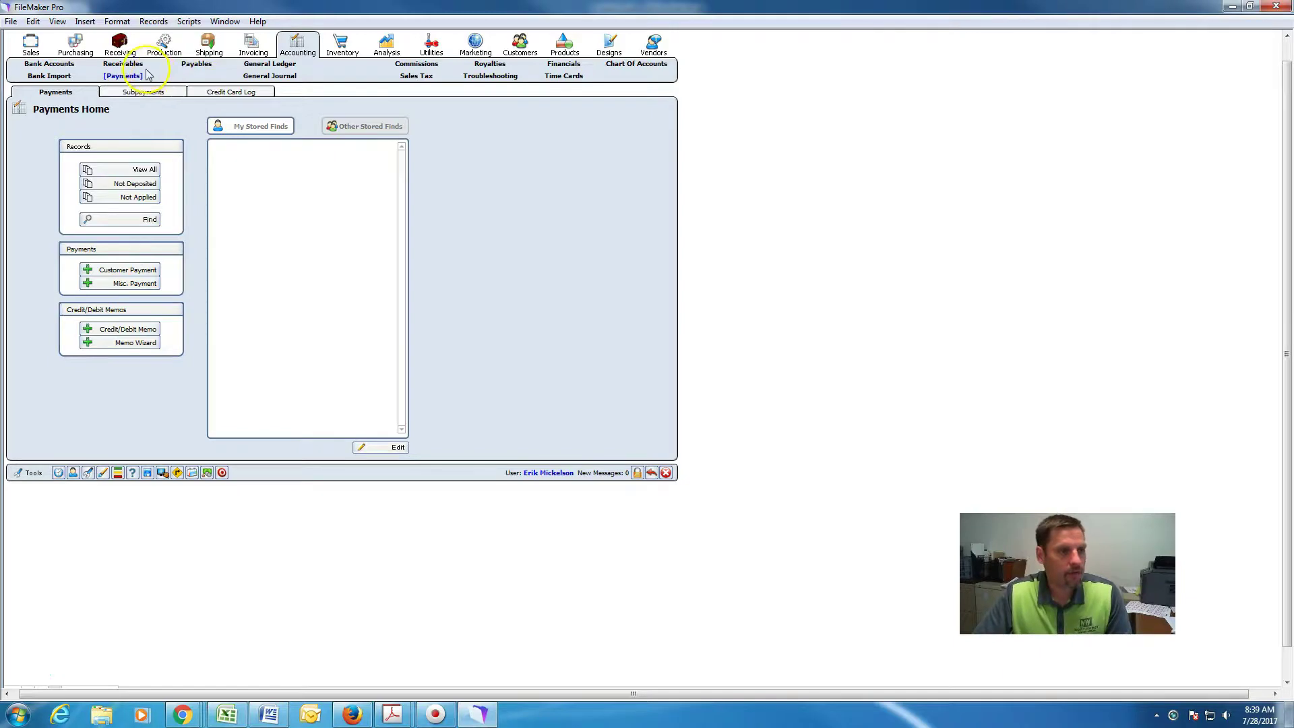
Review customers with balances in the receivables aging view, sorted by 90+ days.
{"action": "left_click", "coordinate": [125, 63]}
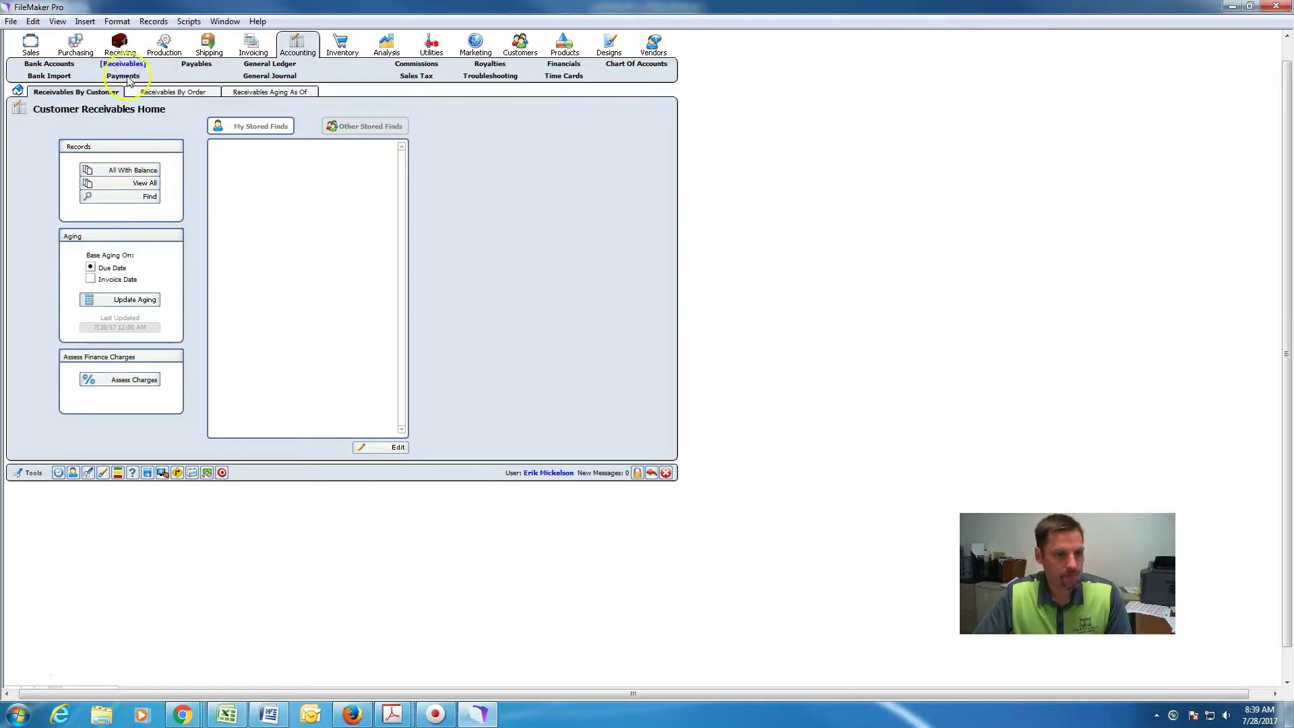
{"action": "left_click", "coordinate": [132, 169]}
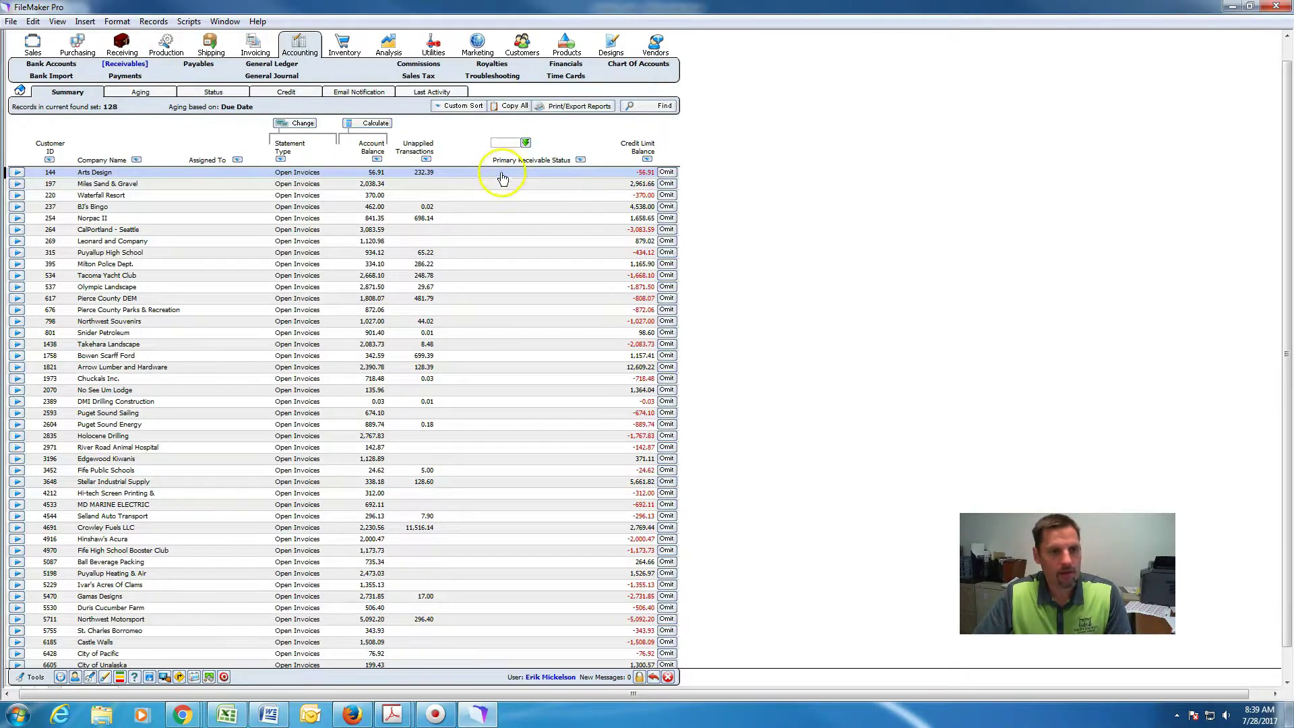
{"action": "left_click", "coordinate": [138, 91]}
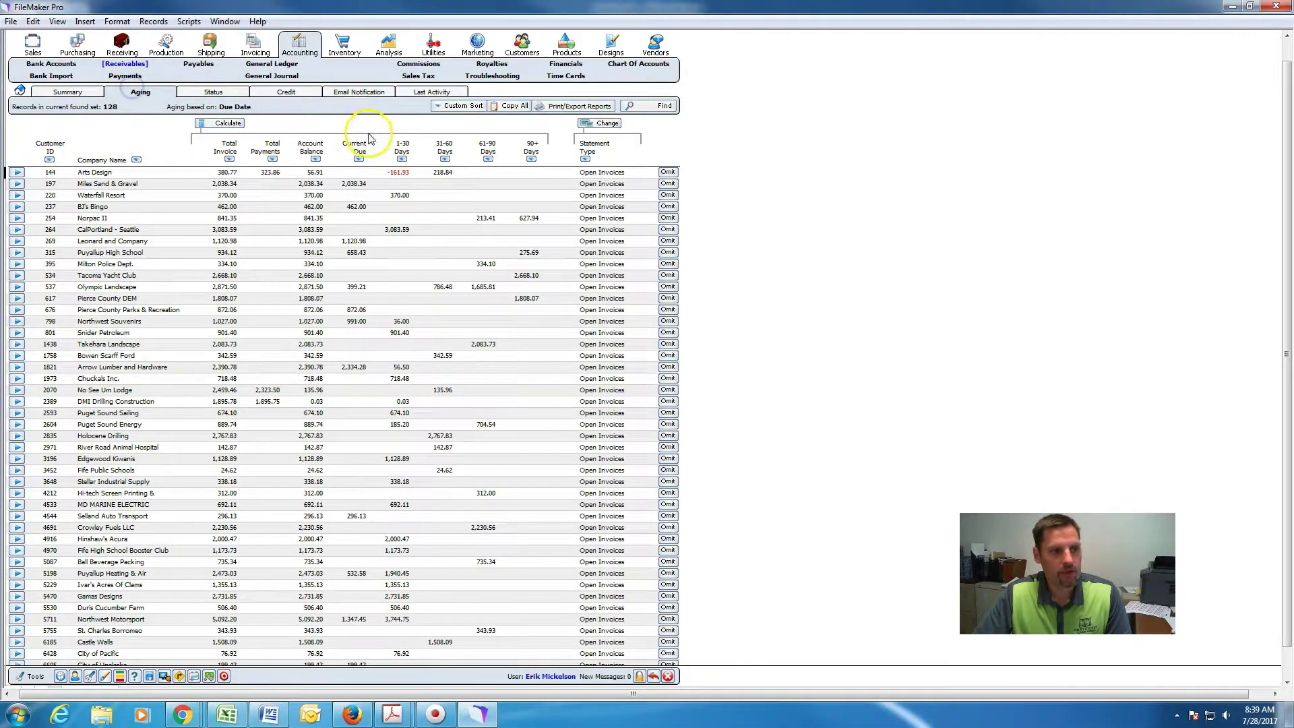
{"action": "left_click", "coordinate": [532, 159]}
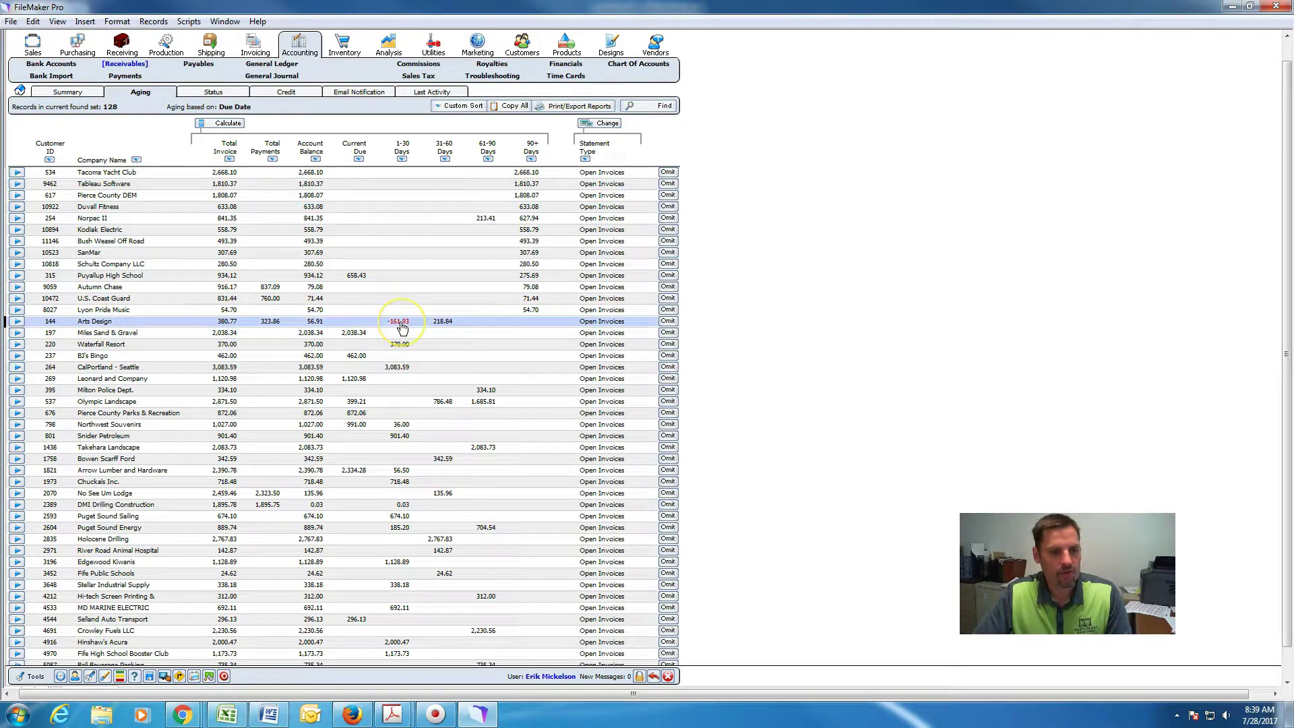
{"action": "left_click", "coordinate": [445, 328]}
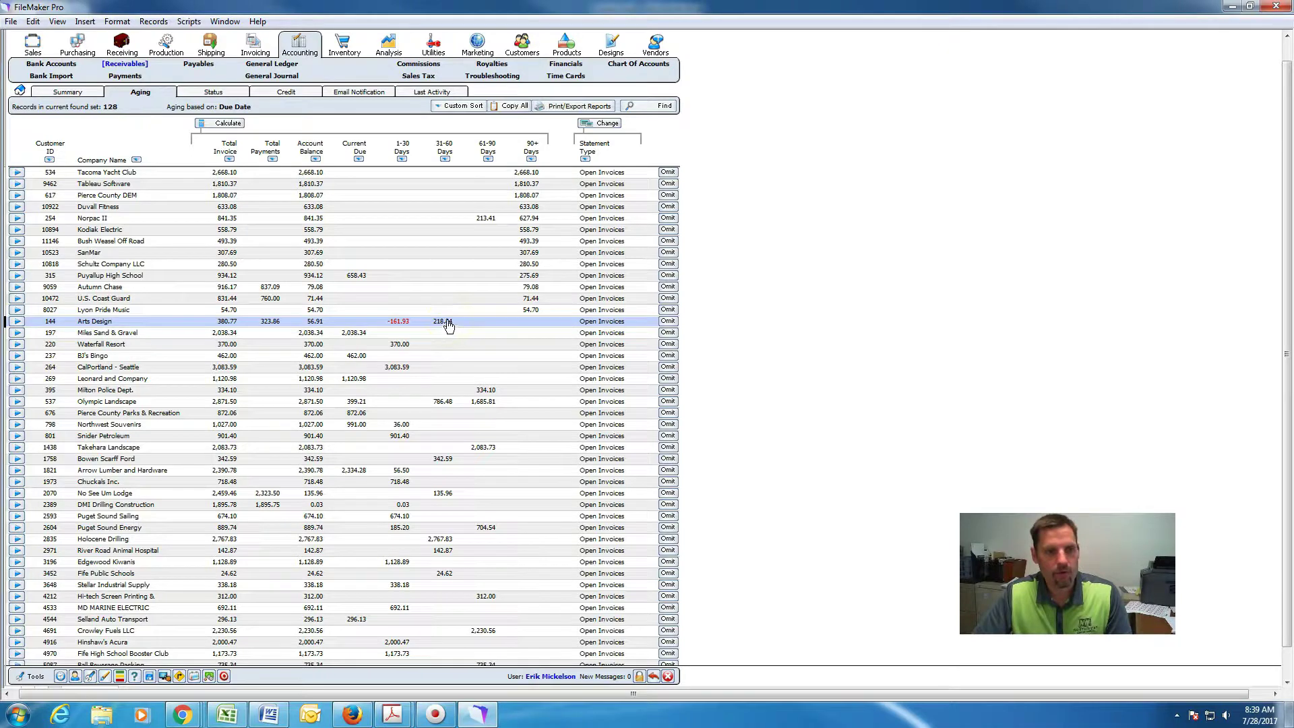
{"action": "left_click", "coordinate": [454, 328]}
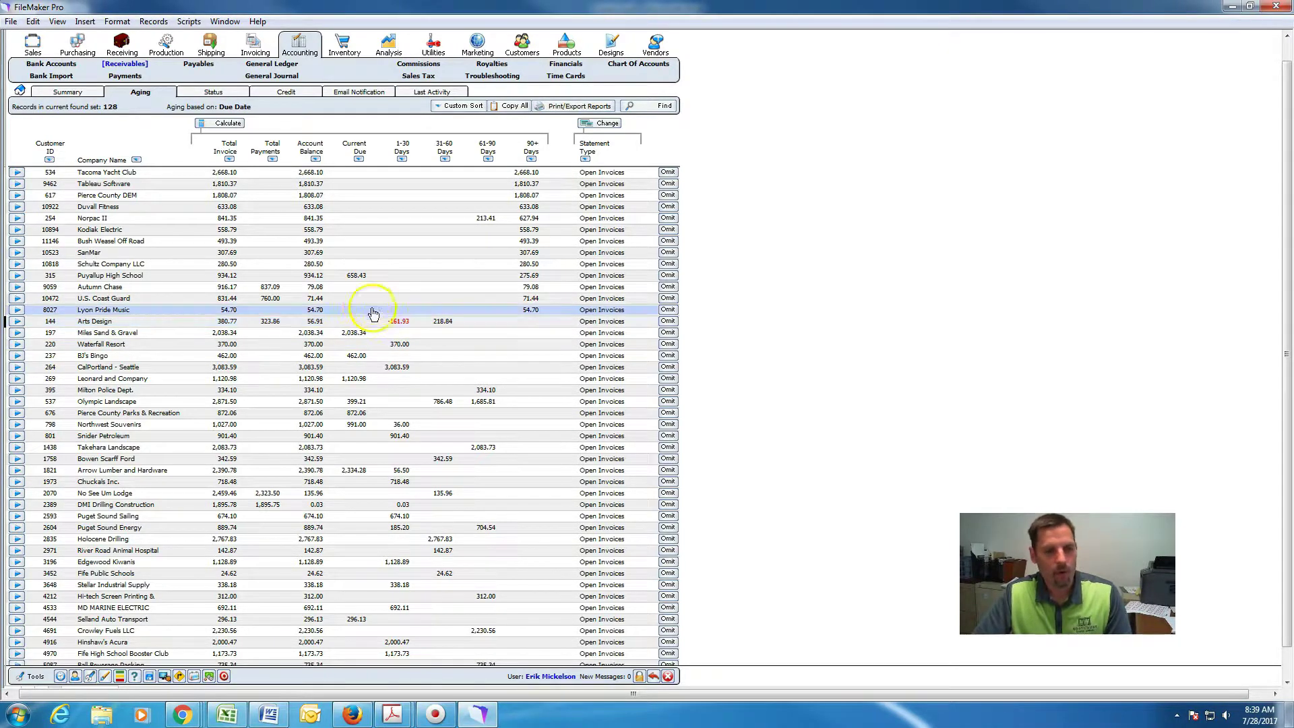
{"action": "left_click", "coordinate": [382, 332]}
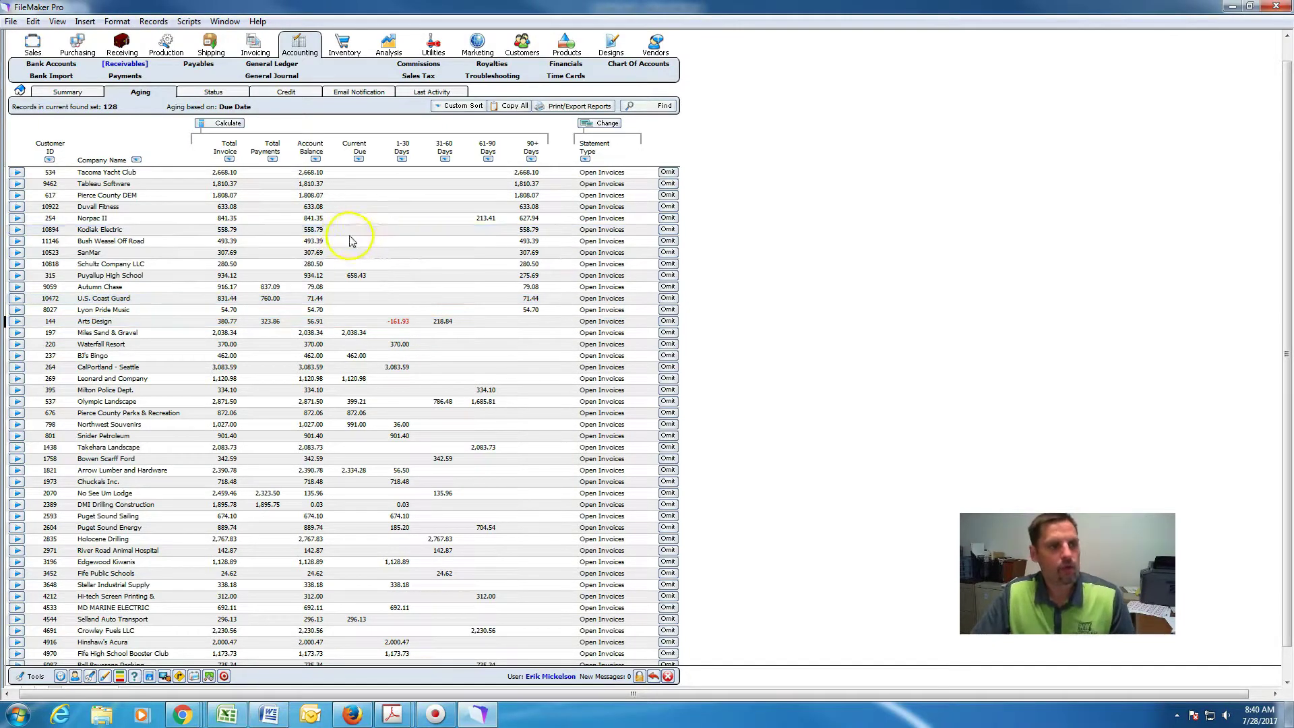
{"action": "left_click", "coordinate": [84, 103]}
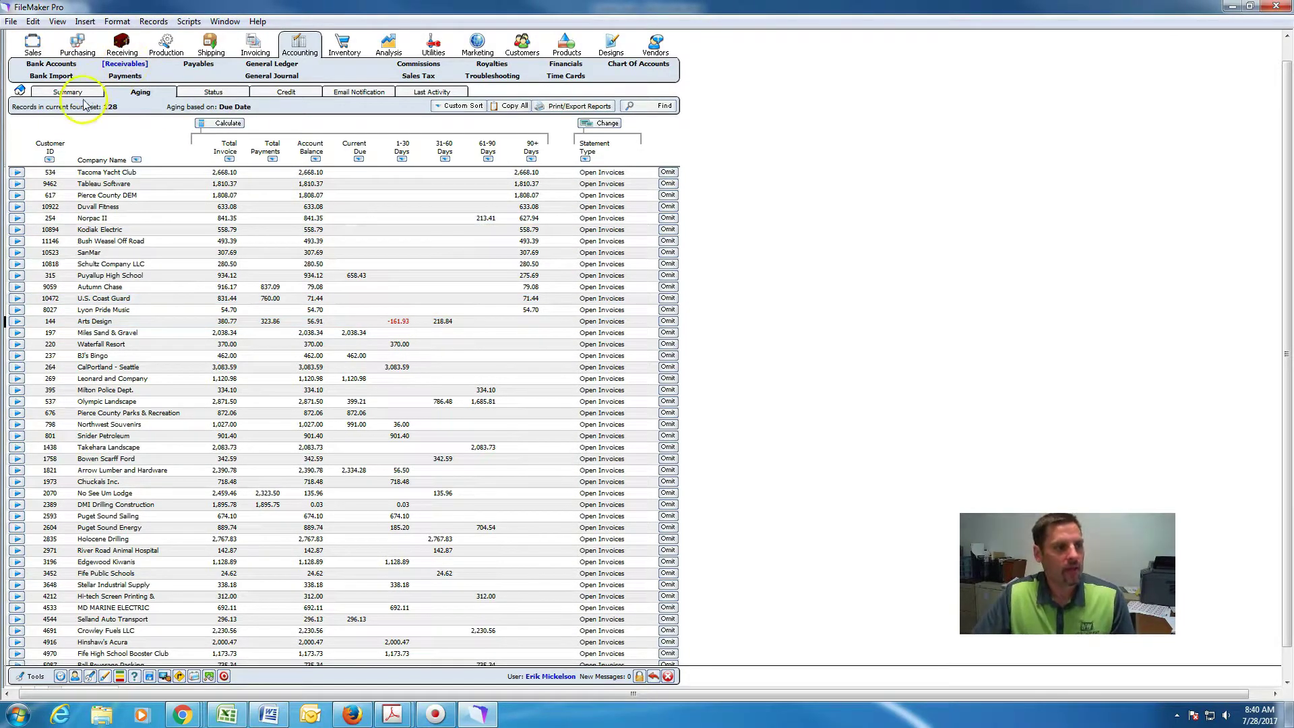
{"action": "left_click", "coordinate": [19, 91]}
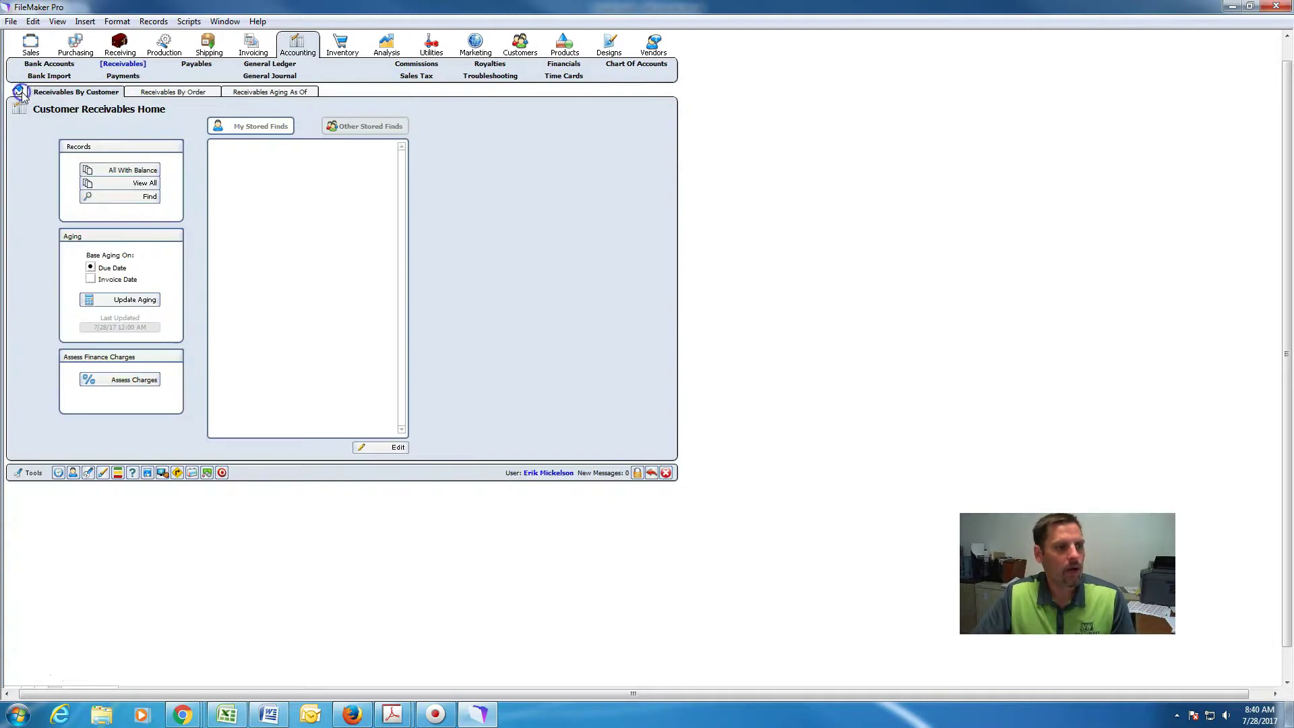
{"action": "left_click", "coordinate": [115, 77]}
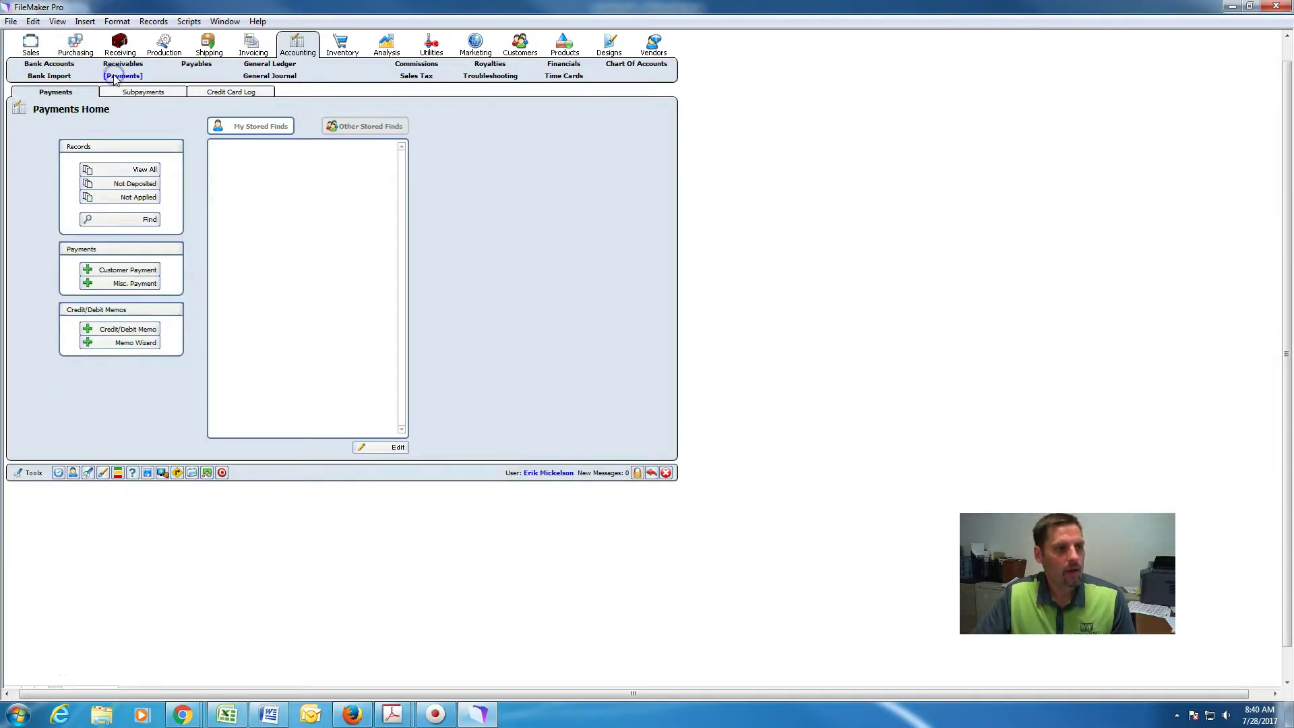
Start a balancing debit and credit memo for customer Arts Design.
{"action": "left_click", "coordinate": [128, 347]}
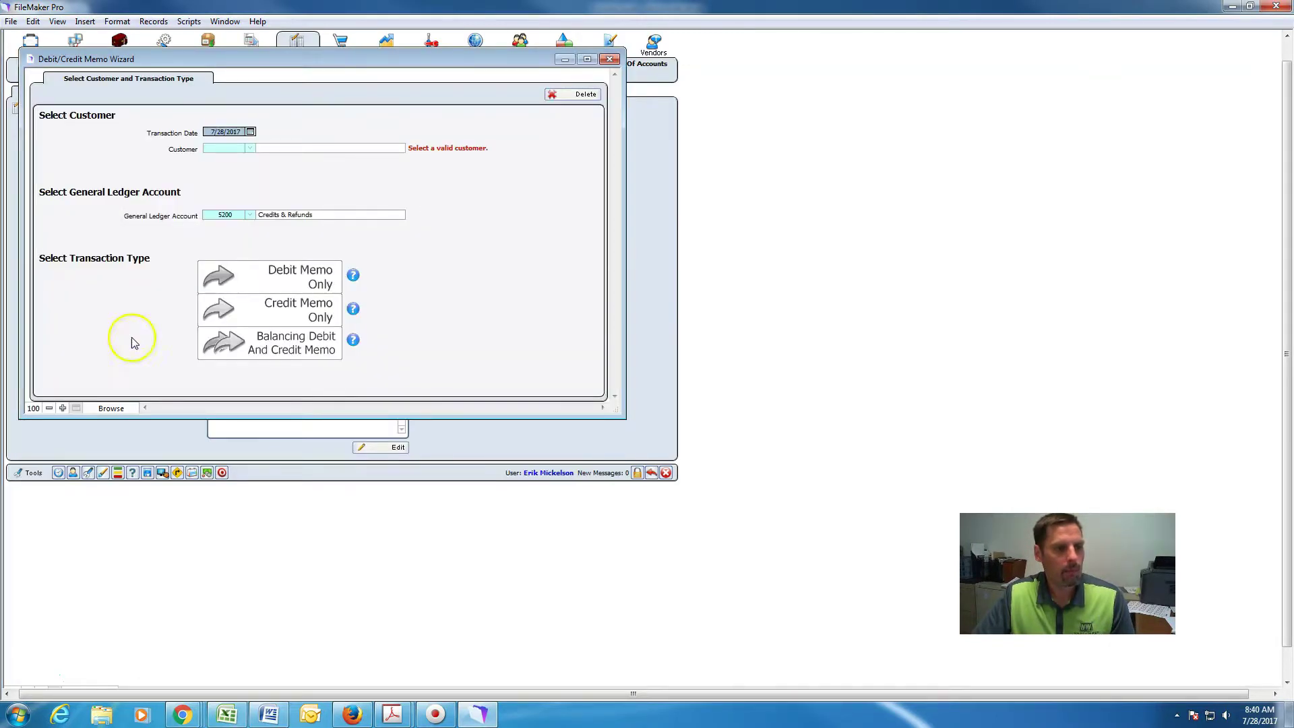
{"action": "left_click", "coordinate": [233, 146]}
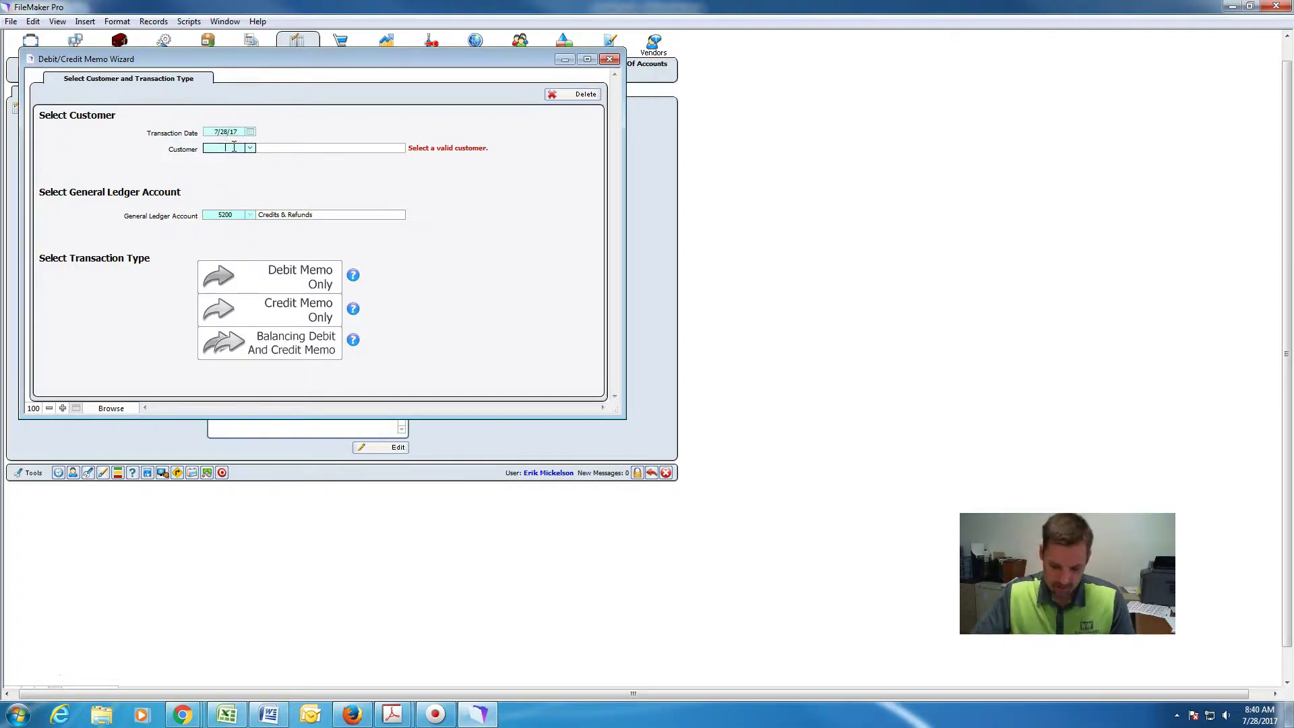
{"action": "type", "text": "144"}
{"action": "left_click", "coordinate": [309, 172]}
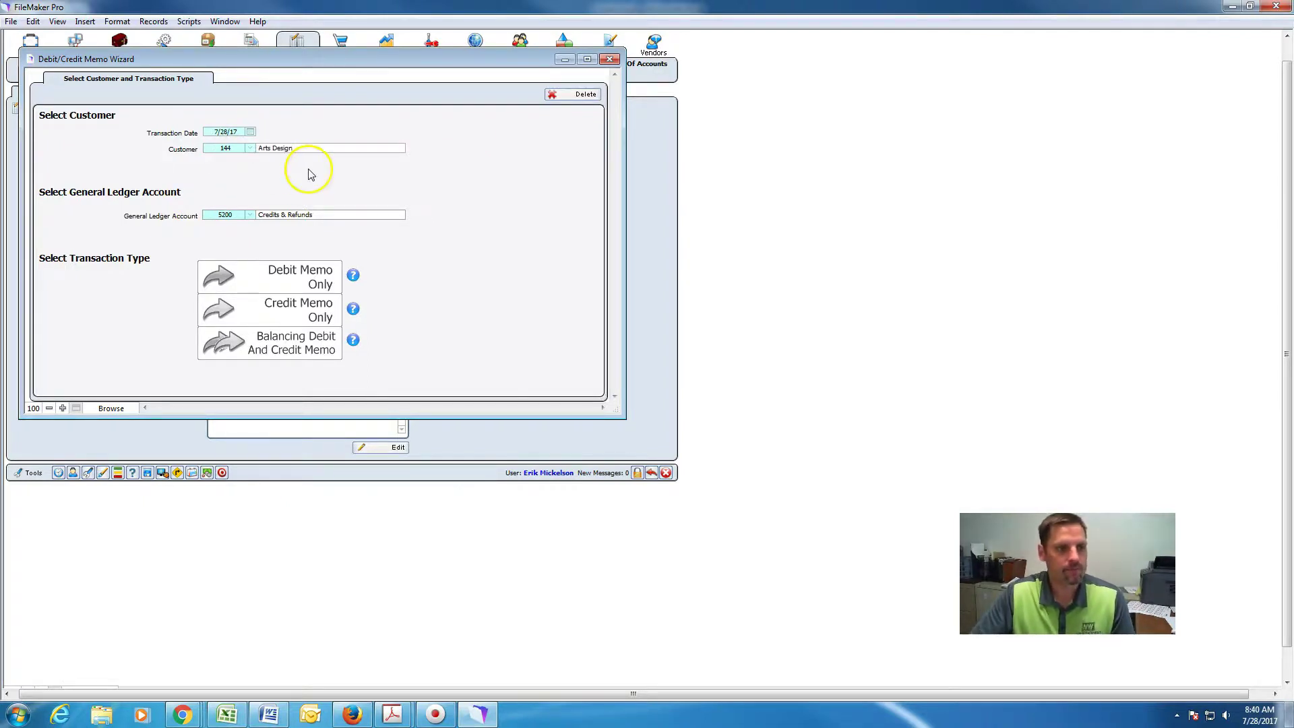
{"action": "left_click", "coordinate": [296, 356]}
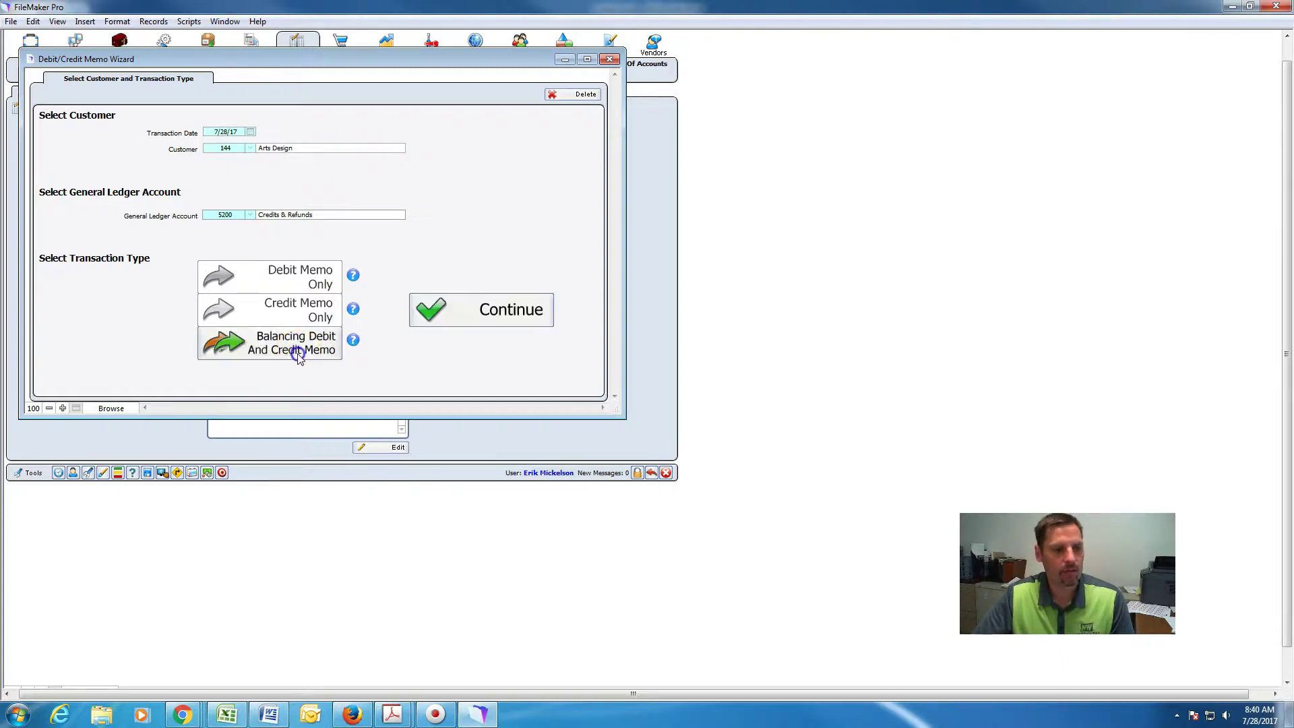
{"action": "left_click", "coordinate": [424, 313]}
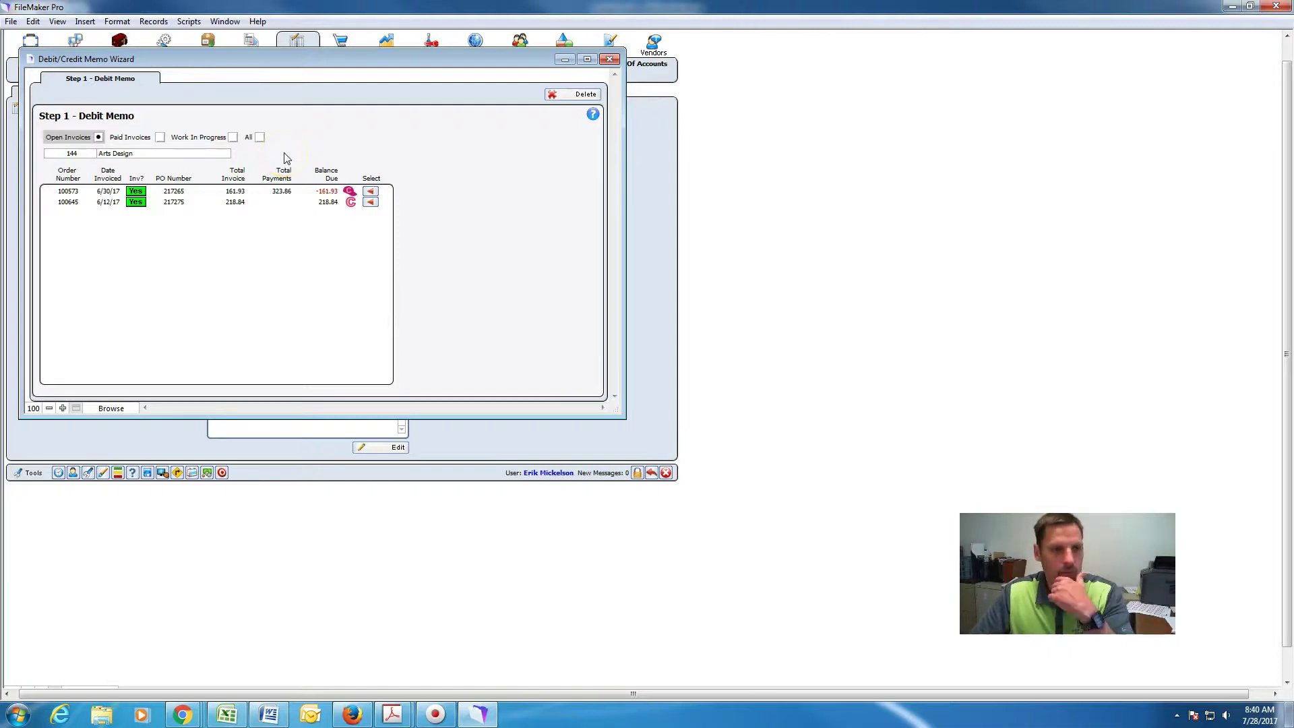
Apply -161.93 to the credited order and 161.93 to the open order, then save.
{"action": "left_click", "coordinate": [370, 195]}
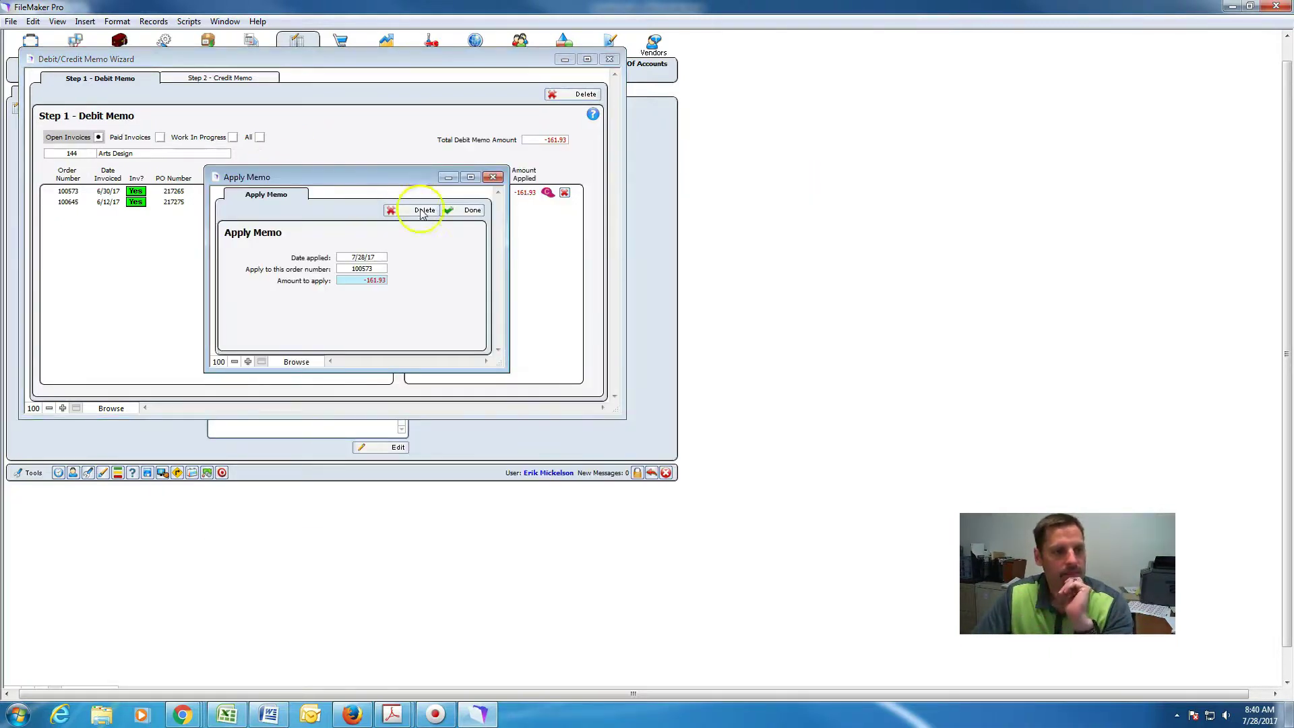
{"action": "left_click", "coordinate": [457, 211]}
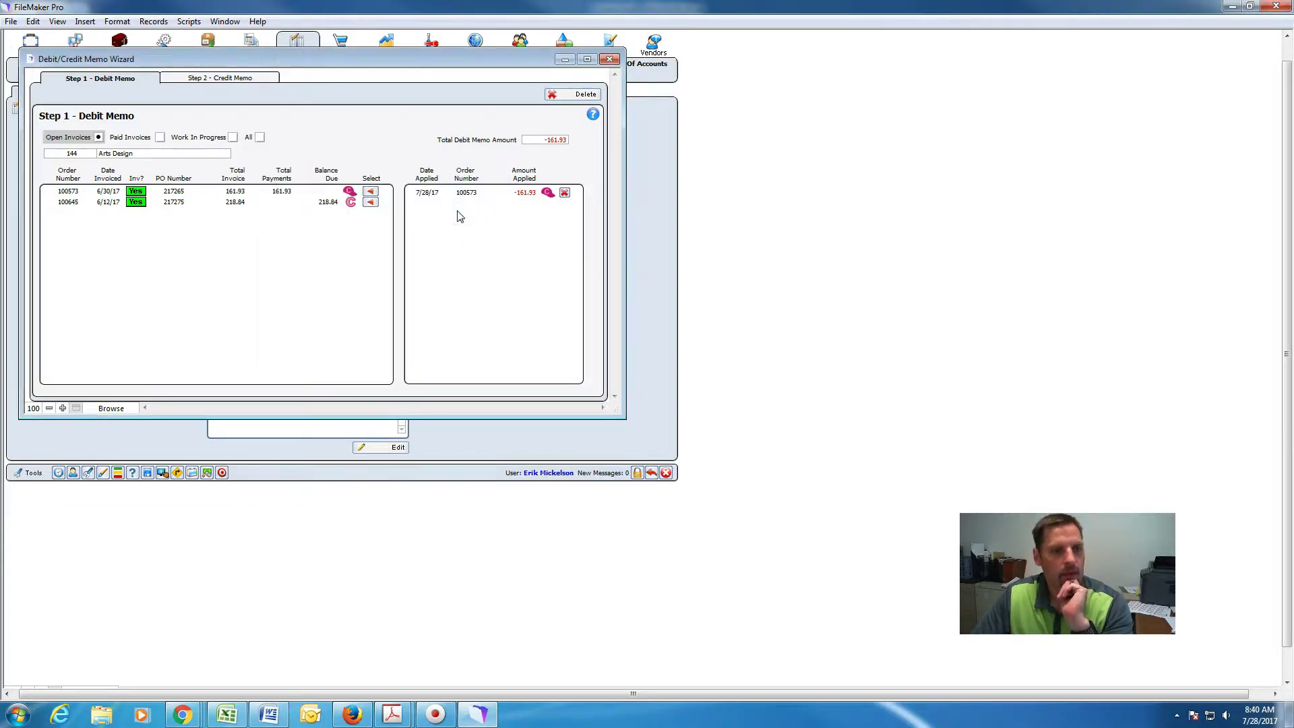
{"action": "left_click", "coordinate": [220, 75]}
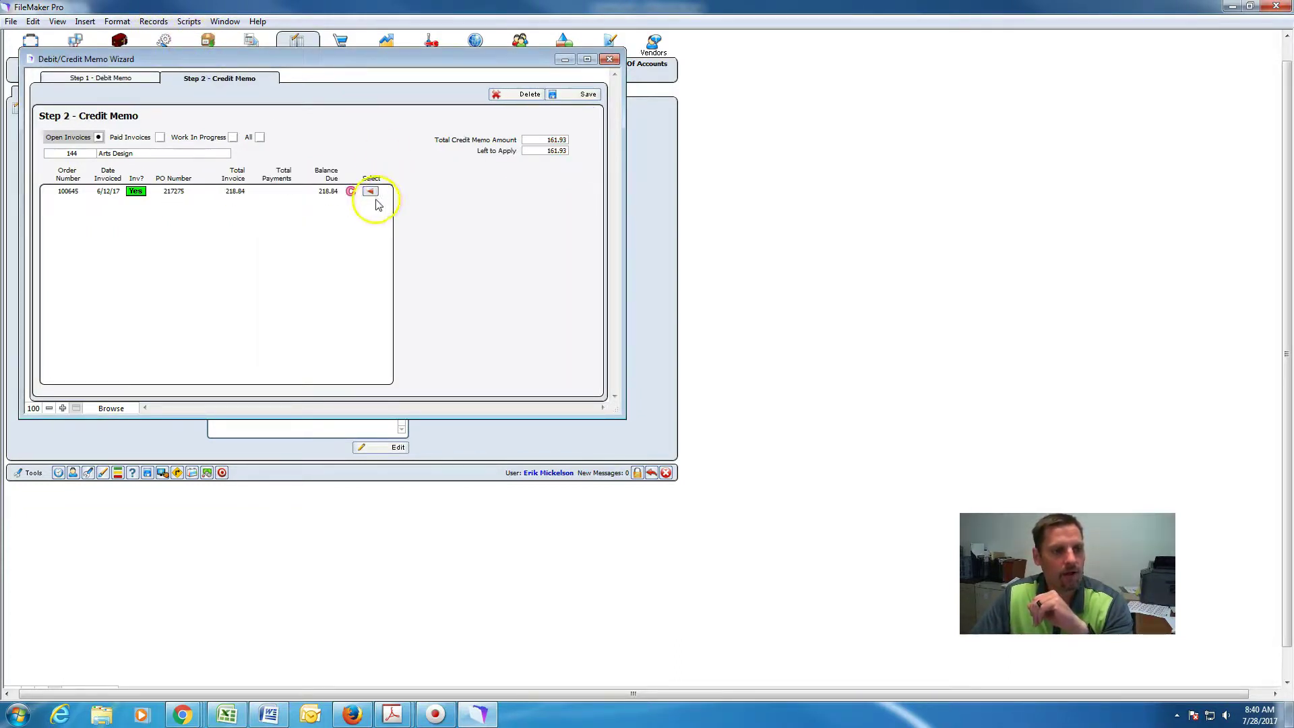
{"action": "left_click", "coordinate": [372, 192]}
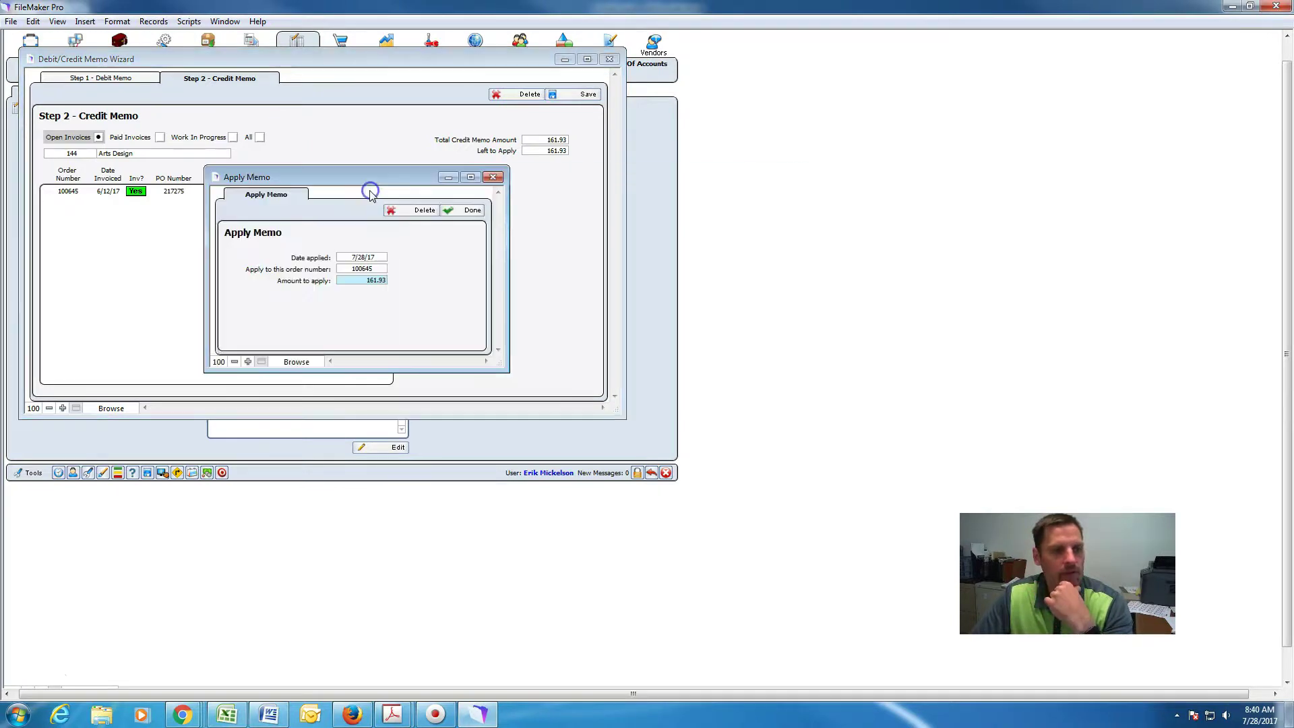
{"action": "left_click", "coordinate": [453, 212]}
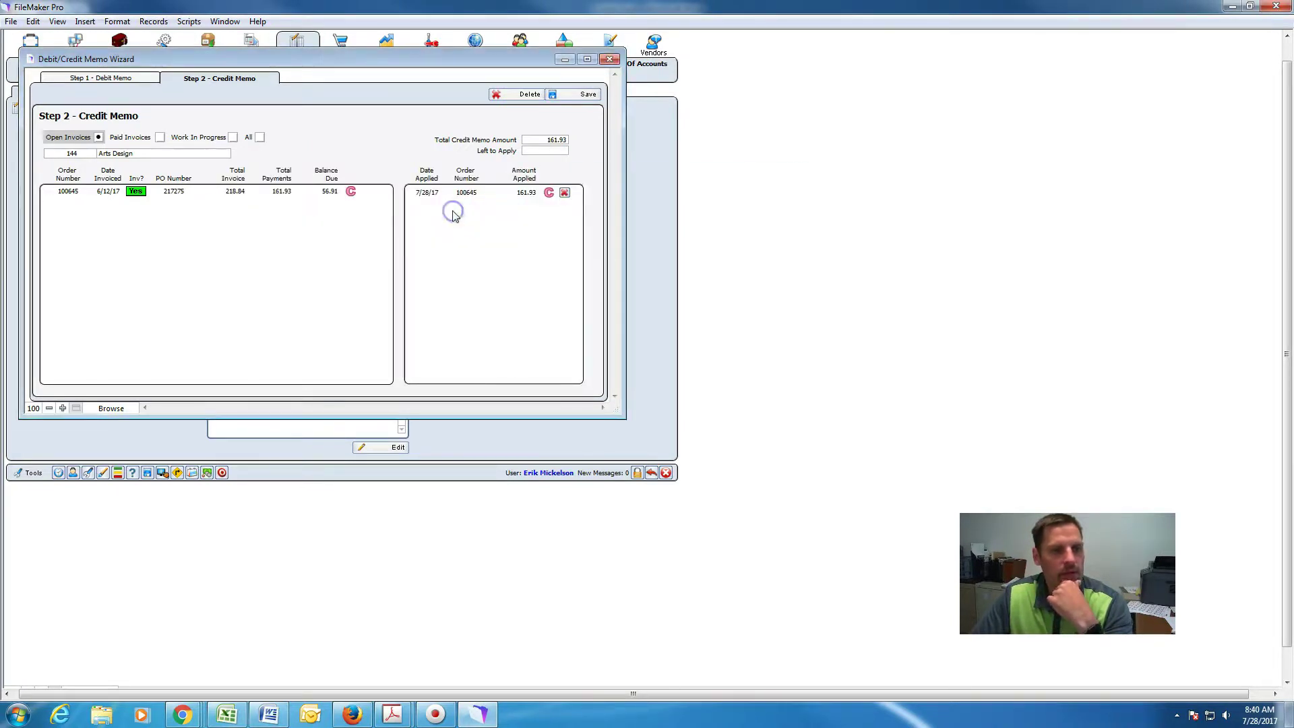
{"action": "left_click", "coordinate": [585, 95]}
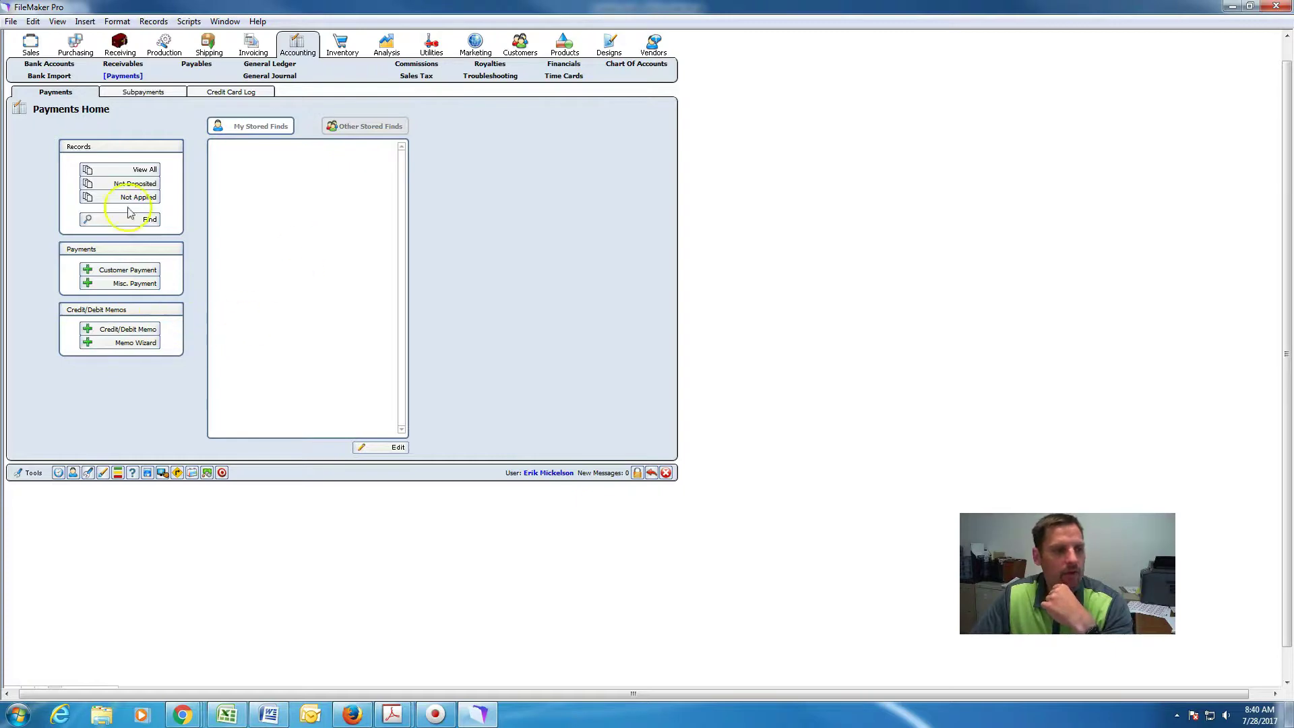
Re-sort the receivables aging list by 90+ days and recalculate the customer aging balances.
{"action": "left_click", "coordinate": [112, 65]}
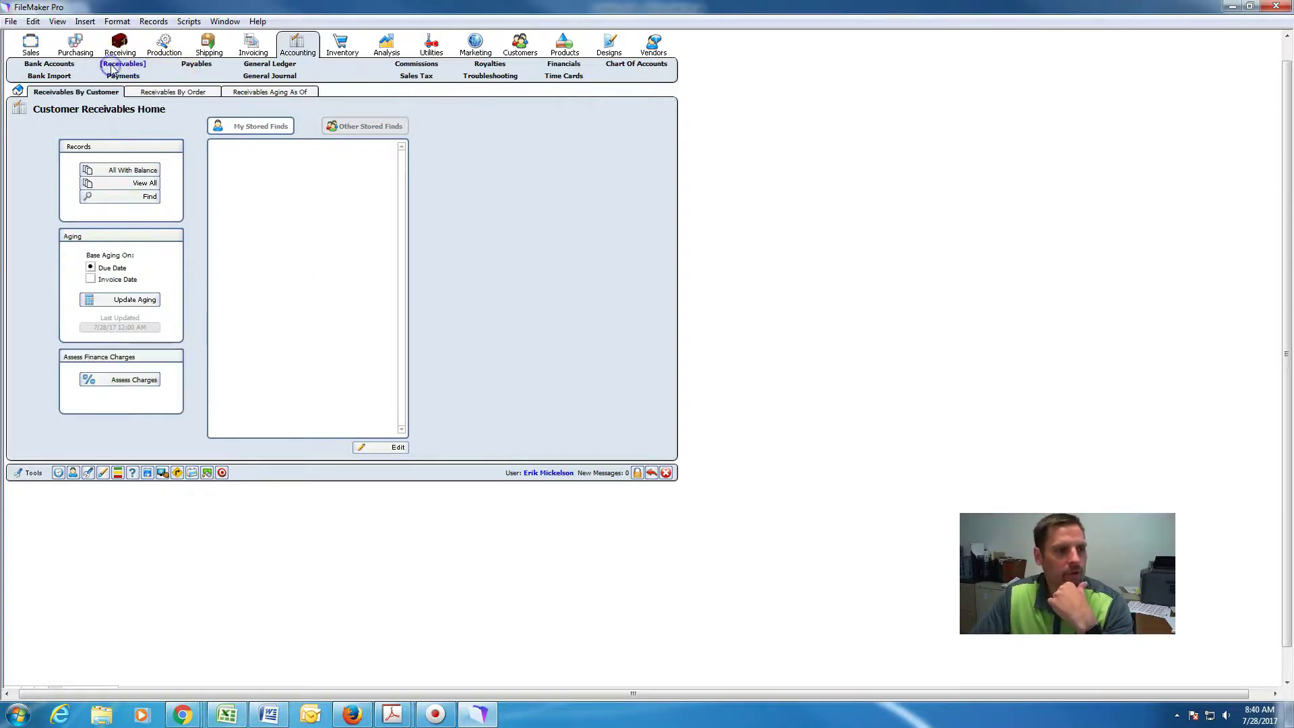
{"action": "left_click", "coordinate": [132, 171]}
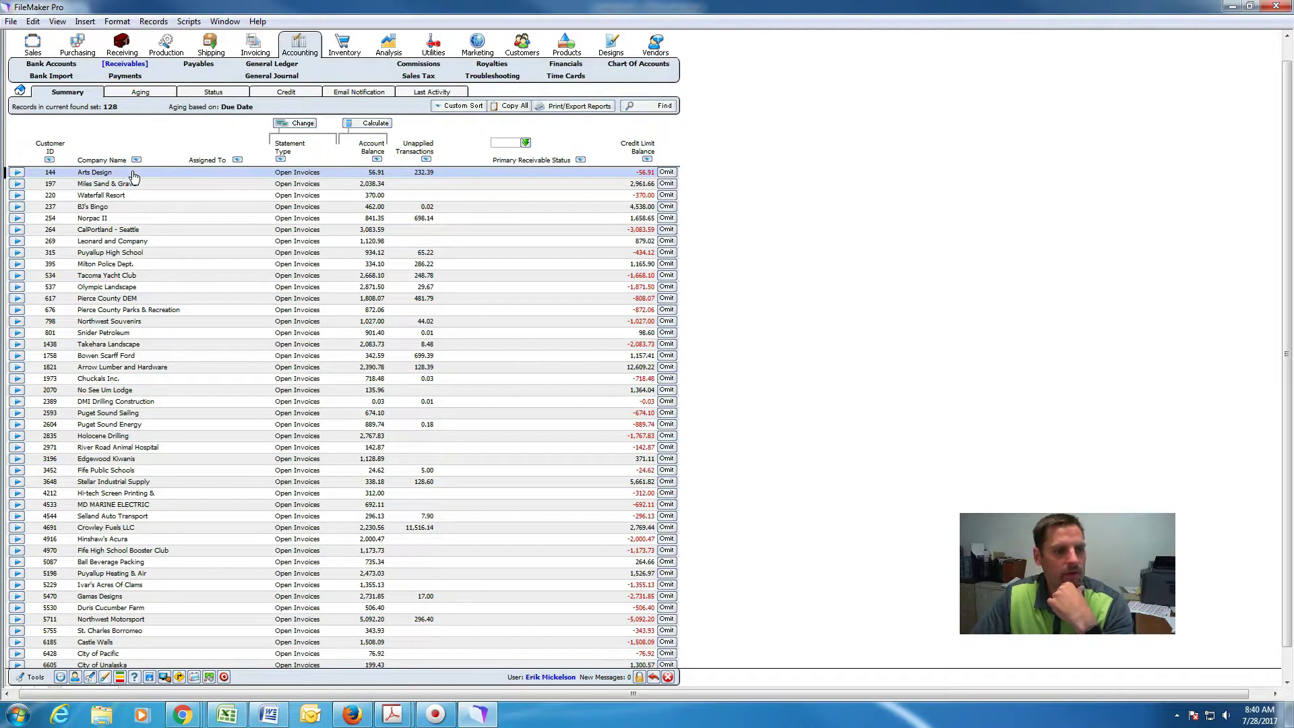
{"action": "left_click", "coordinate": [141, 95]}
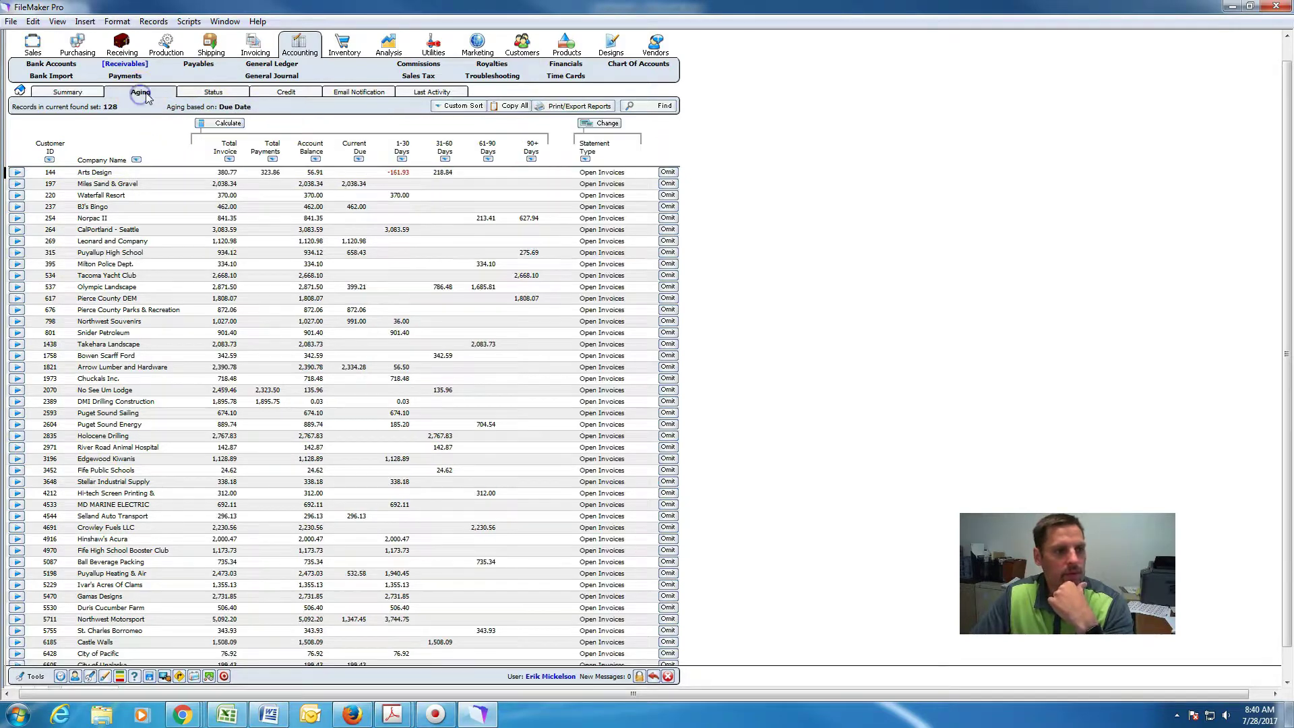
{"action": "left_click", "coordinate": [531, 158]}
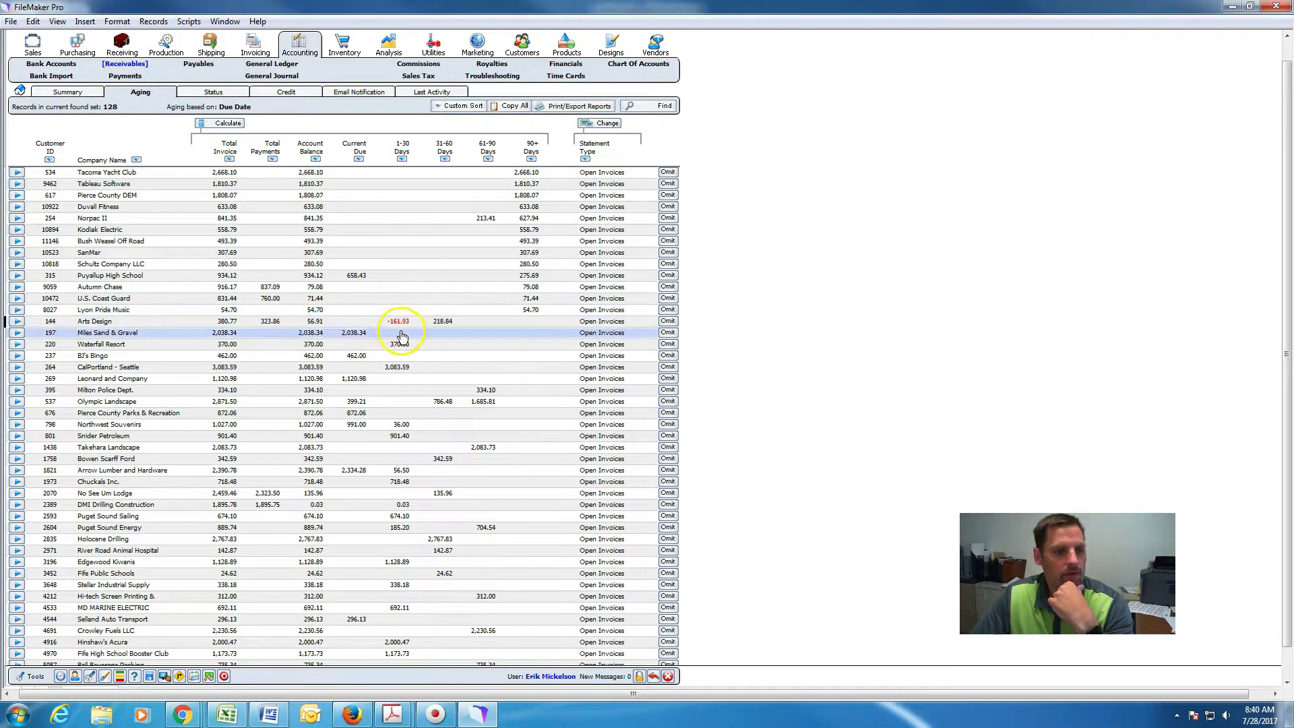
{"action": "left_click", "coordinate": [225, 125]}
{"action": "left_click", "coordinate": [545, 436]}
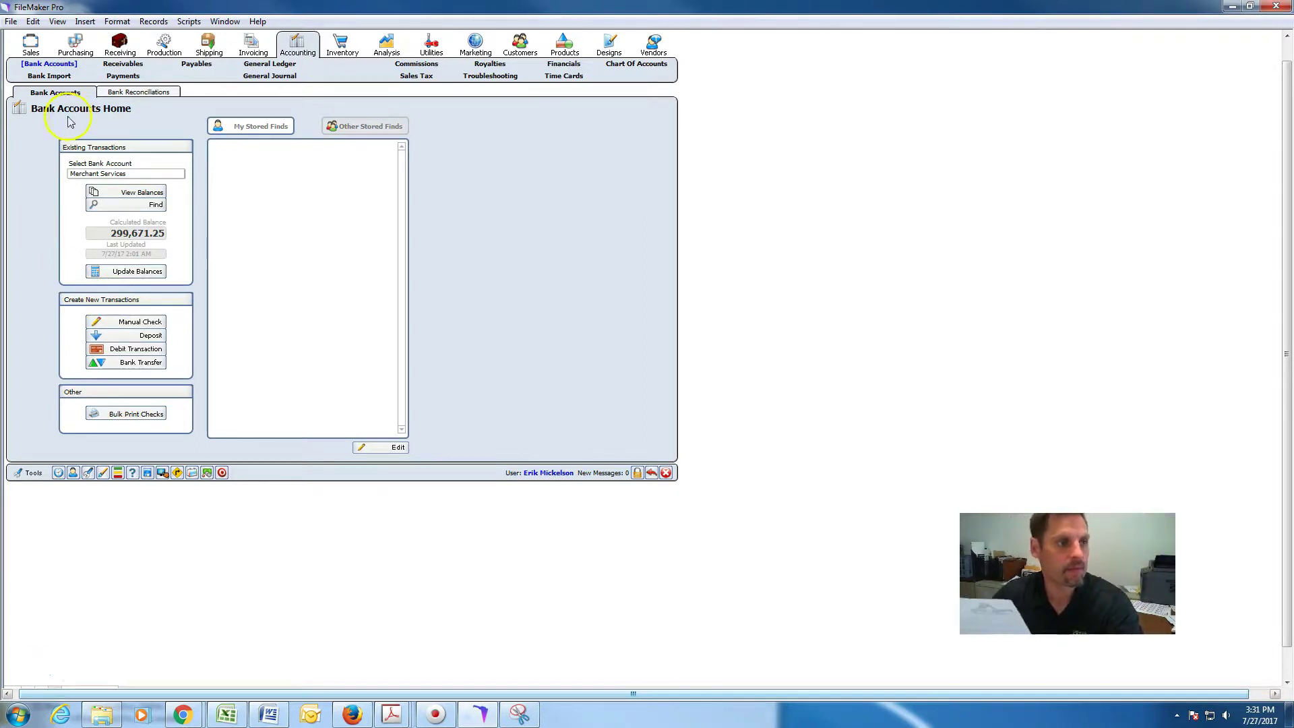
Start a new blank payable and bring up the Pick A Vendor search window.
{"action": "left_click", "coordinate": [196, 67]}
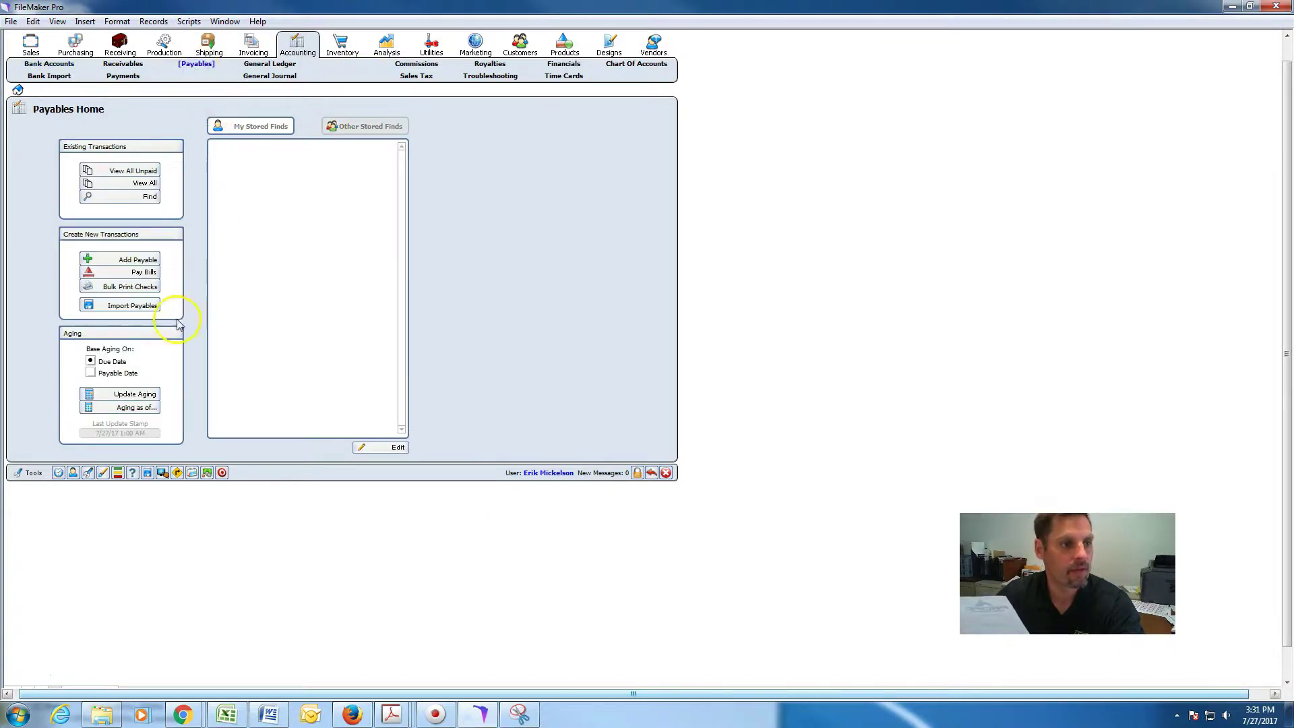
{"action": "left_click", "coordinate": [133, 260]}
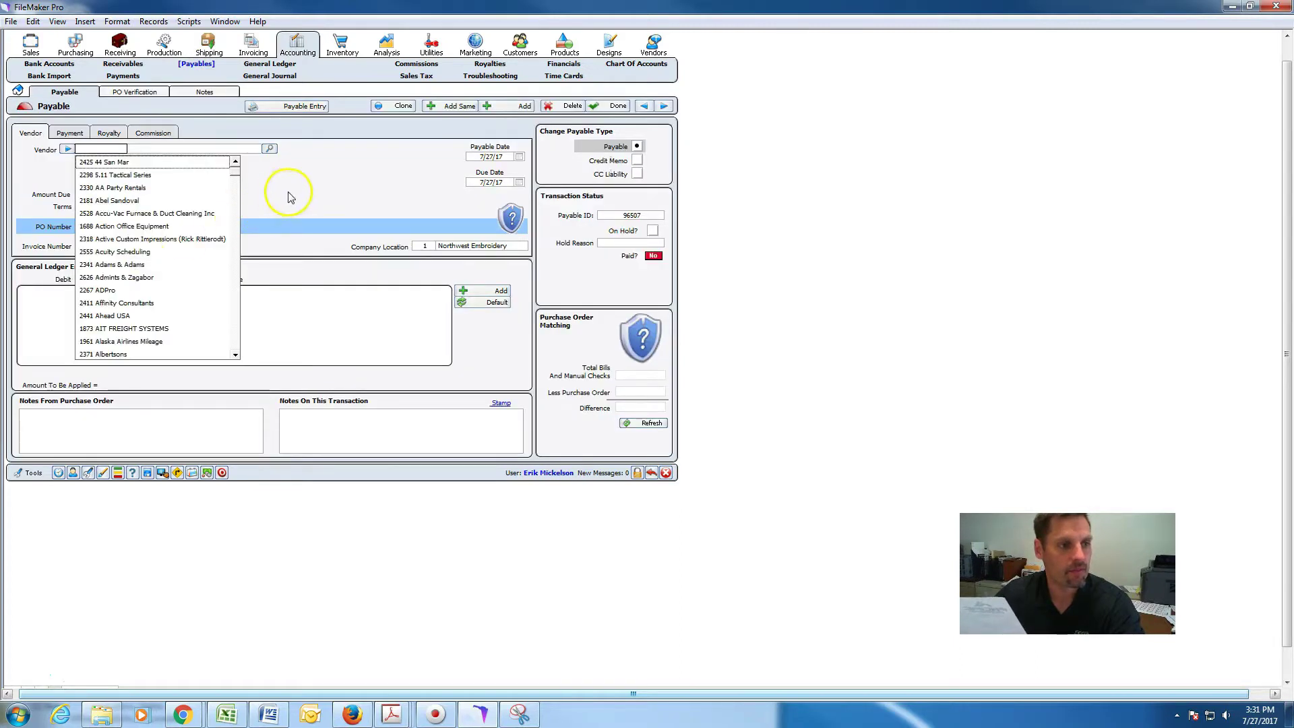
{"action": "left_click", "coordinate": [270, 195]}
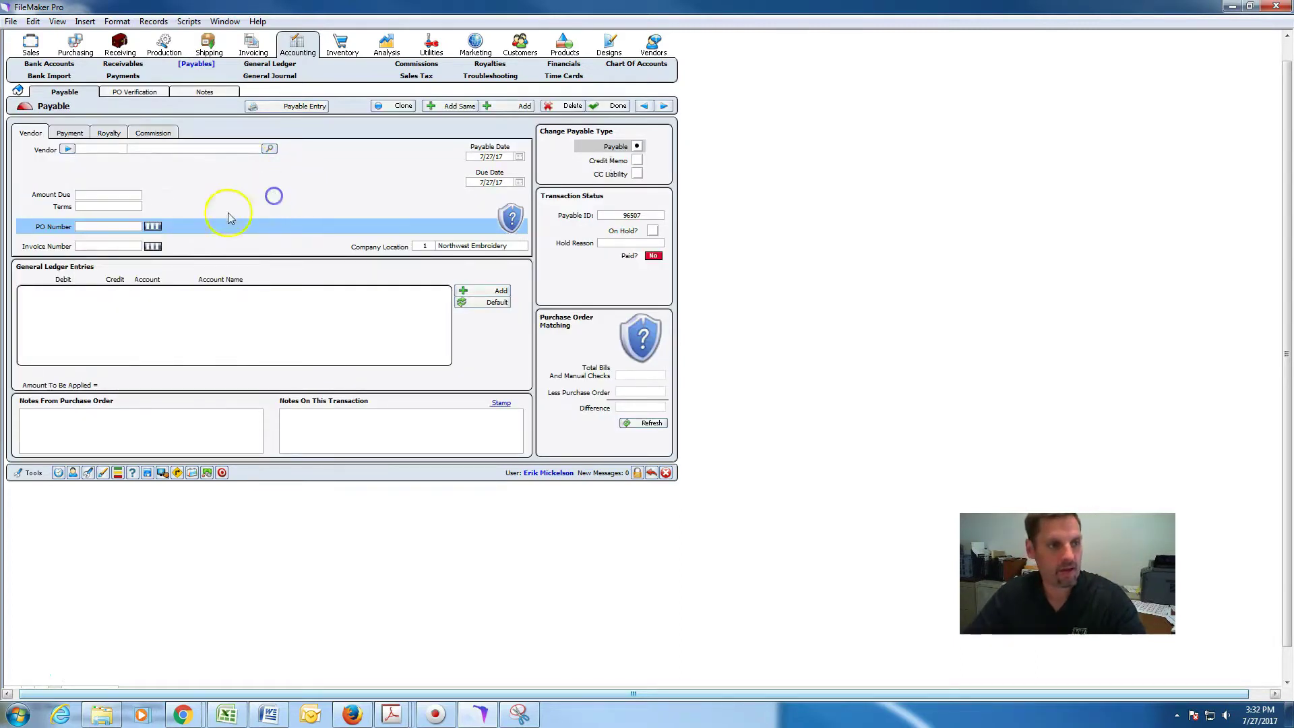
{"action": "left_click", "coordinate": [112, 149]}
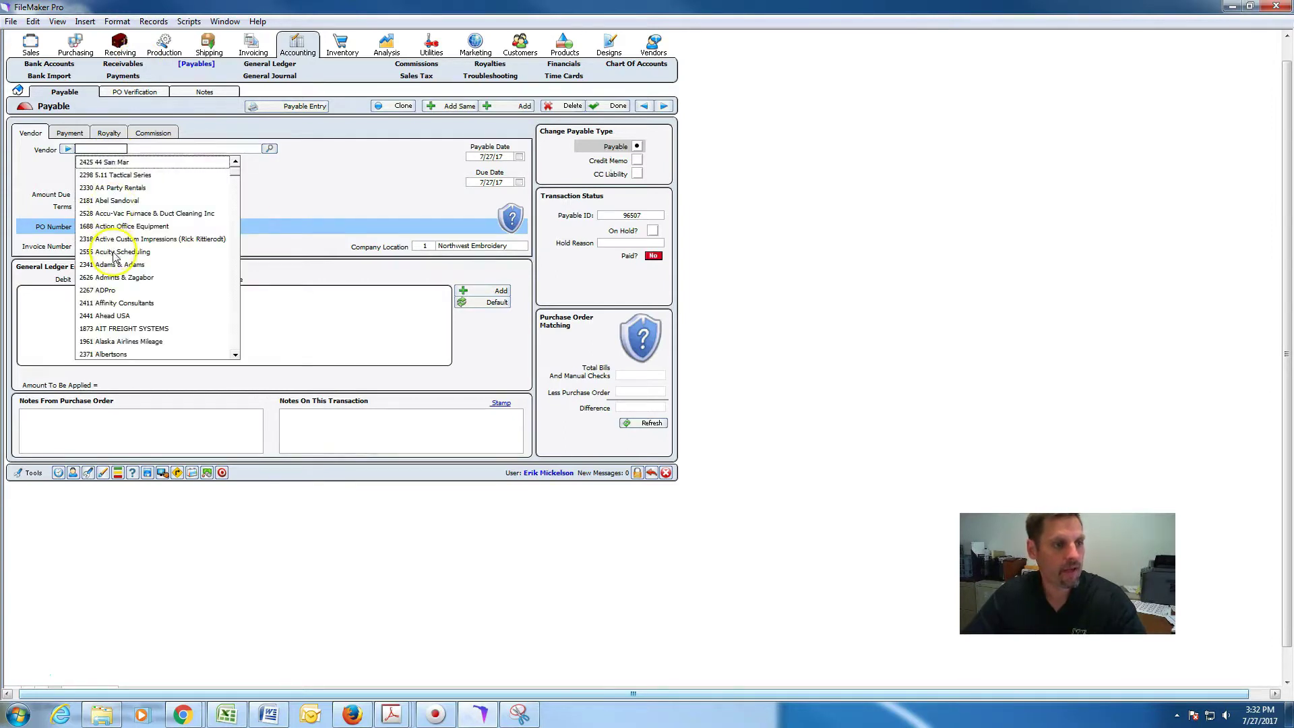
{"action": "left_click", "coordinate": [269, 156]}
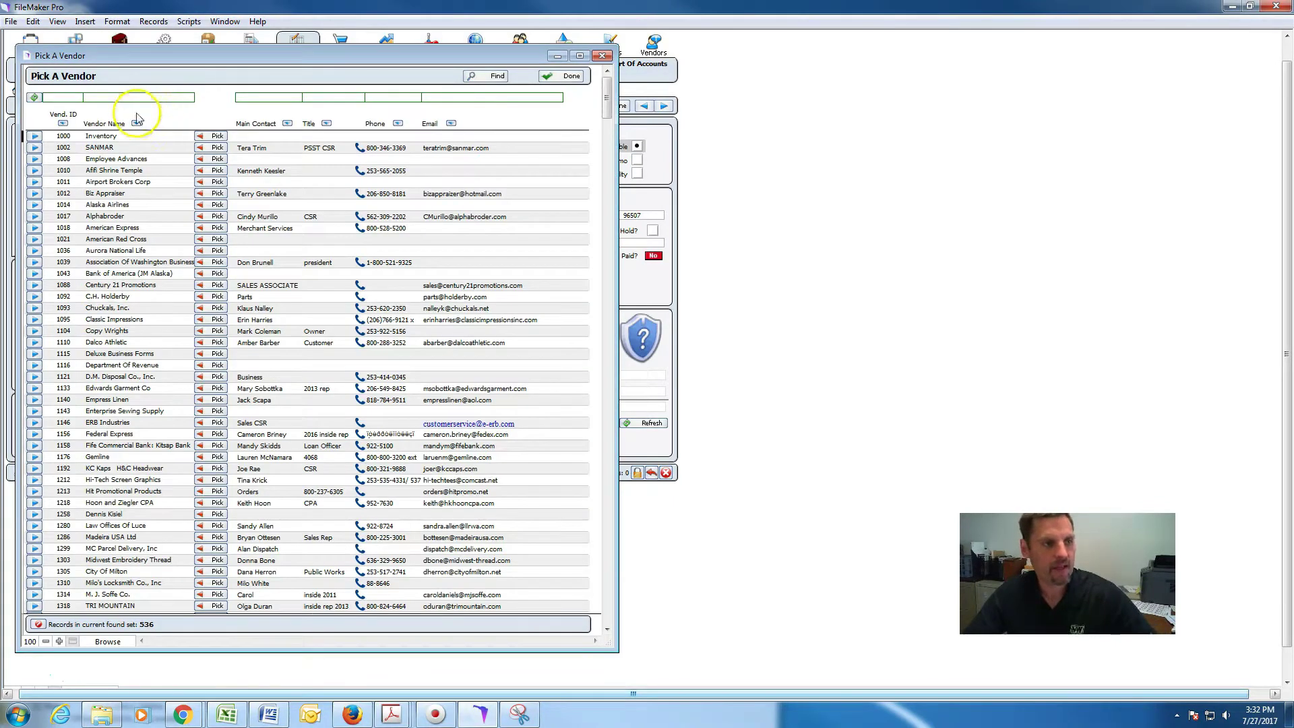
Search vendors for 'pacific he' and pick Pacific Headwear as the payable's vendor.
{"action": "left_click", "coordinate": [116, 100]}
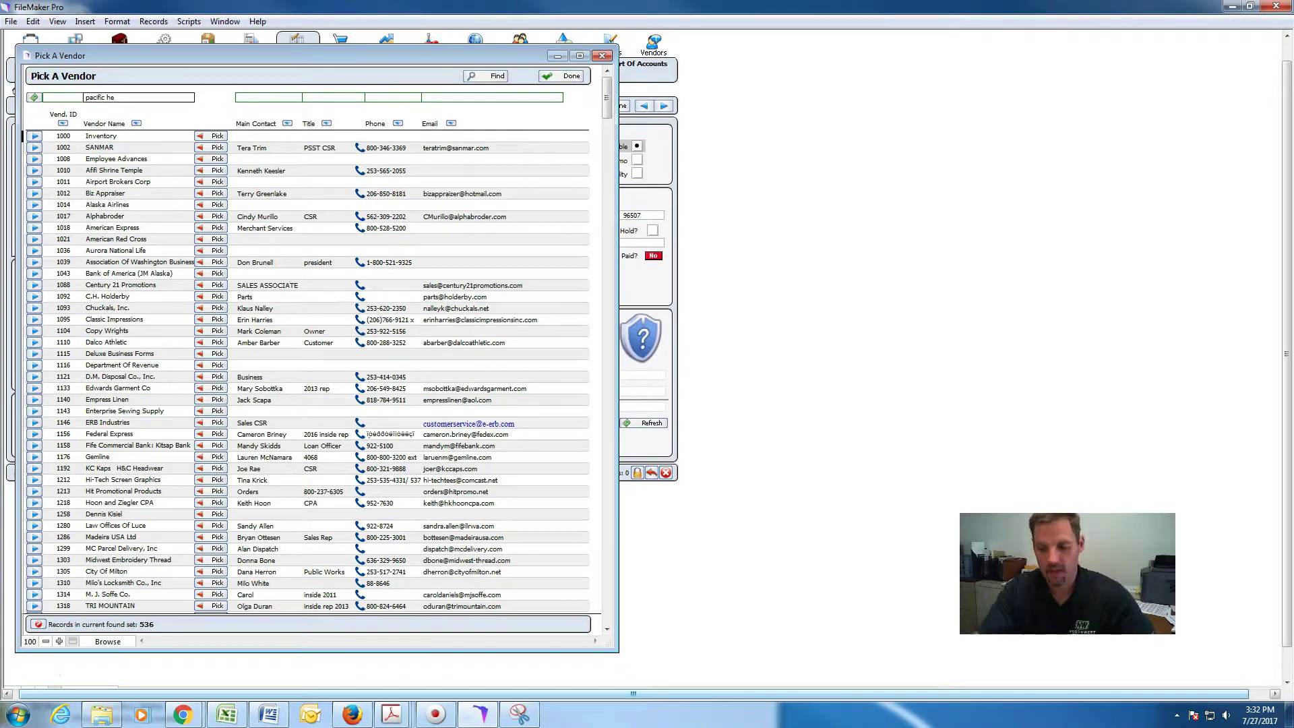
{"action": "type", "text": "pacific he"}
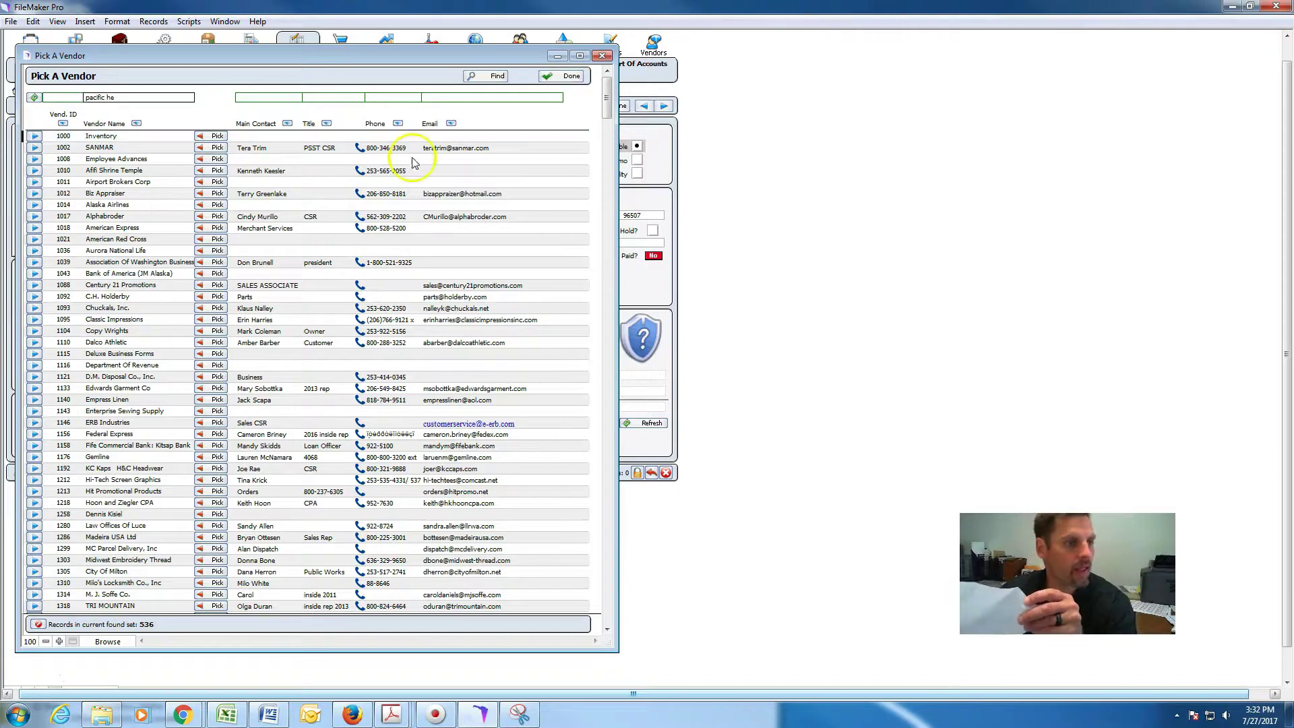
{"action": "left_click", "coordinate": [32, 97]}
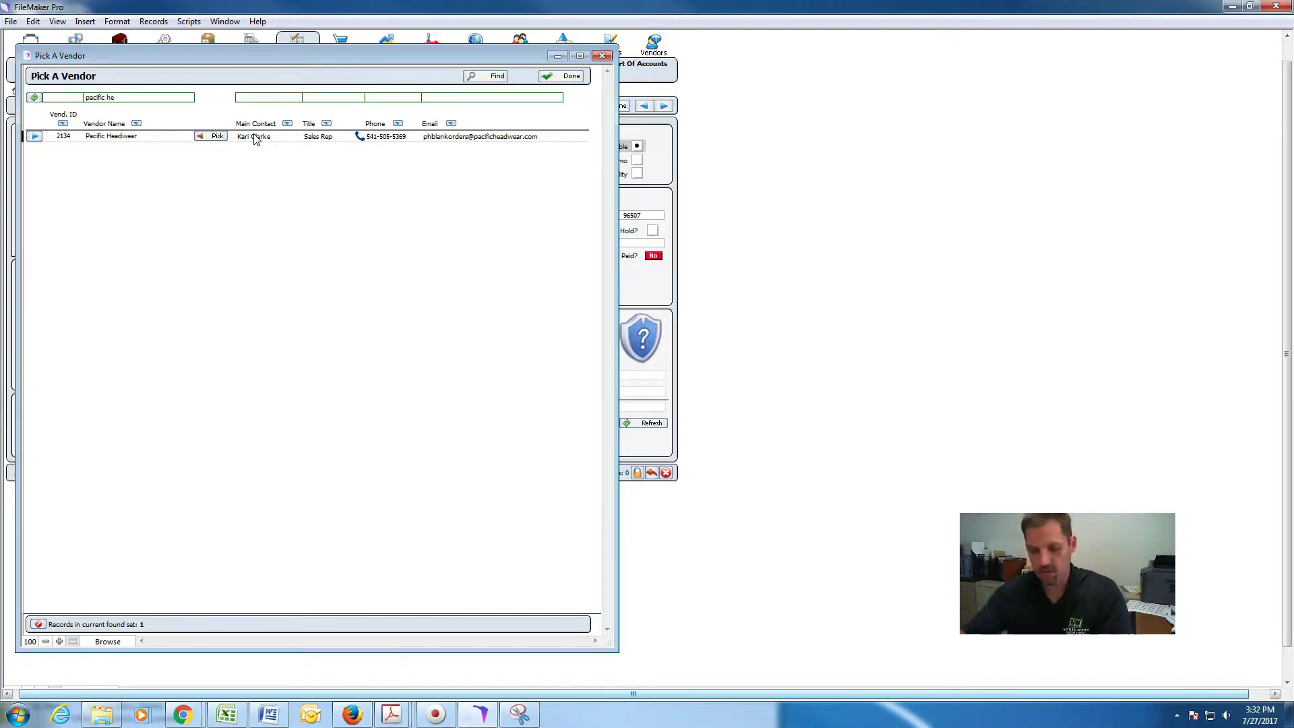
{"action": "left_click", "coordinate": [204, 137]}
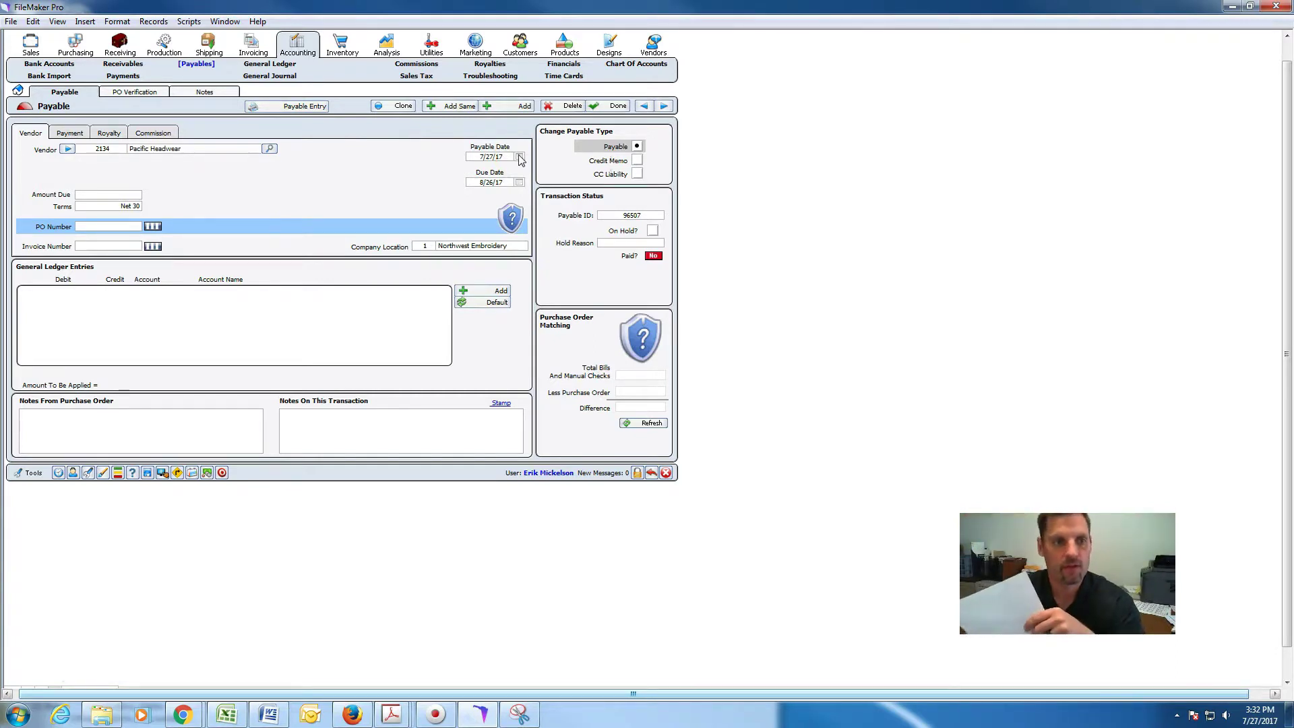
Date the payable 7/14/17 so its Net 30 due date becomes 8/13/17.
{"action": "left_click", "coordinate": [519, 157]}
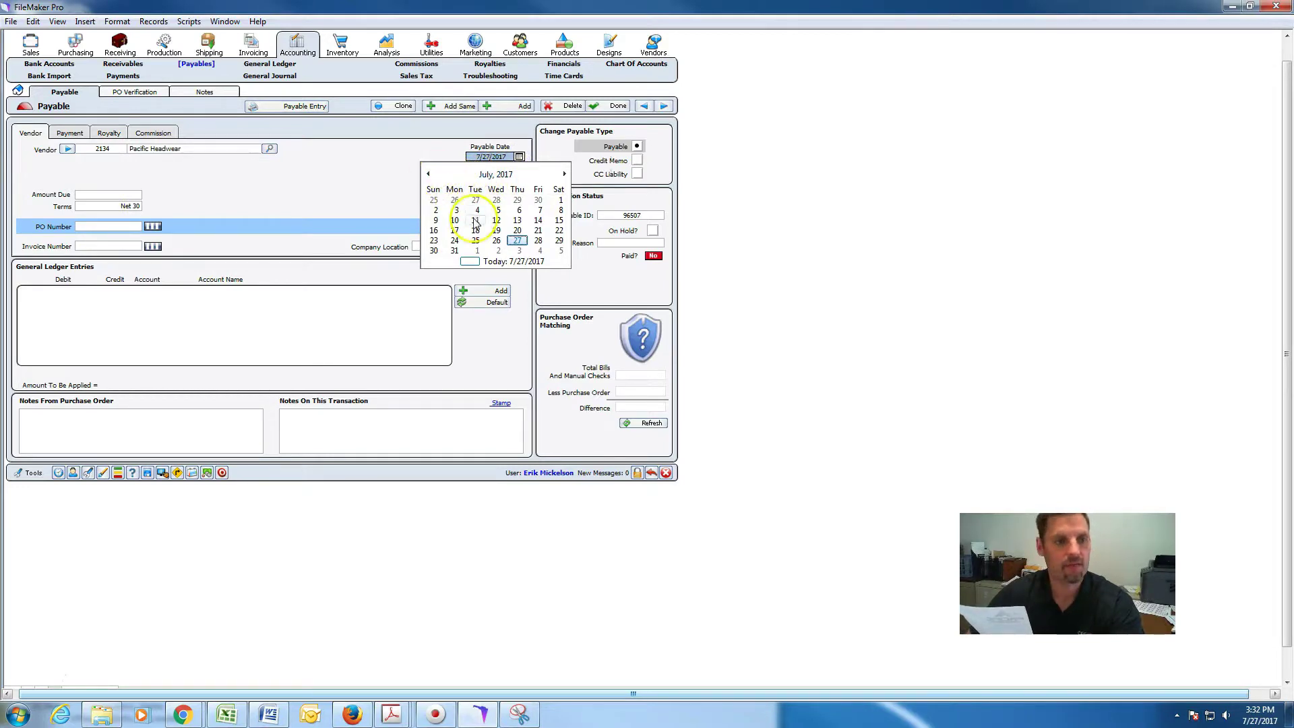
{"action": "left_click", "coordinate": [538, 222]}
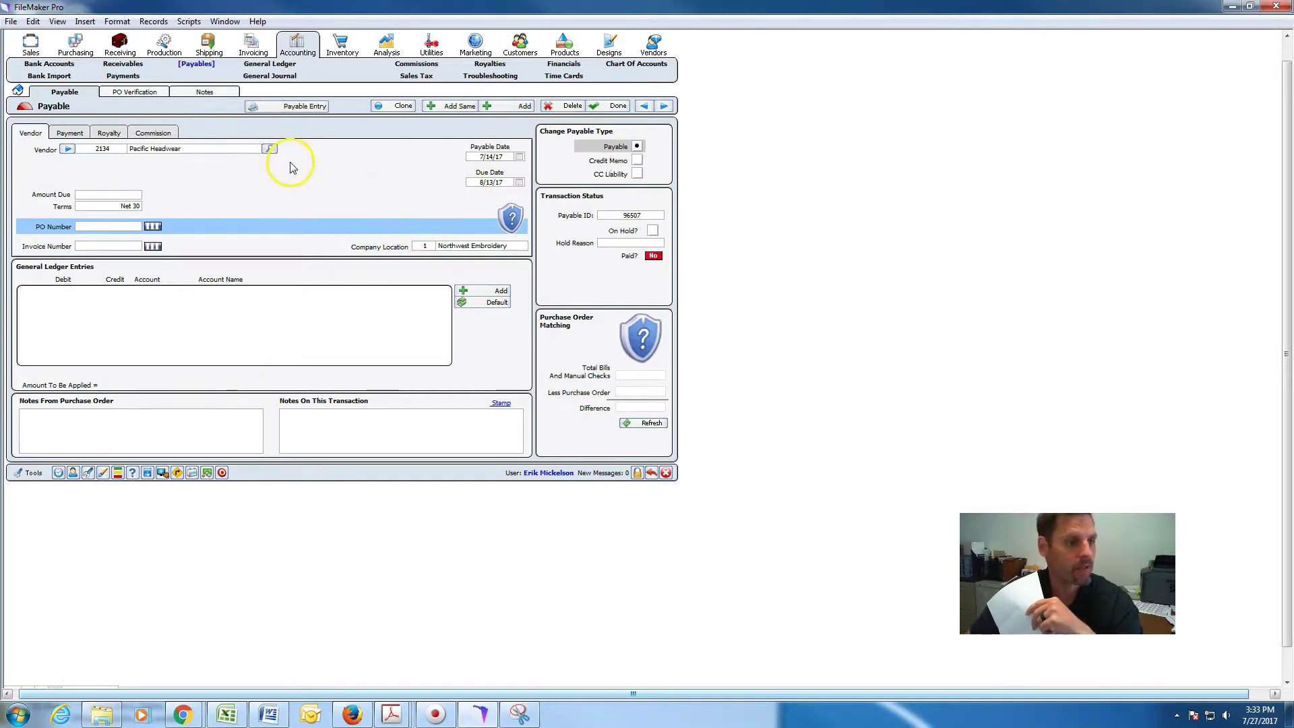
{"action": "left_click", "coordinate": [86, 196]}
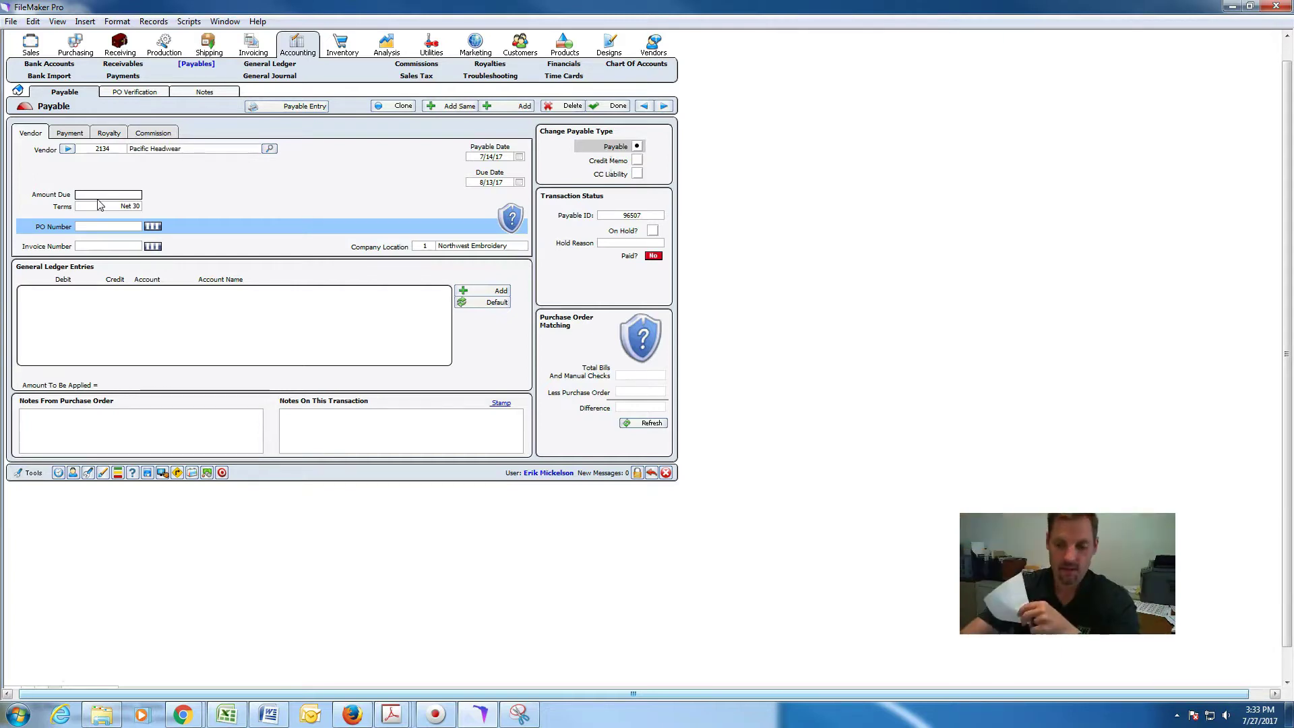
Enter amount due 93.82, link the Pacific Headwear purchase order, and add the vendor's invoice number.
{"action": "type", "text": "93.82"}
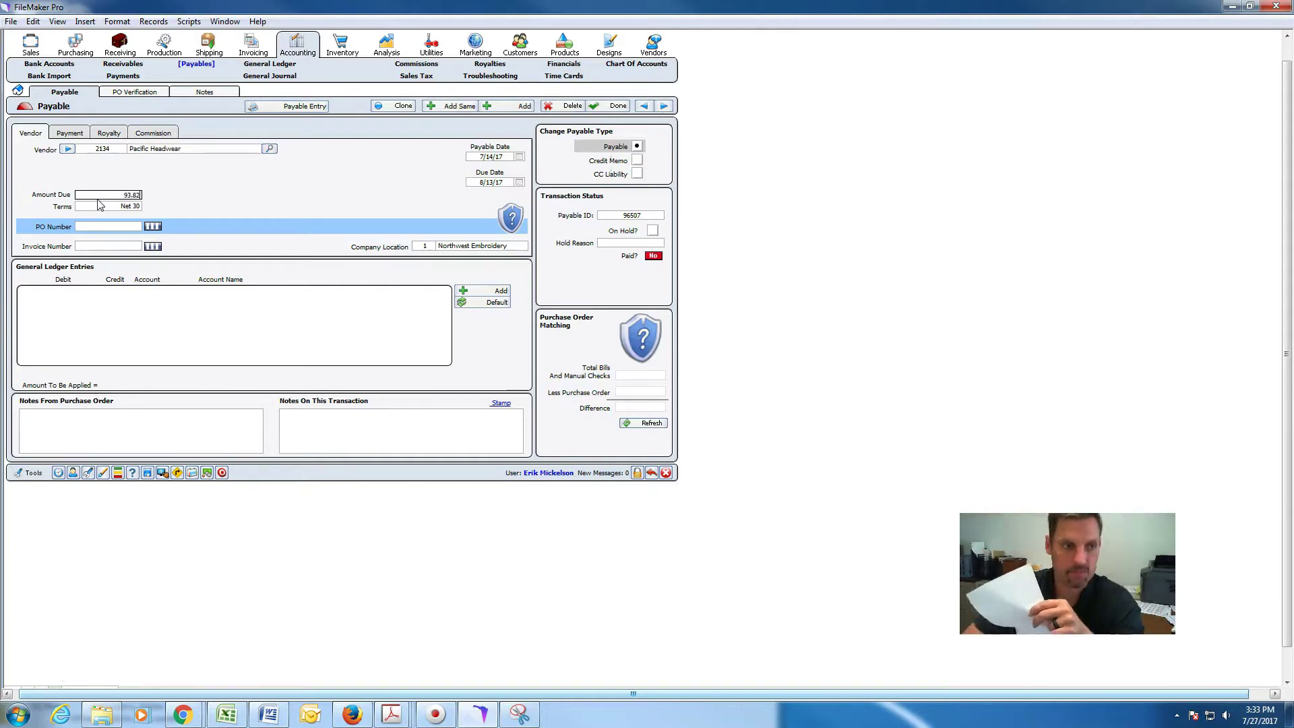
{"action": "left_click", "coordinate": [112, 228]}
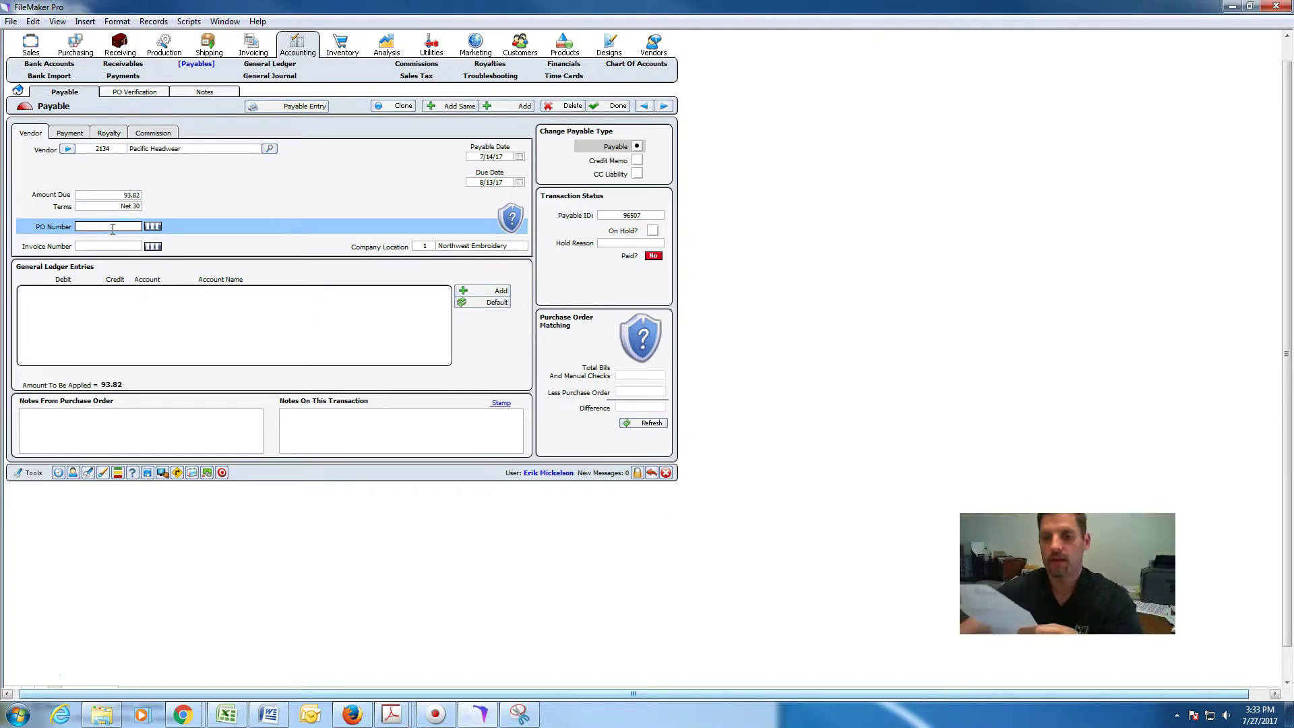
{"action": "type", "text": "72178"}
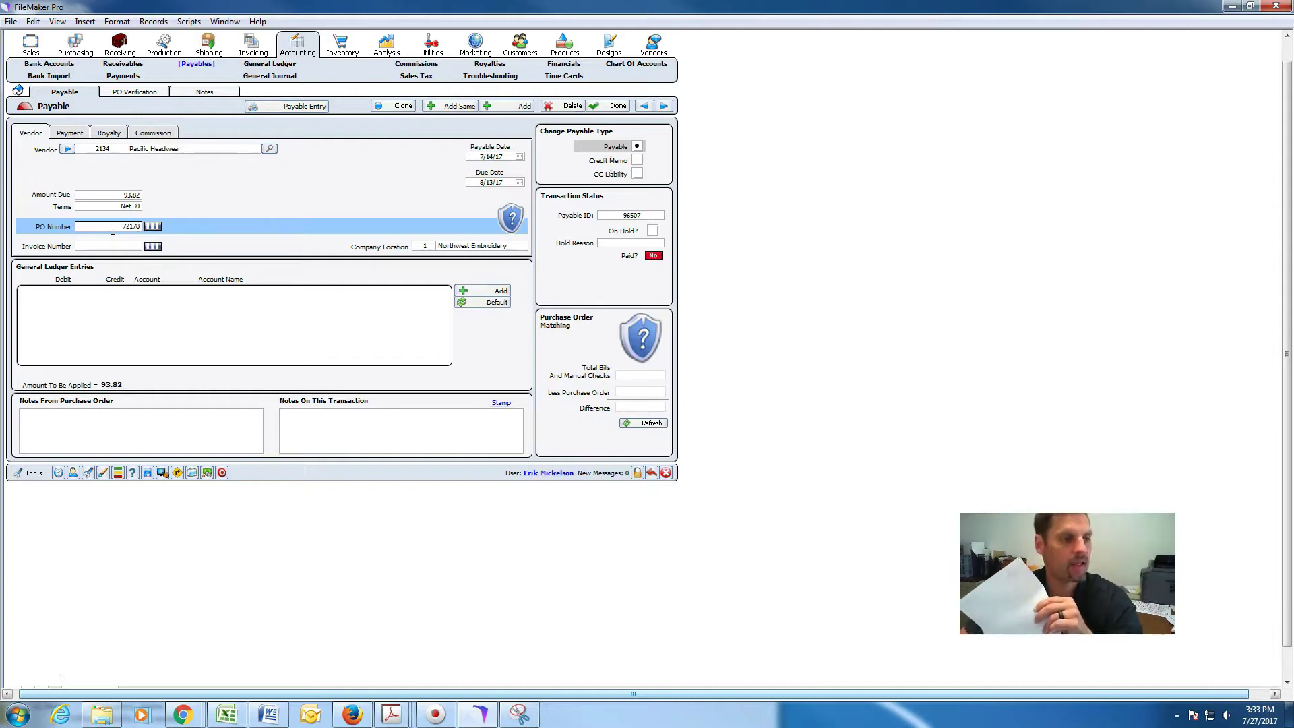
{"action": "left_click", "coordinate": [282, 194]}
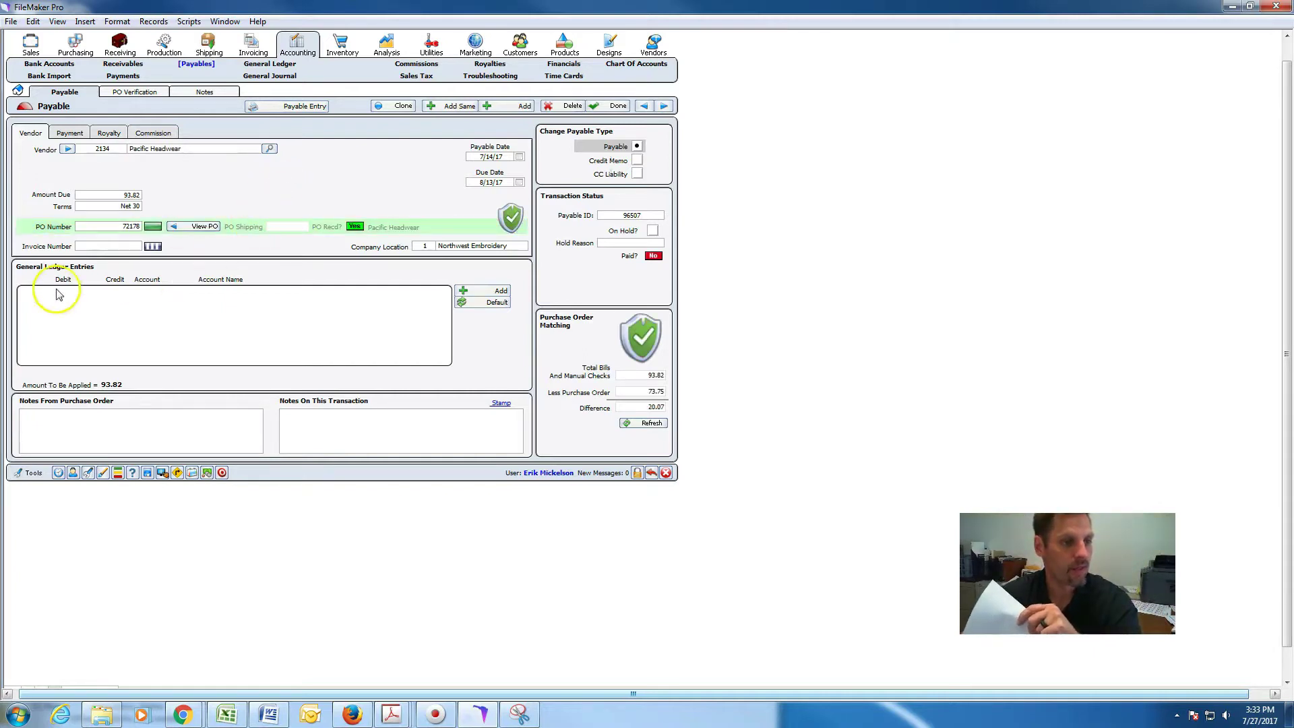
{"action": "left_click", "coordinate": [92, 250]}
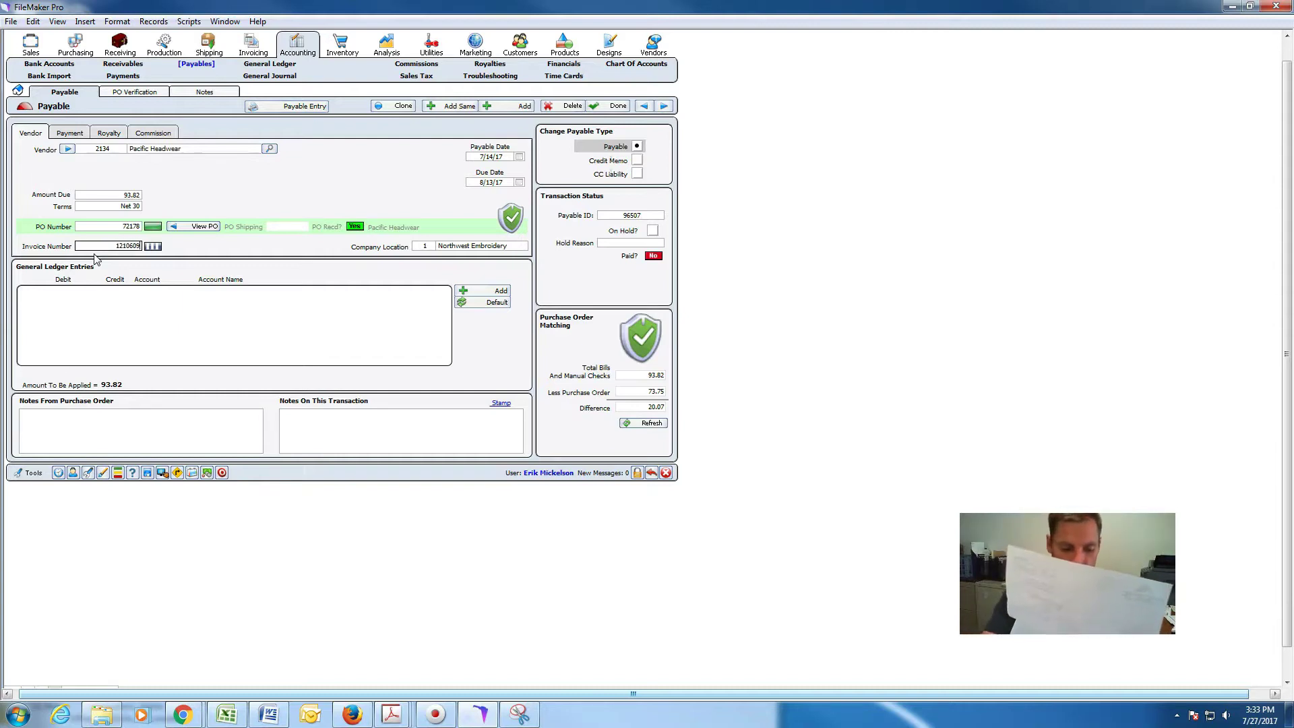
{"action": "type", "text": "n"}
{"action": "left_click", "coordinate": [164, 230]}
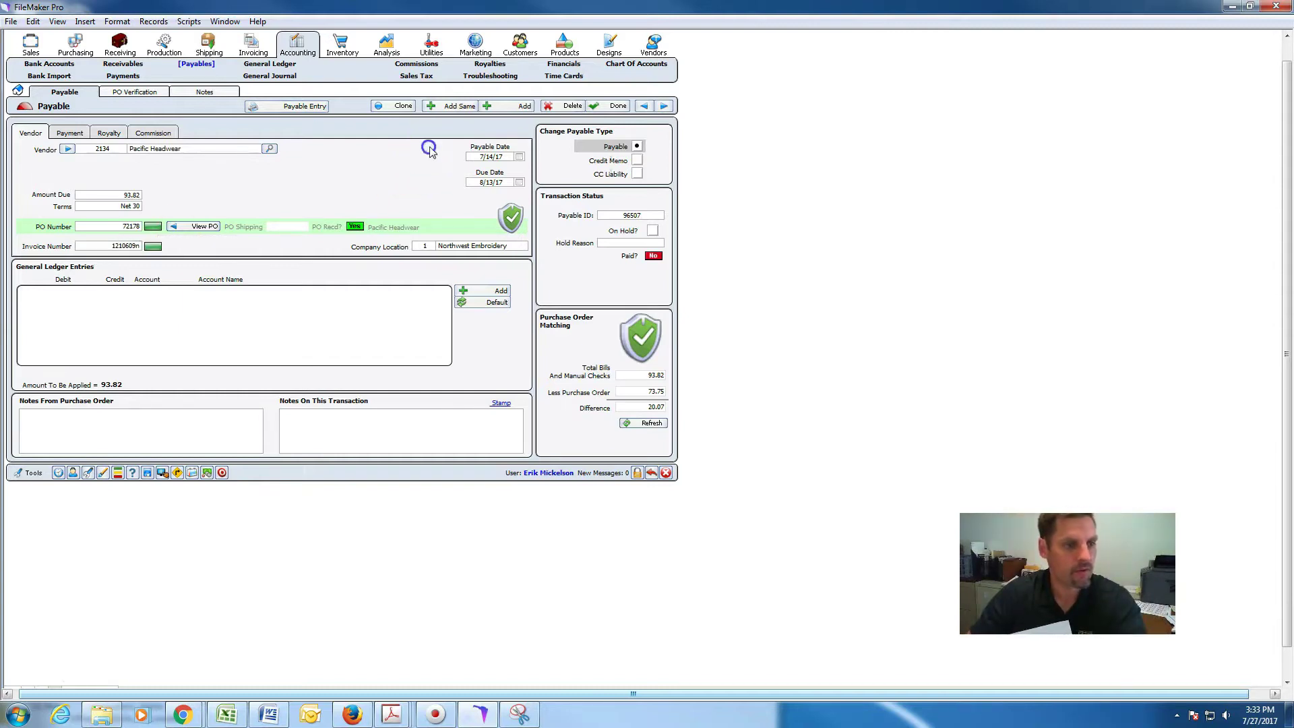
{"action": "left_click", "coordinate": [505, 302]}
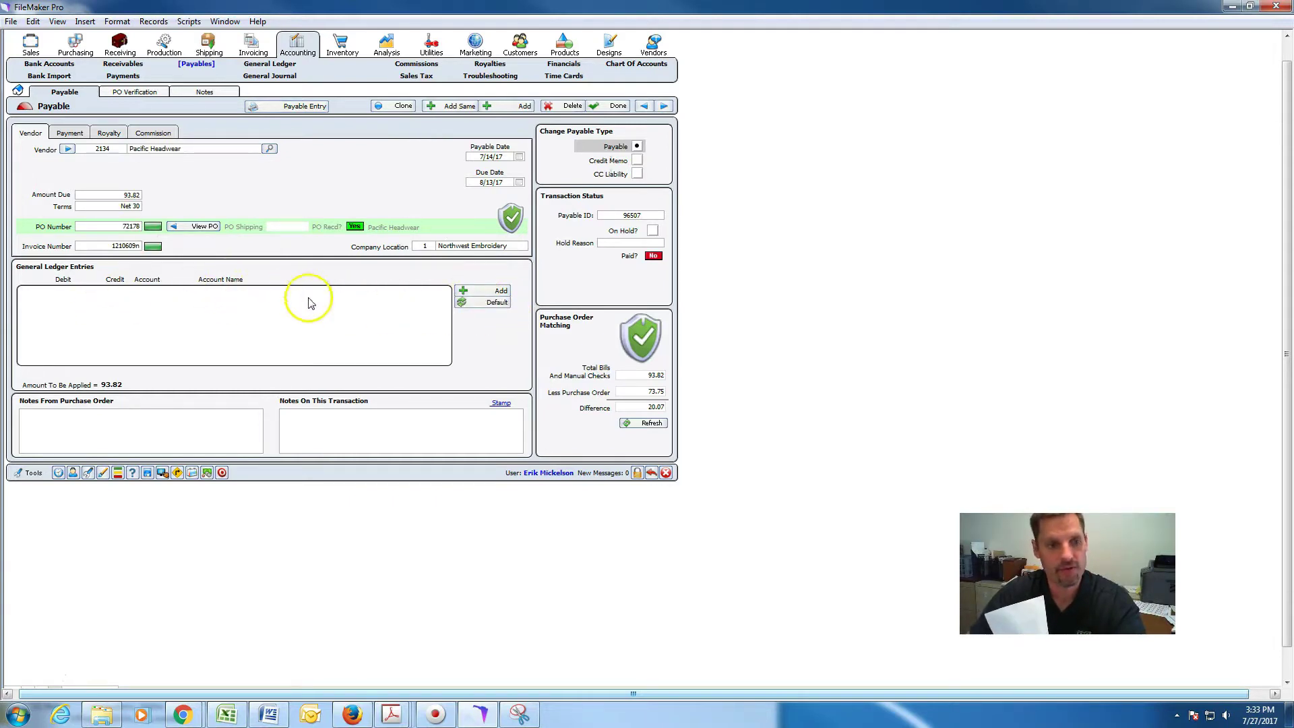
Split the ledger: debit 86.00 to Work in process and 7.82 to Freight Expense-In Coming.
{"action": "left_click", "coordinate": [485, 305]}
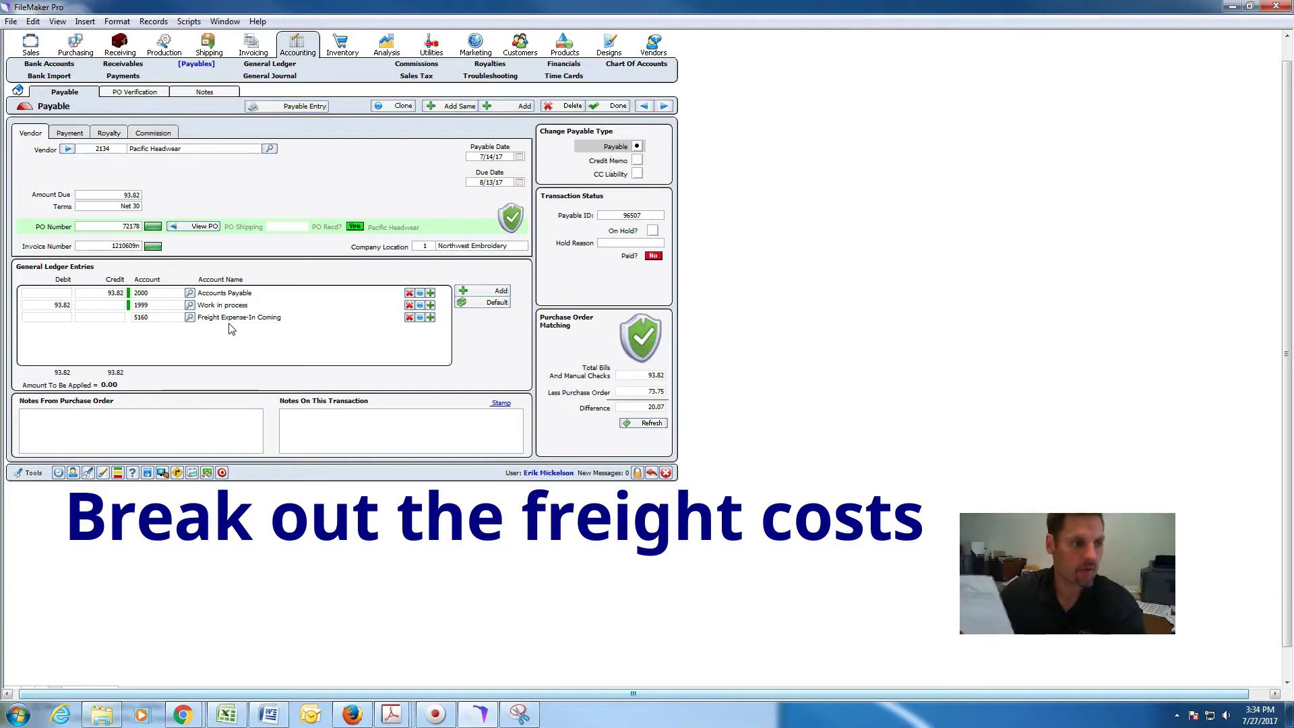
{"action": "left_click", "coordinate": [58, 306]}
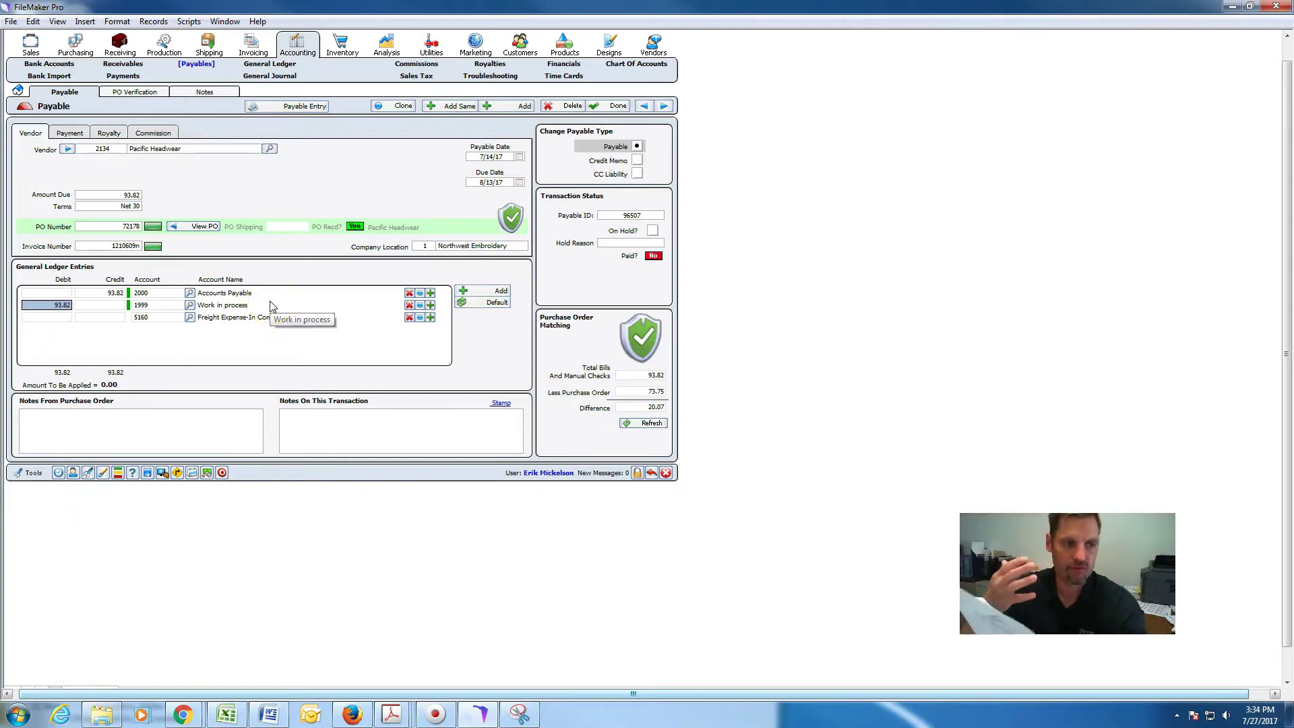
{"action": "type", "text": "88"}
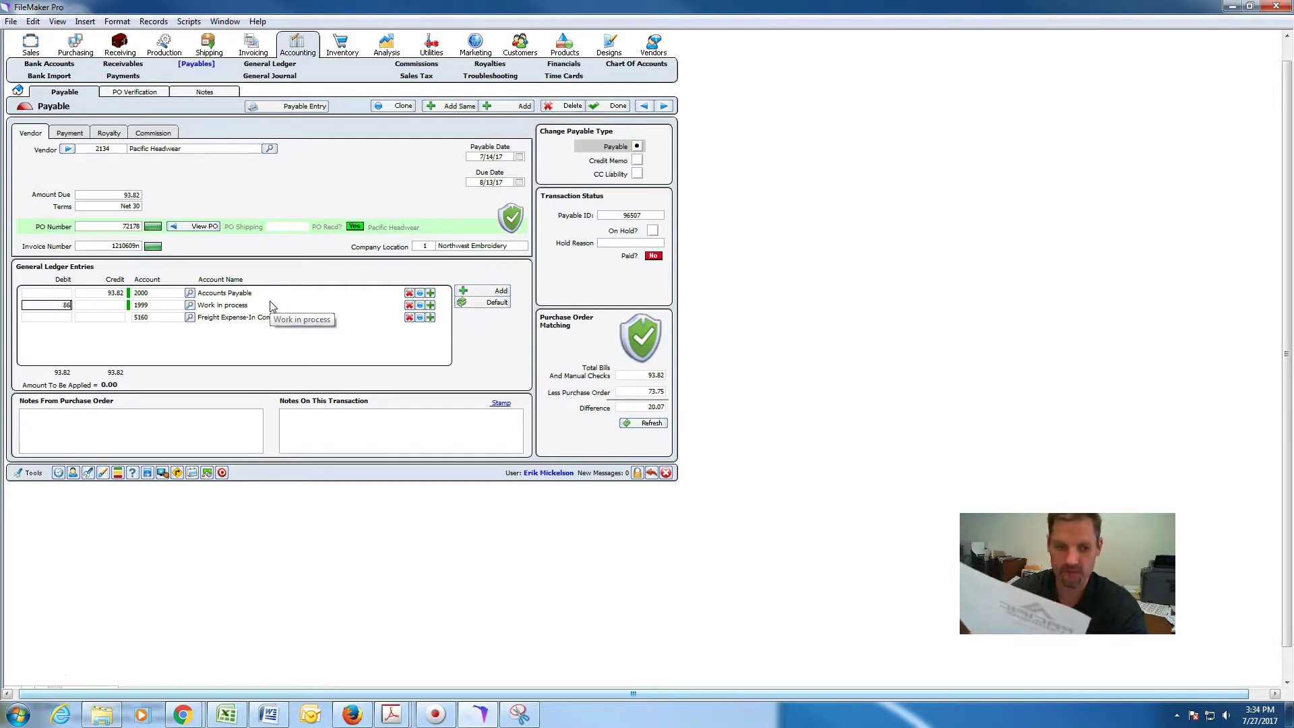
{"action": "left_click", "coordinate": [189, 347]}
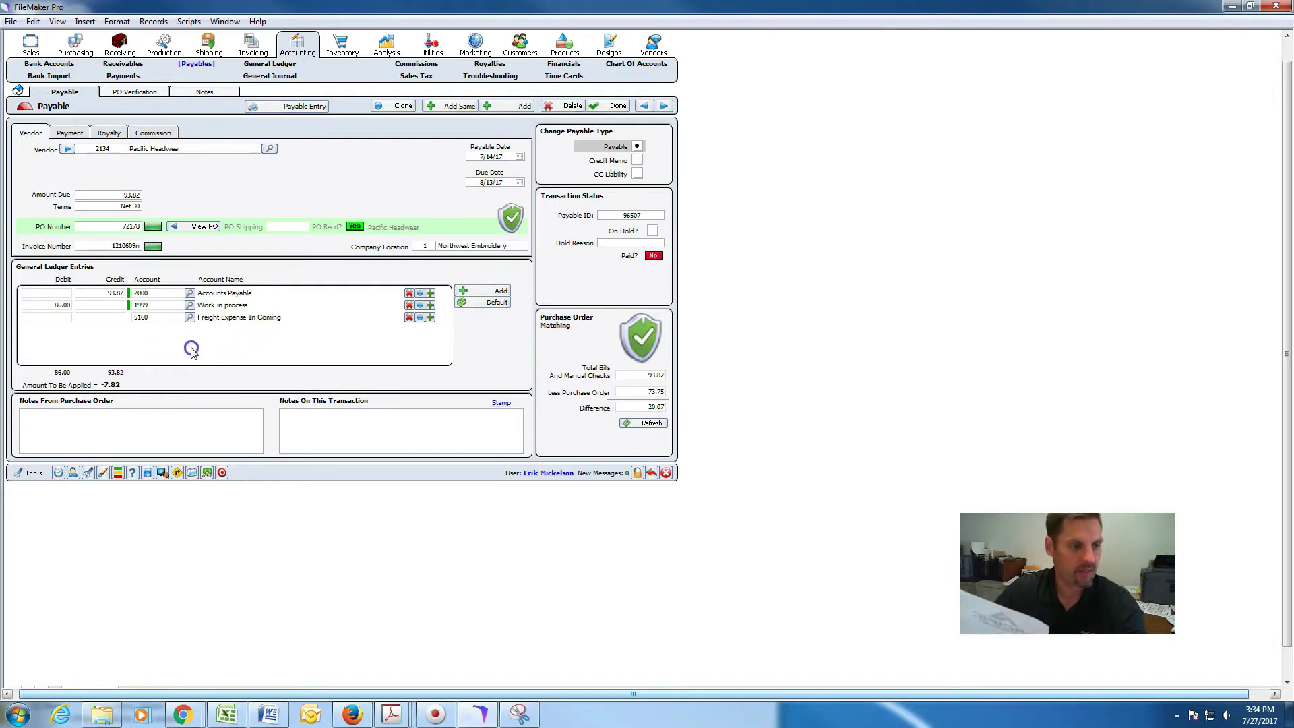
{"action": "left_click", "coordinate": [65, 318]}
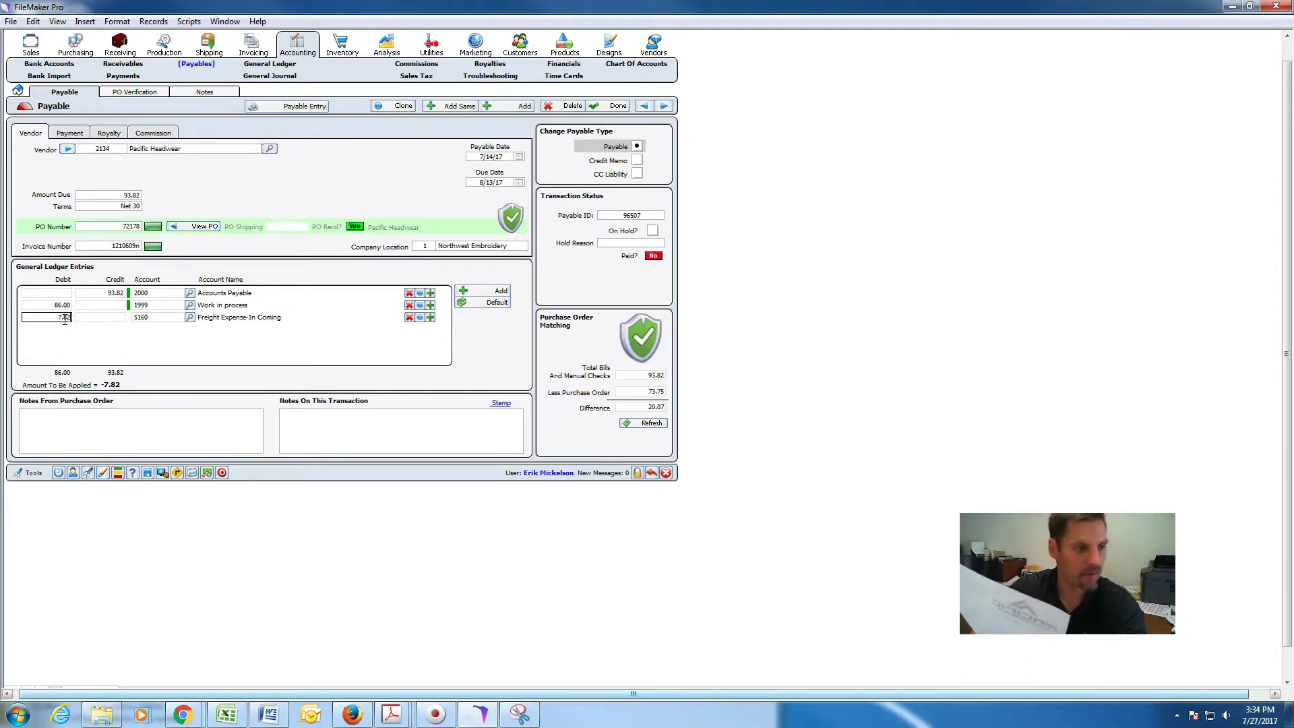
{"action": "type", "text": "7.82"}
{"action": "left_click", "coordinate": [71, 337]}
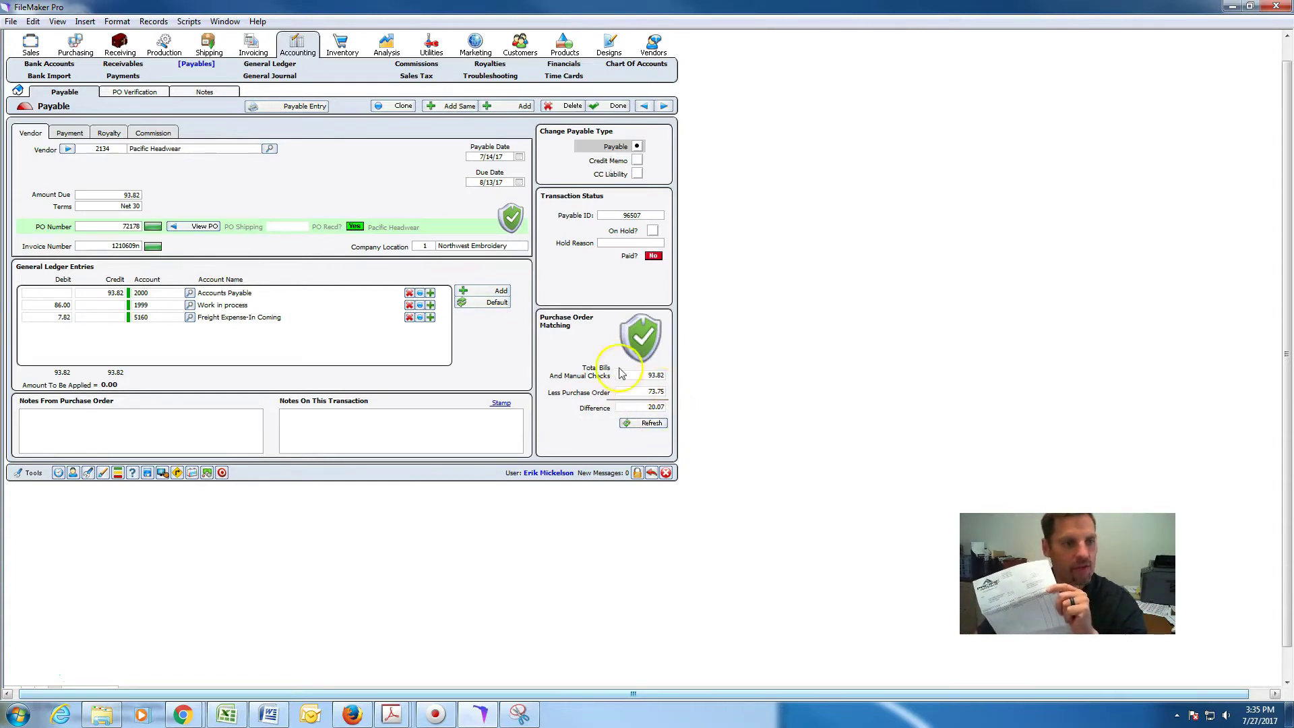
Open the linked purchase order and find the caps' 2.95 unit cost cannot be edited.
{"action": "left_click", "coordinate": [206, 226]}
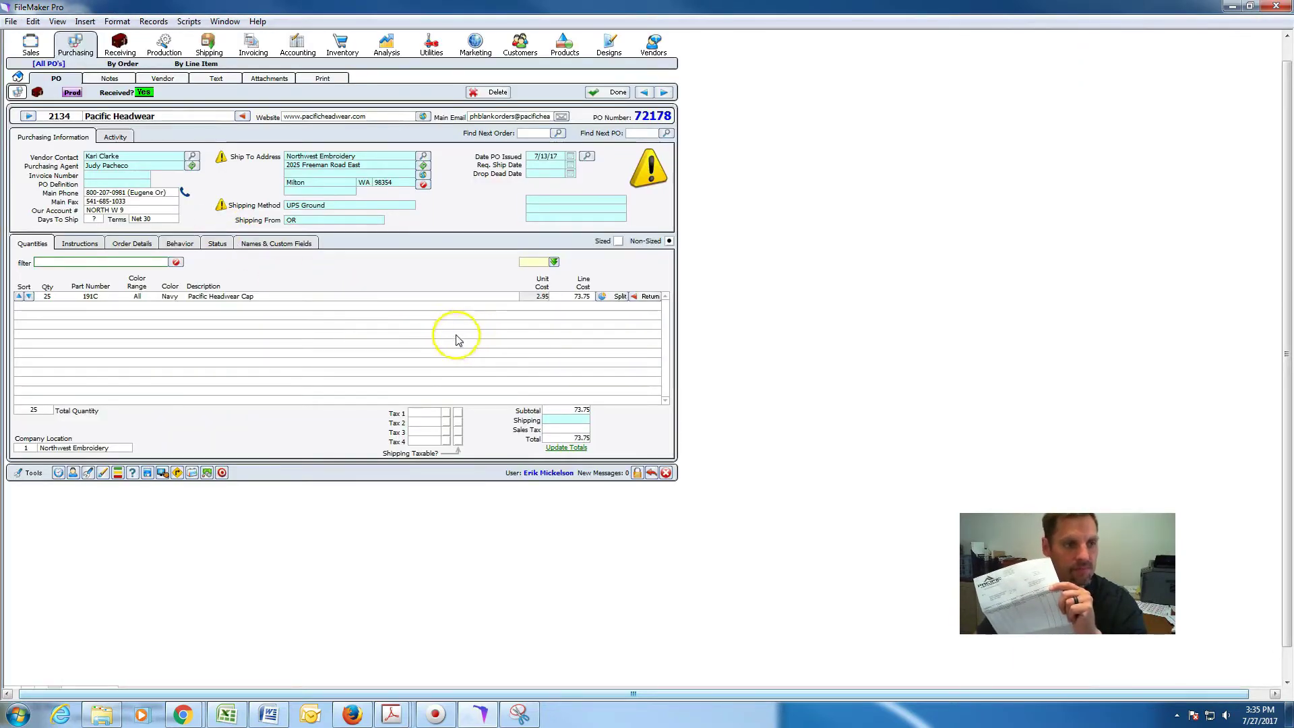
{"action": "left_click", "coordinate": [418, 269]}
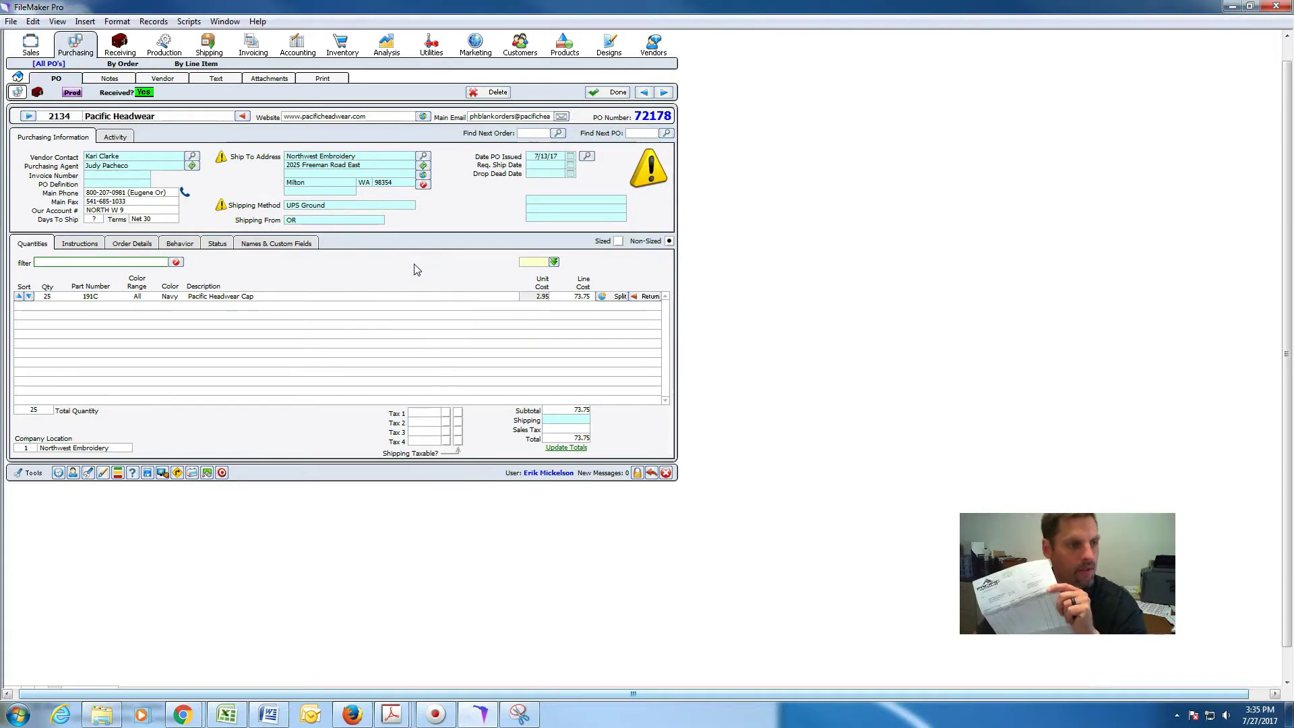
{"action": "left_click", "coordinate": [567, 448]}
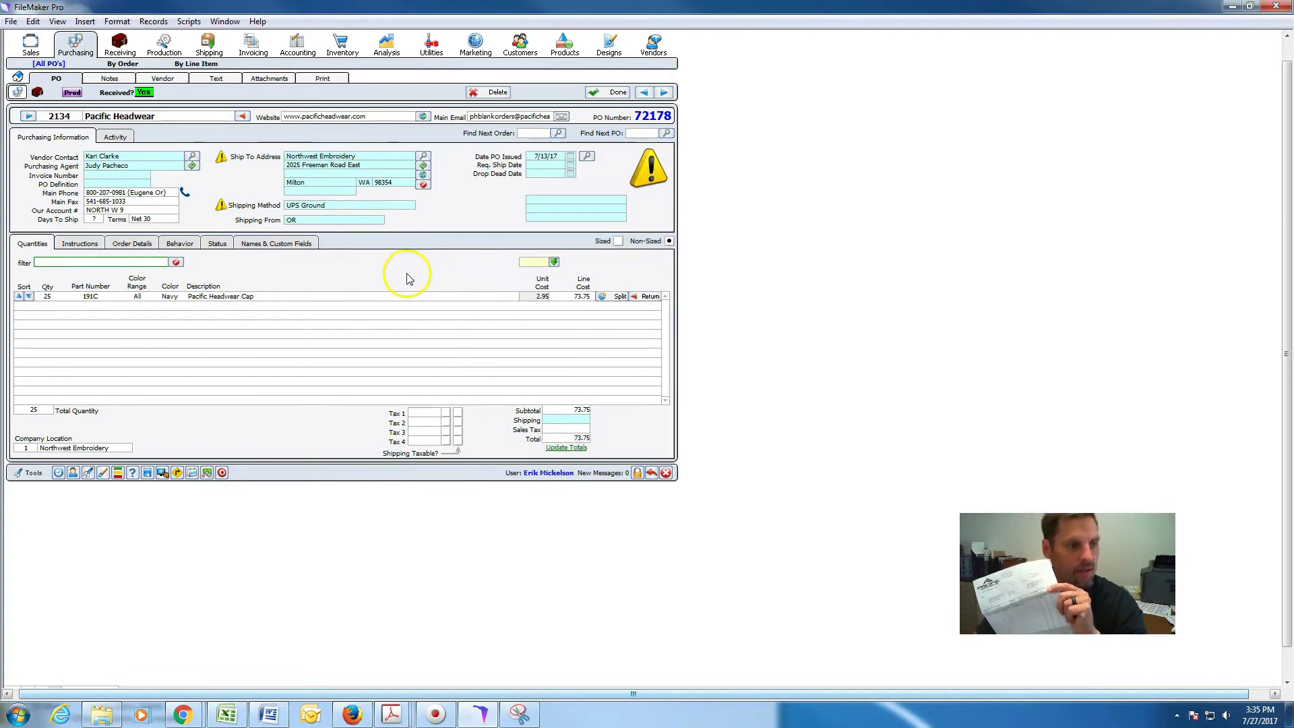
{"action": "left_click", "coordinate": [540, 297]}
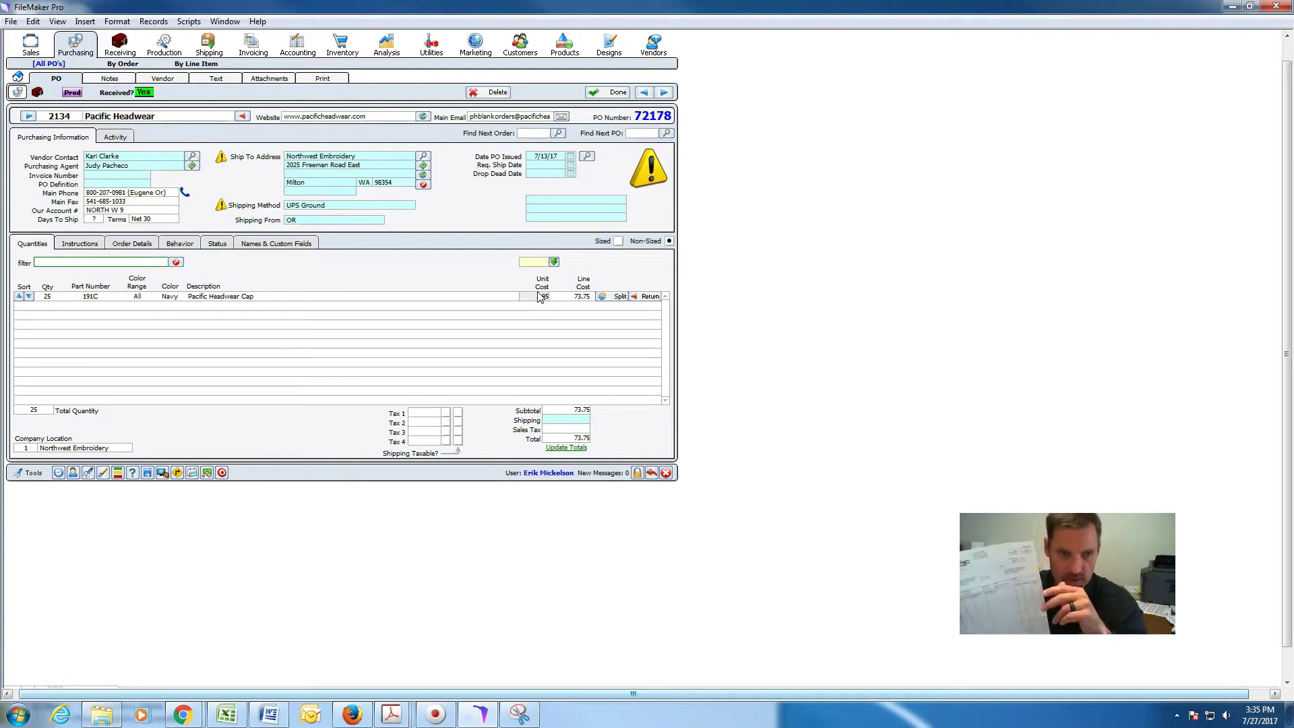
{"action": "left_click", "coordinate": [540, 298]}
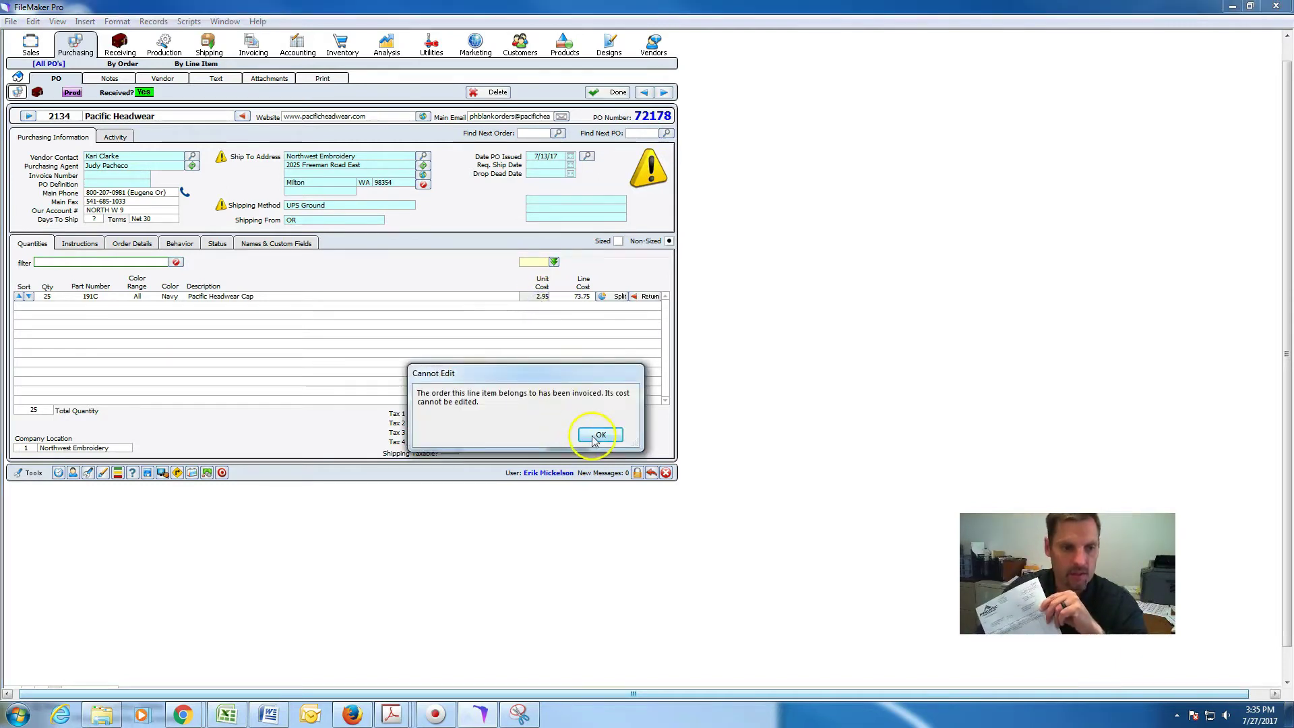
{"action": "left_click", "coordinate": [594, 435]}
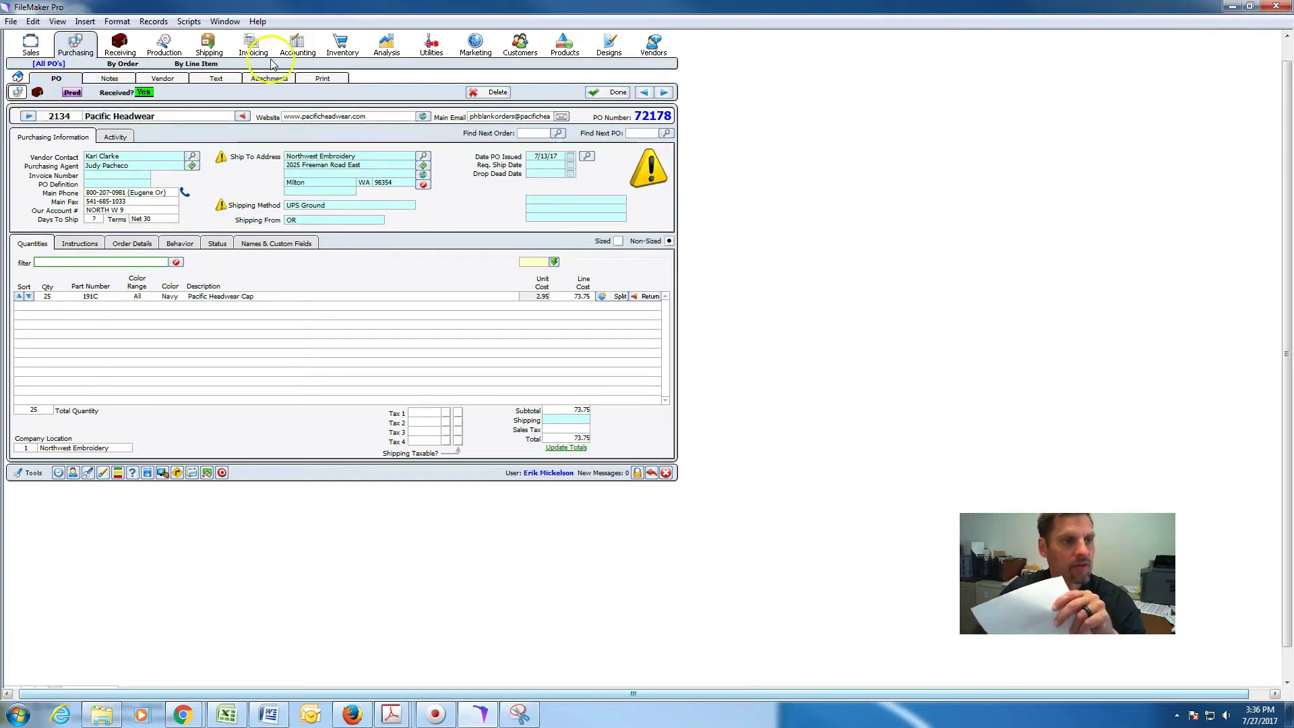
Put the Pacific Headwear payable on hold with the reason 'verify price'.
{"action": "left_click", "coordinate": [294, 47]}
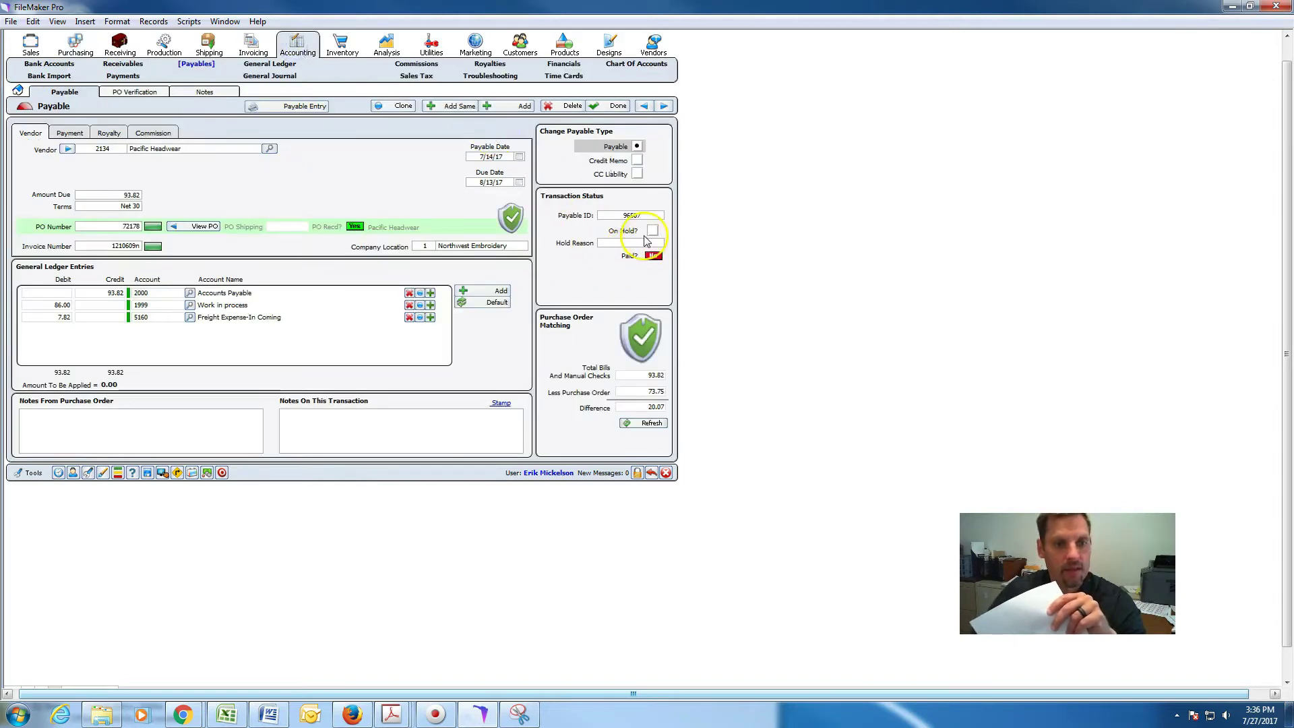
{"action": "left_click", "coordinate": [653, 231]}
{"action": "left_click", "coordinate": [641, 244]}
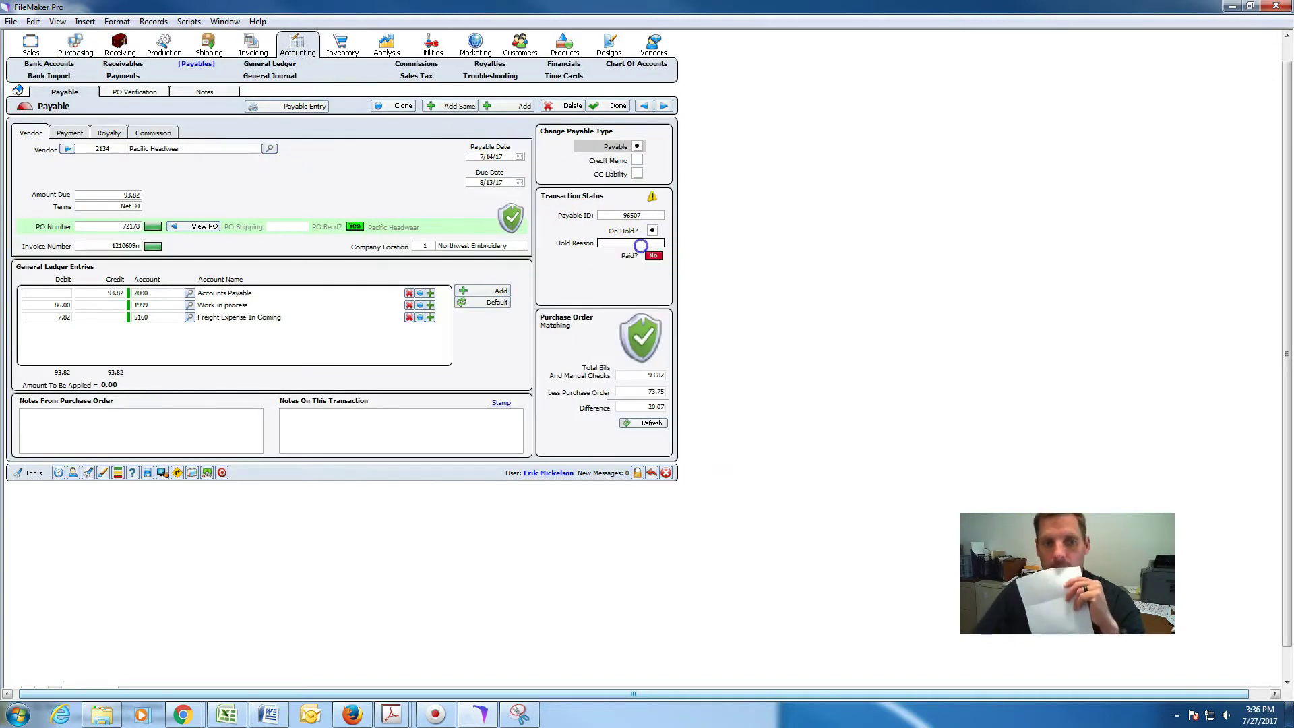
{"action": "type", "text": "v"}
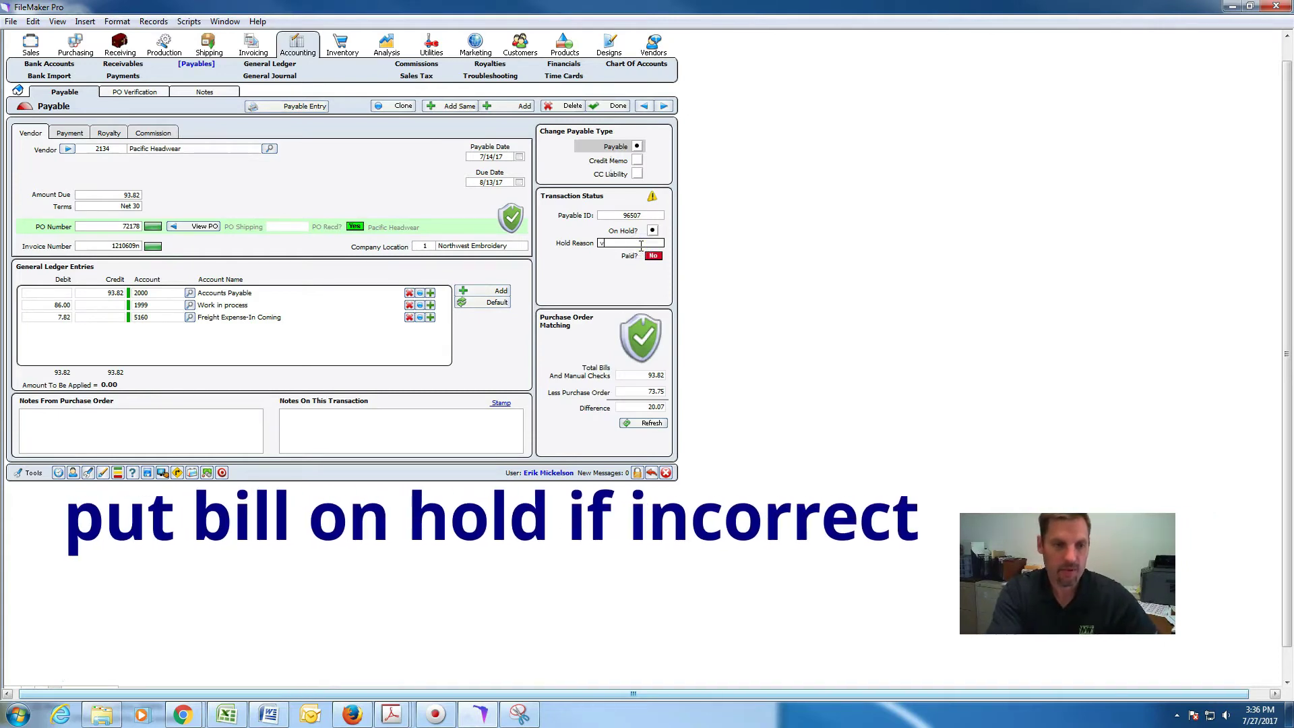
{"action": "type", "text": "erify price"}
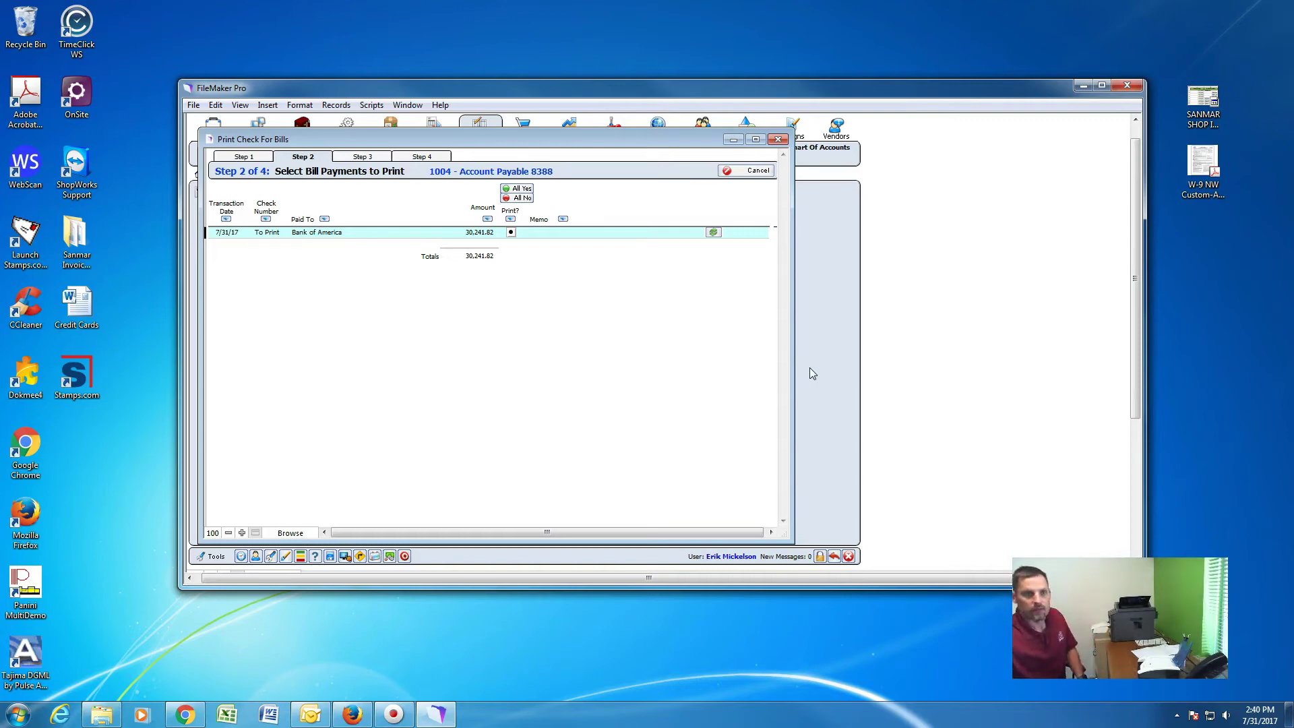
Print check 13031 to Bank of America for 30,241.82.
{"action": "left_click", "coordinate": [363, 158]}
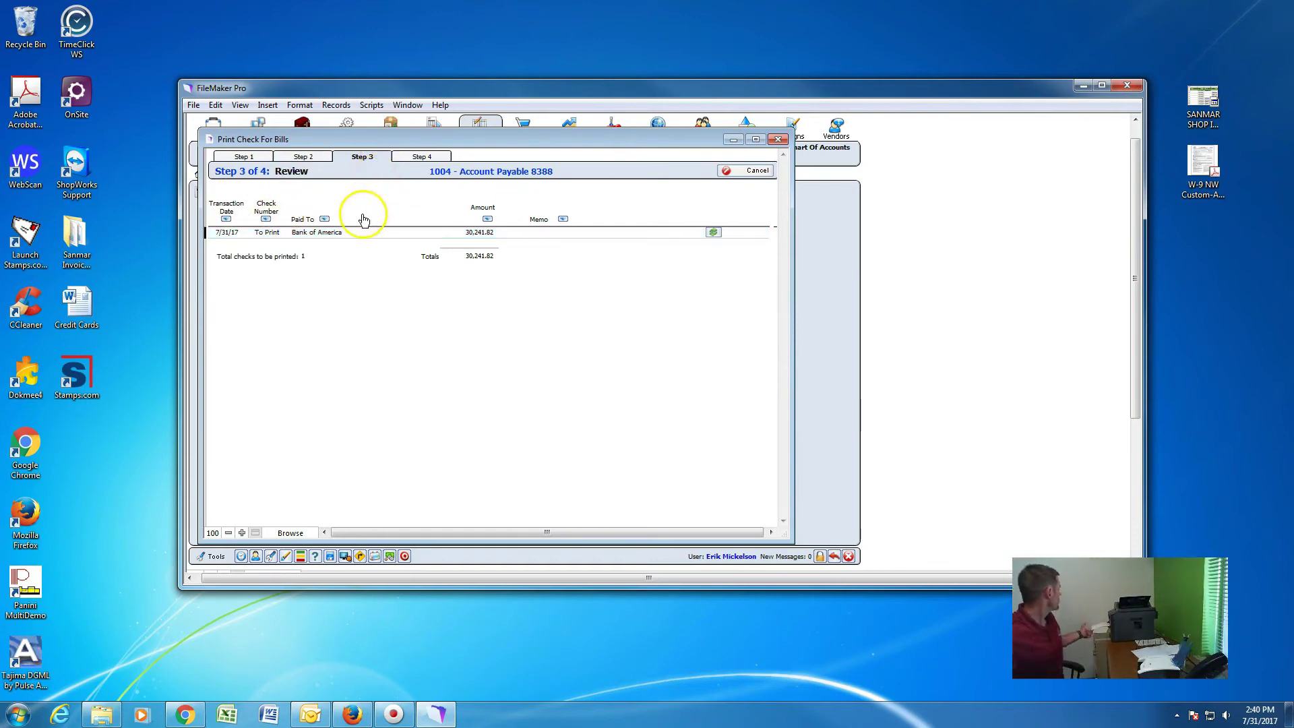
{"action": "left_click", "coordinate": [421, 157]}
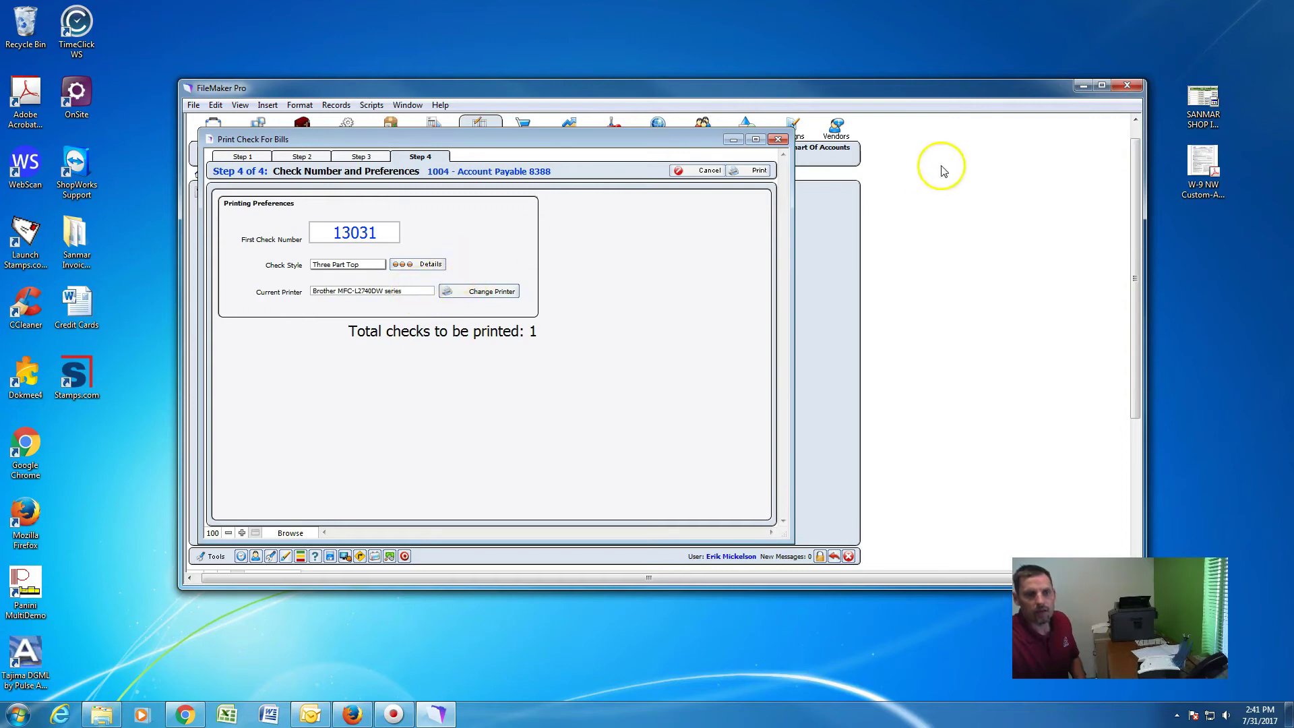
{"action": "left_click", "coordinate": [765, 171]}
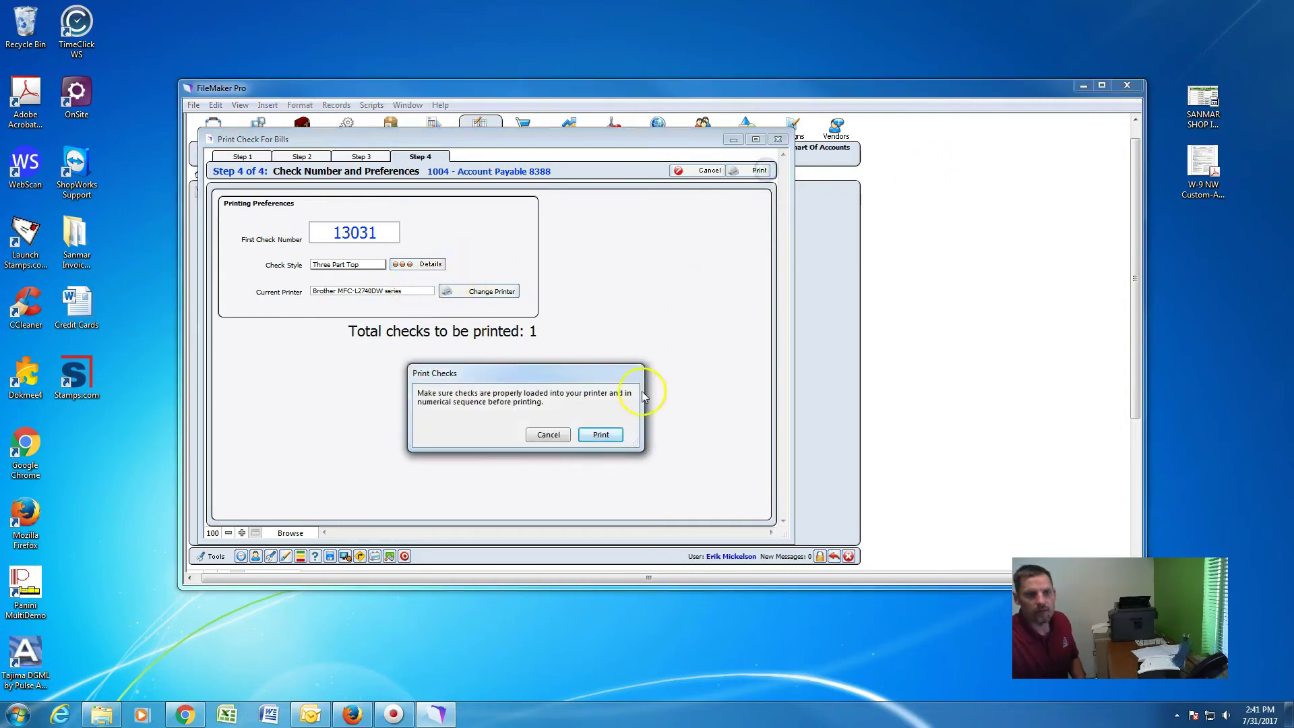
{"action": "left_click", "coordinate": [606, 437]}
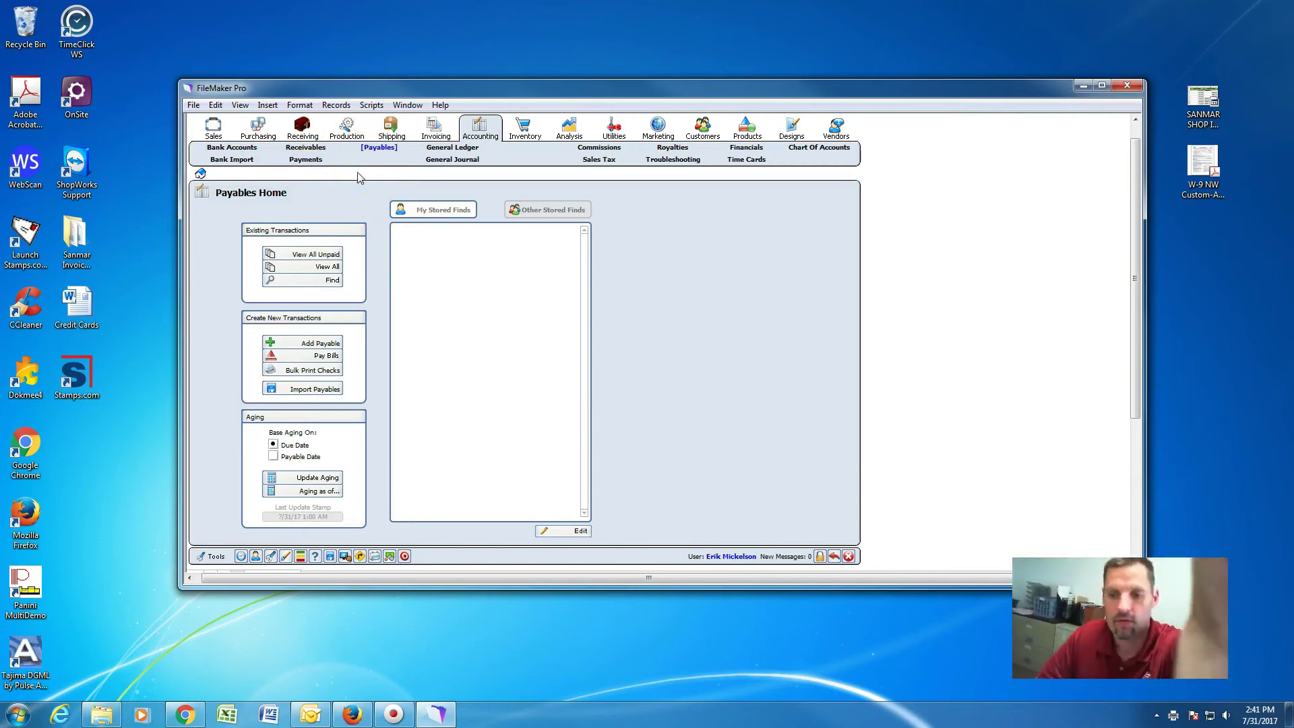
From the Bank Accounts register for account 1004, open check 13031's Bill Payment detail (Bank of America, 30,241.82).
{"action": "left_click", "coordinate": [254, 149]}
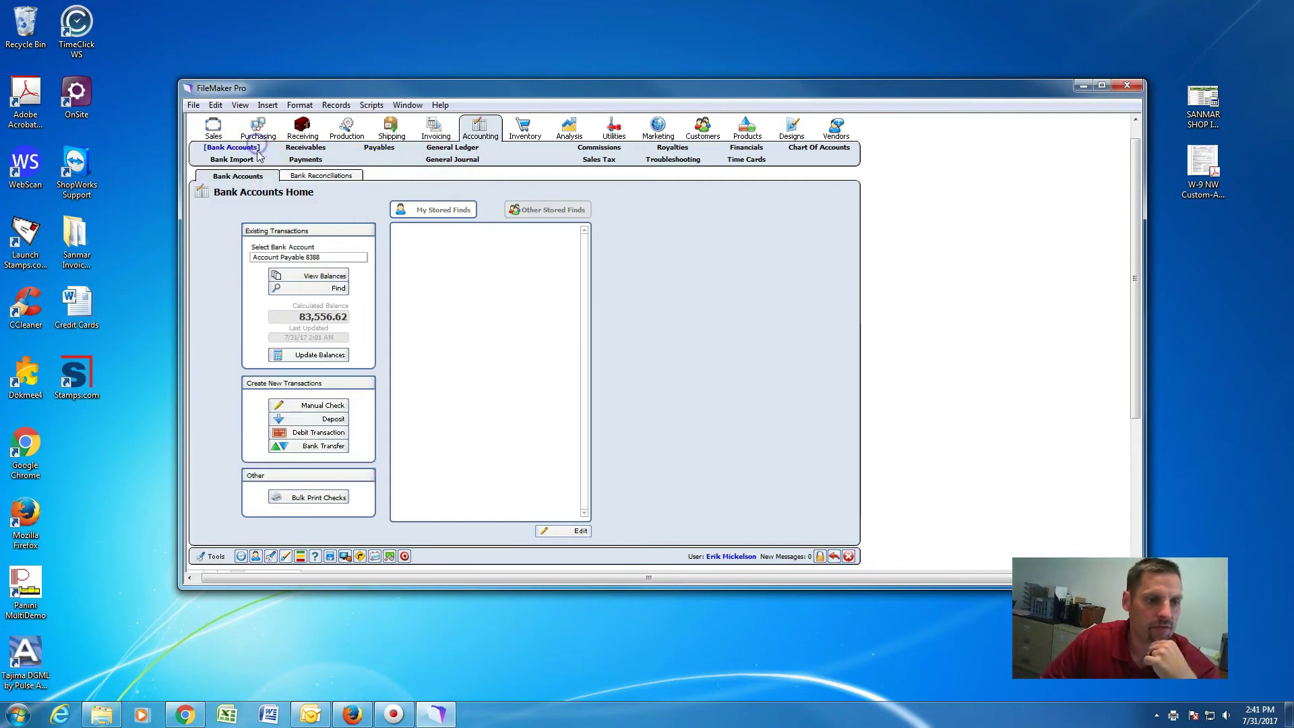
{"action": "left_click", "coordinate": [324, 278]}
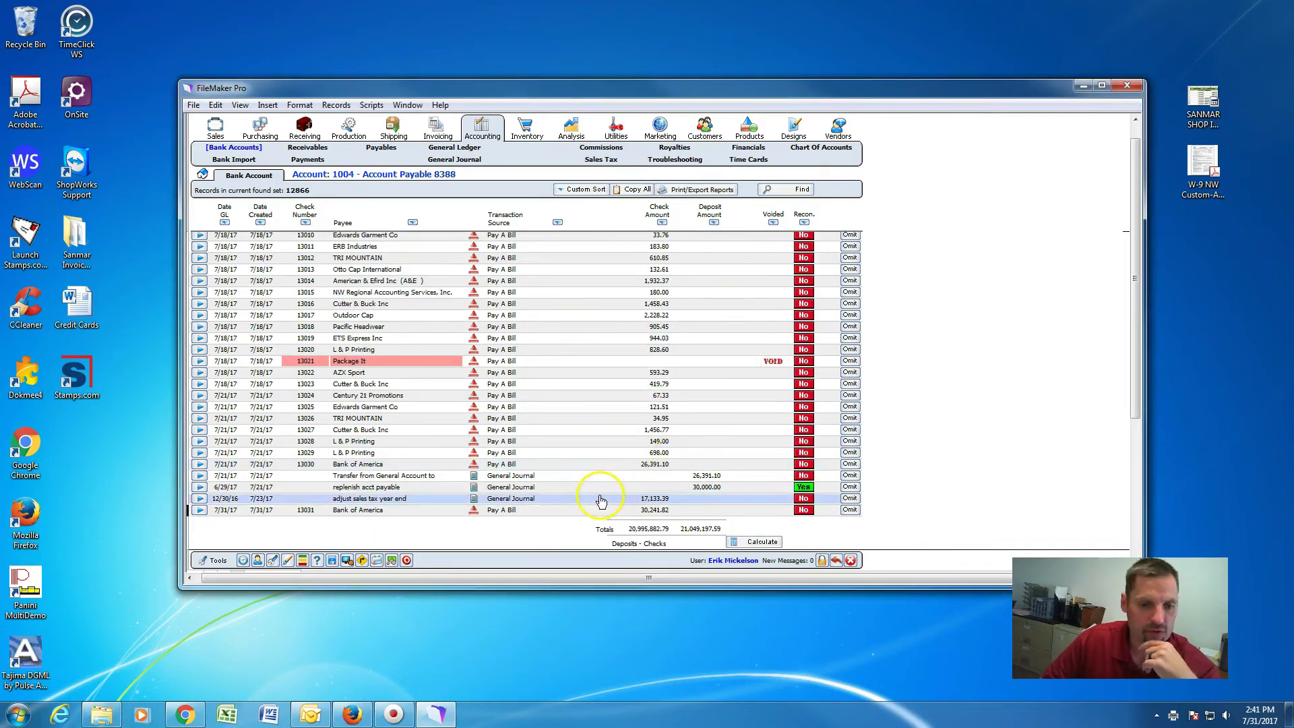
{"action": "left_click", "coordinate": [547, 512]}
{"action": "left_click", "coordinate": [547, 515]}
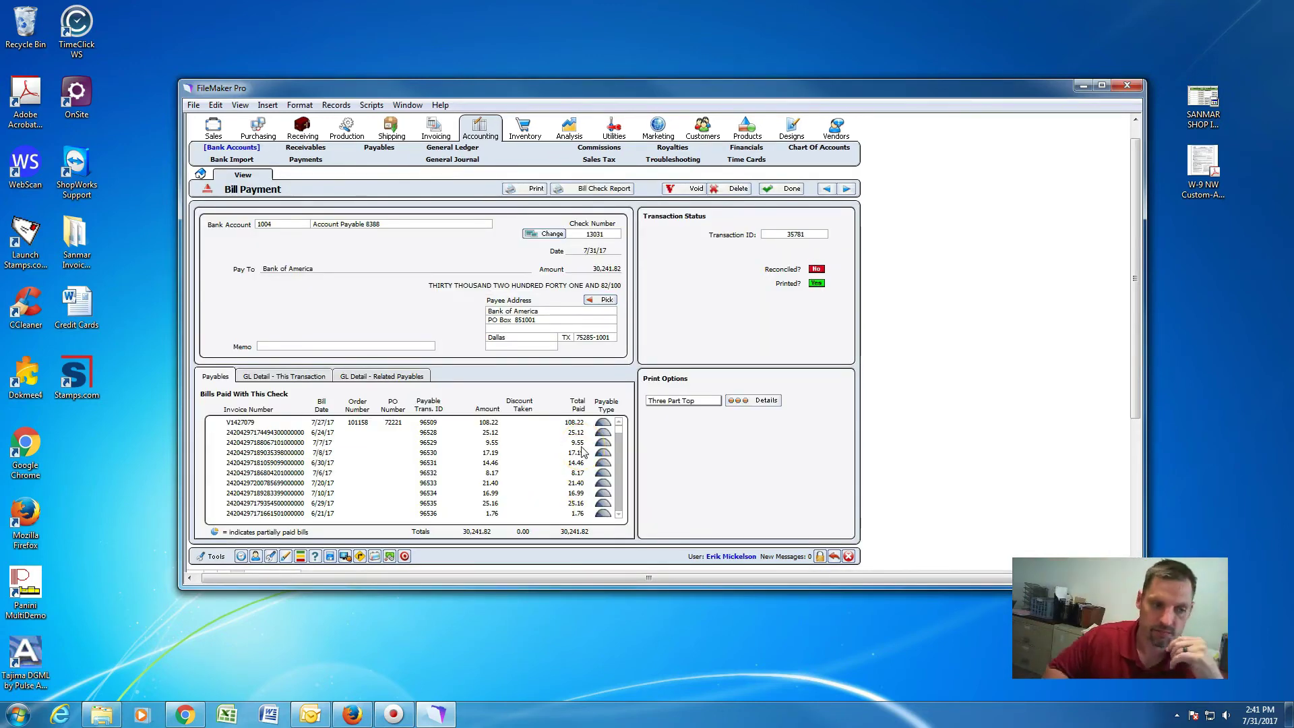
{"action": "double_click", "coordinate": [26, 674]}
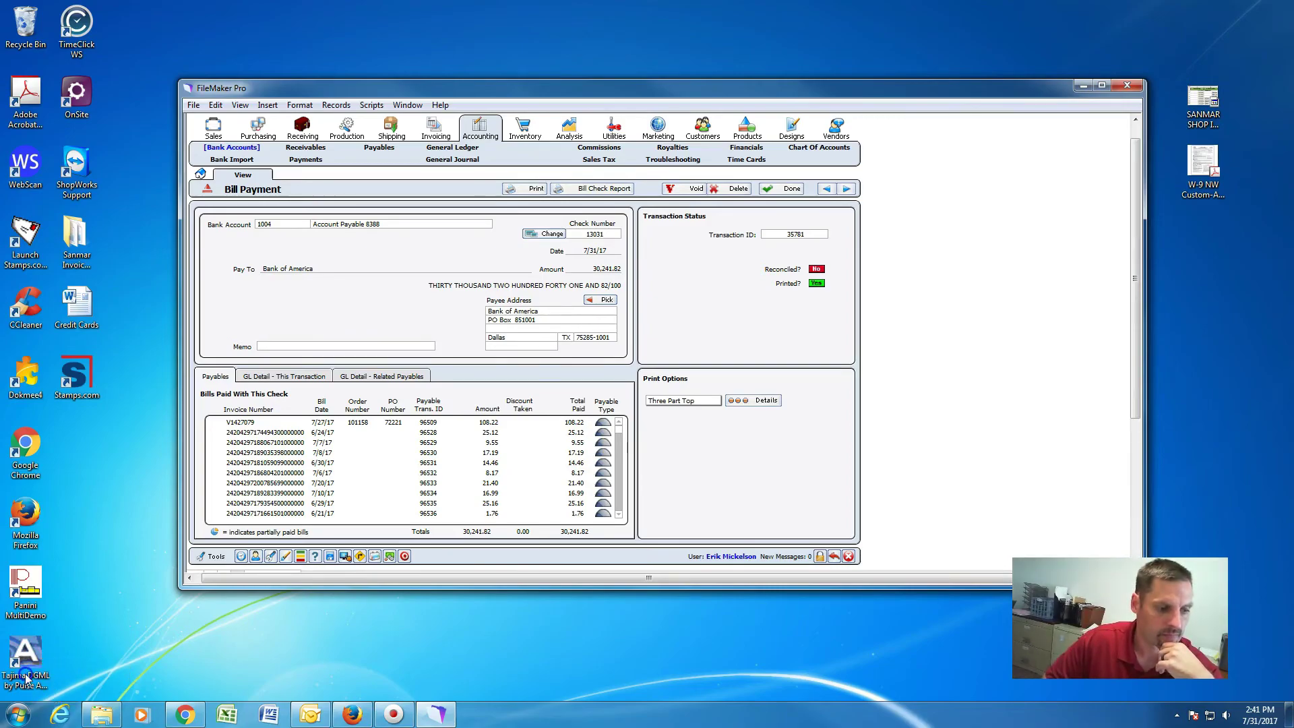